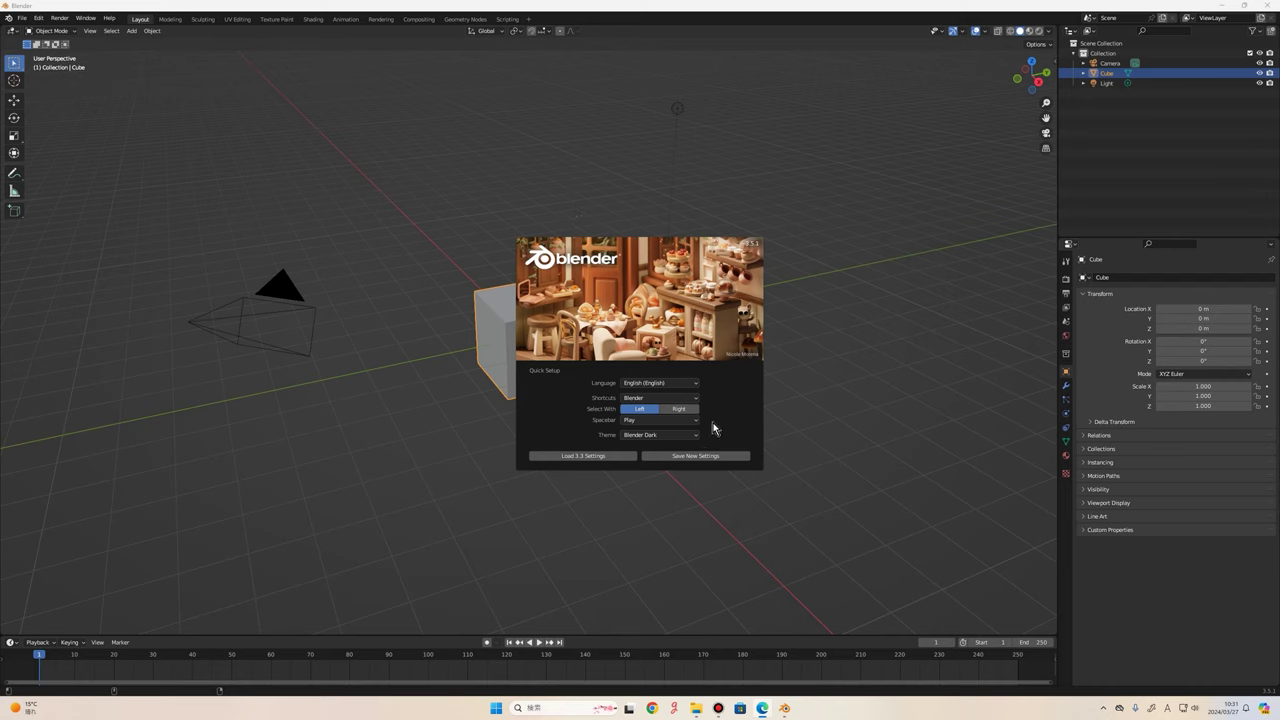
Dismiss the Quick Setup splash to reveal the default cube, camera and light.
{"action": "left_click", "coordinate": [646, 400]}
{"action": "left_click", "coordinate": [360, 150]}
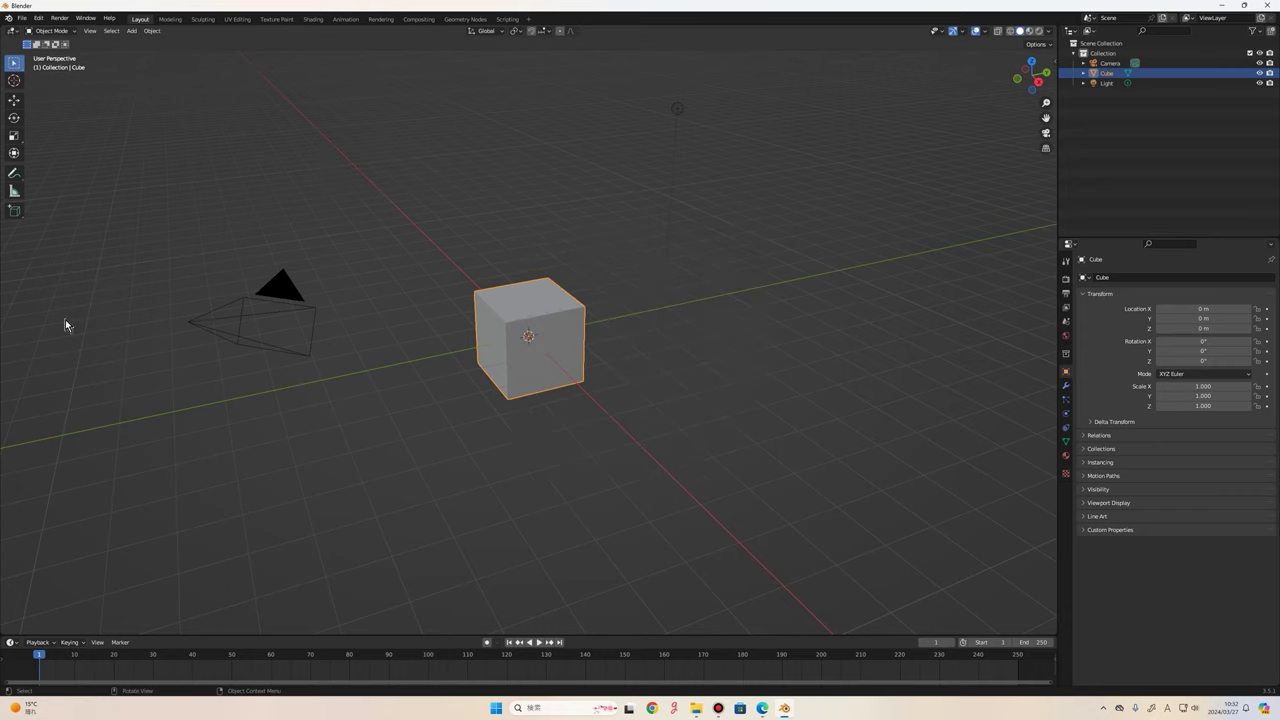
Box-select the scene objects, orbit from top and side views, then select only the camera.
{"action": "scroll", "coordinate": [700, 400], "scroll_direction": "down", "scroll_amount": 3}
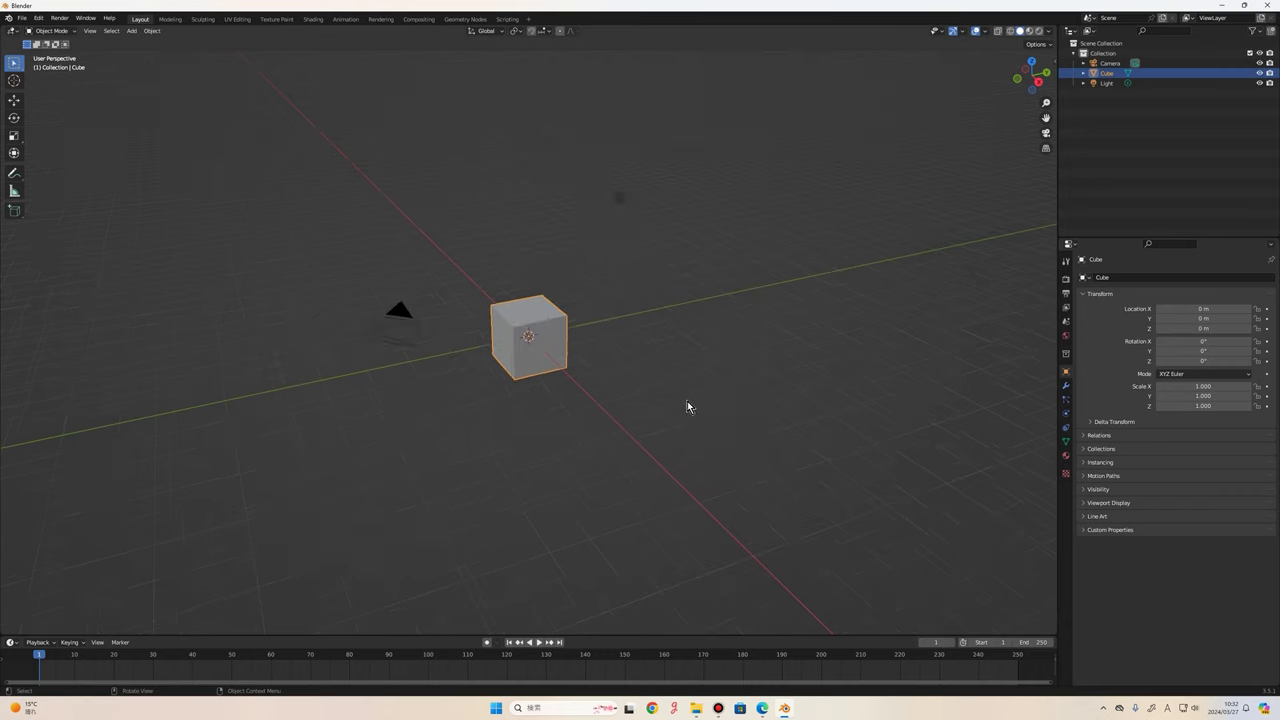
{"action": "left_click_drag", "start_coordinate": [736, 462], "coordinate": [378, 204]}
{"action": "scroll", "coordinate": [650, 330], "scroll_direction": "down", "scroll_amount": 2}
{"action": "mouse_move", "coordinate": [710, 385]}
{"action": "middle_mouse_down"}
{"action": "mouse_move", "coordinate": [500, 491]}
{"action": "mouse_move", "coordinate": [459, 497]}
{"action": "middle_mouse_up"}
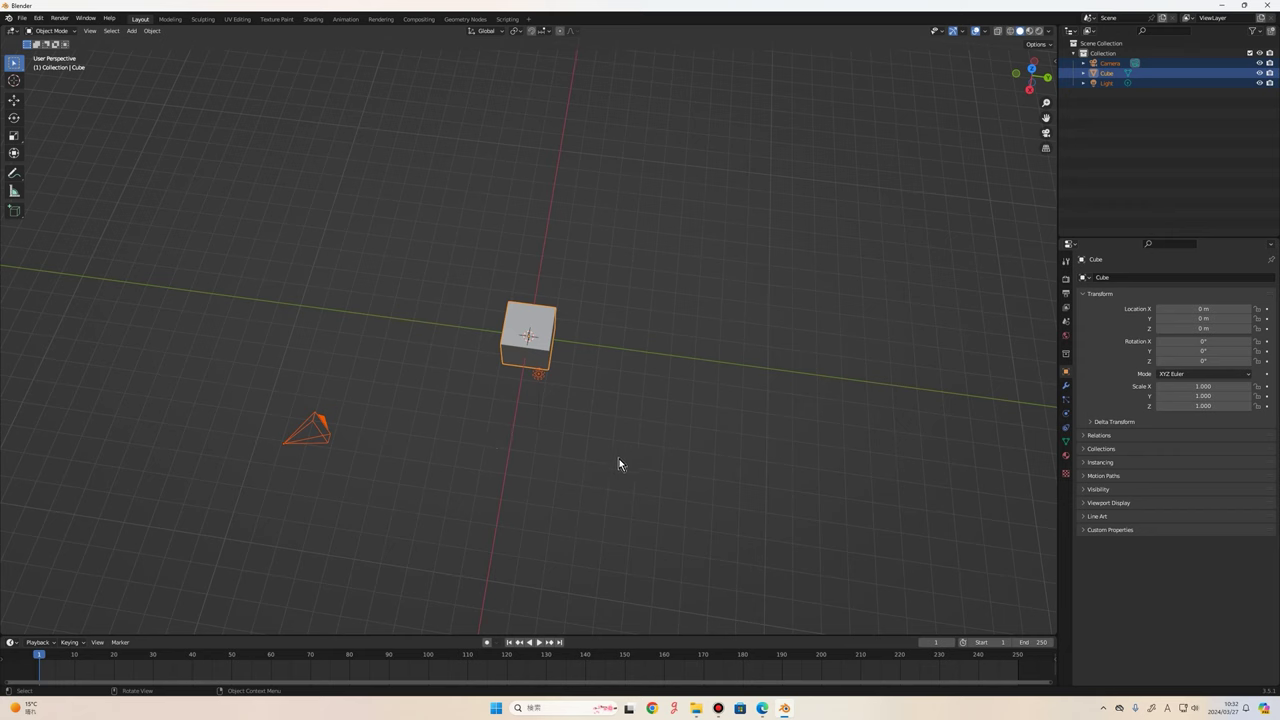
{"action": "mouse_move", "coordinate": [619, 459]}
{"action": "middle_mouse_down"}
{"action": "mouse_move", "coordinate": [677, 443]}
{"action": "mouse_move", "coordinate": [668, 290]}
{"action": "middle_mouse_up"}
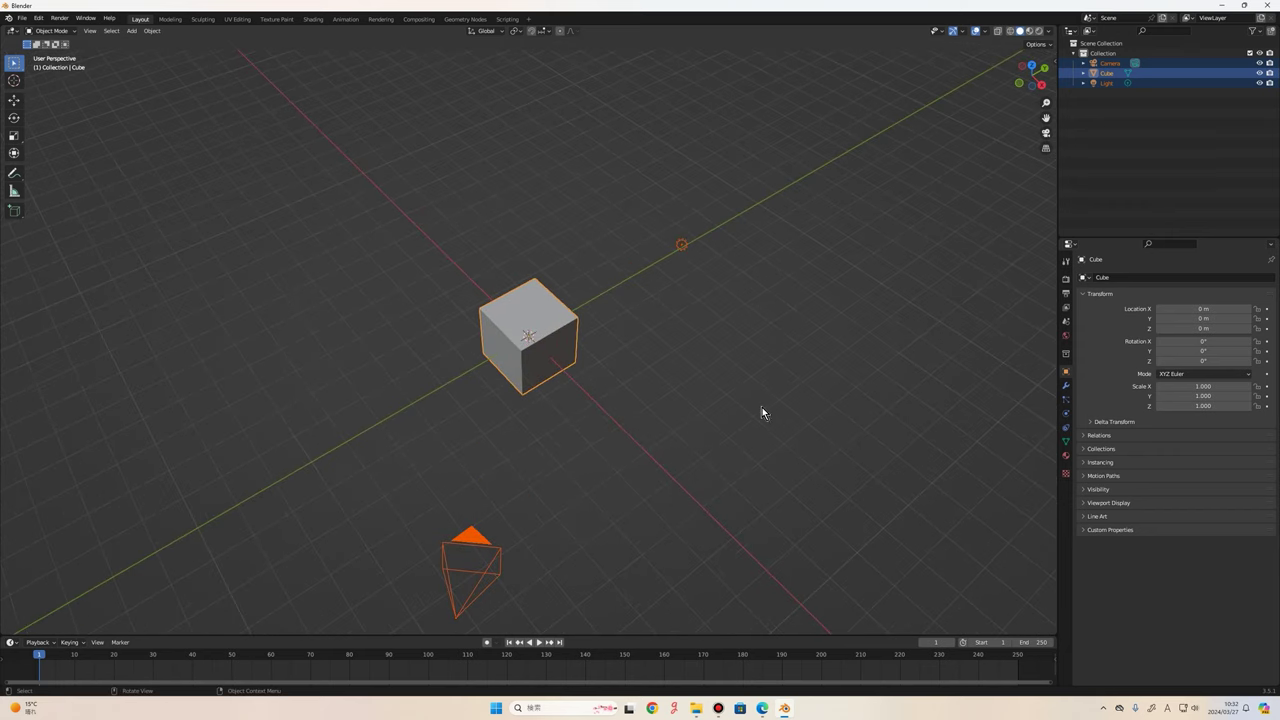
{"action": "mouse_move", "coordinate": [762, 407]}
{"action": "middle_mouse_down"}
{"action": "mouse_move", "coordinate": [686, 451]}
{"action": "mouse_move", "coordinate": [766, 446]}
{"action": "mouse_move", "coordinate": [545, 312]}
{"action": "middle_mouse_up"}
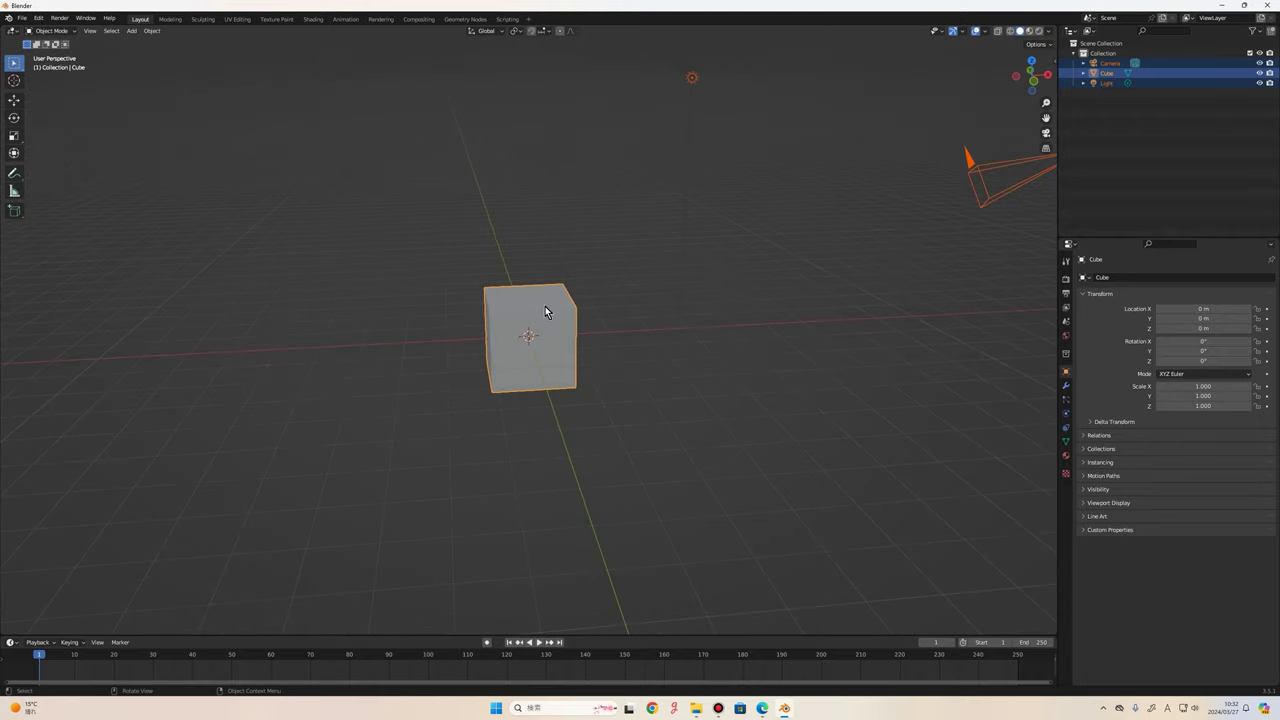
{"action": "mouse_move", "coordinate": [629, 357]}
{"action": "middle_mouse_down"}
{"action": "mouse_move", "coordinate": [625, 432]}
{"action": "mouse_move", "coordinate": [733, 455]}
{"action": "mouse_move", "coordinate": [775, 394]}
{"action": "middle_mouse_up"}
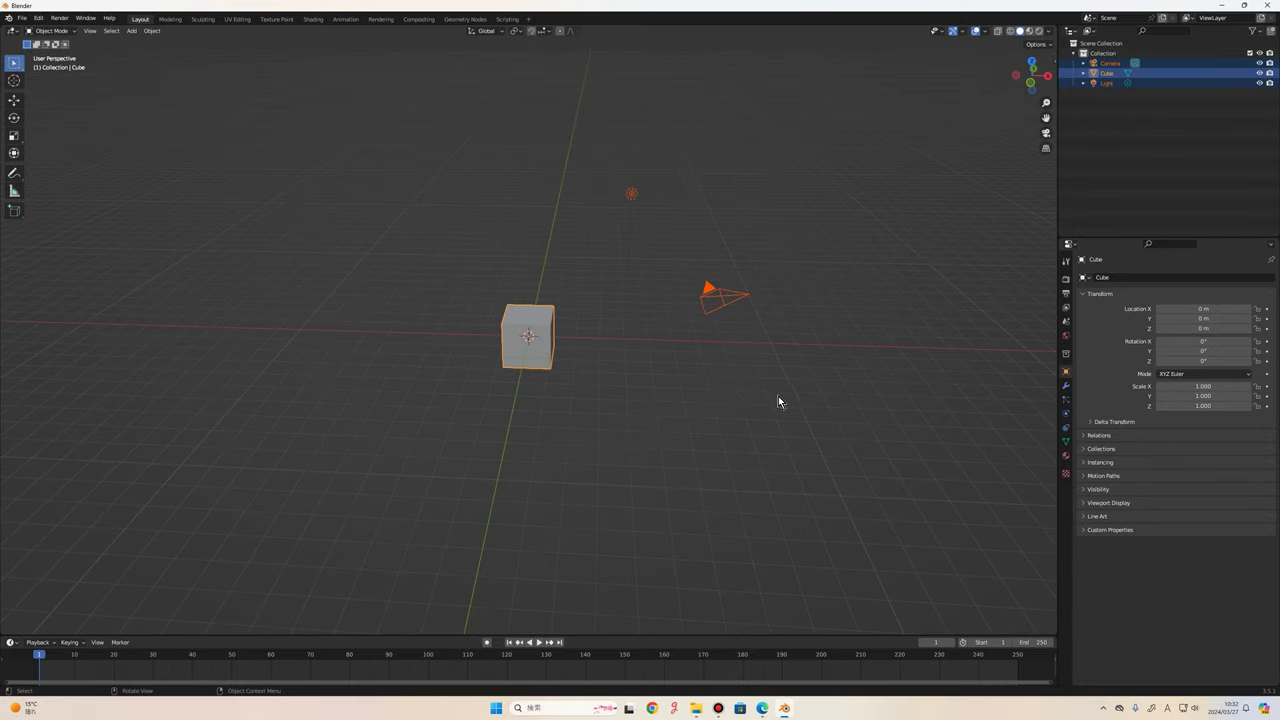
{"action": "left_click", "coordinate": [767, 393]}
{"action": "left_click", "coordinate": [720, 303]}
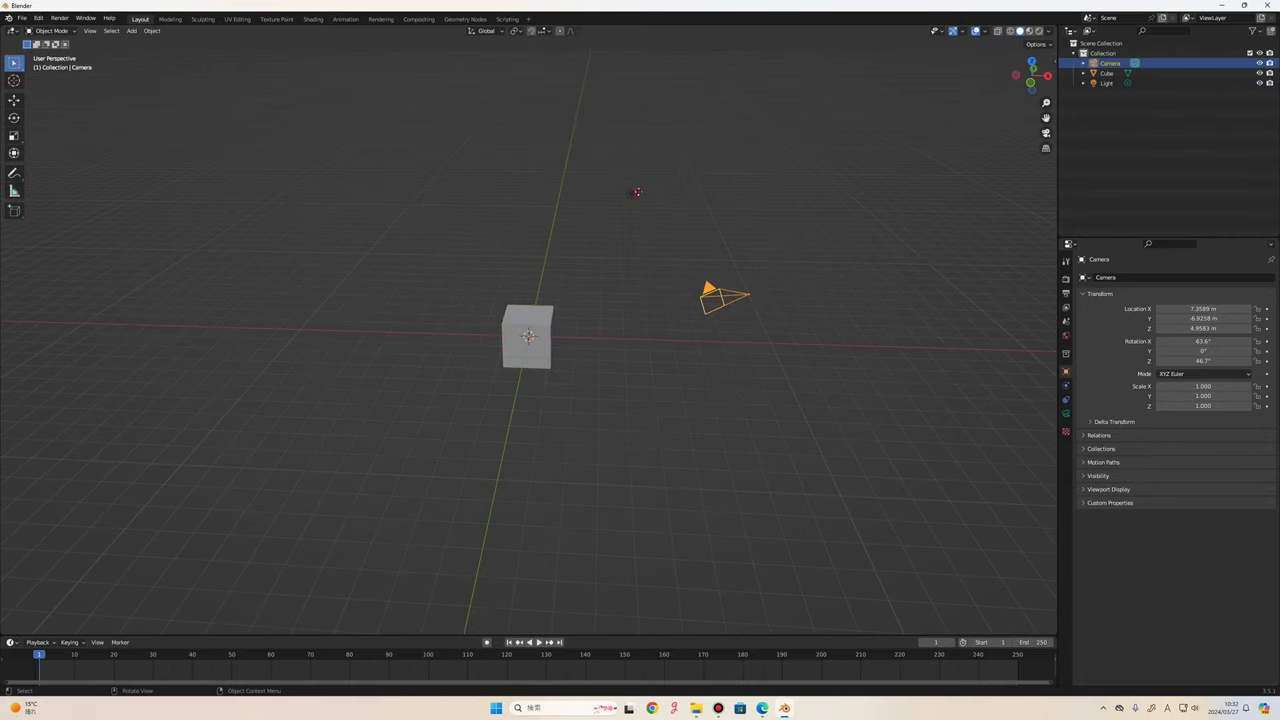
Select the camera and delete it from the scene.
{"action": "left_click", "coordinate": [637, 191]}
{"action": "left_click", "coordinate": [535, 316]}
{"action": "left_click", "coordinate": [707, 300]}
{"action": "left_click", "coordinate": [631, 196]}
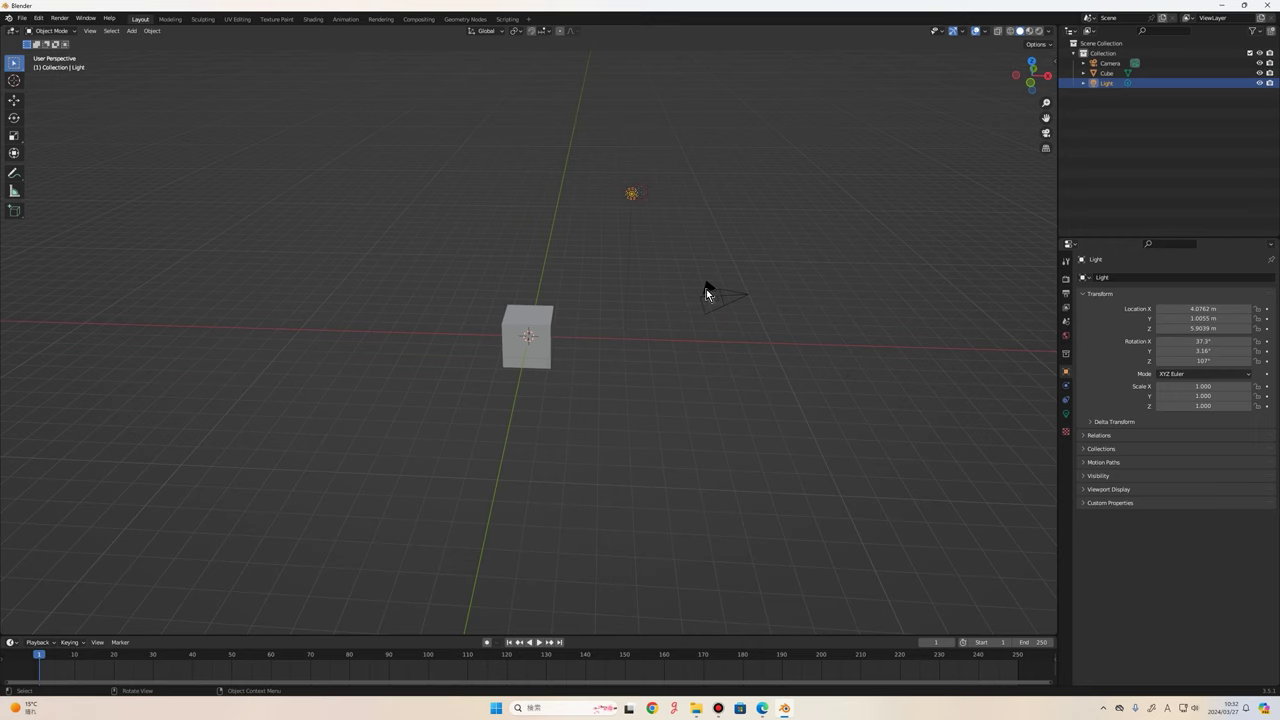
{"action": "left_click", "coordinate": [706, 292]}
{"action": "key", "text": "Delete"}
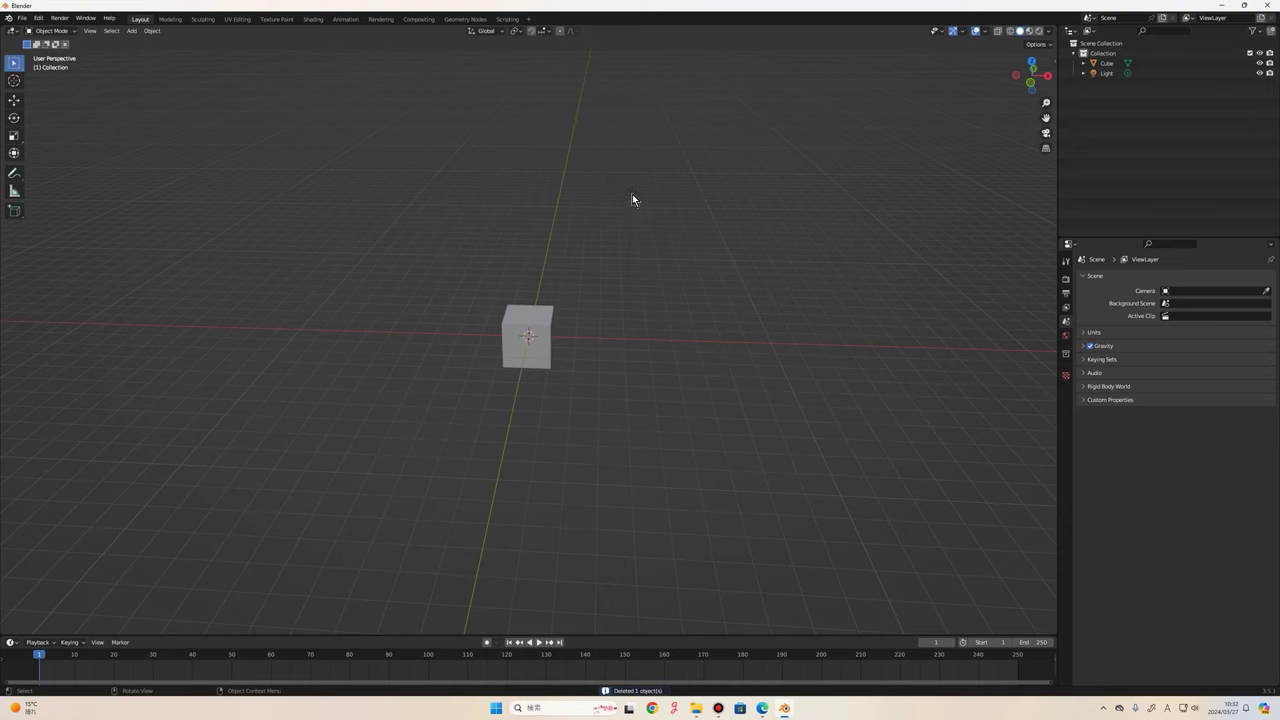
Delete the light, then orbit so the lone cube sits centred in view.
{"action": "left_click", "coordinate": [632, 196]}
{"action": "key", "text": "Delete"}
{"action": "scroll", "coordinate": [704, 340], "scroll_direction": "up", "scroll_amount": 2}
{"action": "mouse_move", "coordinate": [705, 391]}
{"action": "middle_mouse_down"}
{"action": "mouse_move", "coordinate": [711, 428]}
{"action": "mouse_move", "coordinate": [623, 420]}
{"action": "mouse_move", "coordinate": [846, 380]}
{"action": "middle_mouse_up"}
{"action": "scroll", "coordinate": [686, 377], "scroll_direction": "down", "scroll_amount": 4}
{"action": "mouse_move", "coordinate": [686, 377]}
{"action": "middle_mouse_down"}
{"action": "mouse_move", "coordinate": [662, 400]}
{"action": "mouse_move", "coordinate": [677, 297]}
{"action": "mouse_move", "coordinate": [1160, 177]}
{"action": "middle_mouse_up"}
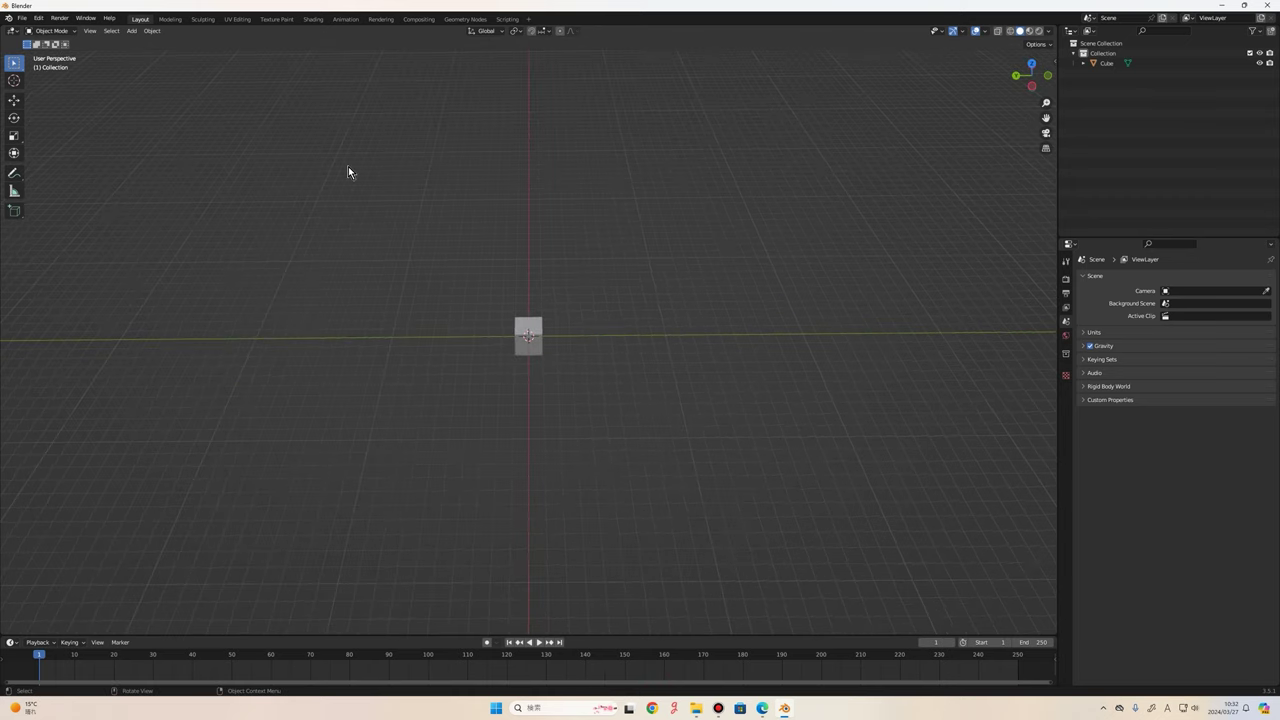
{"action": "middle_click_drag", "start_coordinate": [647, 261], "coordinate": [466, 455]}
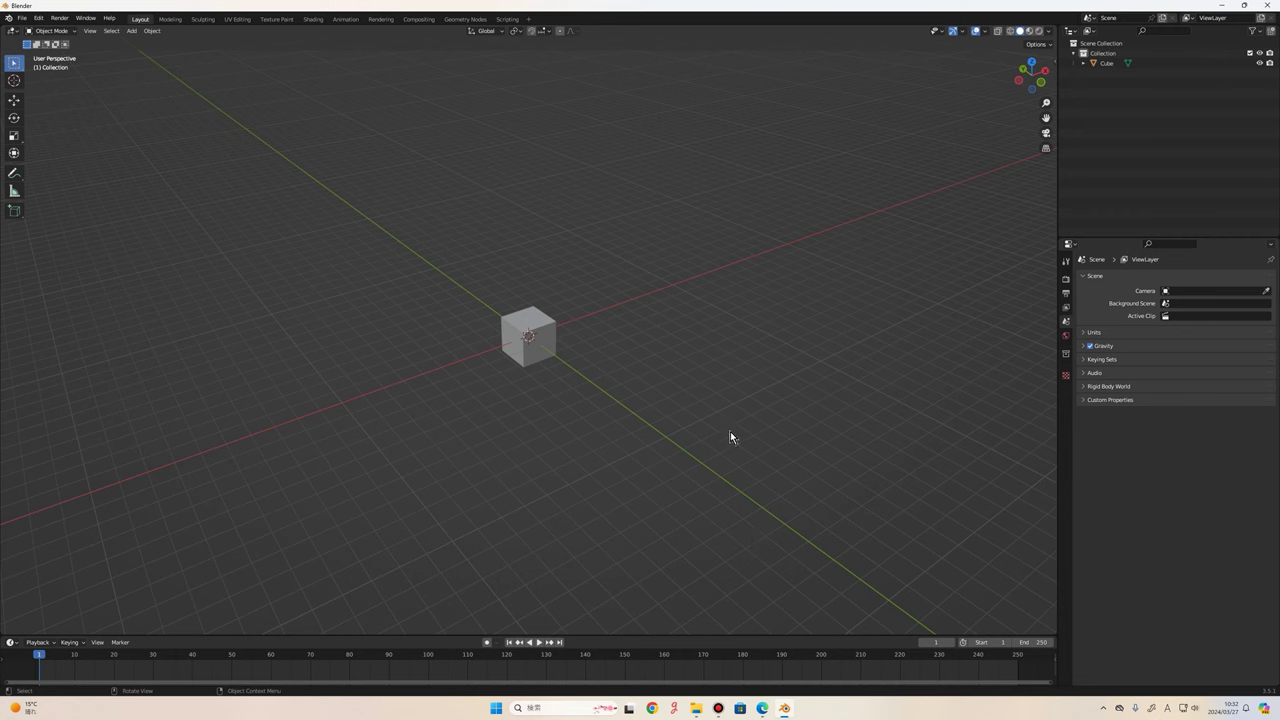
{"action": "mouse_move", "coordinate": [657, 370]}
{"action": "middle_mouse_down"}
{"action": "mouse_move", "coordinate": [757, 374]}
{"action": "mouse_move", "coordinate": [702, 428]}
{"action": "mouse_move", "coordinate": [691, 351]}
{"action": "mouse_move", "coordinate": [780, 429]}
{"action": "mouse_move", "coordinate": [654, 400]}
{"action": "mouse_move", "coordinate": [689, 406]}
{"action": "mouse_move", "coordinate": [667, 417]}
{"action": "middle_mouse_up"}
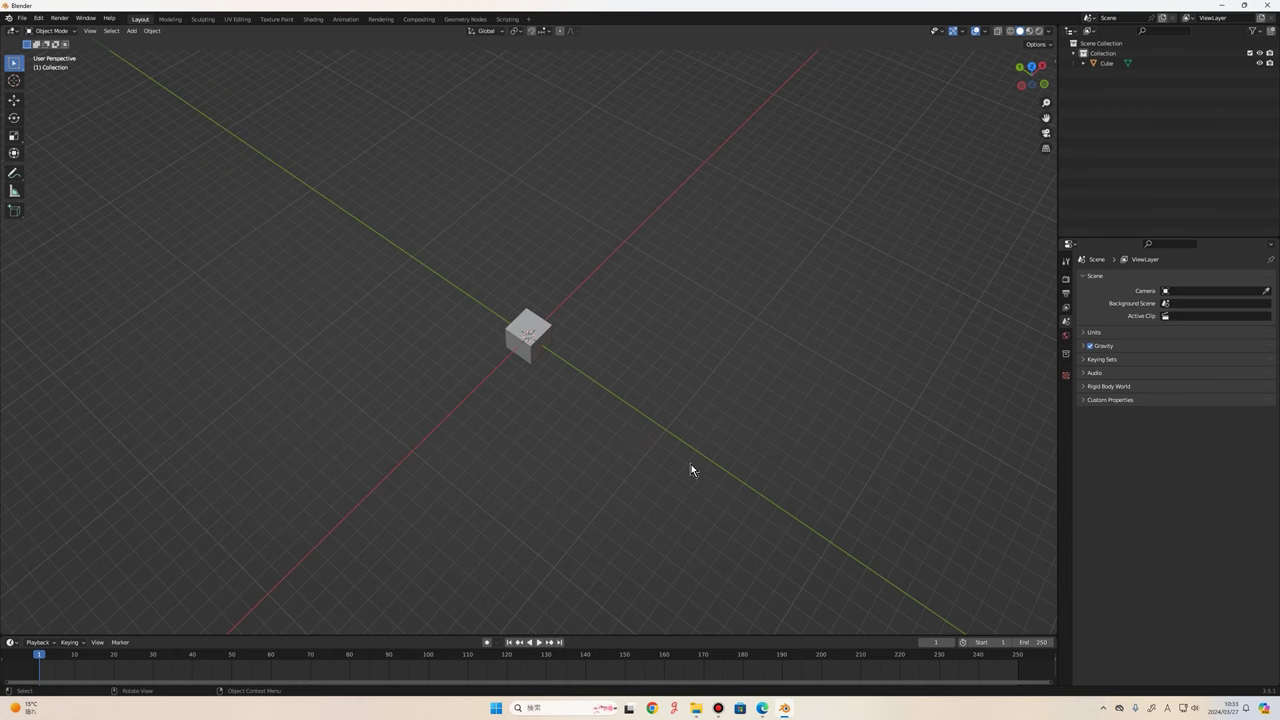
{"action": "scroll", "coordinate": [680, 444], "scroll_direction": "up", "scroll_amount": 10}
{"action": "scroll", "coordinate": [629, 306], "scroll_direction": "down", "scroll_amount": 10}
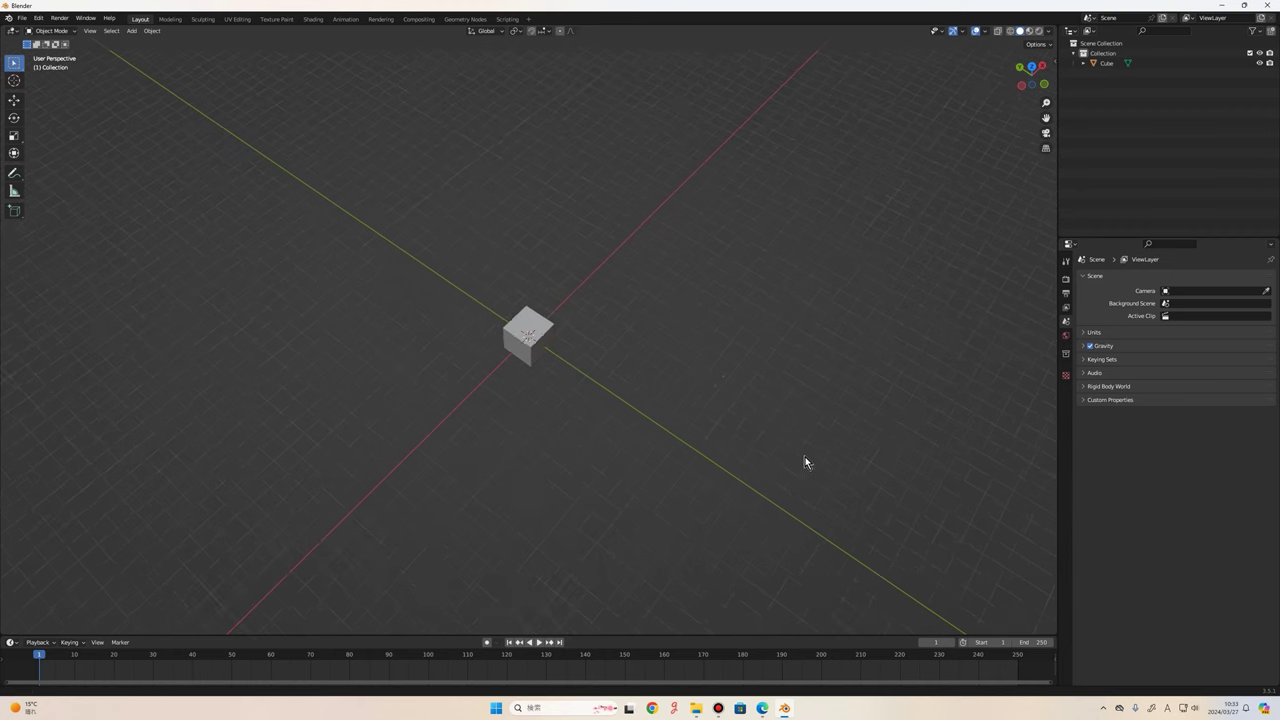
{"action": "scroll", "coordinate": [720, 397], "scroll_direction": "up", "scroll_amount": 6}
{"action": "scroll", "coordinate": [797, 491], "scroll_direction": "down", "scroll_amount": 7}
{"action": "scroll", "coordinate": [809, 491], "scroll_direction": "up", "scroll_amount": 1}
{"action": "scroll", "coordinate": [740, 395], "scroll_direction": "up", "scroll_amount": 2}
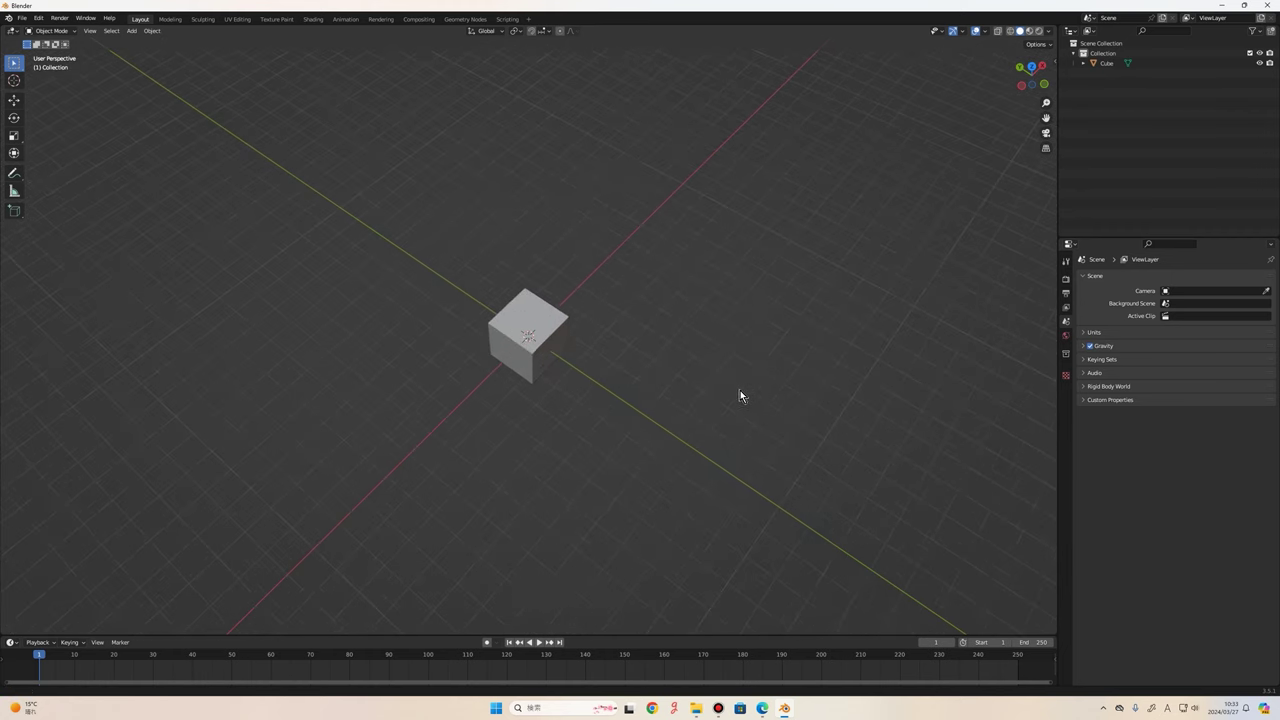
{"action": "scroll", "coordinate": [738, 390], "scroll_direction": "up", "scroll_amount": 1}
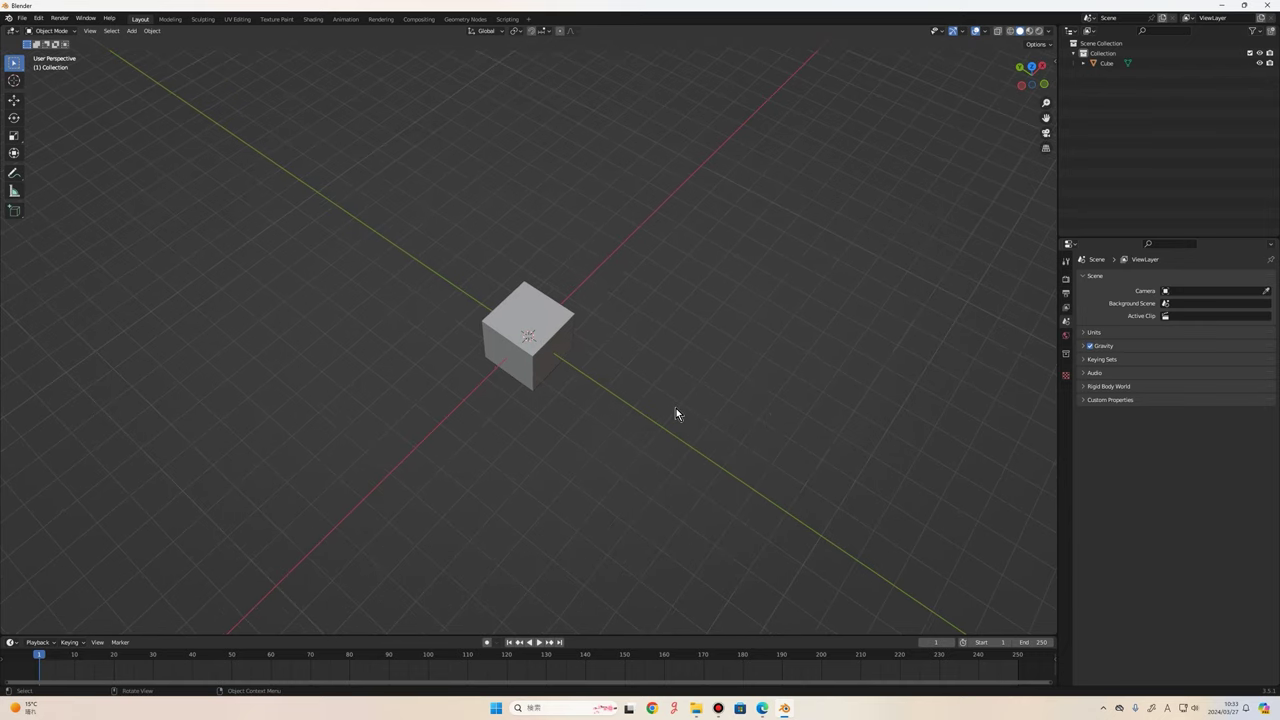
{"action": "mouse_move", "coordinate": [691, 410]}
{"action": "middle_mouse_down"}
{"action": "mouse_move", "coordinate": [603, 455]}
{"action": "mouse_move", "coordinate": [666, 394]}
{"action": "mouse_move", "coordinate": [606, 363]}
{"action": "mouse_move", "coordinate": [646, 429]}
{"action": "mouse_move", "coordinate": [715, 395]}
{"action": "middle_mouse_up"}
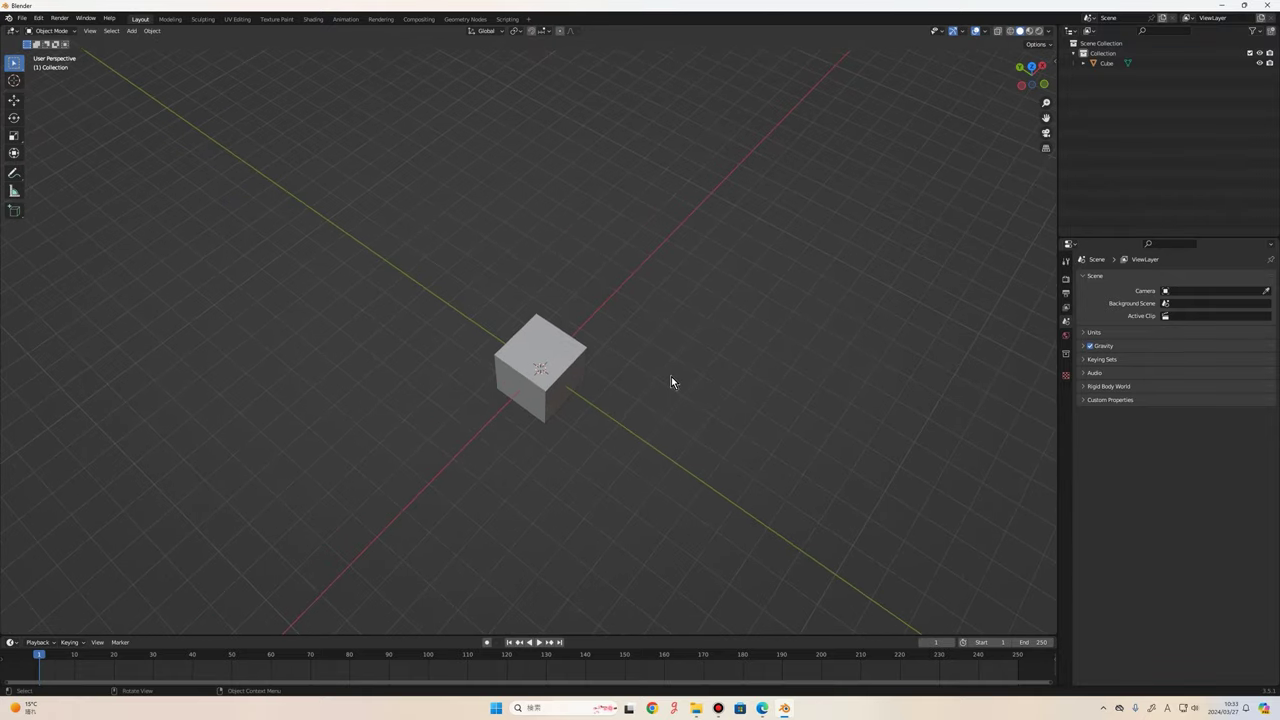
{"action": "scroll", "coordinate": [671, 380], "scroll_direction": "down", "scroll_amount": 3}
{"action": "scroll", "coordinate": [672, 388], "scroll_direction": "down", "scroll_amount": 3}
{"action": "scroll", "coordinate": [675, 395], "scroll_direction": "up", "scroll_amount": 3}
{"action": "scroll", "coordinate": [680, 410], "scroll_direction": "up", "scroll_amount": 6}
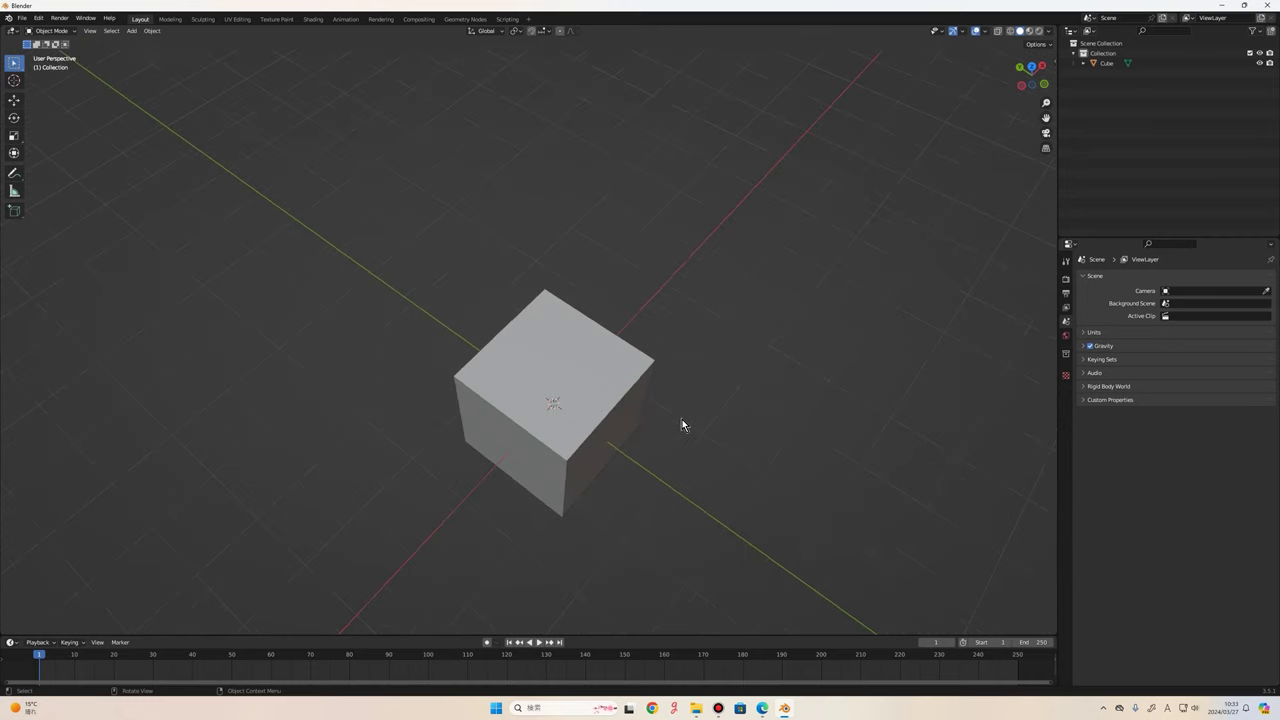
{"action": "scroll", "coordinate": [690, 422], "scroll_direction": "down", "scroll_amount": 2}
{"action": "scroll", "coordinate": [710, 420], "scroll_direction": "down", "scroll_amount": 4}
{"action": "mouse_move", "coordinate": [716, 385]}
{"action": "middle_mouse_down", "text": "shift"}
{"action": "mouse_move", "coordinate": [700, 327]}
{"action": "mouse_move", "coordinate": [760, 334]}
{"action": "mouse_move", "coordinate": [560, 346]}
{"action": "mouse_move", "coordinate": [683, 306]}
{"action": "middle_mouse_up", "text": "shift"}
{"action": "scroll", "coordinate": [683, 306], "scroll_direction": "up", "scroll_amount": 2}
{"action": "scroll", "coordinate": [805, 308], "scroll_direction": "up", "scroll_amount": 5}
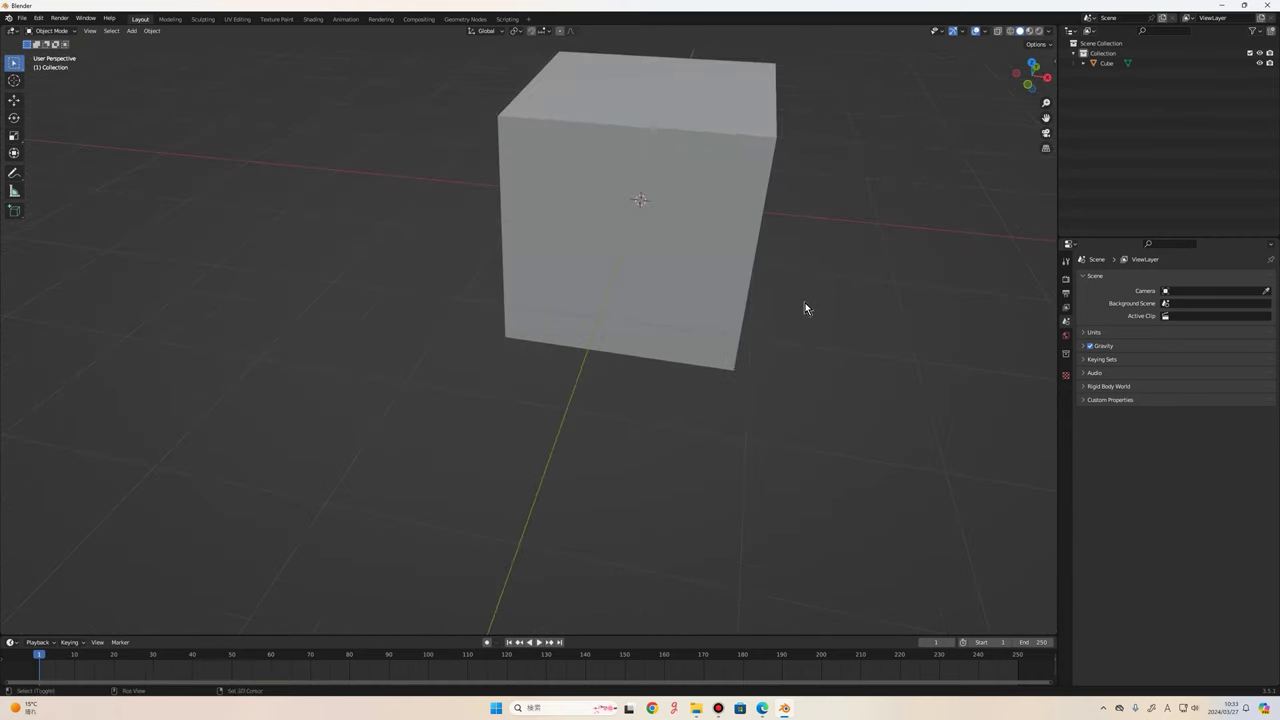
{"action": "scroll", "coordinate": [805, 308], "scroll_direction": "down", "scroll_amount": 3}
{"action": "mouse_move", "coordinate": [805, 308]}
{"action": "middle_mouse_down"}
{"action": "mouse_move", "coordinate": [691, 405]}
{"action": "mouse_move", "coordinate": [728, 404]}
{"action": "mouse_move", "coordinate": [702, 420]}
{"action": "middle_mouse_up"}
{"action": "scroll", "coordinate": [728, 404], "scroll_direction": "down", "scroll_amount": 3}
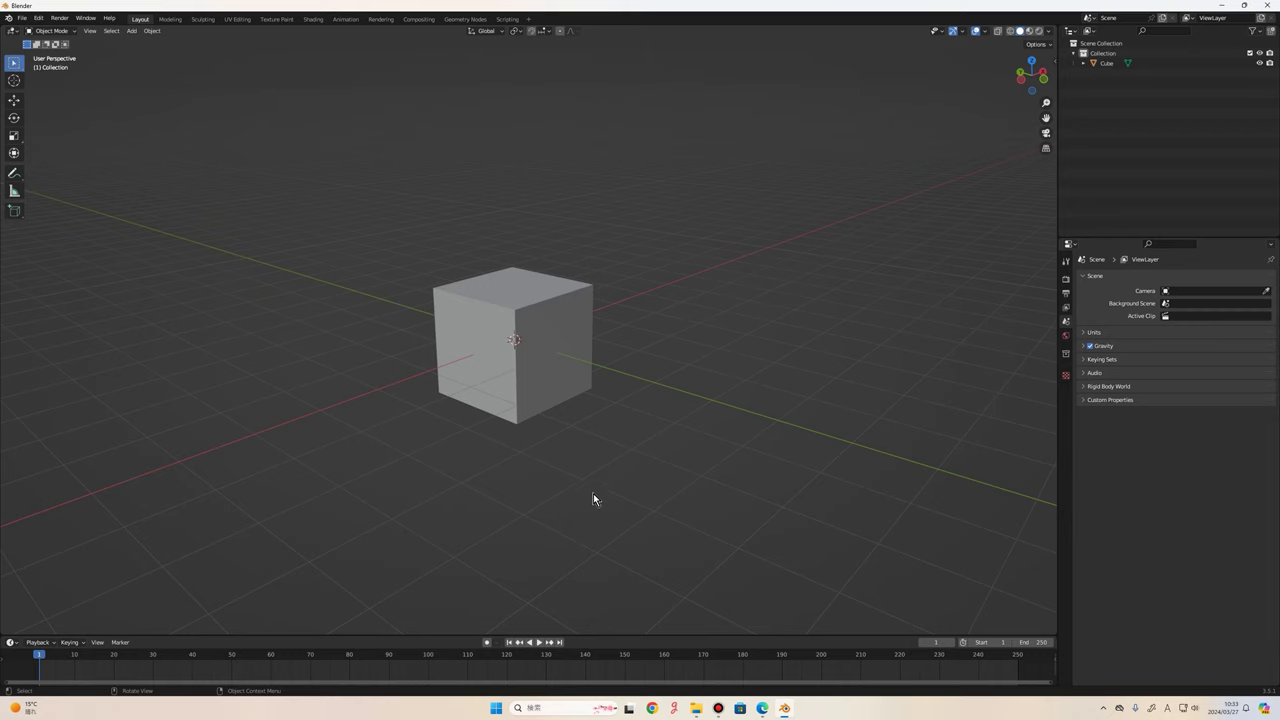
{"action": "scroll", "coordinate": [634, 448], "scroll_direction": "down", "scroll_amount": 2}
{"action": "scroll", "coordinate": [643, 450], "scroll_direction": "down", "scroll_amount": 3}
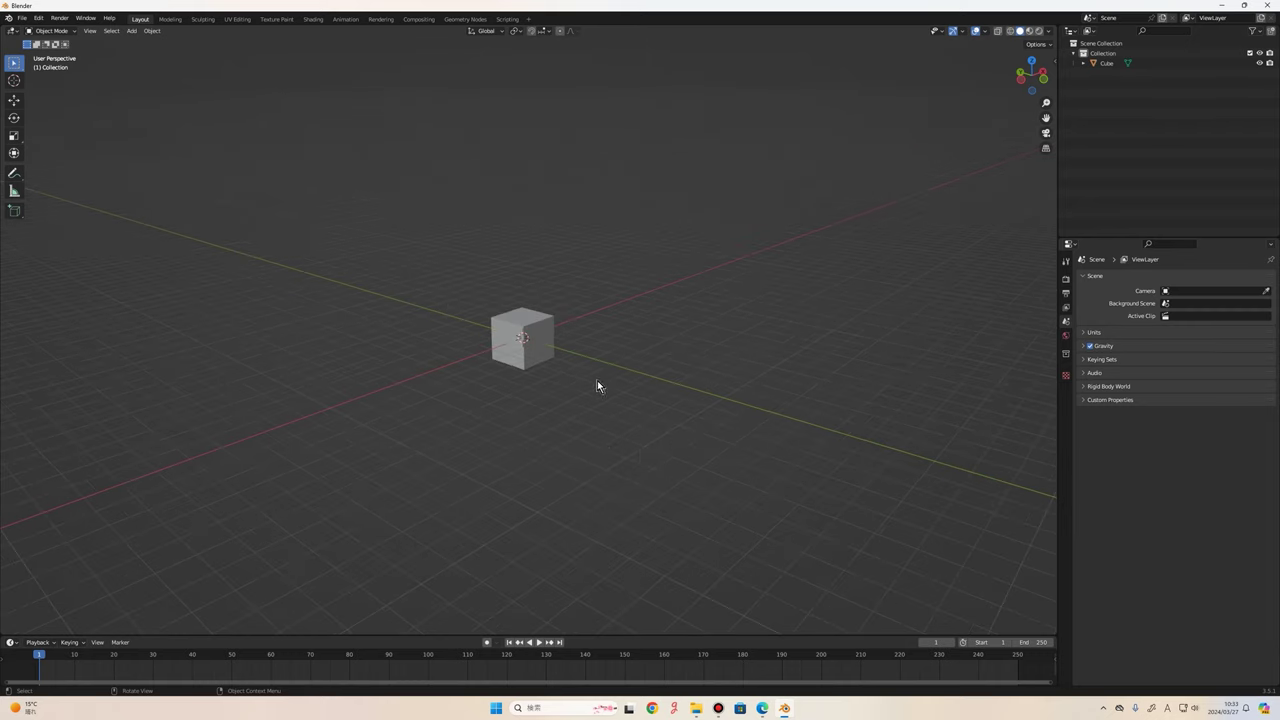
{"action": "mouse_move", "coordinate": [665, 442]}
{"action": "middle_mouse_down"}
{"action": "mouse_move", "coordinate": [557, 420]}
{"action": "mouse_move", "coordinate": [577, 443]}
{"action": "mouse_move", "coordinate": [657, 449]}
{"action": "mouse_move", "coordinate": [730, 438]}
{"action": "mouse_move", "coordinate": [743, 417]}
{"action": "mouse_move", "coordinate": [717, 431]}
{"action": "mouse_move", "coordinate": [588, 425]}
{"action": "mouse_move", "coordinate": [626, 414]}
{"action": "mouse_move", "coordinate": [722, 426]}
{"action": "middle_mouse_up"}
{"action": "middle_click_drag", "start_coordinate": [608, 354], "coordinate": [607, 456], "text": "alt"}
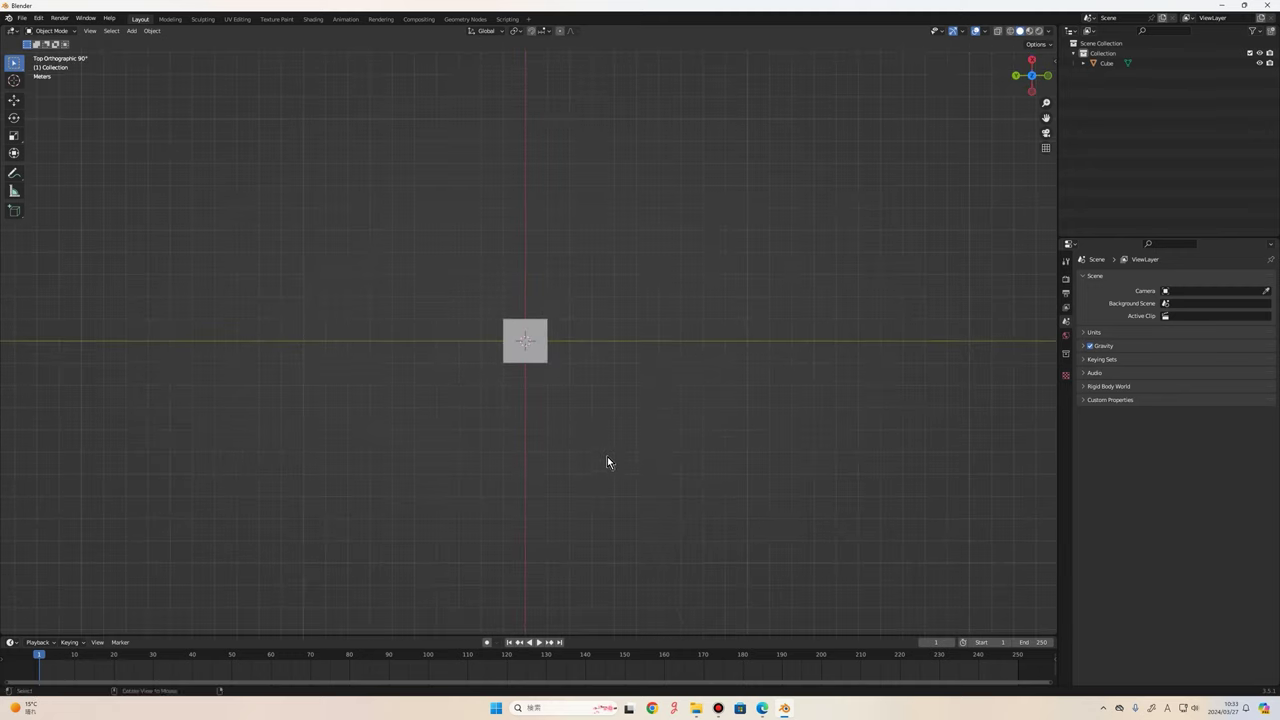
{"action": "scroll", "coordinate": [616, 438], "scroll_direction": "up", "scroll_amount": 3}
{"action": "scroll", "coordinate": [623, 451], "scroll_direction": "up", "scroll_amount": 3}
{"action": "scroll", "coordinate": [563, 414], "scroll_direction": "up", "scroll_amount": 3}
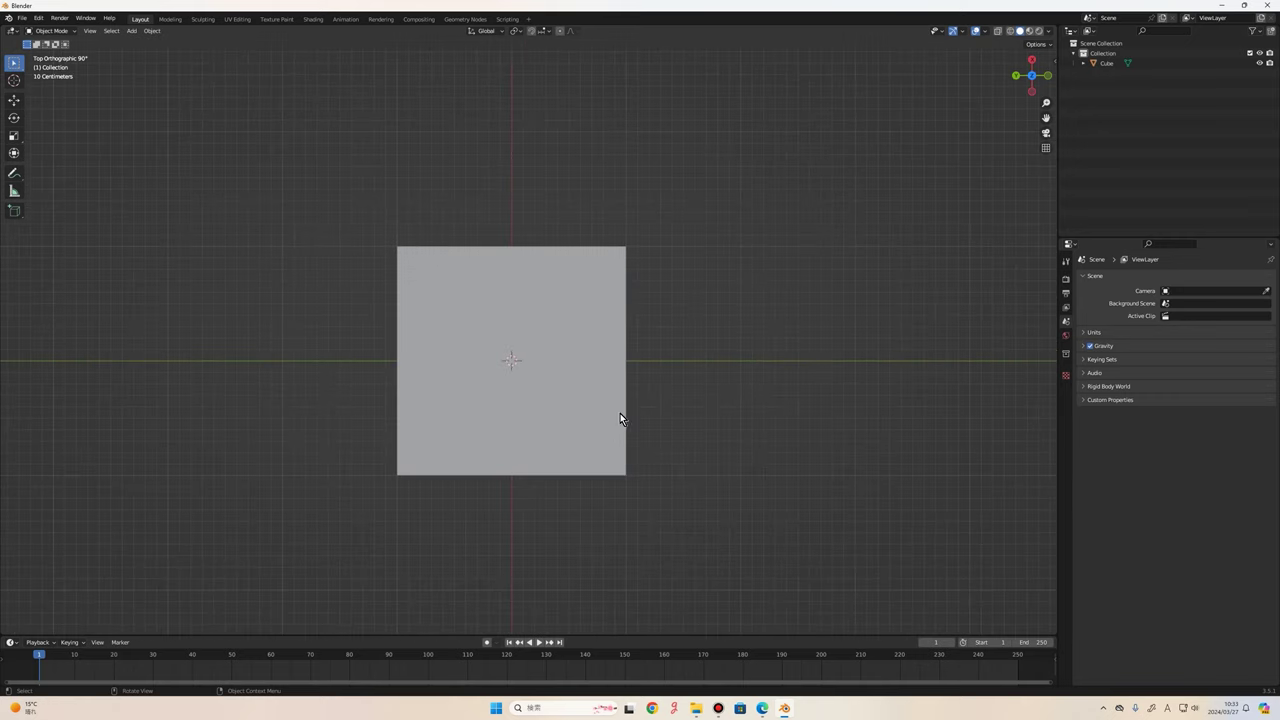
{"action": "scroll", "coordinate": [623, 420], "scroll_direction": "down", "scroll_amount": 3}
{"action": "scroll", "coordinate": [589, 463], "scroll_direction": "down", "scroll_amount": 3}
{"action": "mouse_move", "coordinate": [626, 483]}
{"action": "middle_mouse_down"}
{"action": "mouse_move", "coordinate": [540, 429]}
{"action": "mouse_move", "coordinate": [543, 341]}
{"action": "mouse_move", "coordinate": [622, 398]}
{"action": "mouse_move", "coordinate": [497, 410]}
{"action": "middle_mouse_up"}
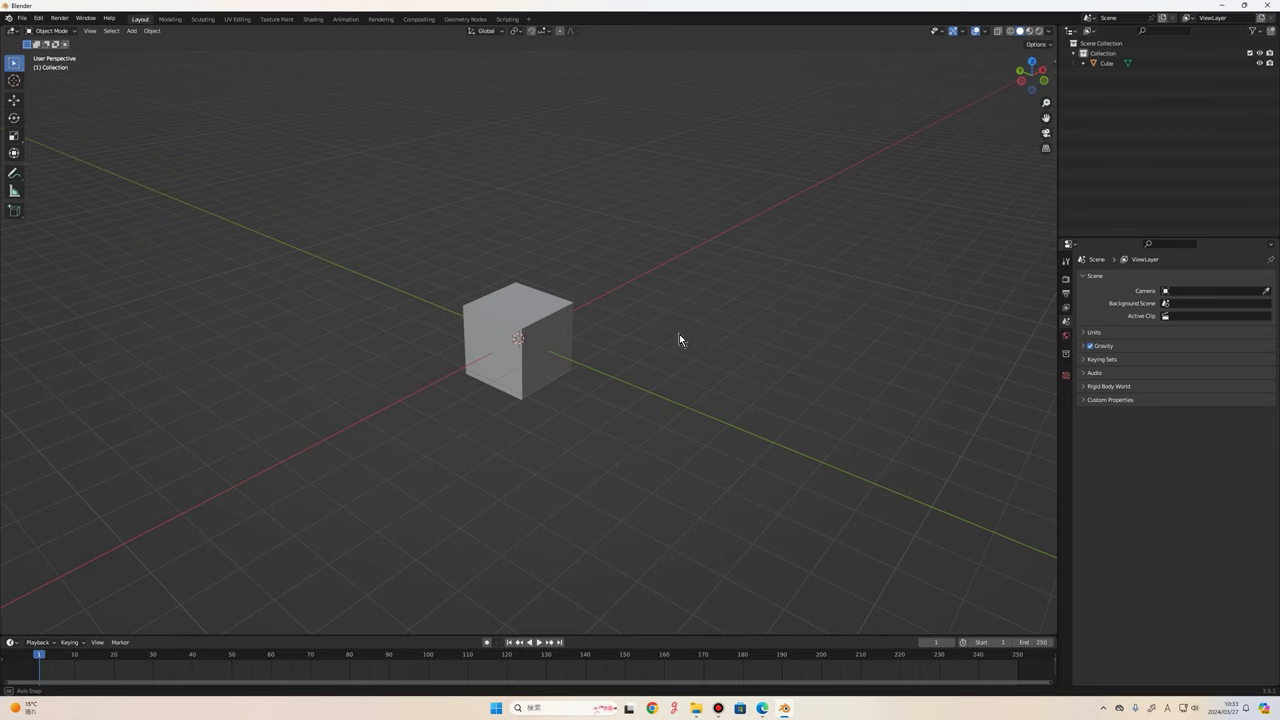
{"action": "middle_click_drag", "start_coordinate": [679, 334], "coordinate": [712, 320]}
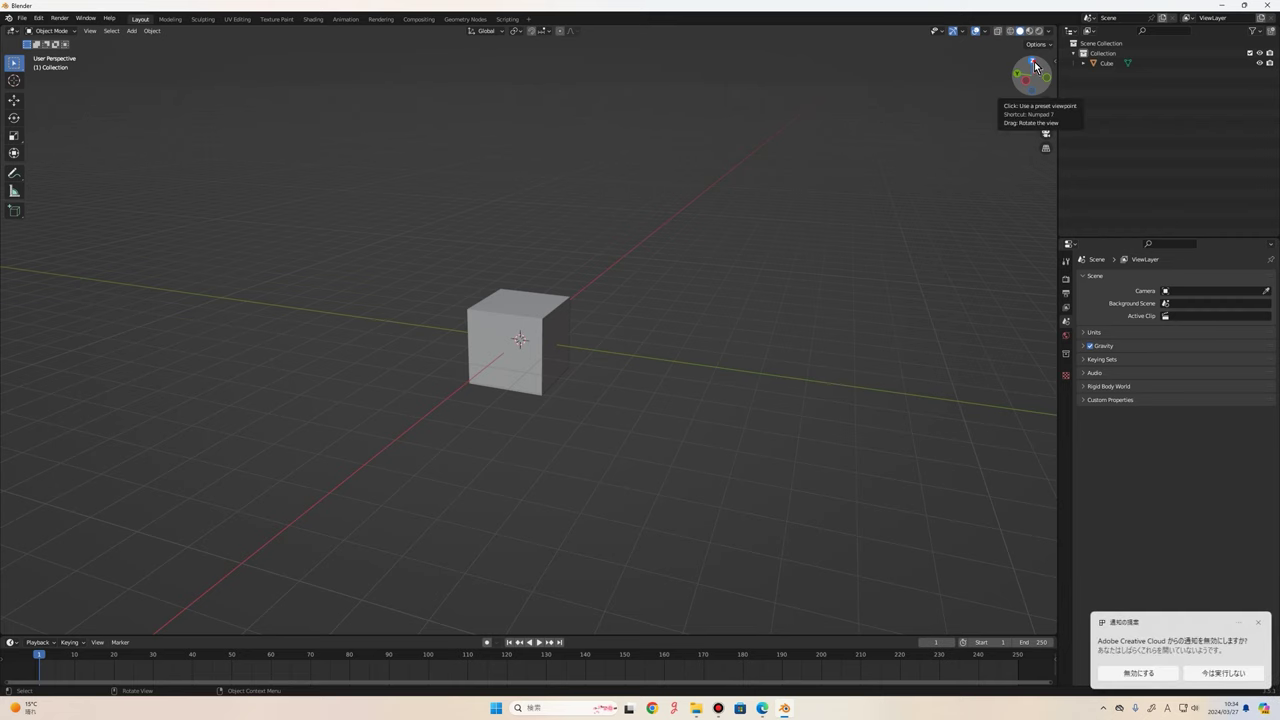
{"action": "left_click", "coordinate": [1034, 61]}
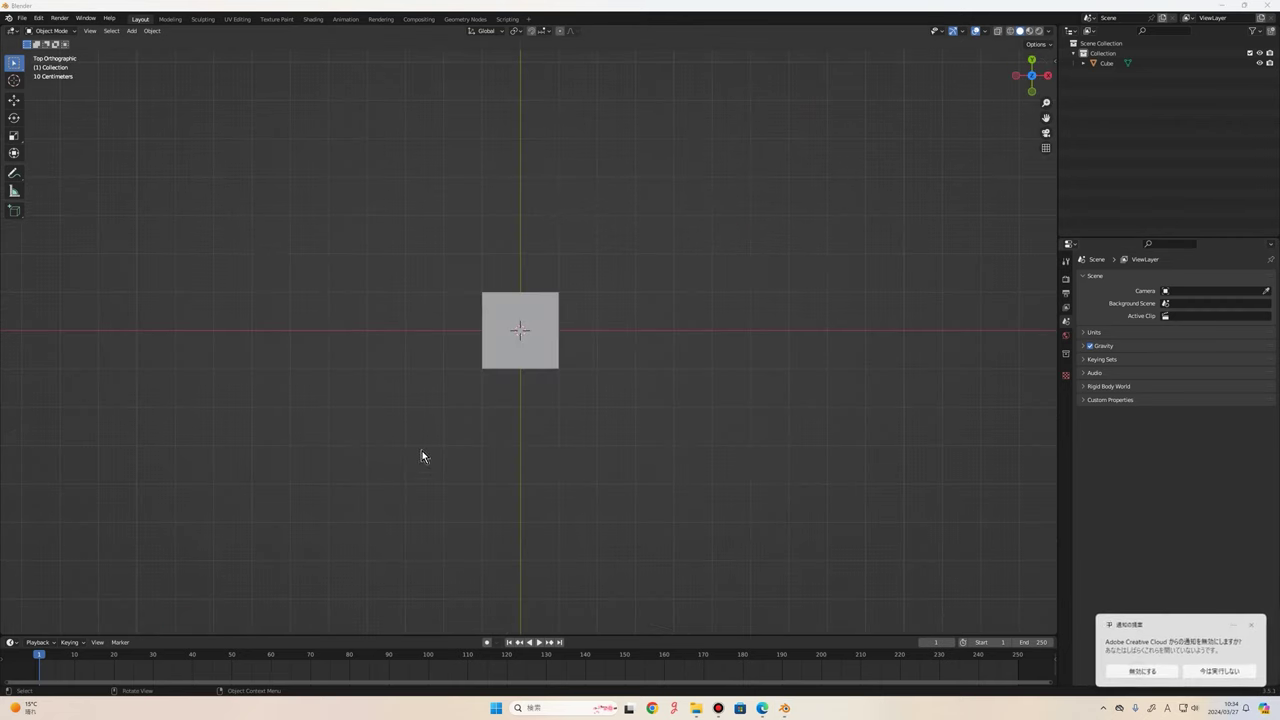
{"action": "scroll", "coordinate": [591, 377], "scroll_direction": "up", "scroll_amount": 6}
{"action": "scroll", "coordinate": [590, 354], "scroll_direction": "up", "scroll_amount": 3}
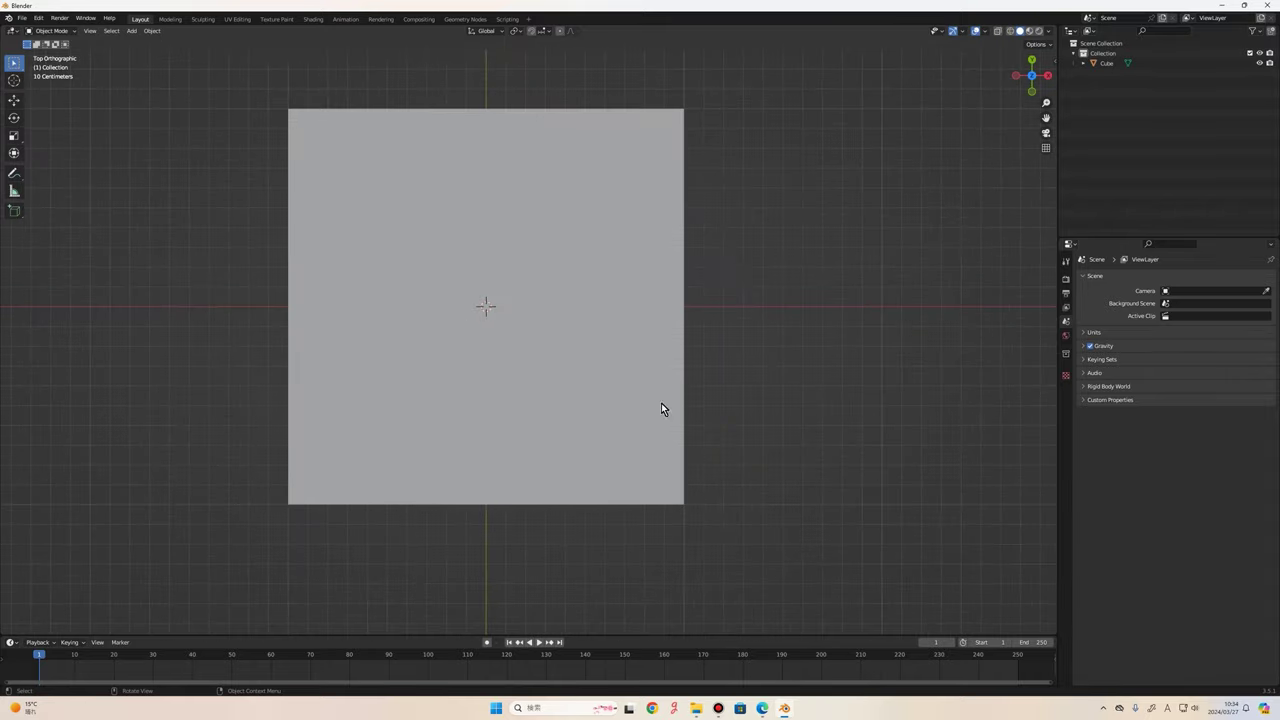
{"action": "scroll", "coordinate": [801, 212], "scroll_direction": "down", "scroll_amount": 3}
{"action": "mouse_move", "coordinate": [731, 465]}
{"action": "middle_mouse_down"}
{"action": "mouse_move", "coordinate": [705, 460]}
{"action": "mouse_move", "coordinate": [653, 382]}
{"action": "mouse_move", "coordinate": [577, 421]}
{"action": "middle_mouse_up"}
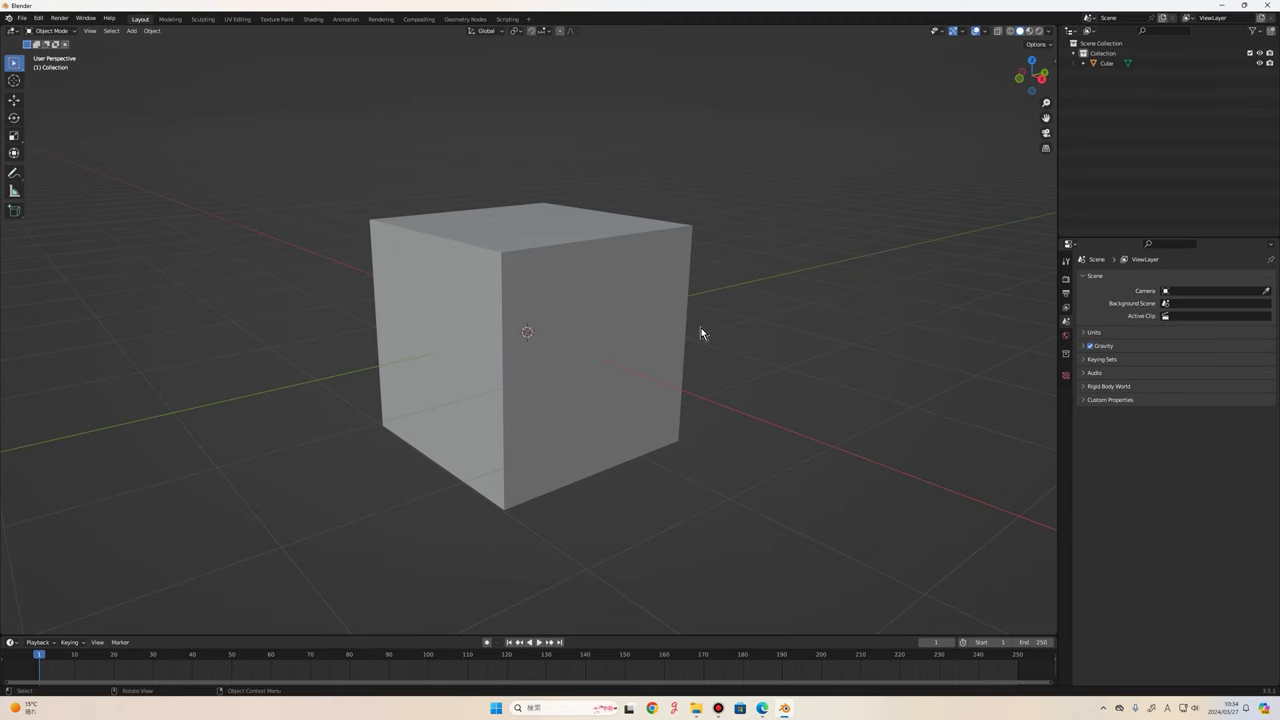
{"action": "scroll", "coordinate": [640, 350], "scroll_direction": "down", "scroll_amount": 4}
{"action": "middle_click_drag", "start_coordinate": [662, 402], "coordinate": [670, 421]}
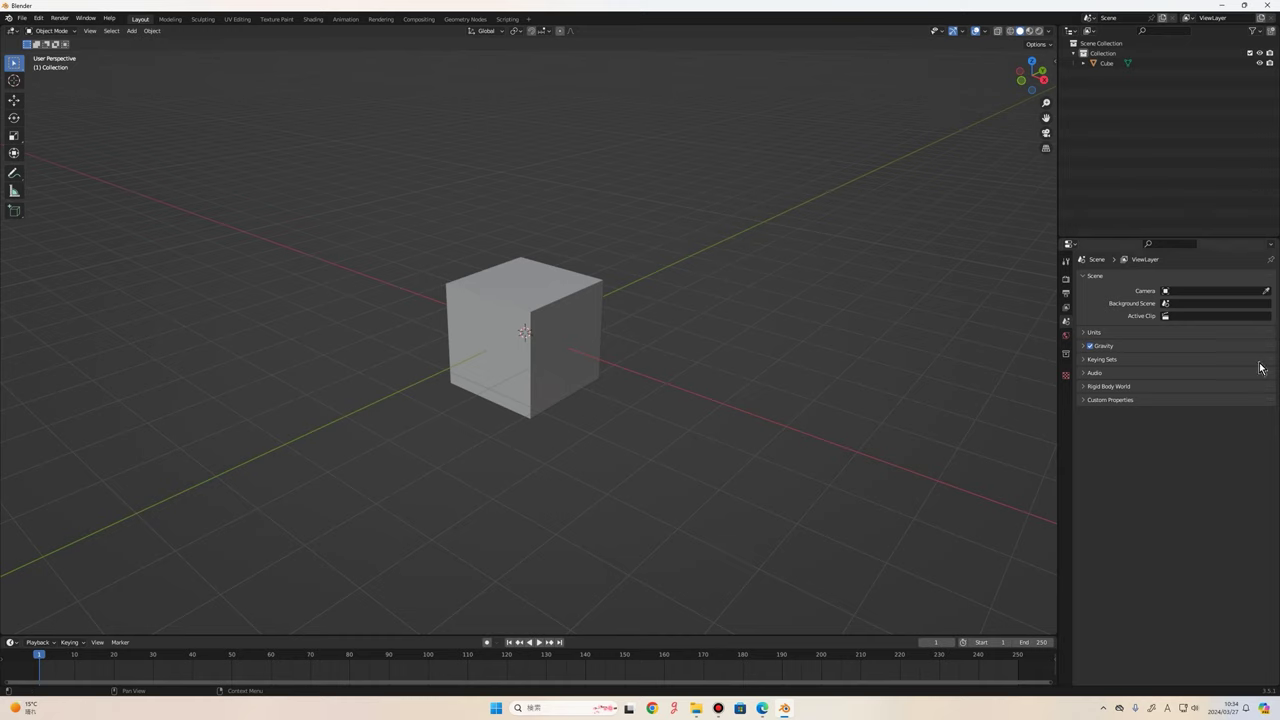
{"action": "left_click", "coordinate": [1066, 307]}
{"action": "left_click", "coordinate": [1066, 293]}
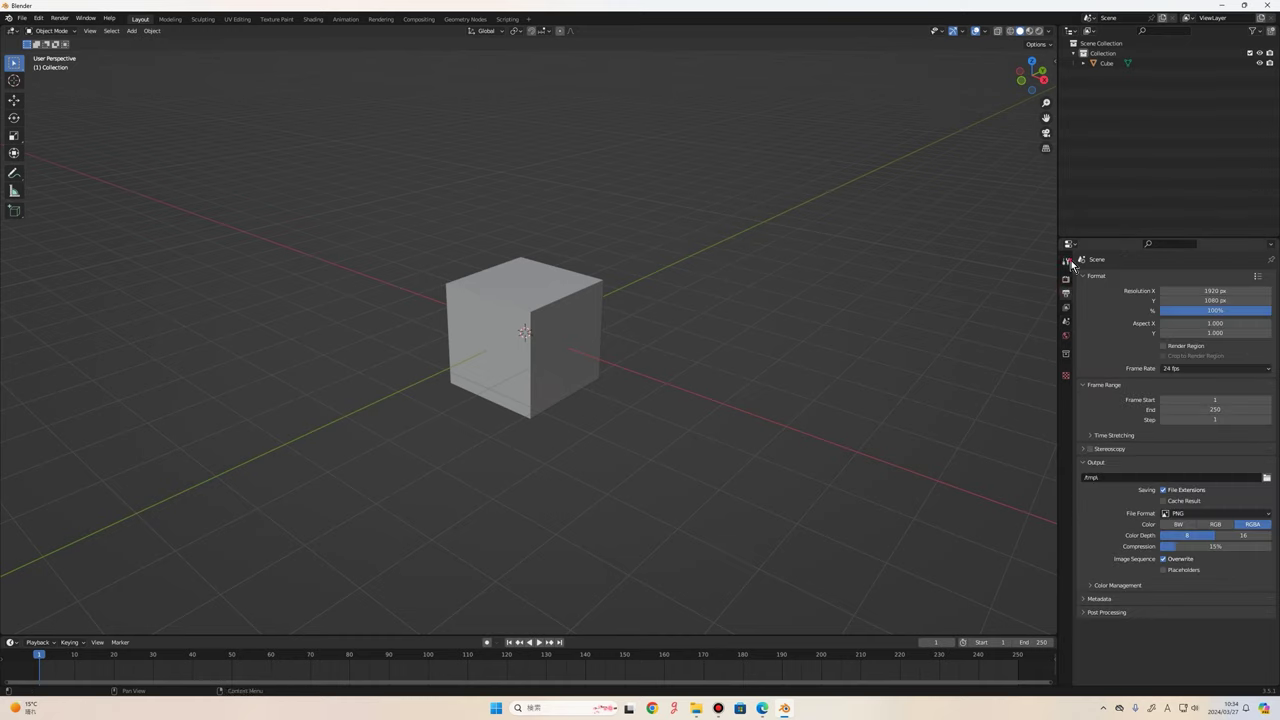
{"action": "left_click", "coordinate": [1066, 261]}
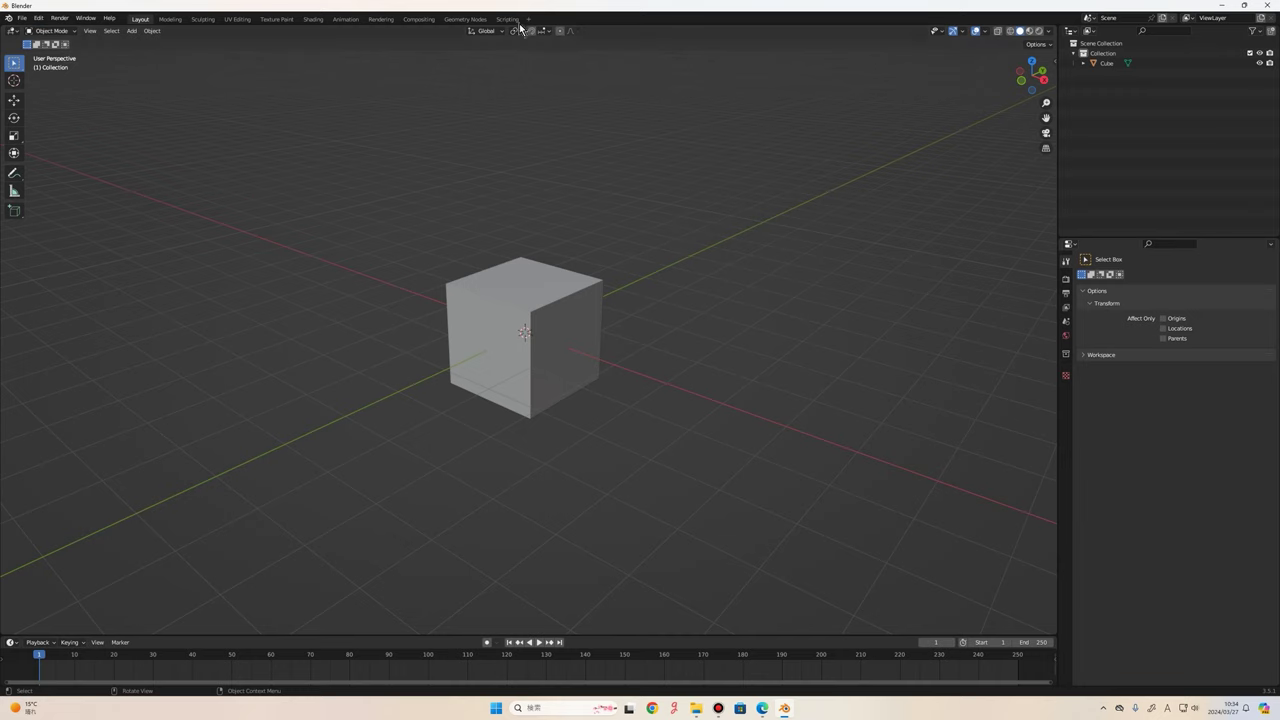
{"action": "scroll", "coordinate": [818, 335], "scroll_direction": "up", "scroll_amount": 1}
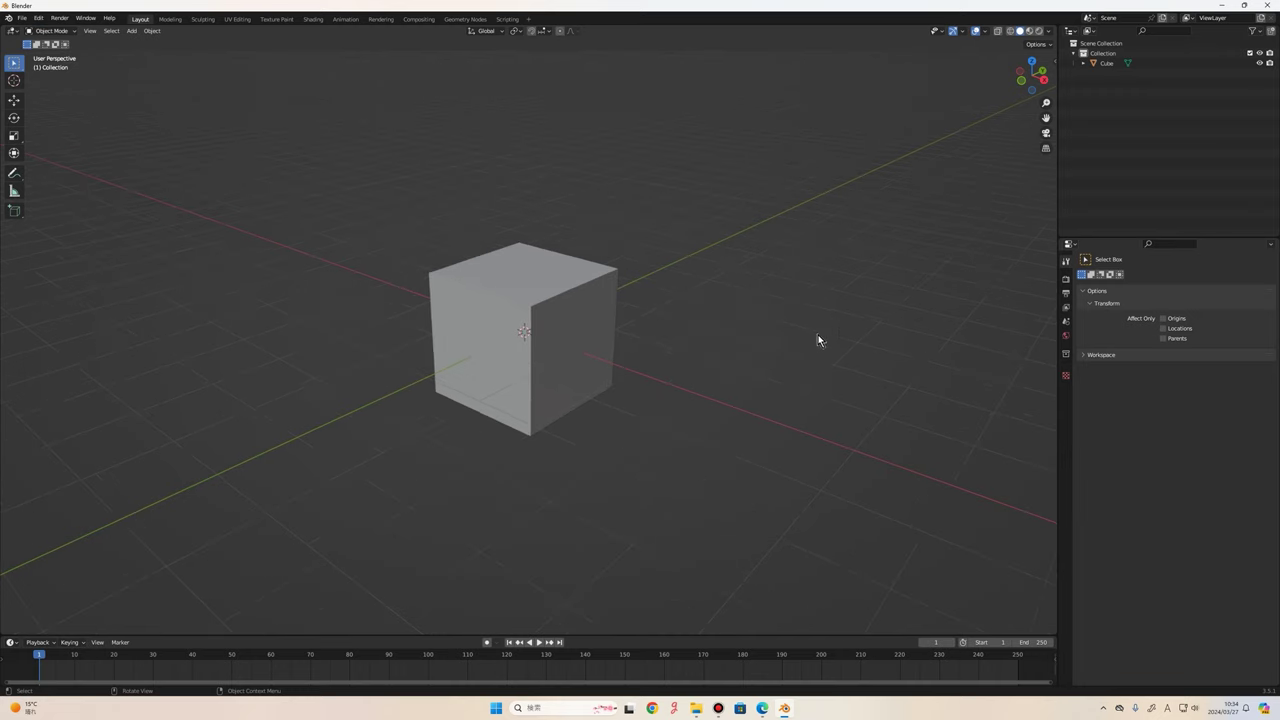
{"action": "scroll", "coordinate": [843, 304], "scroll_direction": "up", "scroll_amount": 1}
{"action": "scroll", "coordinate": [774, 321], "scroll_direction": "up", "scroll_amount": 2}
{"action": "scroll", "coordinate": [821, 385], "scroll_direction": "down", "scroll_amount": 3}
{"action": "middle_click_drag", "start_coordinate": [821, 383], "coordinate": [828, 441]}
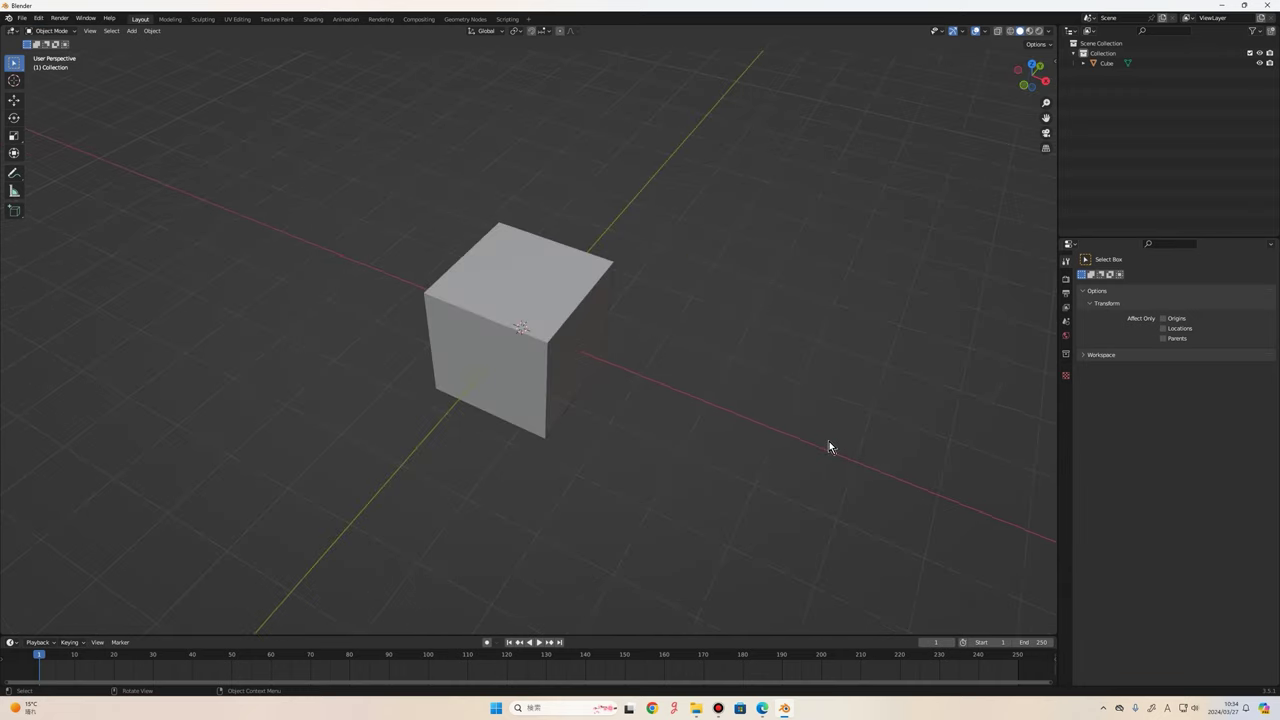
{"action": "scroll", "coordinate": [732, 298], "scroll_direction": "down", "scroll_amount": 3}
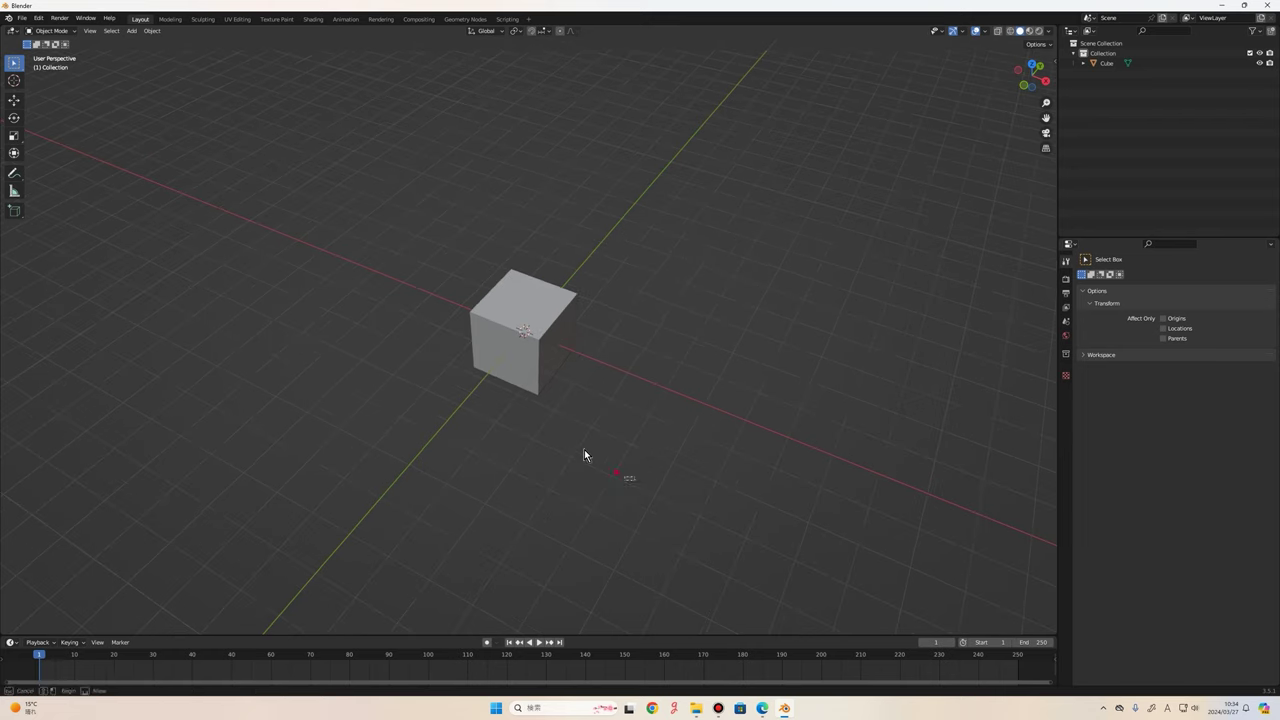
{"action": "key", "text": "a"}
{"action": "left_click", "coordinate": [731, 408]}
{"action": "scroll", "coordinate": [731, 408], "scroll_direction": "up", "scroll_amount": 1}
{"action": "middle_click_drag", "start_coordinate": [753, 394], "coordinate": [782, 391]}
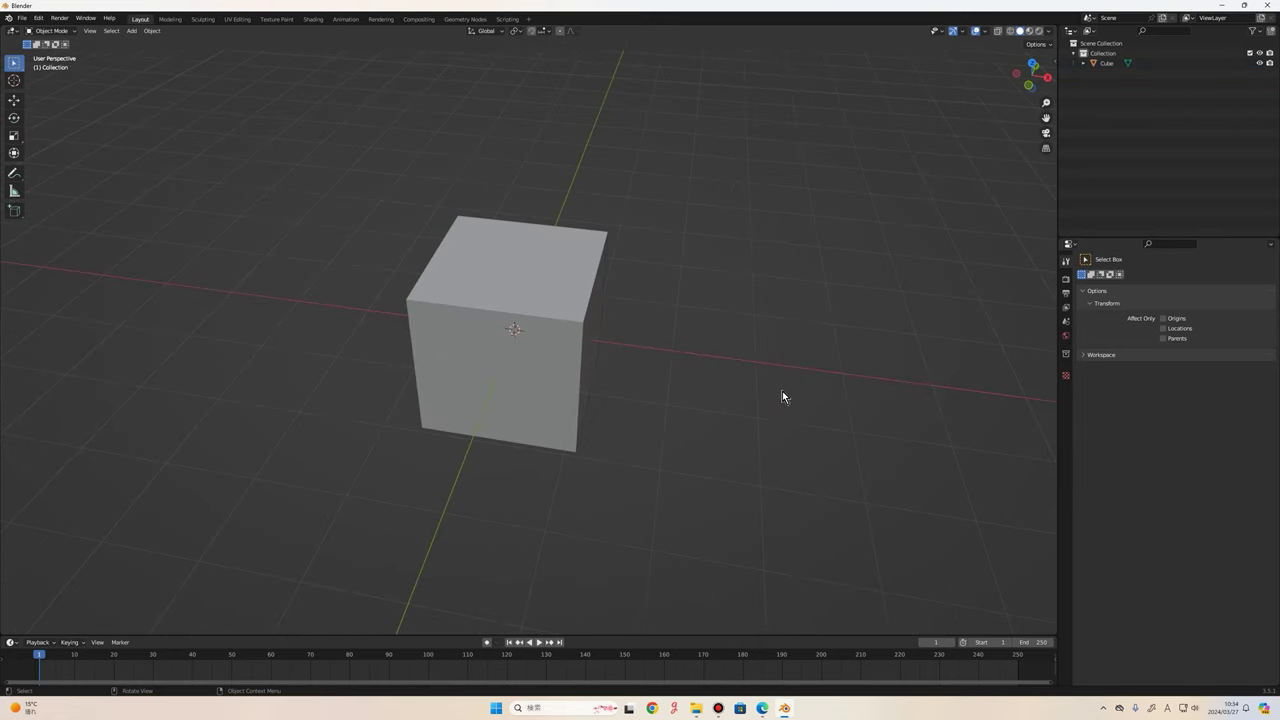
{"action": "left_click", "coordinate": [498, 280]}
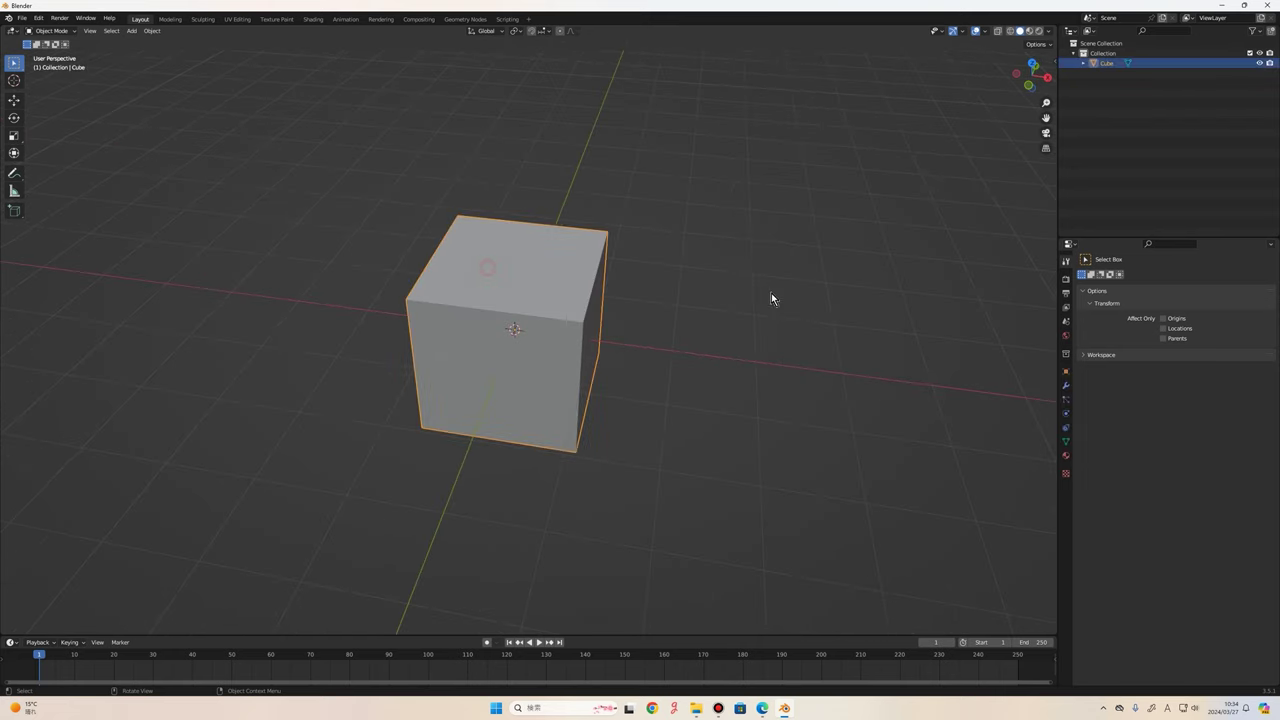
{"action": "left_click", "coordinate": [746, 238]}
{"action": "left_click", "coordinate": [511, 275]}
{"action": "left_click", "coordinate": [645, 229]}
{"action": "left_click", "coordinate": [609, 240]}
{"action": "left_click", "coordinate": [668, 220]}
{"action": "key", "text": "a"}
{"action": "left_click", "coordinate": [717, 191]}
{"action": "left_click", "coordinate": [544, 273]}
{"action": "left_click", "coordinate": [650, 218]}
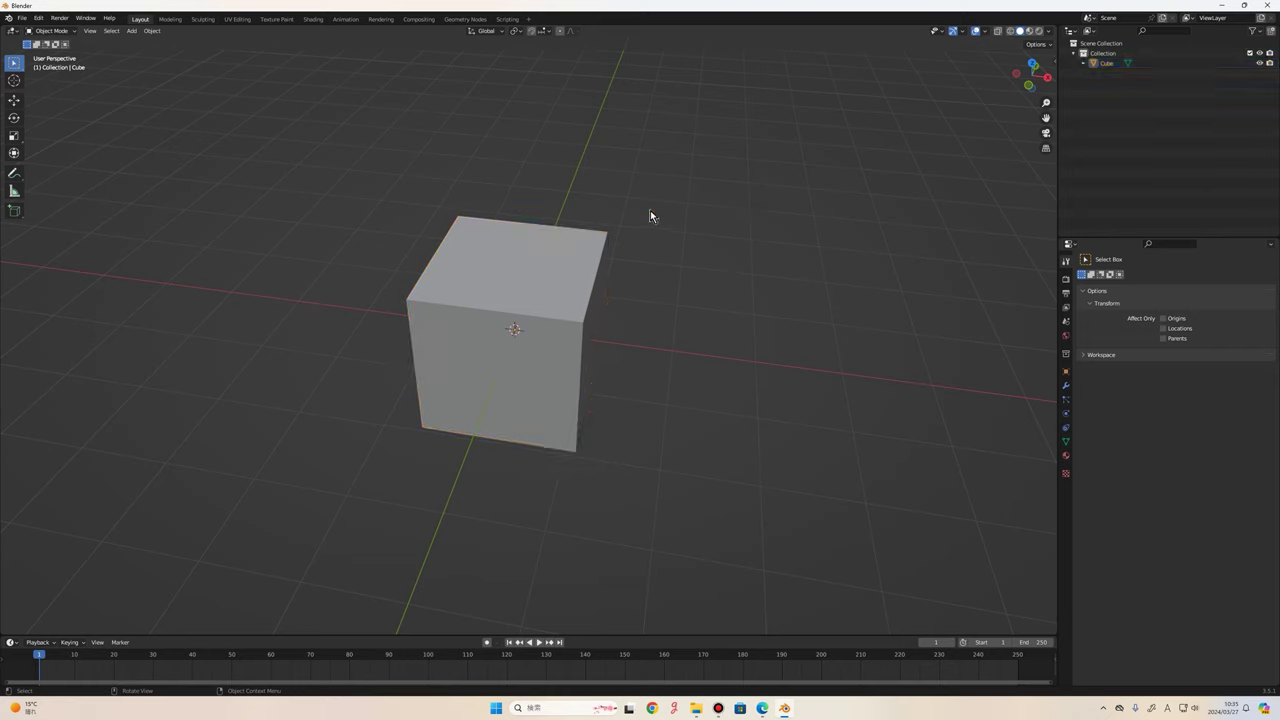
{"action": "left_click", "coordinate": [548, 258]}
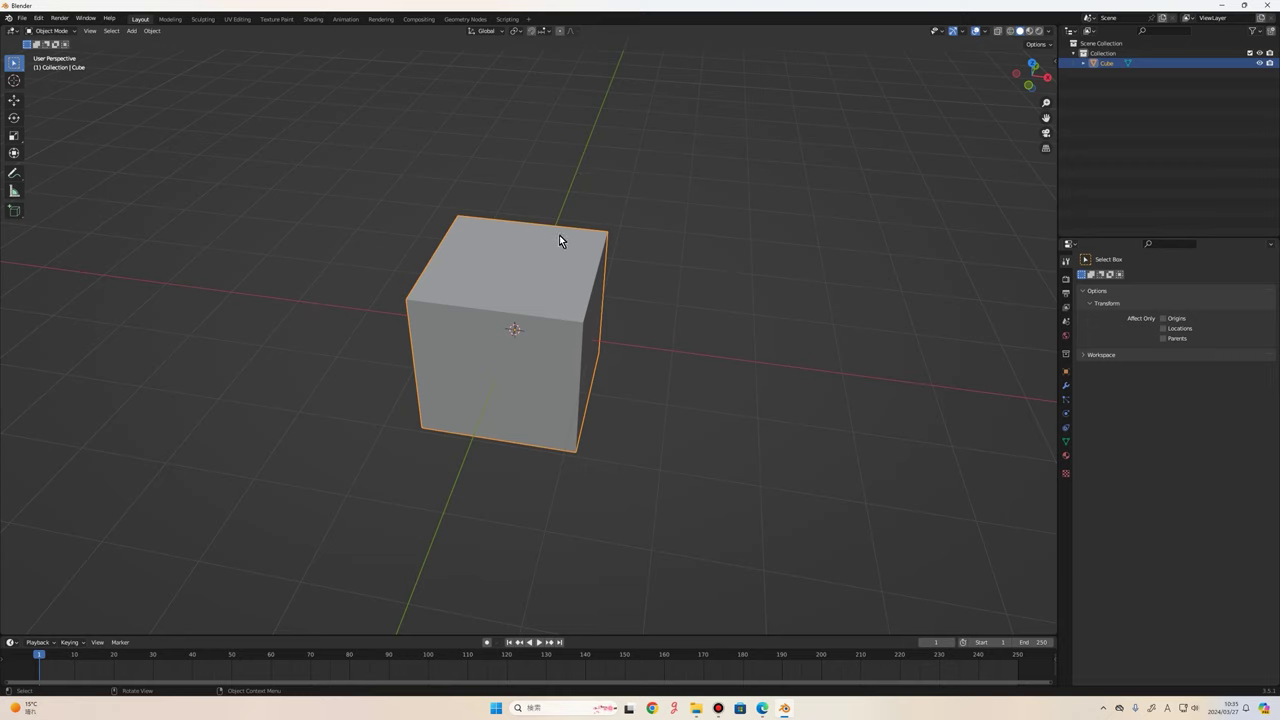
{"action": "left_click", "coordinate": [574, 143]}
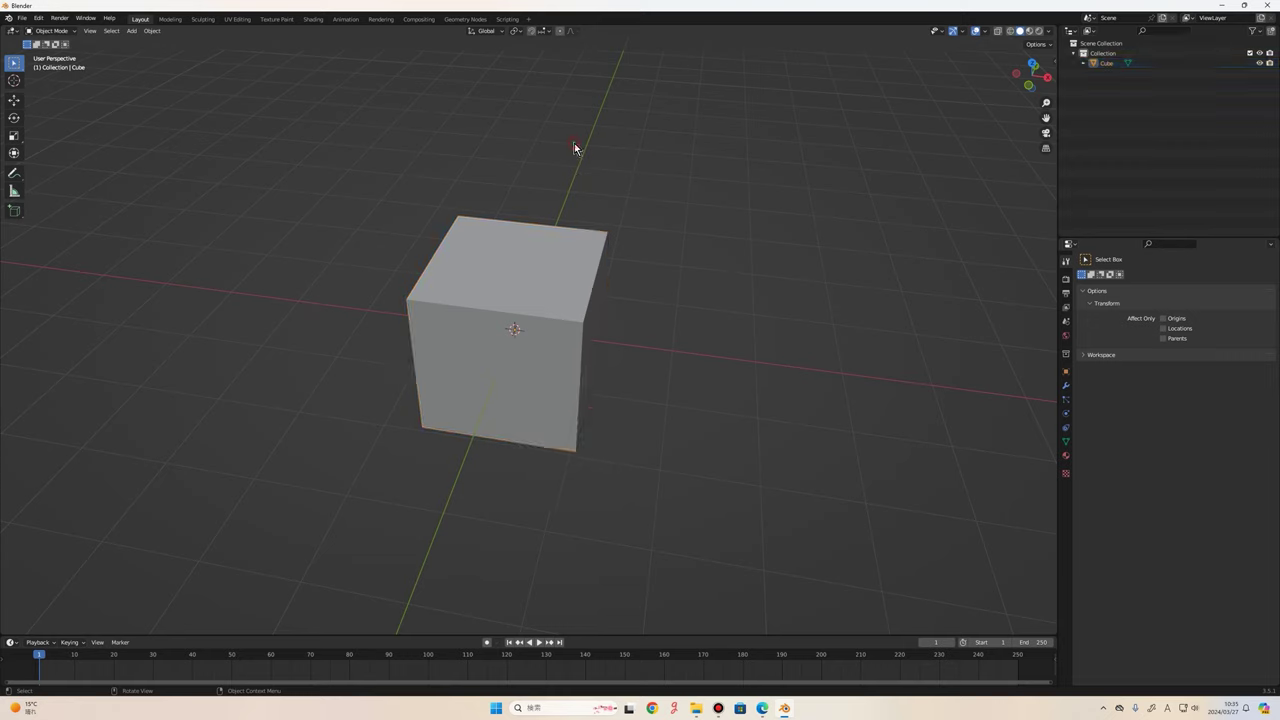
{"action": "left_click", "coordinate": [531, 256]}
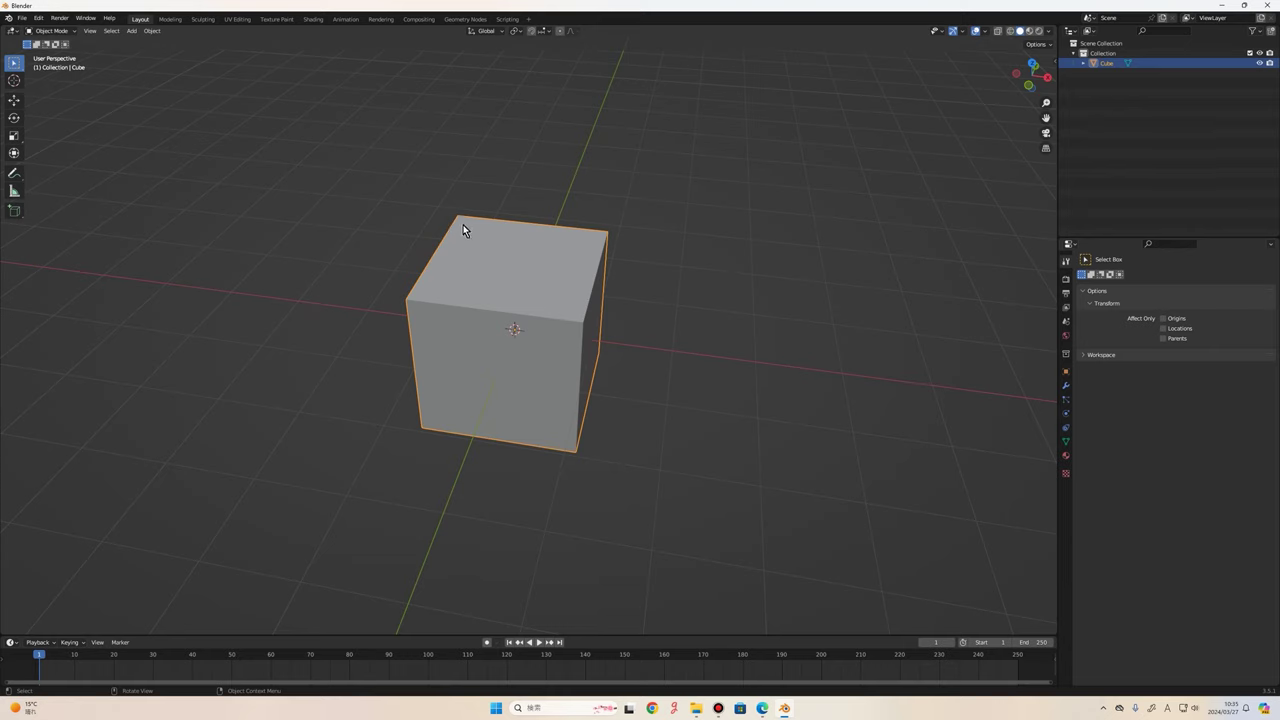
{"action": "left_click", "coordinate": [740, 203]}
{"action": "left_click", "coordinate": [536, 294]}
{"action": "mouse_move", "coordinate": [536, 294]}
{"action": "middle_mouse_down"}
{"action": "mouse_move", "coordinate": [759, 236]}
{"action": "mouse_move", "coordinate": [628, 183]}
{"action": "middle_mouse_up"}
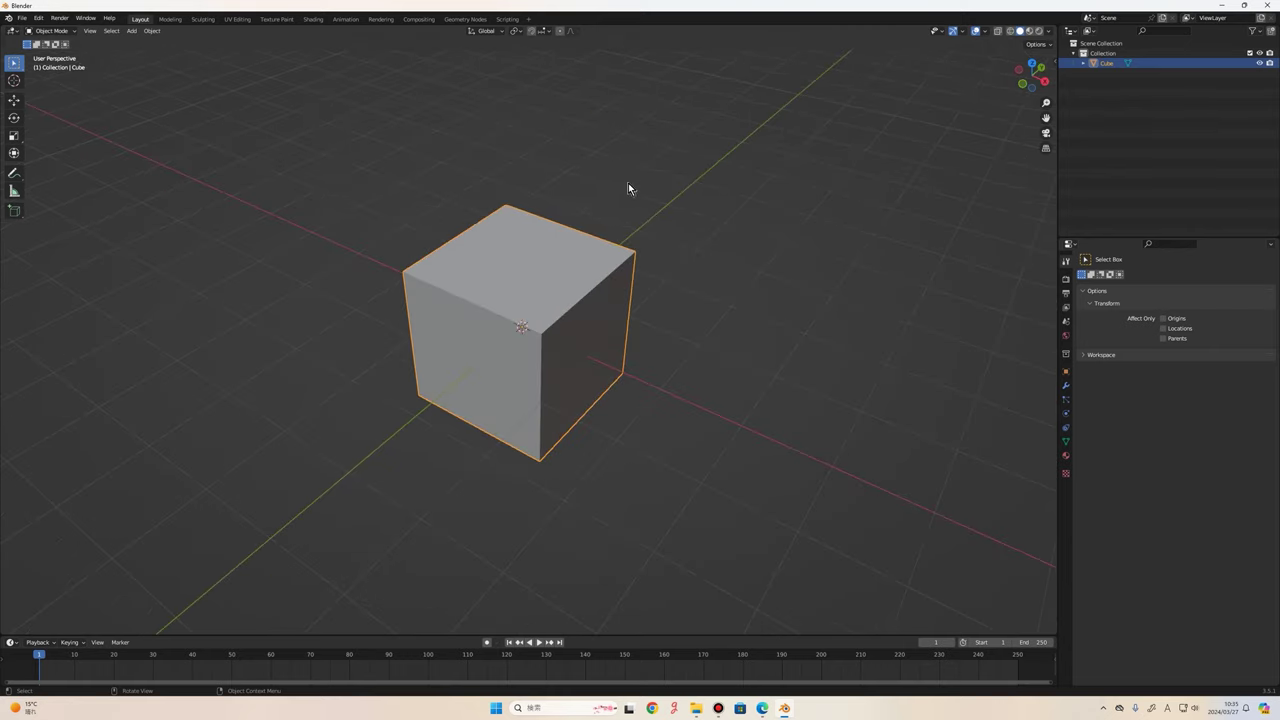
{"action": "mouse_move", "coordinate": [533, 303]}
{"action": "middle_mouse_down"}
{"action": "mouse_move", "coordinate": [626, 263]}
{"action": "mouse_move", "coordinate": [700, 303]}
{"action": "mouse_move", "coordinate": [786, 297]}
{"action": "mouse_move", "coordinate": [648, 275]}
{"action": "middle_mouse_up"}
{"action": "left_click", "coordinate": [622, 150]}
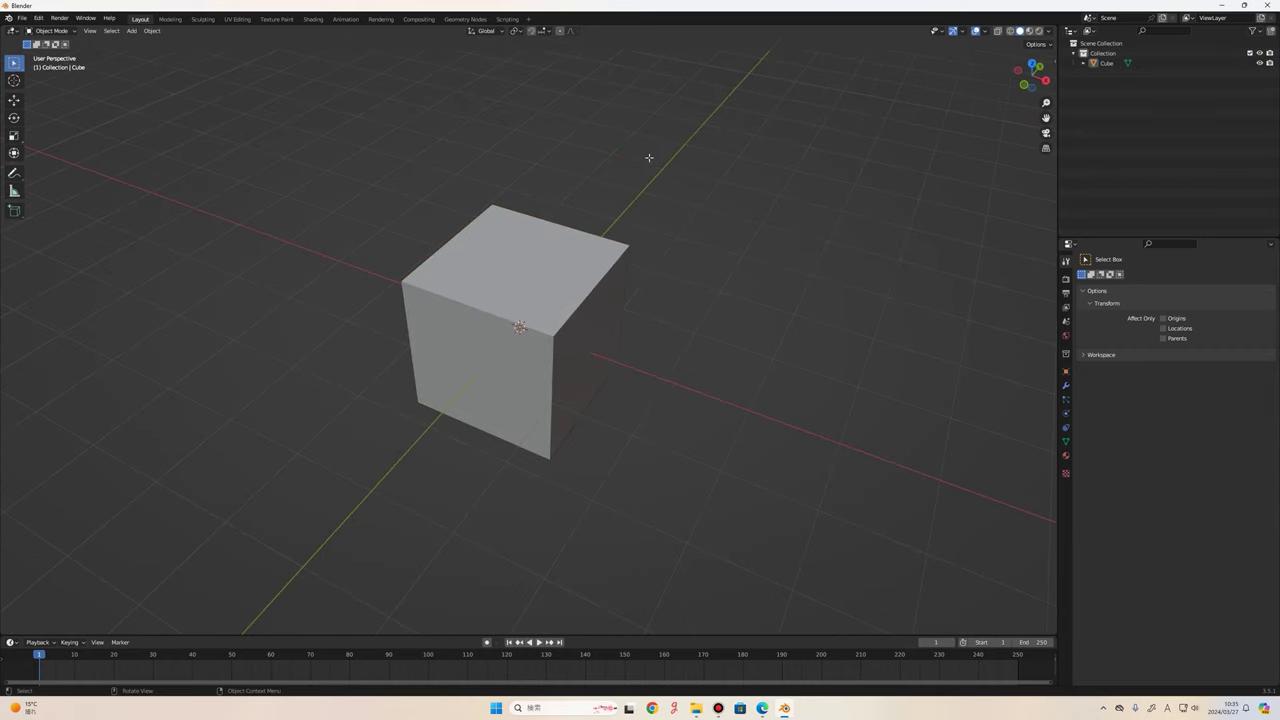
{"action": "key", "text": "Tab"}
{"action": "key", "text": "Tab"}
{"action": "key", "text": "Tab"}
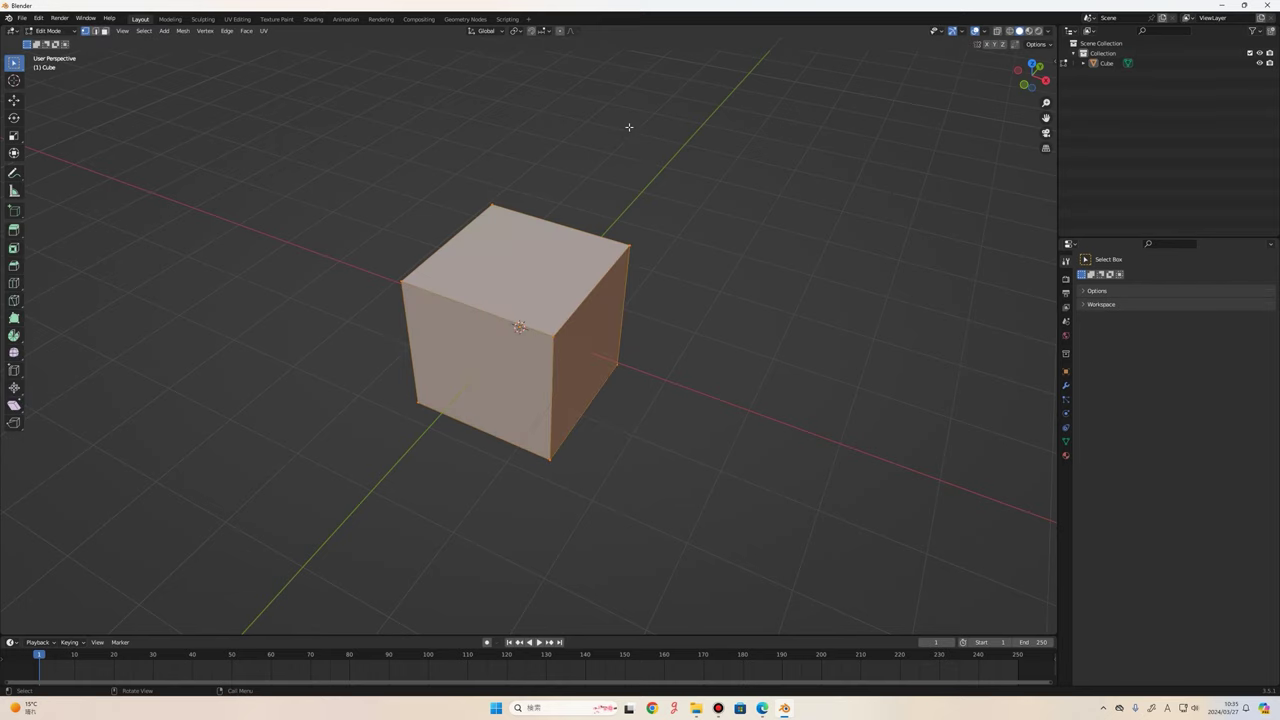
{"action": "key", "text": "Tab"}
{"action": "key", "text": "Tab"}
{"action": "left_click", "coordinate": [68, 31]}
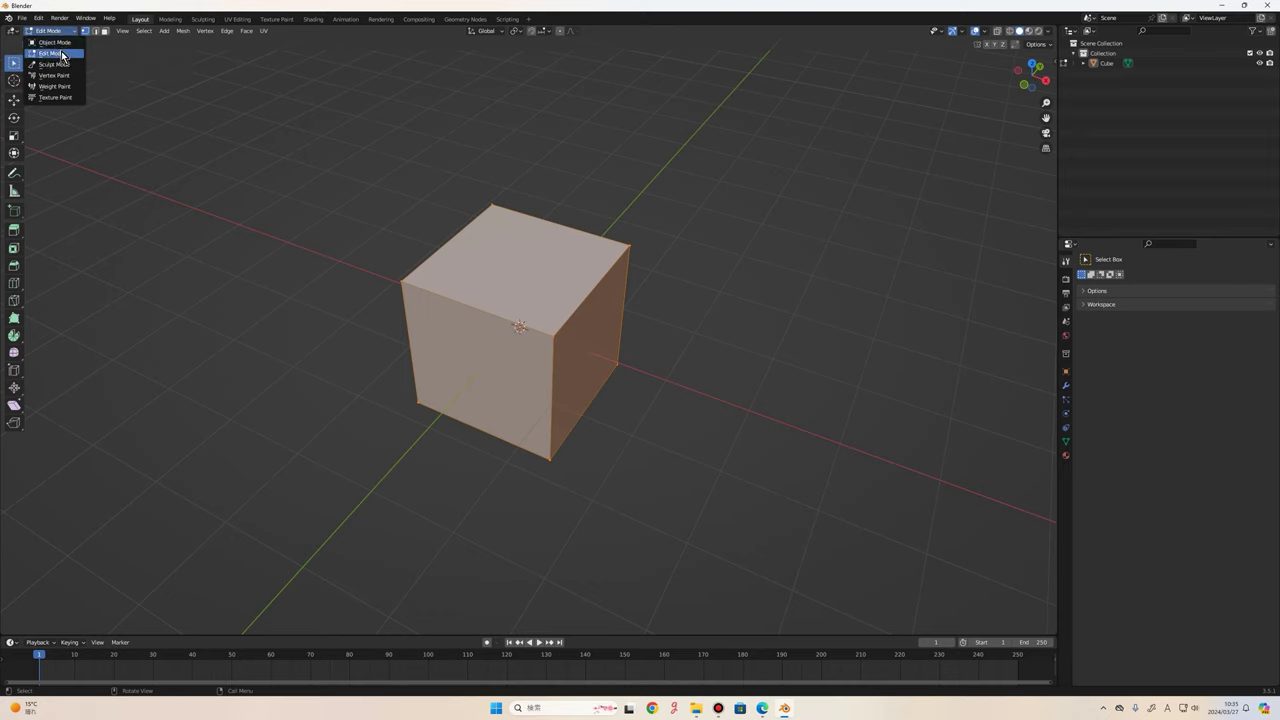
{"action": "left_click", "coordinate": [540, 103]}
{"action": "key", "text": "Tab"}
{"action": "key", "text": "Tab"}
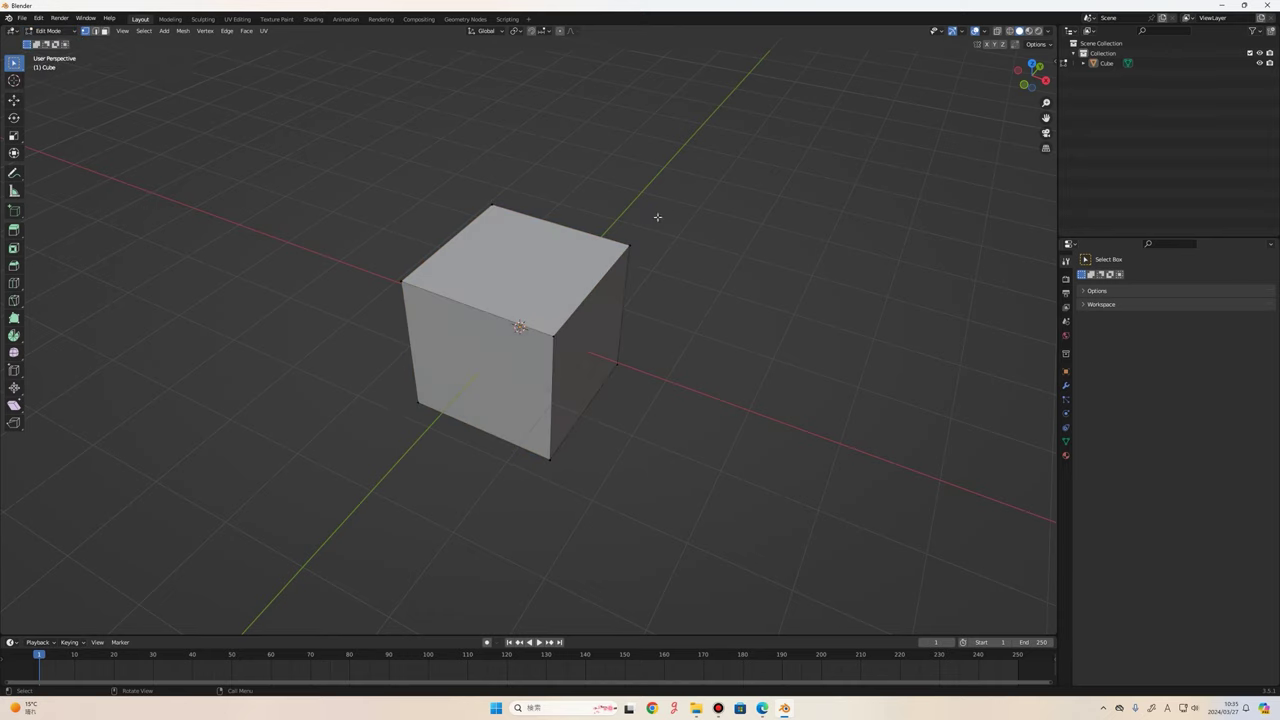
{"action": "key", "text": "Tab"}
{"action": "key", "text": "Tab"}
{"action": "key", "text": "Tab"}
{"action": "key", "text": "Tab"}
{"action": "scroll", "coordinate": [666, 297], "scroll_direction": "up", "scroll_amount": 3}
{"action": "middle_click_drag", "start_coordinate": [691, 306], "coordinate": [421, 146]}
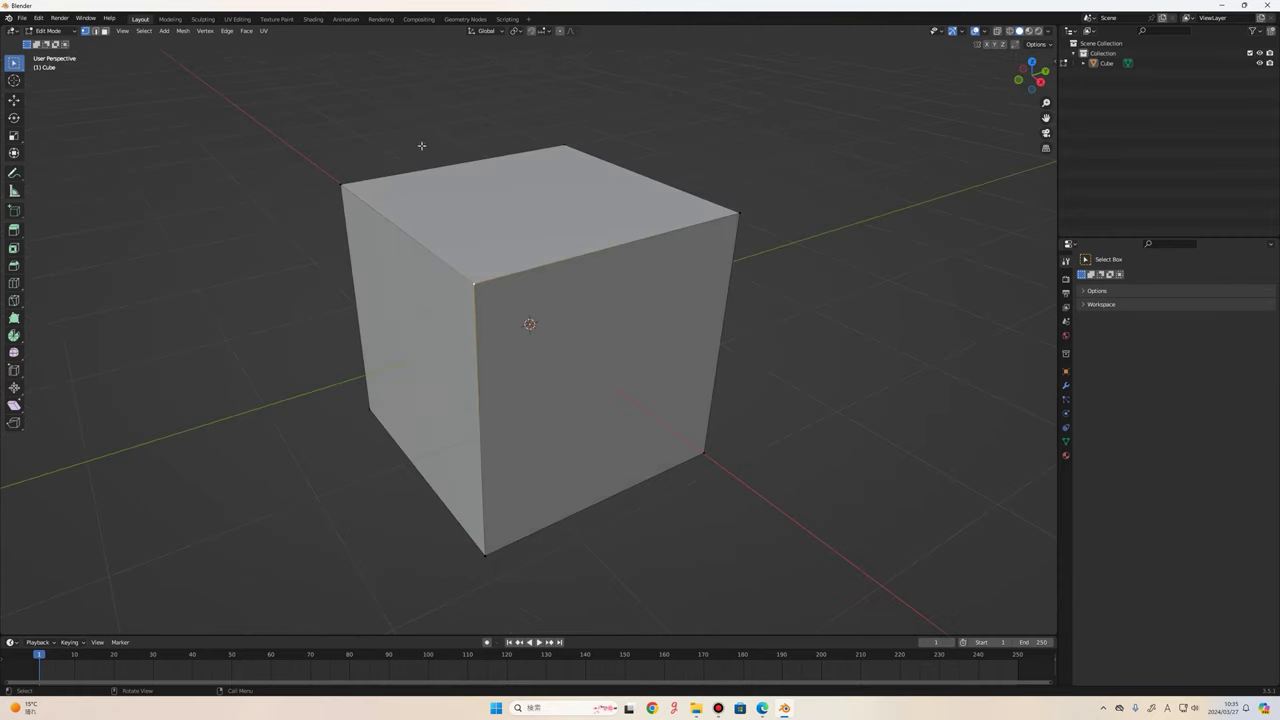
{"action": "left_click", "coordinate": [729, 222]}
{"action": "middle_click_drag", "start_coordinate": [537, 252], "coordinate": [511, 270]}
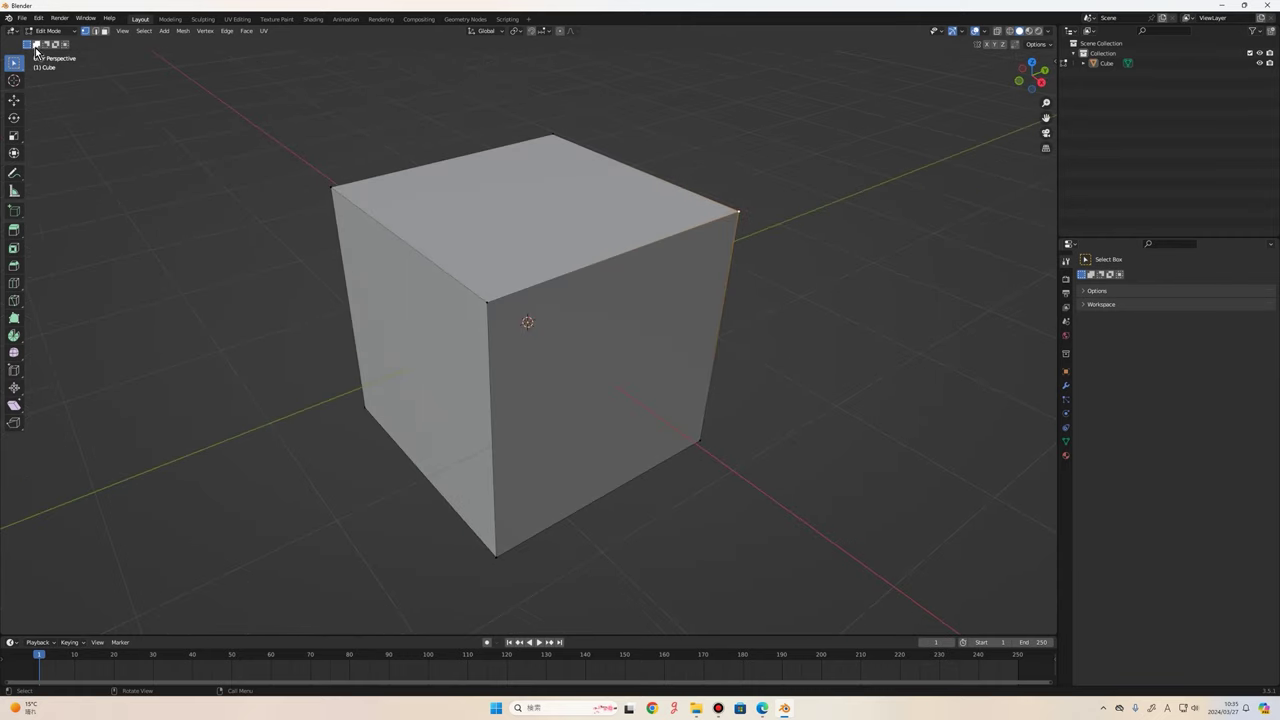
{"action": "left_click", "coordinate": [96, 31]}
{"action": "left_click", "coordinate": [408, 243]}
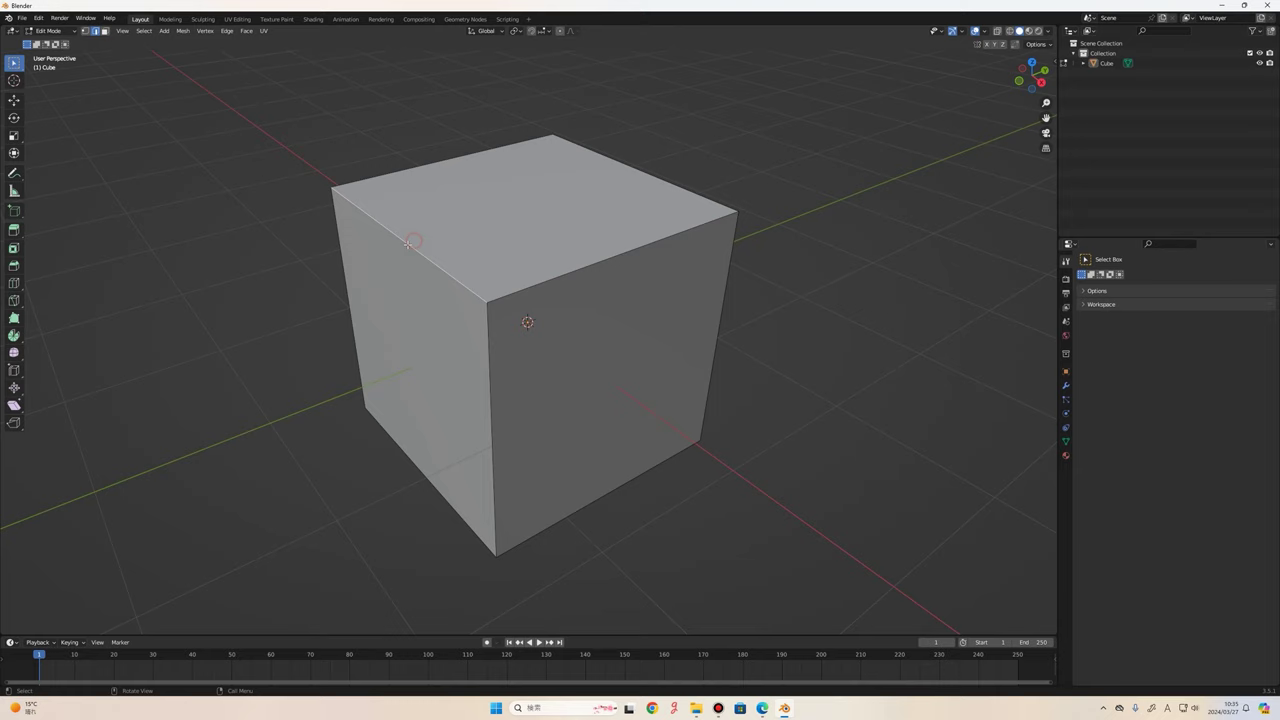
{"action": "left_click", "coordinate": [612, 253]}
{"action": "scroll", "coordinate": [646, 200], "scroll_direction": "down", "scroll_amount": 3}
{"action": "middle_click_drag", "start_coordinate": [646, 251], "coordinate": [655, 279]}
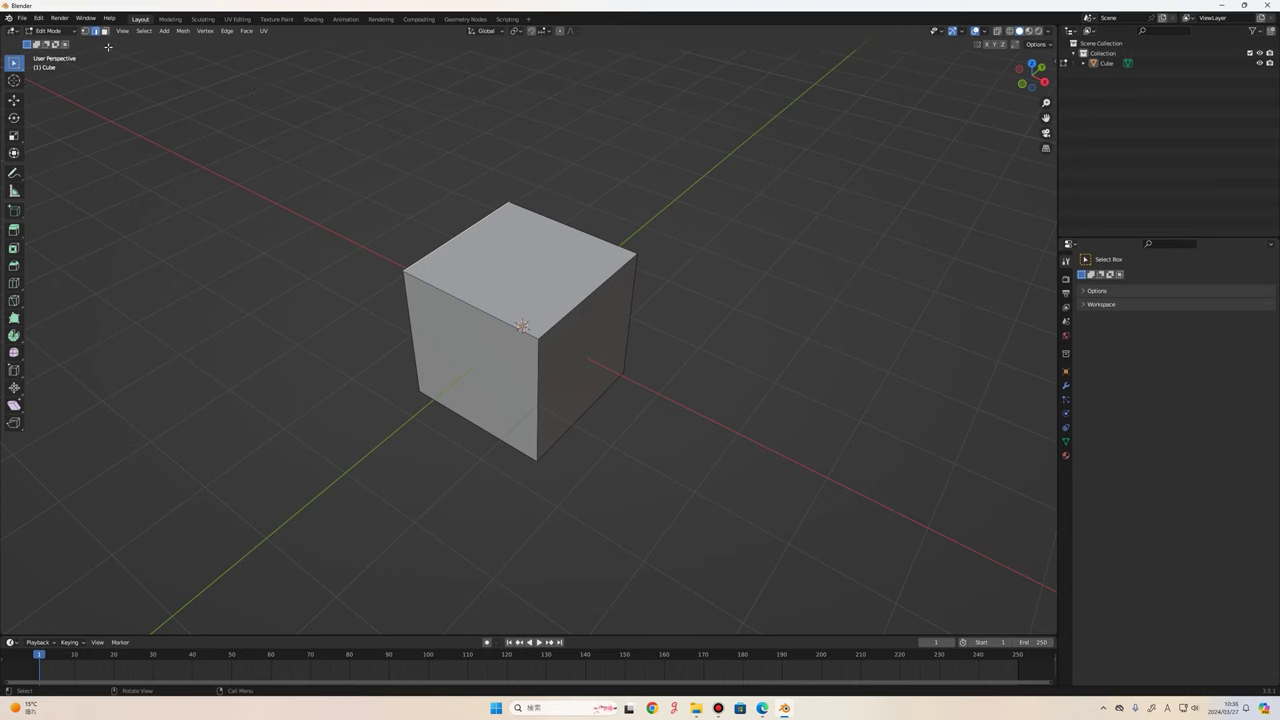
{"action": "key", "text": "3"}
{"action": "key", "text": "2"}
{"action": "key", "text": "1"}
{"action": "key", "text": "2"}
{"action": "key", "text": "1"}
{"action": "key", "text": "3"}
{"action": "scroll", "coordinate": [543, 296], "scroll_direction": "up", "scroll_amount": 3}
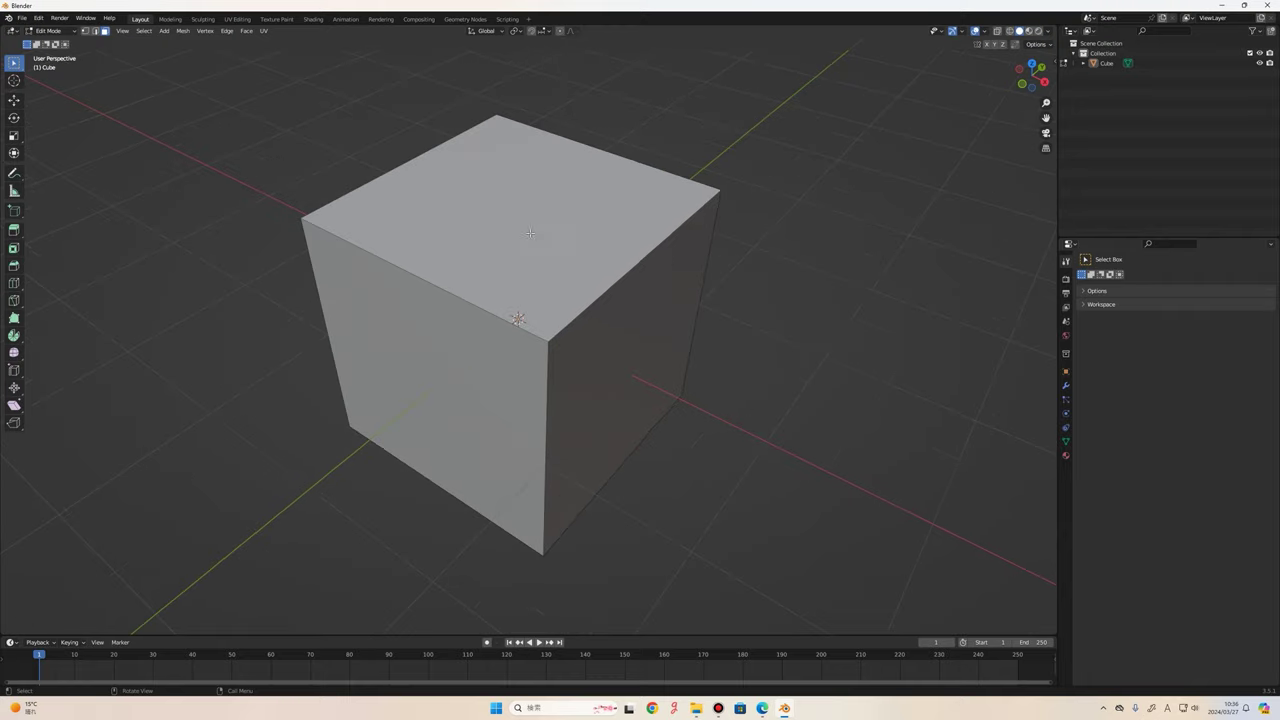
{"action": "left_click", "coordinate": [410, 206]}
{"action": "key", "text": "2"}
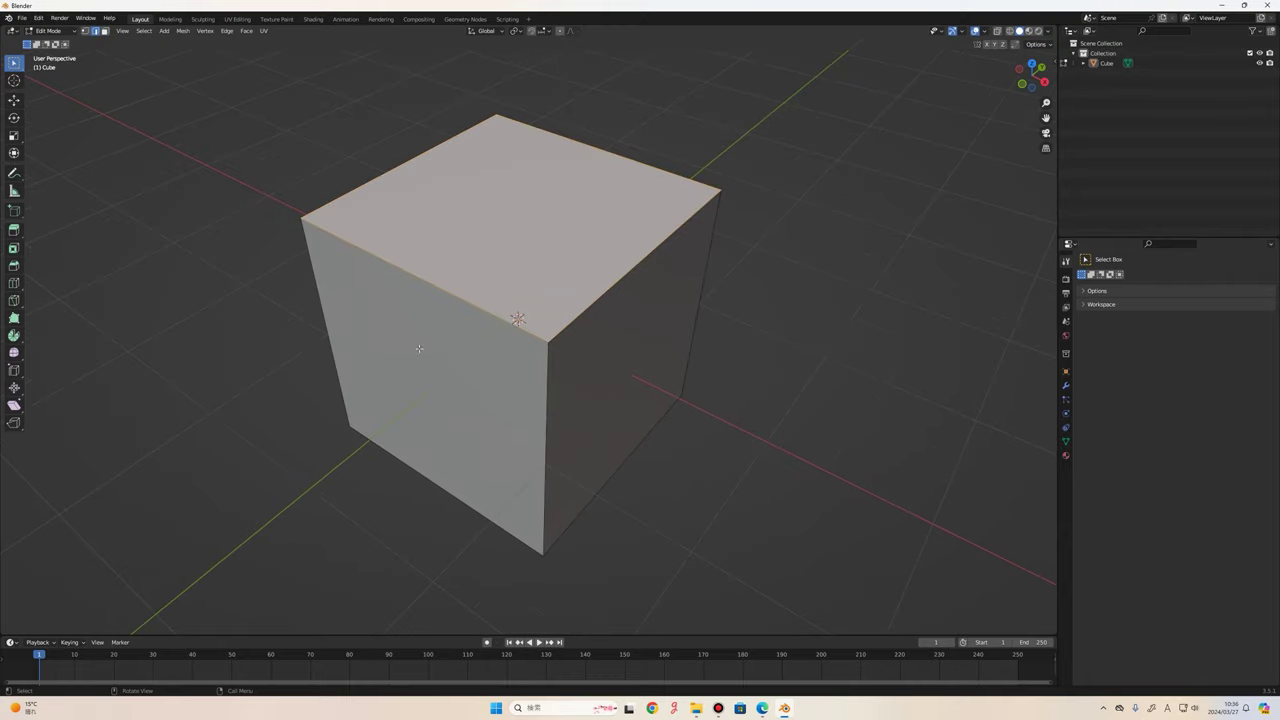
{"action": "left_click", "coordinate": [286, 114]}
{"action": "key", "text": "1"}
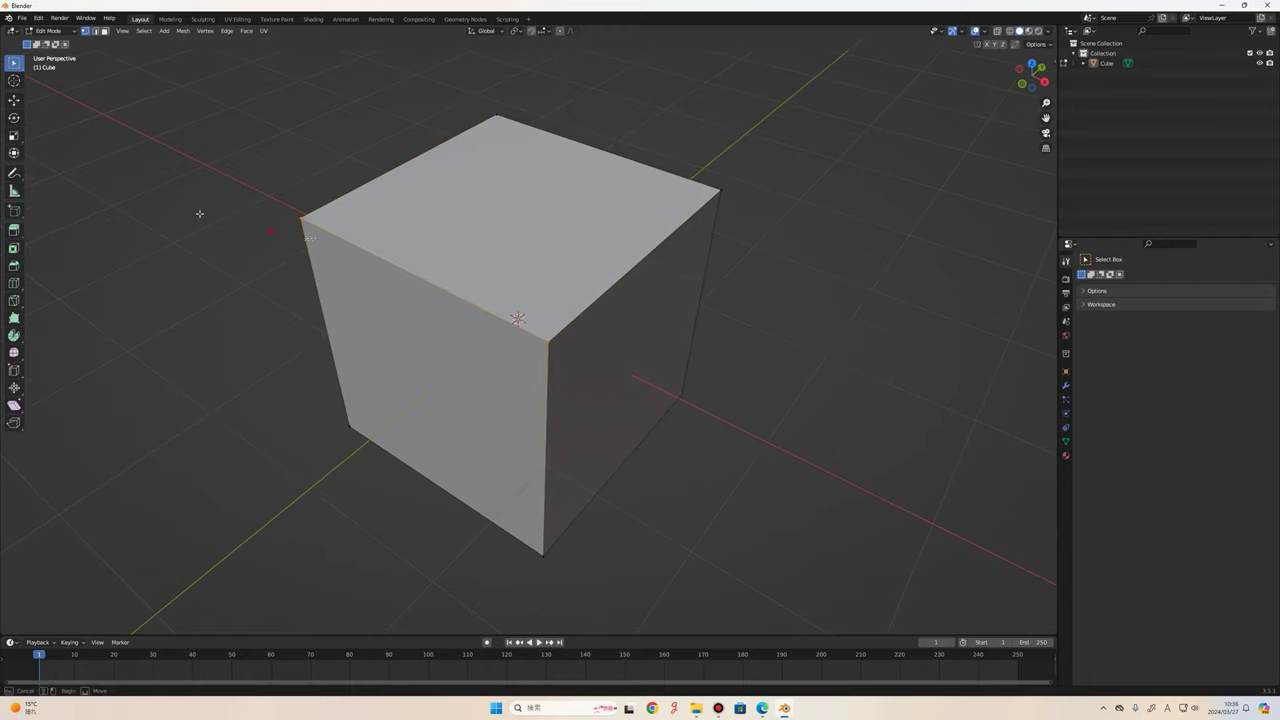
{"action": "scroll", "coordinate": [605, 327], "scroll_direction": "down", "scroll_amount": 3}
{"action": "scroll", "coordinate": [674, 309], "scroll_direction": "down", "scroll_amount": 2}
{"action": "scroll", "coordinate": [539, 242], "scroll_direction": "up", "scroll_amount": 2}
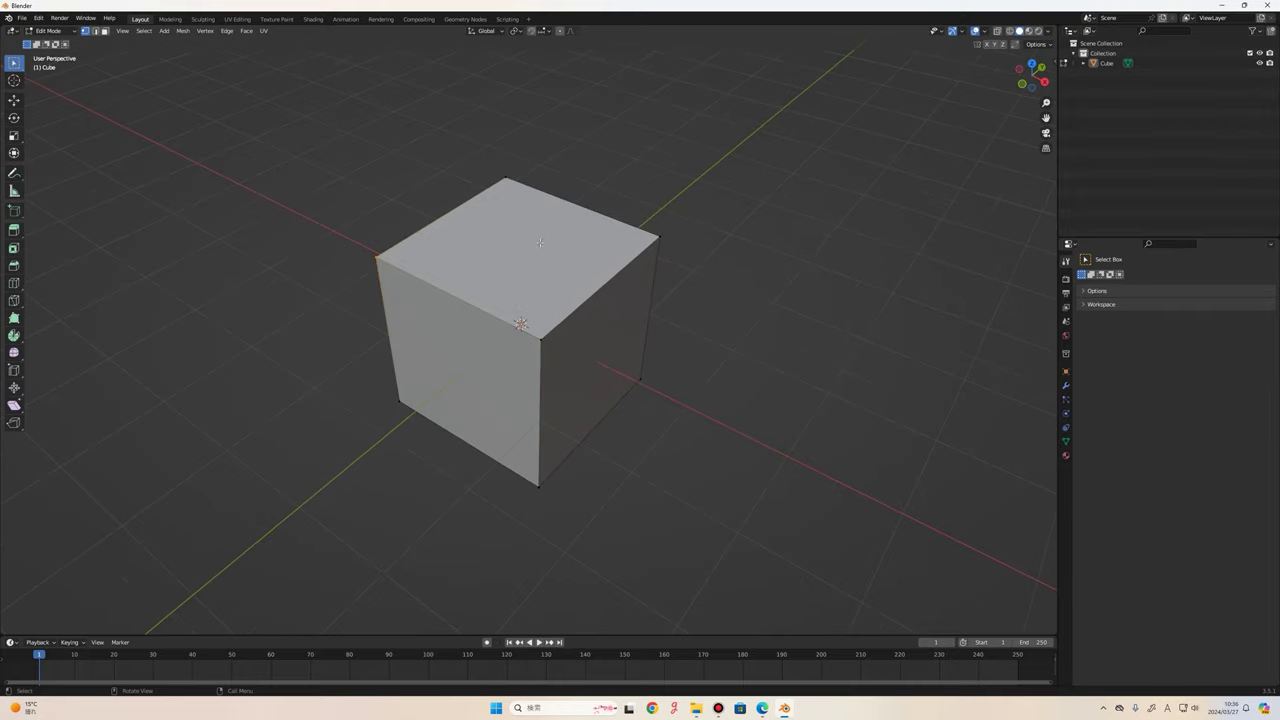
{"action": "key", "text": "Tab"}
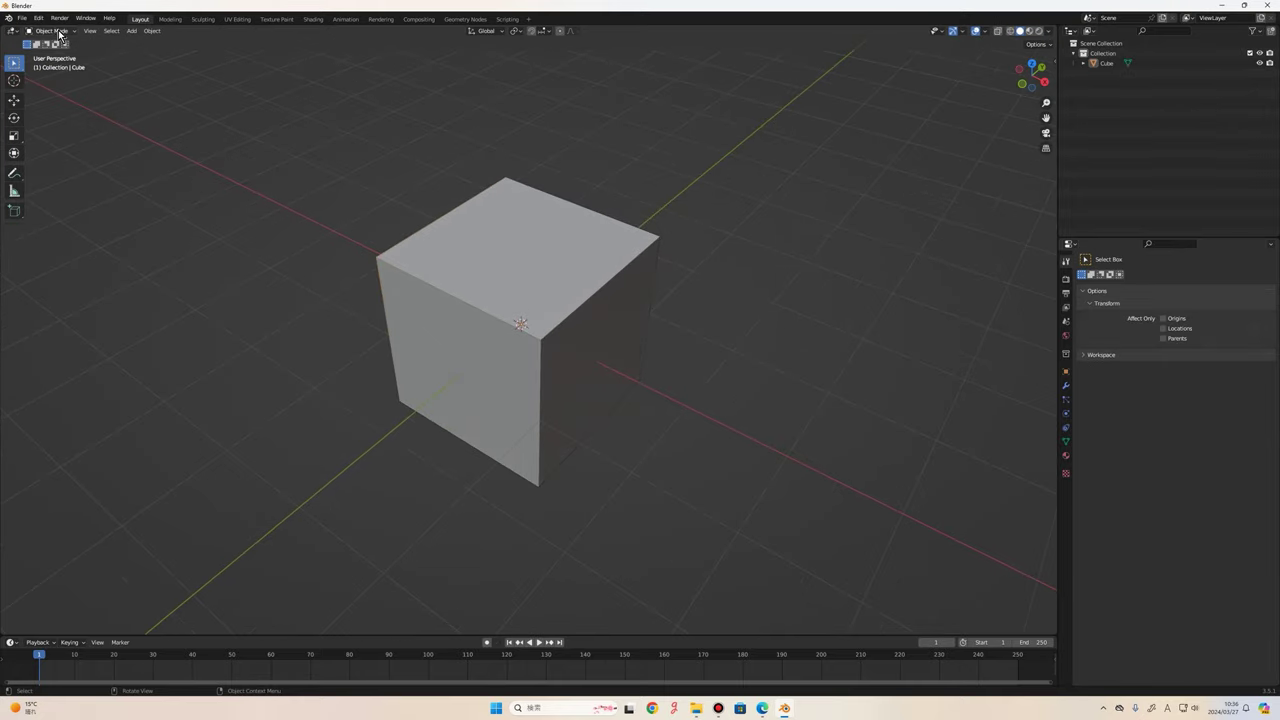
{"action": "middle_click_drag", "start_coordinate": [633, 250], "coordinate": [786, 240]}
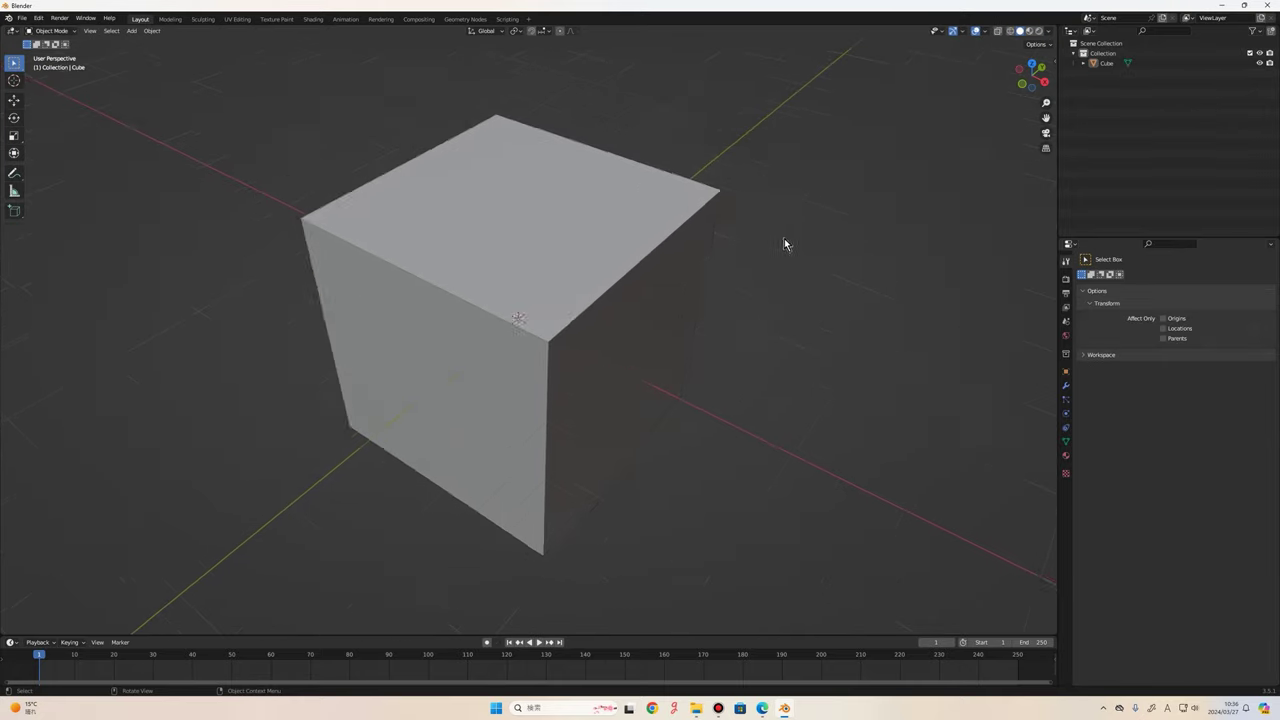
{"action": "scroll", "coordinate": [880, 269], "scroll_direction": "down", "scroll_amount": 2}
{"action": "scroll", "coordinate": [809, 309], "scroll_direction": "down", "scroll_amount": 2}
{"action": "scroll", "coordinate": [809, 309], "scroll_direction": "up", "scroll_amount": 4}
{"action": "middle_click_drag", "start_coordinate": [809, 309], "coordinate": [653, 295]}
{"action": "scroll", "coordinate": [652, 330], "scroll_direction": "up", "scroll_amount": 3}
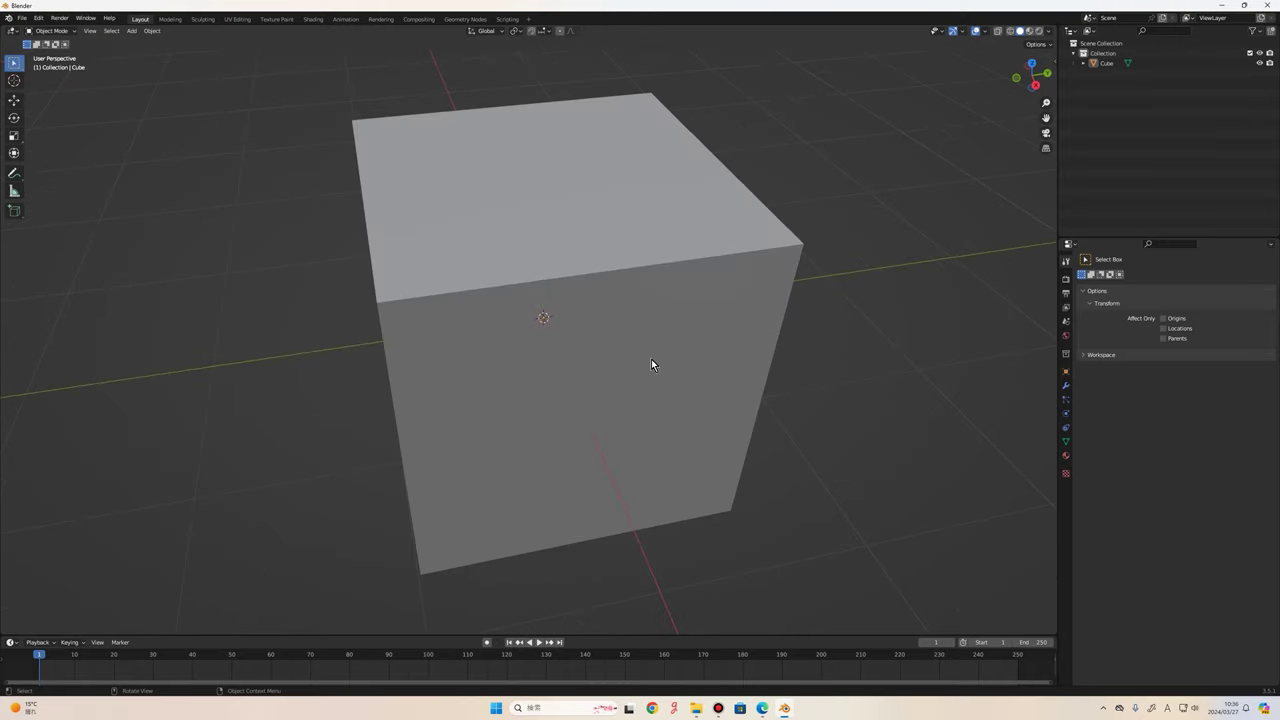
{"action": "left_click", "coordinate": [700, 222]}
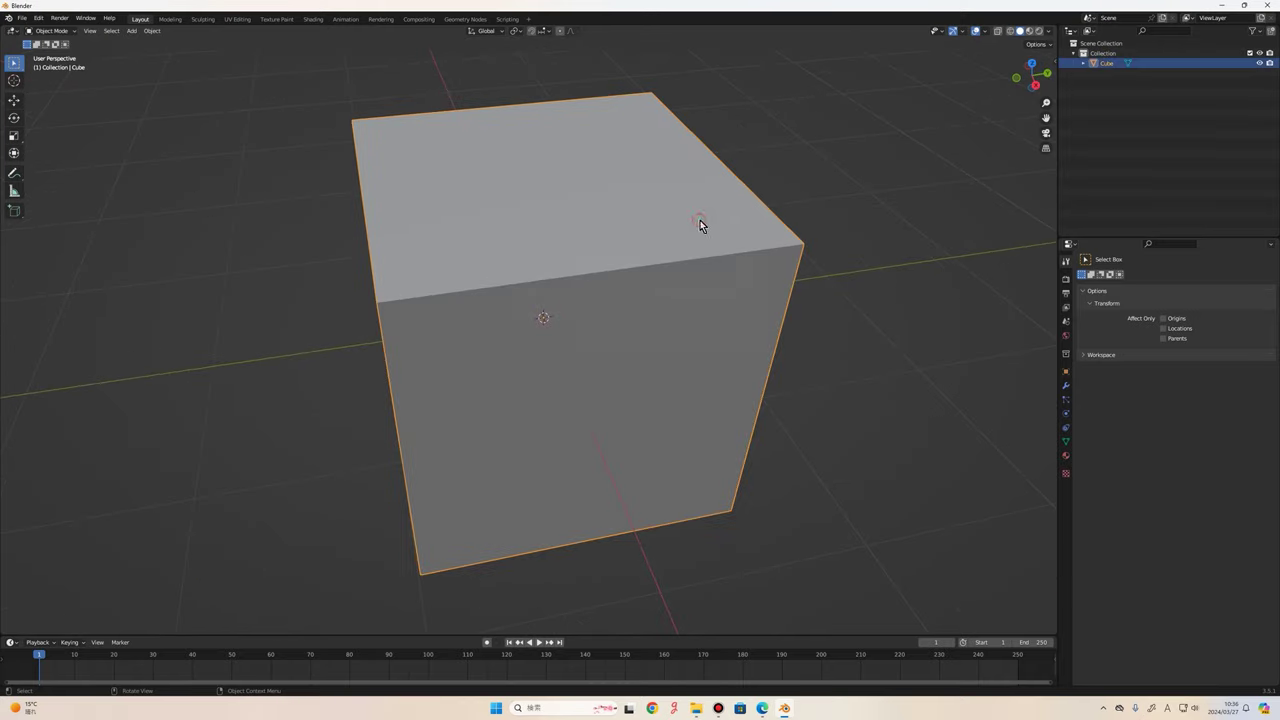
{"action": "scroll", "coordinate": [809, 251], "scroll_direction": "down", "scroll_amount": 3}
{"action": "scroll", "coordinate": [711, 304], "scroll_direction": "down", "scroll_amount": 2}
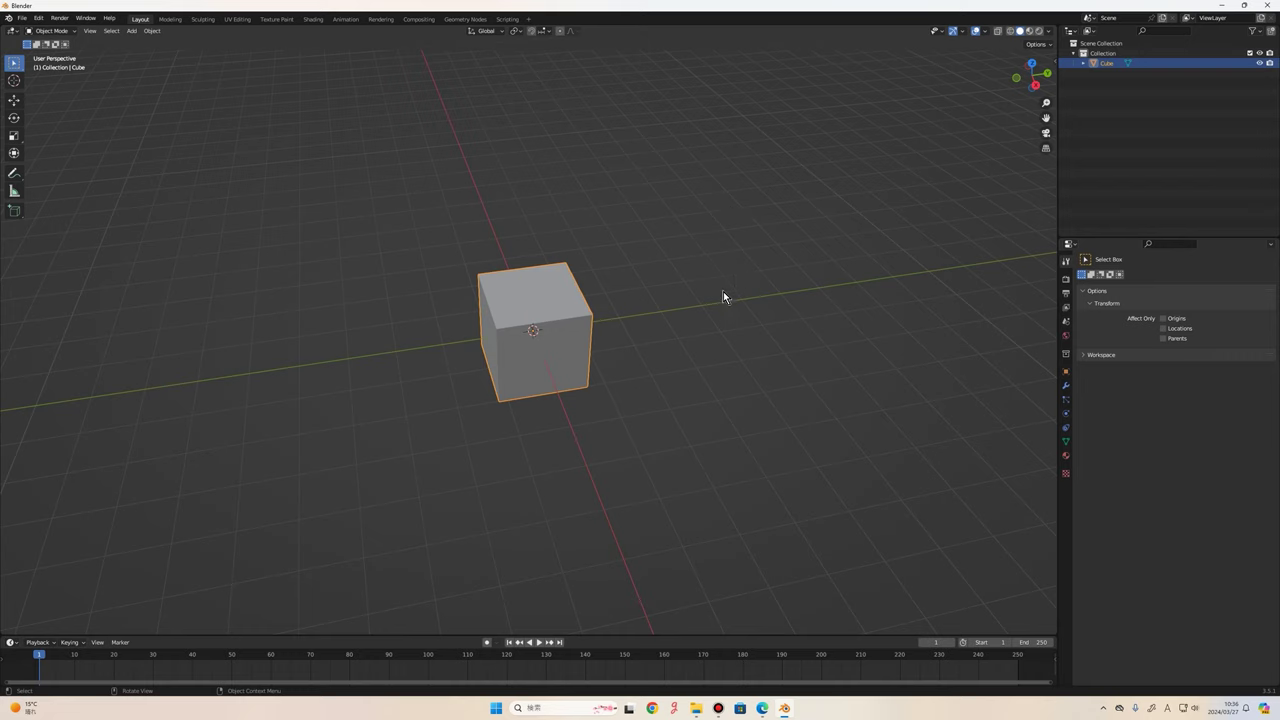
{"action": "scroll", "coordinate": [723, 294], "scroll_direction": "up", "scroll_amount": 3}
{"action": "mouse_move", "coordinate": [723, 294]}
{"action": "middle_mouse_down"}
{"action": "mouse_move", "coordinate": [791, 294]}
{"action": "mouse_move", "coordinate": [785, 308]}
{"action": "middle_mouse_up"}
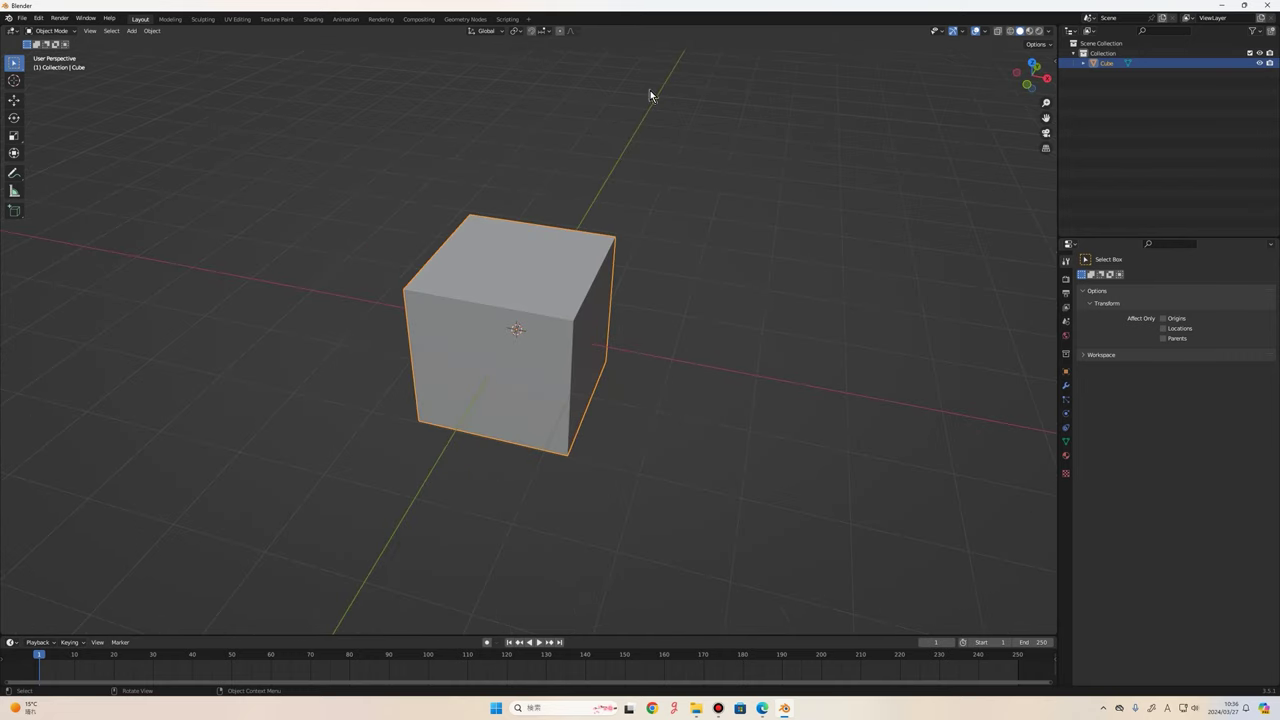
{"action": "middle_click_drag", "start_coordinate": [631, 226], "coordinate": [613, 280]}
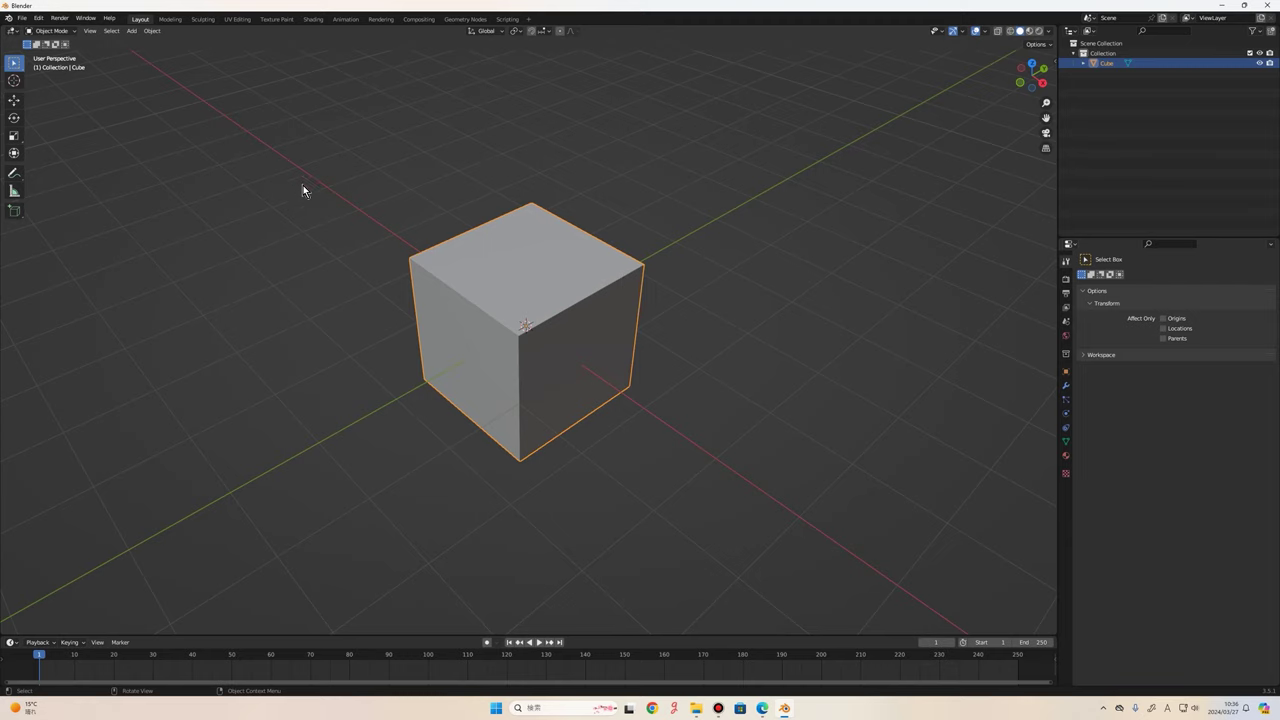
{"action": "scroll", "coordinate": [638, 357], "scroll_direction": "down", "scroll_amount": 3}
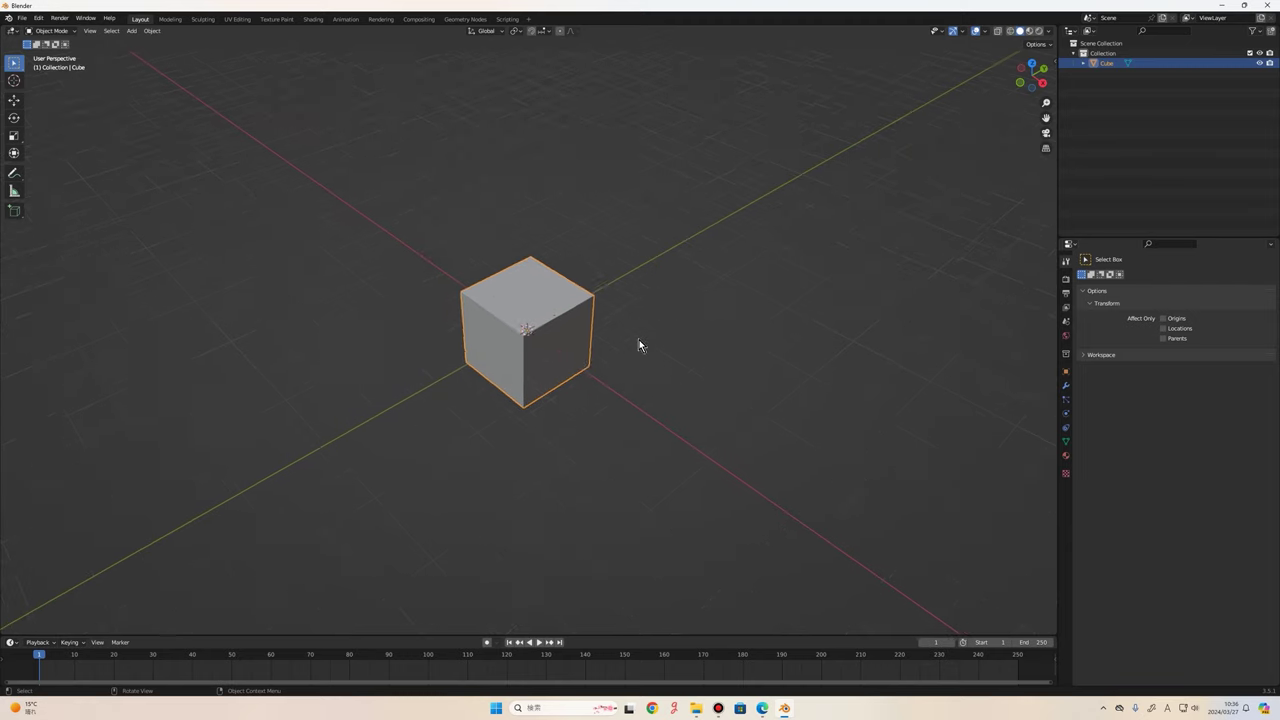
{"action": "scroll", "coordinate": [640, 345], "scroll_direction": "up", "scroll_amount": 3}
{"action": "middle_click_drag", "start_coordinate": [611, 337], "coordinate": [505, 175]}
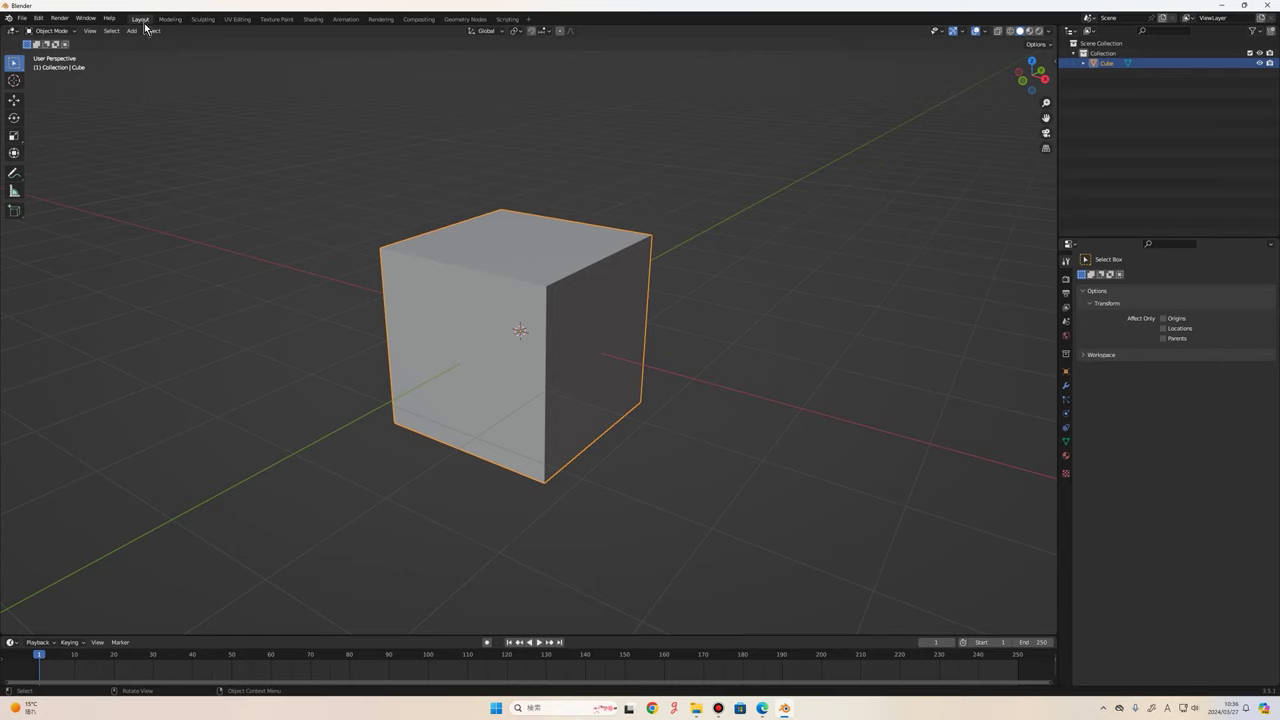
Enter the Sculpting workspace, with the cube in Sculpt Mode and the Draw brush at 50 px, strength 0.5.
{"action": "left_click", "coordinate": [205, 20]}
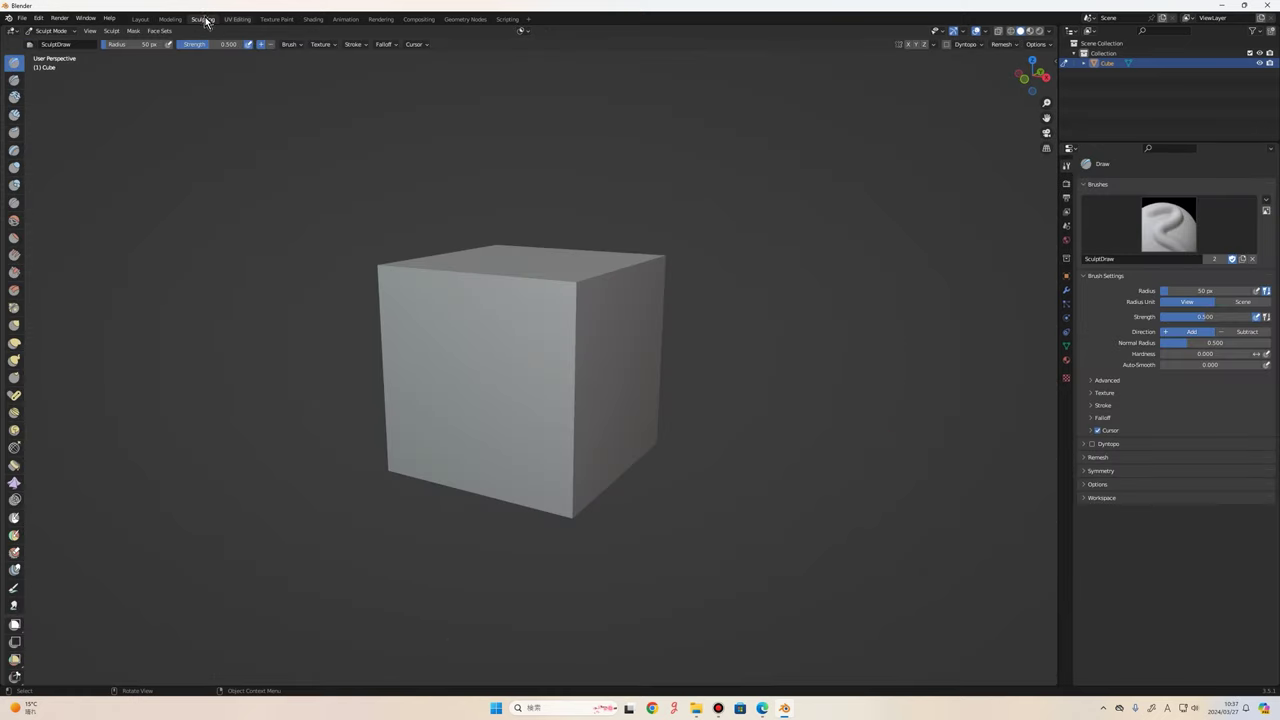
{"action": "scroll", "coordinate": [566, 271], "scroll_direction": "up", "scroll_amount": 3}
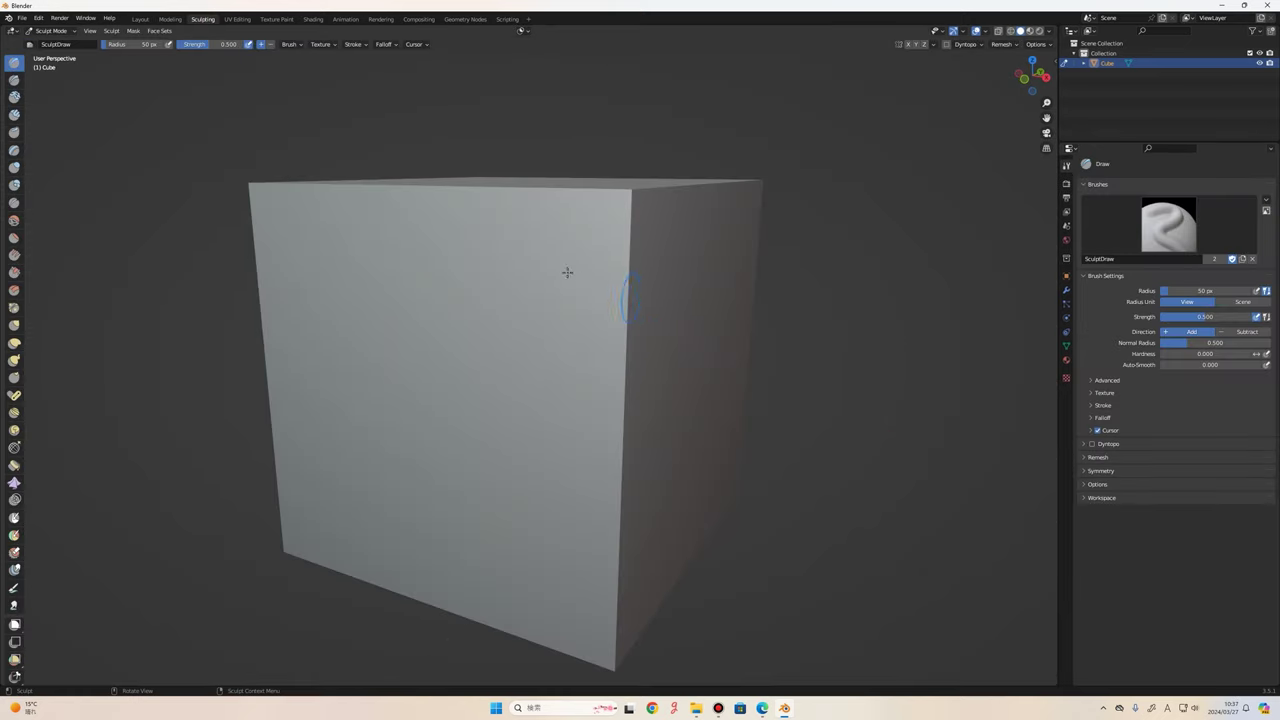
{"action": "scroll", "coordinate": [582, 299], "scroll_direction": "down", "scroll_amount": 5}
{"action": "scroll", "coordinate": [586, 268], "scroll_direction": "up", "scroll_amount": 2}
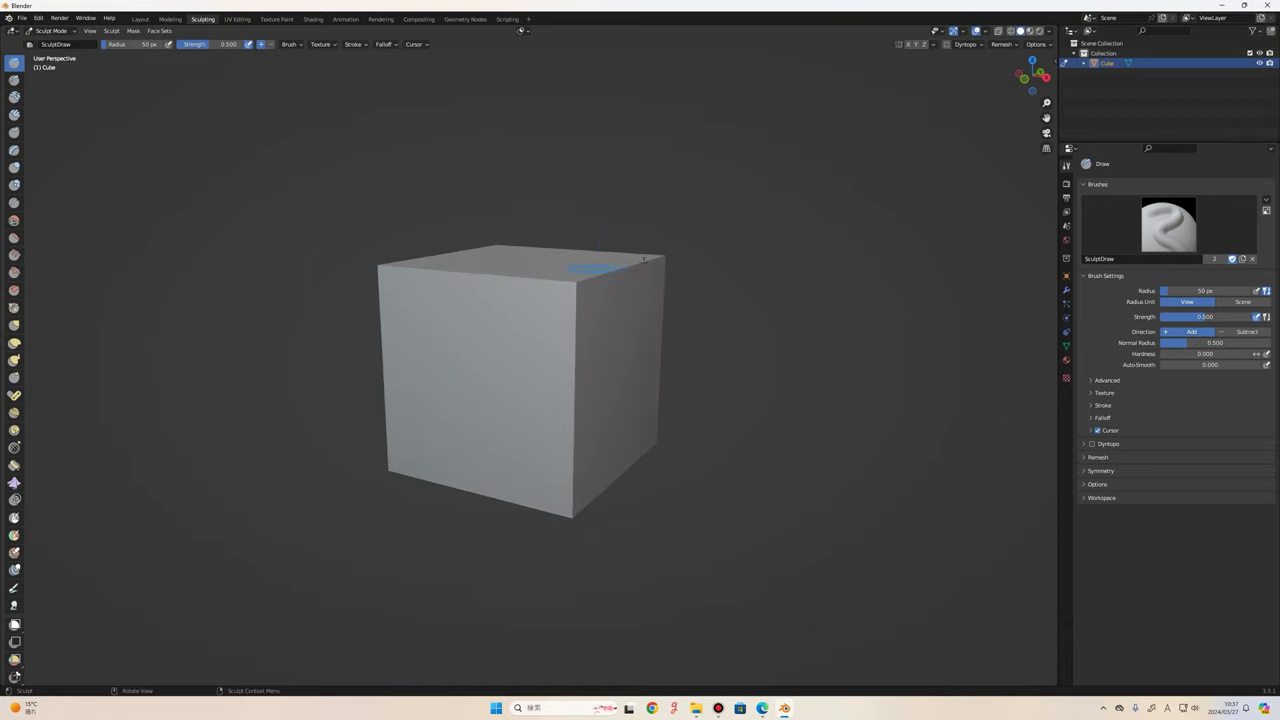
{"action": "middle_click_drag", "start_coordinate": [586, 268], "coordinate": [583, 289]}
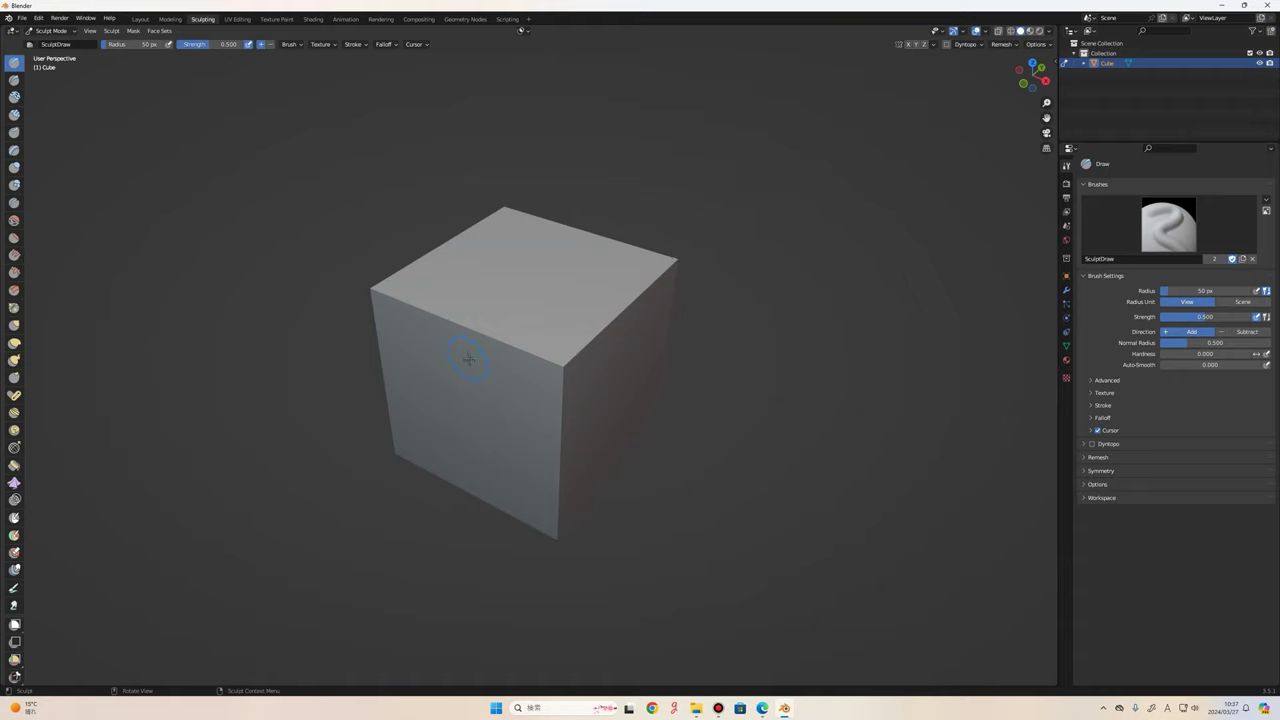
{"action": "scroll", "coordinate": [600, 360], "scroll_direction": "down", "scroll_amount": 3}
{"action": "scroll", "coordinate": [526, 323], "scroll_direction": "up", "scroll_amount": 4}
{"action": "scroll", "coordinate": [591, 320], "scroll_direction": "down", "scroll_amount": 1}
{"action": "scroll", "coordinate": [563, 337], "scroll_direction": "down", "scroll_amount": 3}
{"action": "scroll", "coordinate": [563, 337], "scroll_direction": "up", "scroll_amount": 4}
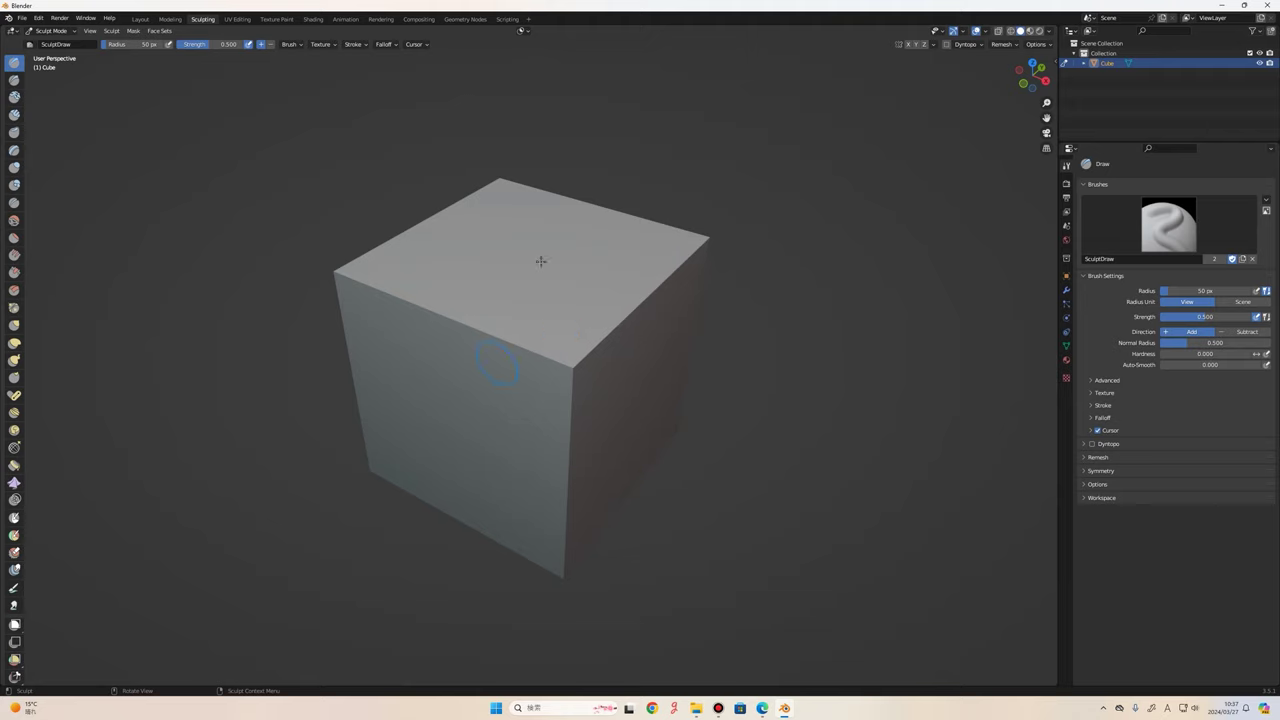
Check the interaction modes and make a first Draw stroke on the cube's front corner.
{"action": "left_click", "coordinate": [48, 35]}
{"action": "left_click", "coordinate": [57, 33]}
{"action": "mouse_move", "coordinate": [572, 344]}
{"action": "left_mouse_down"}
{"action": "mouse_move", "coordinate": [563, 362]}
{"action": "mouse_move", "coordinate": [516, 358]}
{"action": "mouse_move", "coordinate": [573, 362]}
{"action": "left_mouse_up"}
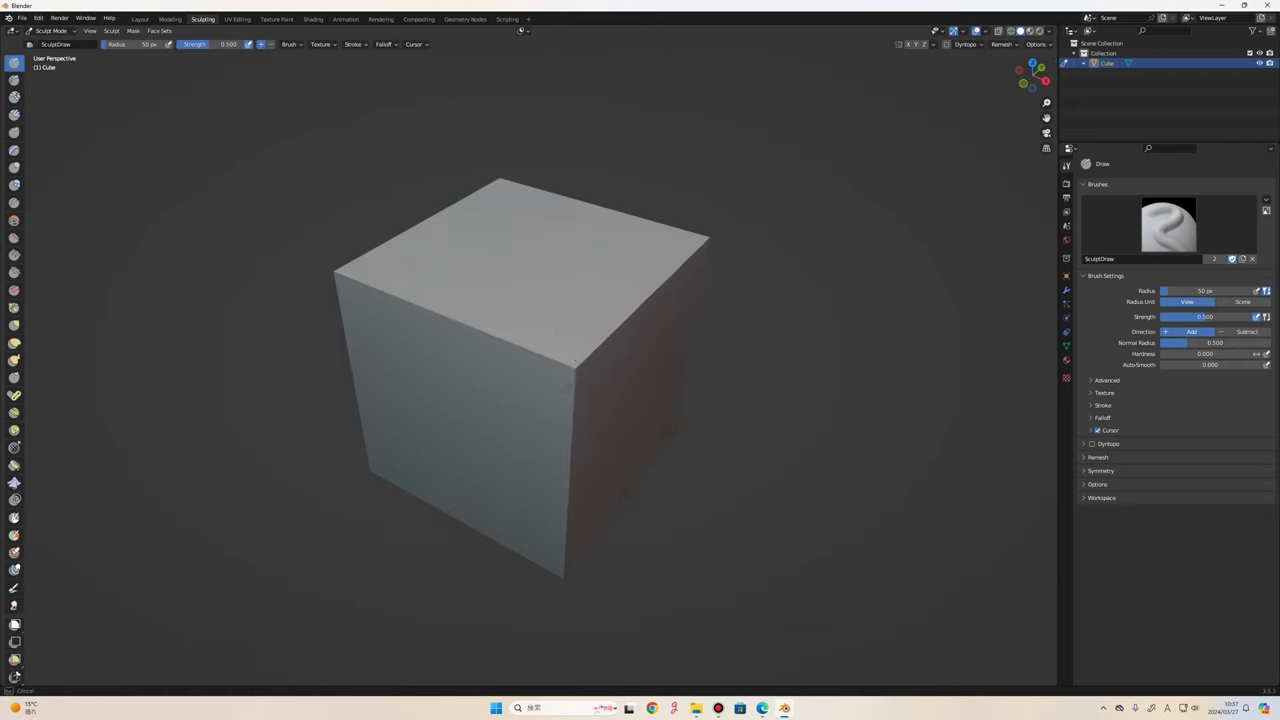
{"action": "mouse_move", "coordinate": [553, 380]}
{"action": "middle_mouse_down"}
{"action": "mouse_move", "coordinate": [553, 480]}
{"action": "mouse_move", "coordinate": [881, 405]}
{"action": "mouse_move", "coordinate": [641, 403]}
{"action": "middle_mouse_up"}
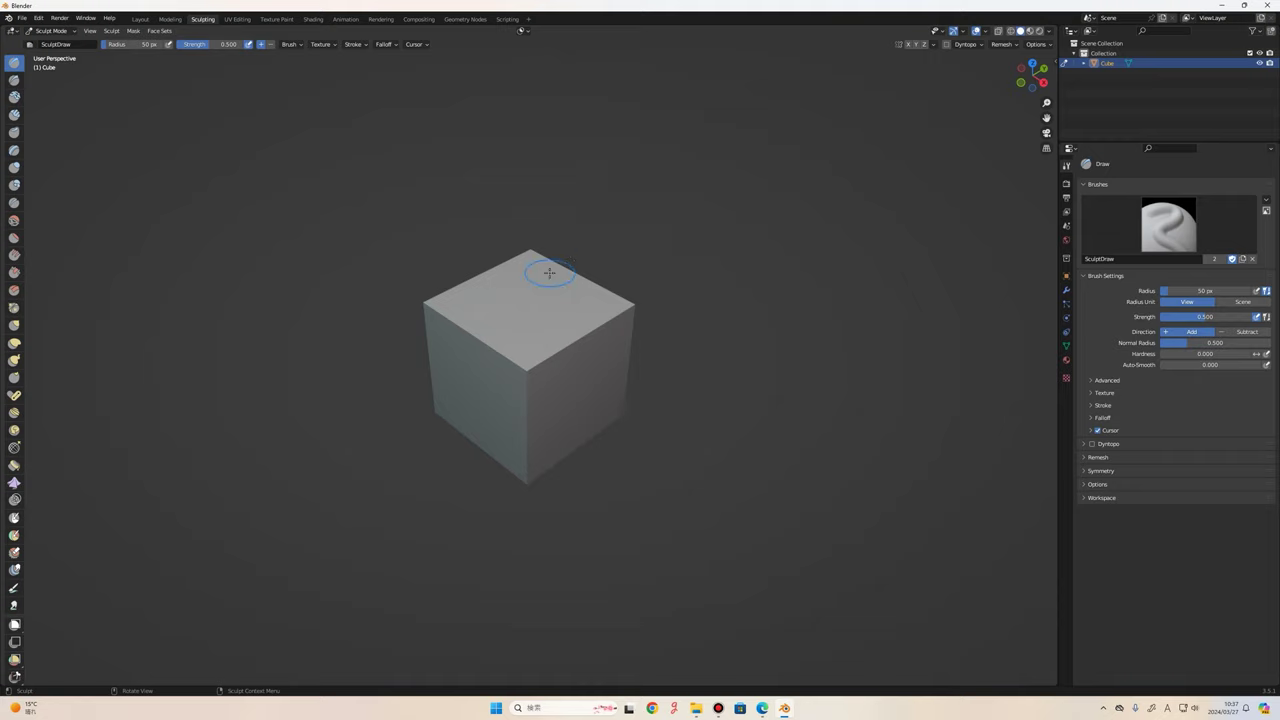
{"action": "middle_click_drag", "start_coordinate": [491, 297], "coordinate": [518, 390], "text": "ctrl"}
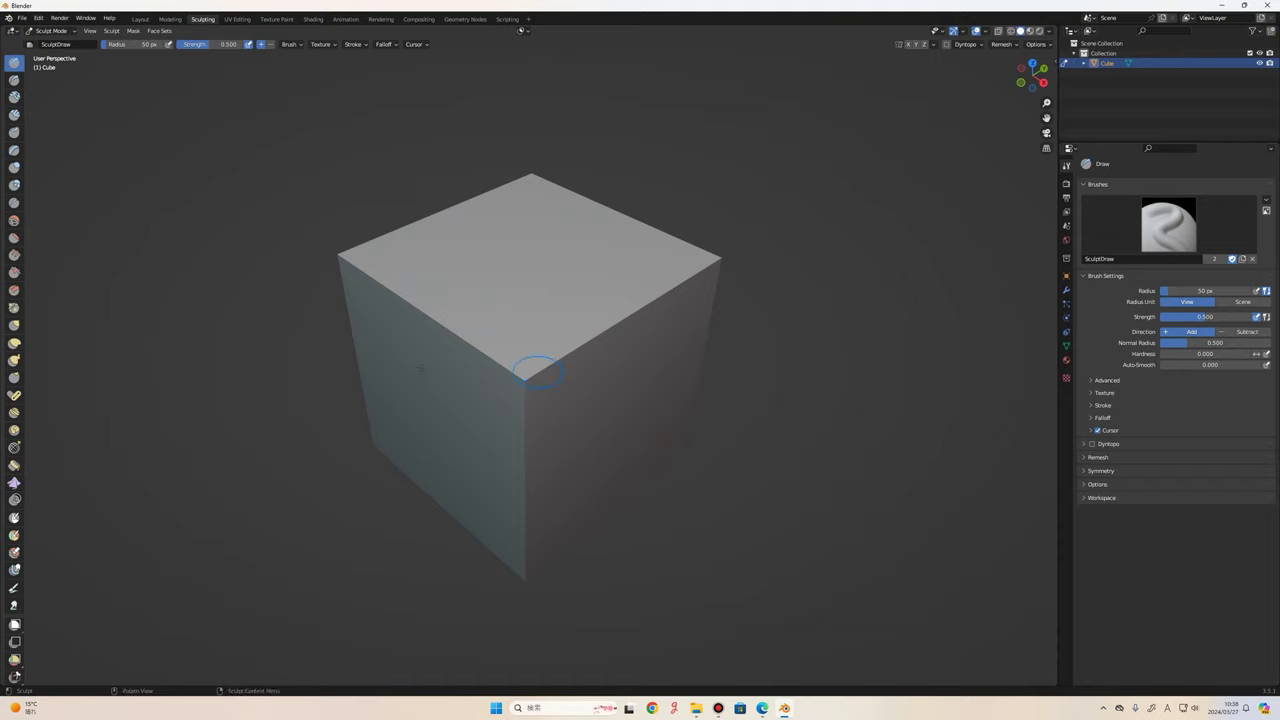
Draw over the front corner and near vertical edge, orbiting between strokes.
{"action": "scroll", "coordinate": [553, 407], "scroll_direction": "down", "scroll_amount": 1}
{"action": "scroll", "coordinate": [555, 410], "scroll_direction": "down", "scroll_amount": 3}
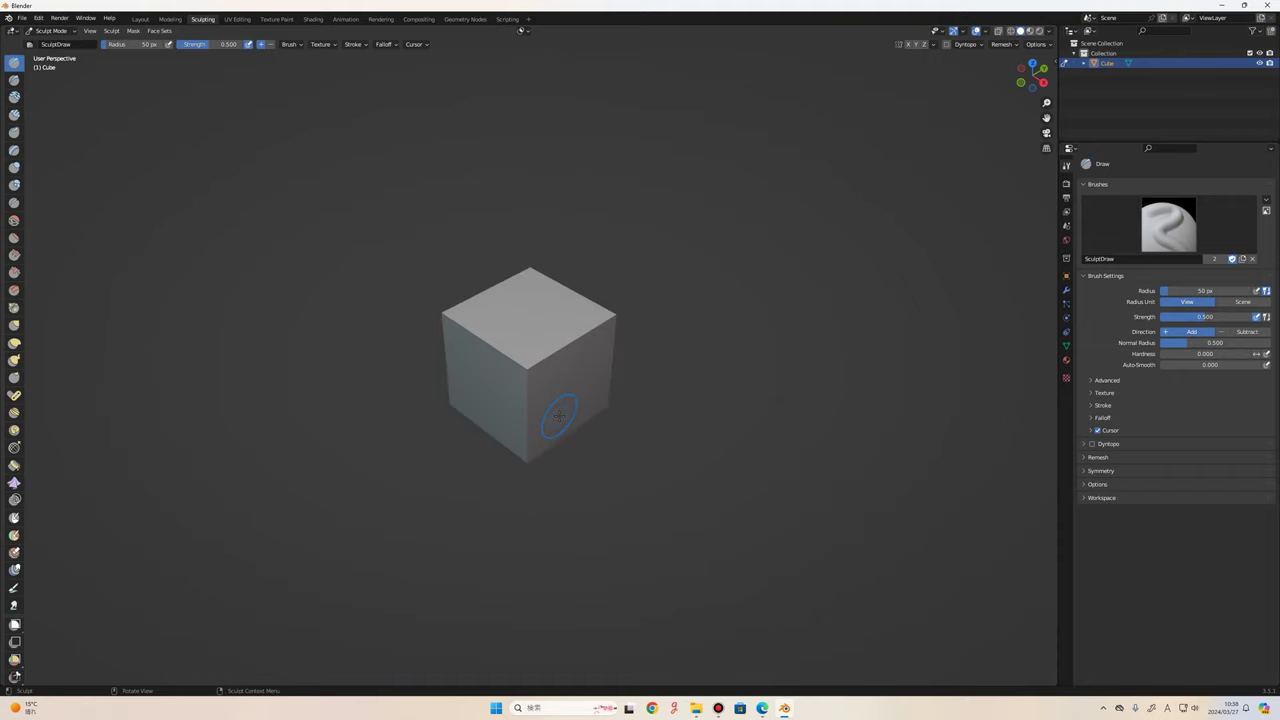
{"action": "scroll", "coordinate": [560, 415], "scroll_direction": "up", "scroll_amount": 2}
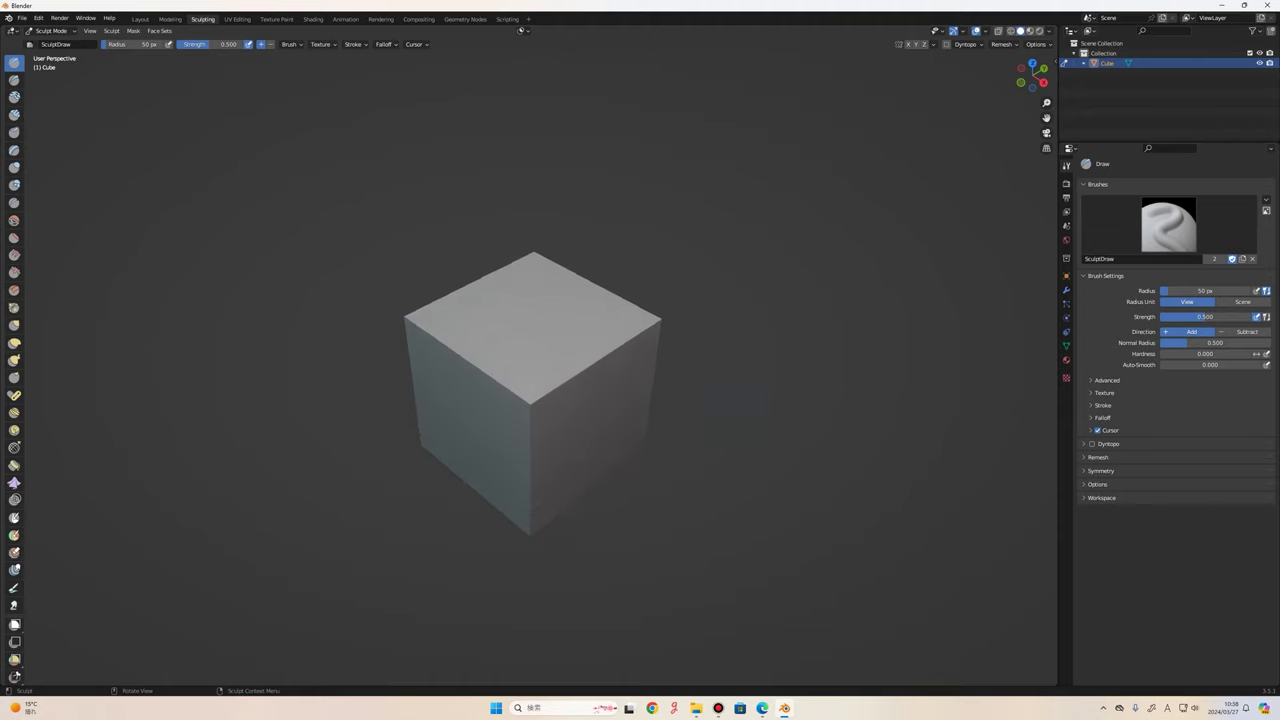
{"action": "scroll", "coordinate": [632, 390], "scroll_direction": "up", "scroll_amount": 2}
{"action": "mouse_move", "coordinate": [632, 390]}
{"action": "middle_mouse_down"}
{"action": "mouse_move", "coordinate": [660, 385]}
{"action": "mouse_move", "coordinate": [618, 392]}
{"action": "middle_mouse_up"}
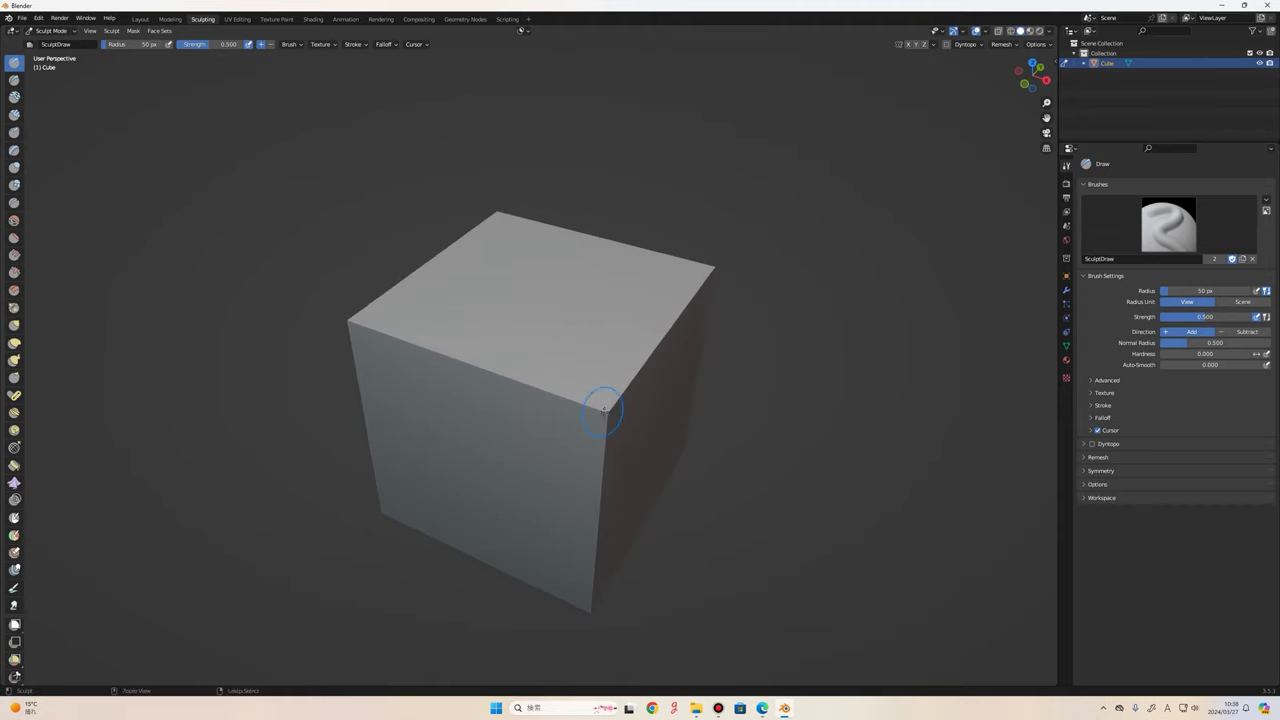
{"action": "mouse_move", "coordinate": [604, 401]}
{"action": "left_mouse_down"}
{"action": "mouse_move", "coordinate": [586, 418]}
{"action": "mouse_move", "coordinate": [665, 428]}
{"action": "left_mouse_up"}
{"action": "middle_click_drag", "start_coordinate": [665, 428], "coordinate": [626, 388]}
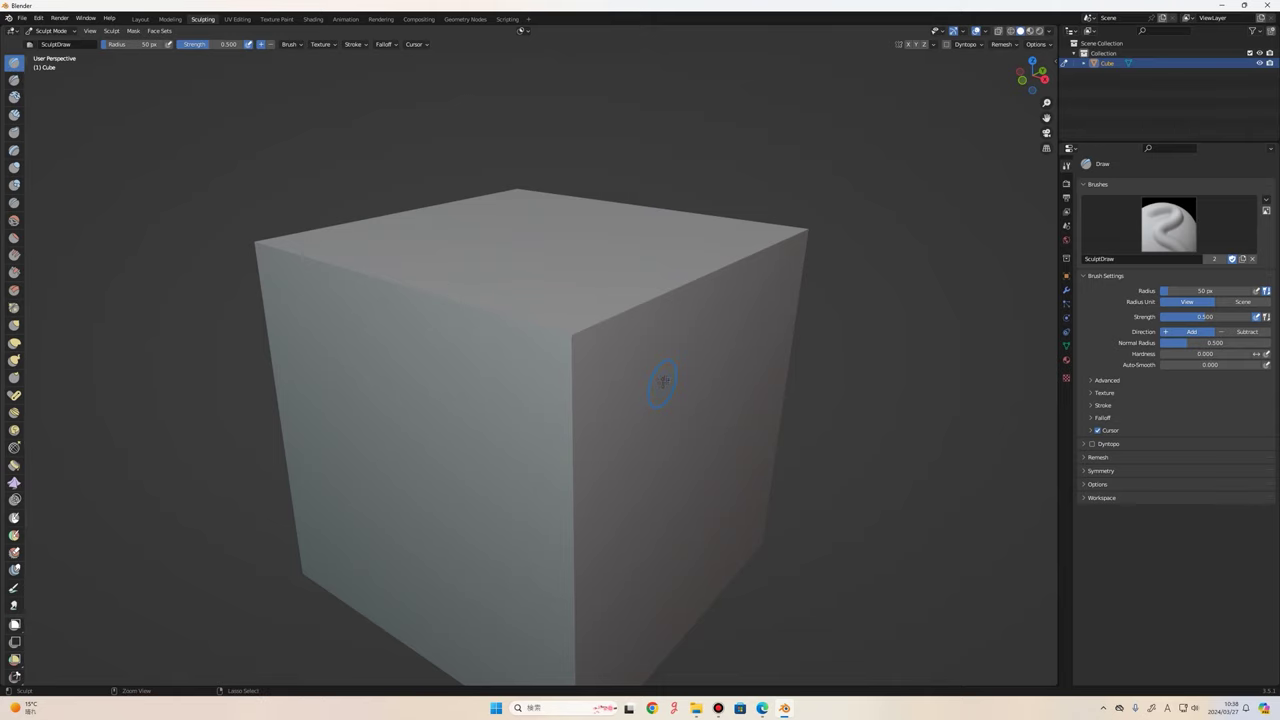
{"action": "middle_click_drag", "start_coordinate": [663, 381], "coordinate": [578, 333]}
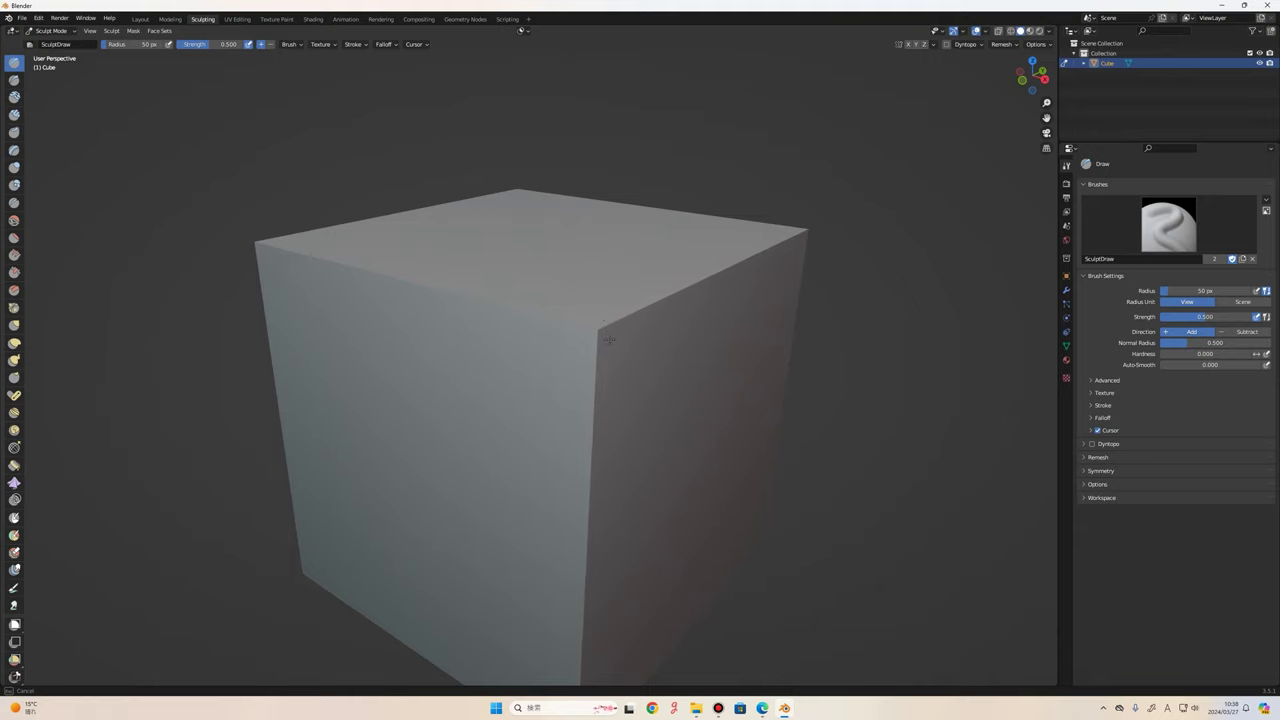
{"action": "mouse_move", "coordinate": [619, 331]}
{"action": "middle_mouse_down"}
{"action": "mouse_move", "coordinate": [694, 391]}
{"action": "mouse_move", "coordinate": [598, 454]}
{"action": "mouse_move", "coordinate": [660, 430]}
{"action": "middle_mouse_up"}
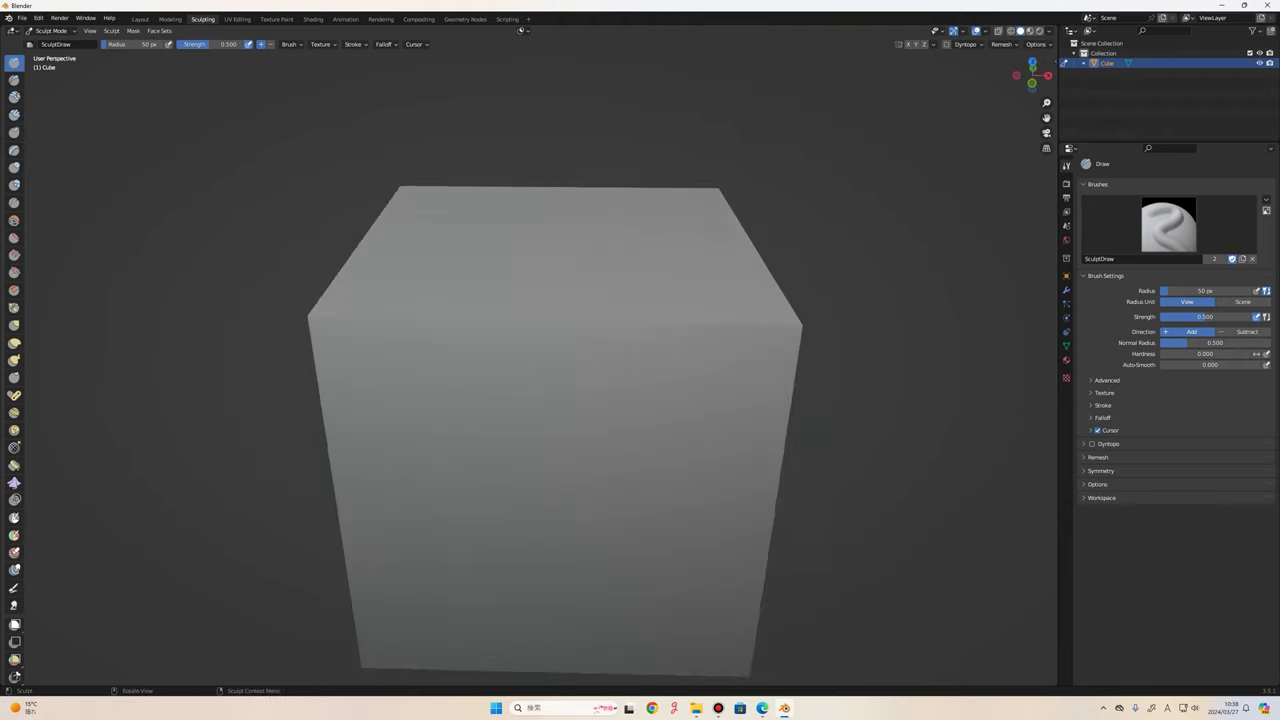
{"action": "scroll", "coordinate": [748, 422], "scroll_direction": "down", "scroll_amount": 4}
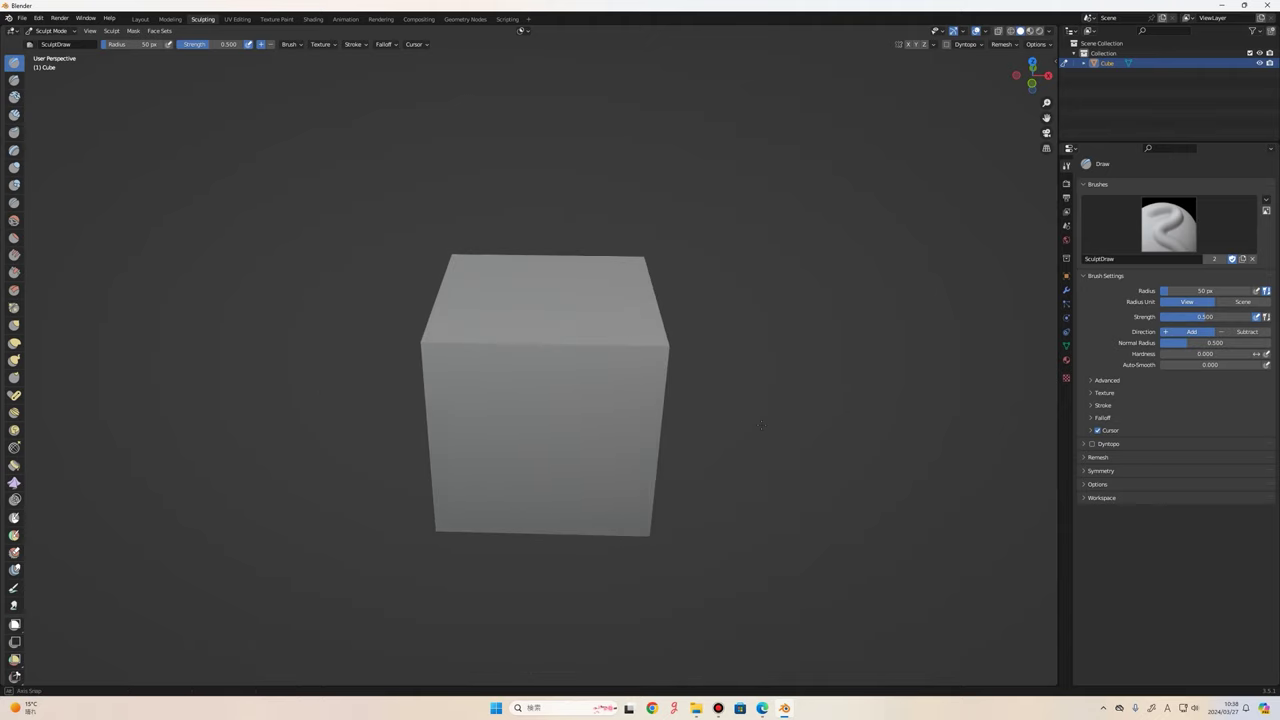
{"action": "mouse_move", "coordinate": [748, 400]}
{"action": "middle_mouse_down"}
{"action": "mouse_move", "coordinate": [748, 422]}
{"action": "mouse_move", "coordinate": [740, 305]}
{"action": "middle_mouse_up"}
{"action": "scroll", "coordinate": [748, 422], "scroll_direction": "up", "scroll_amount": 2}
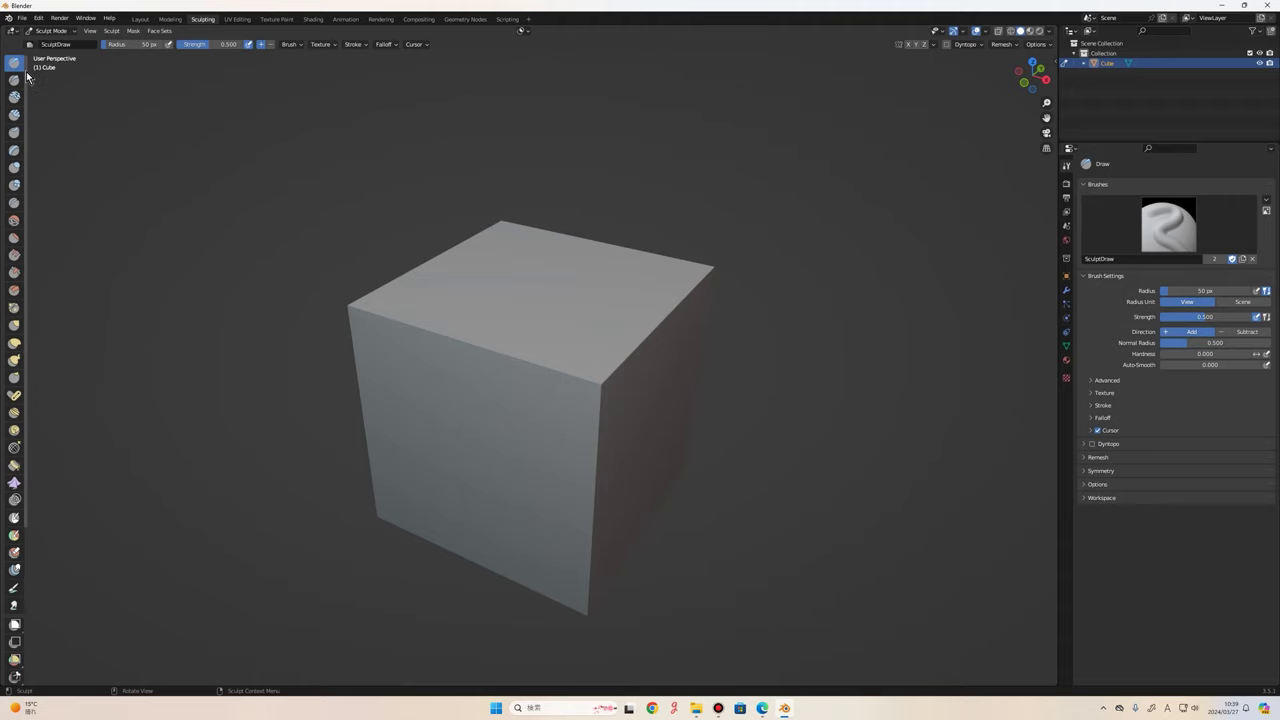
Widen the left toolbar so every sculpt brush shows its name, then narrow it slightly.
{"action": "left_click_drag", "start_coordinate": [25, 63], "coordinate": [134, 88]}
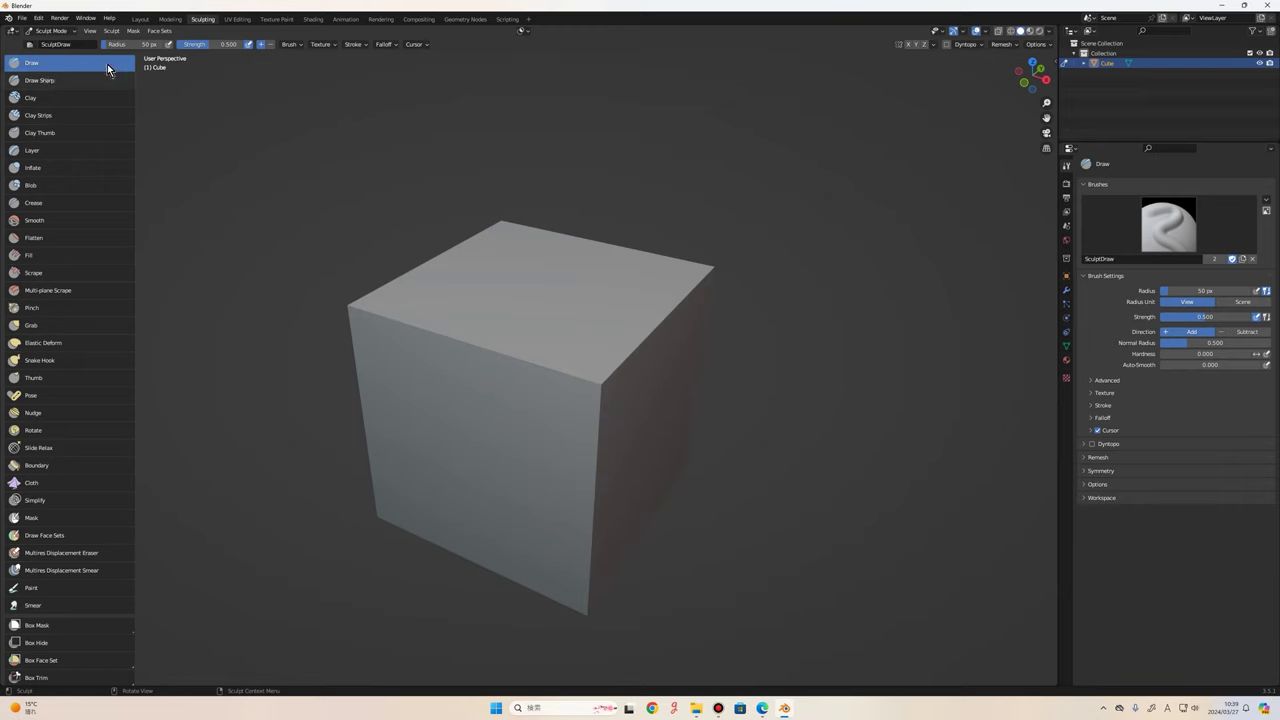
{"action": "left_click_drag", "start_coordinate": [135, 110], "coordinate": [89, 119]}
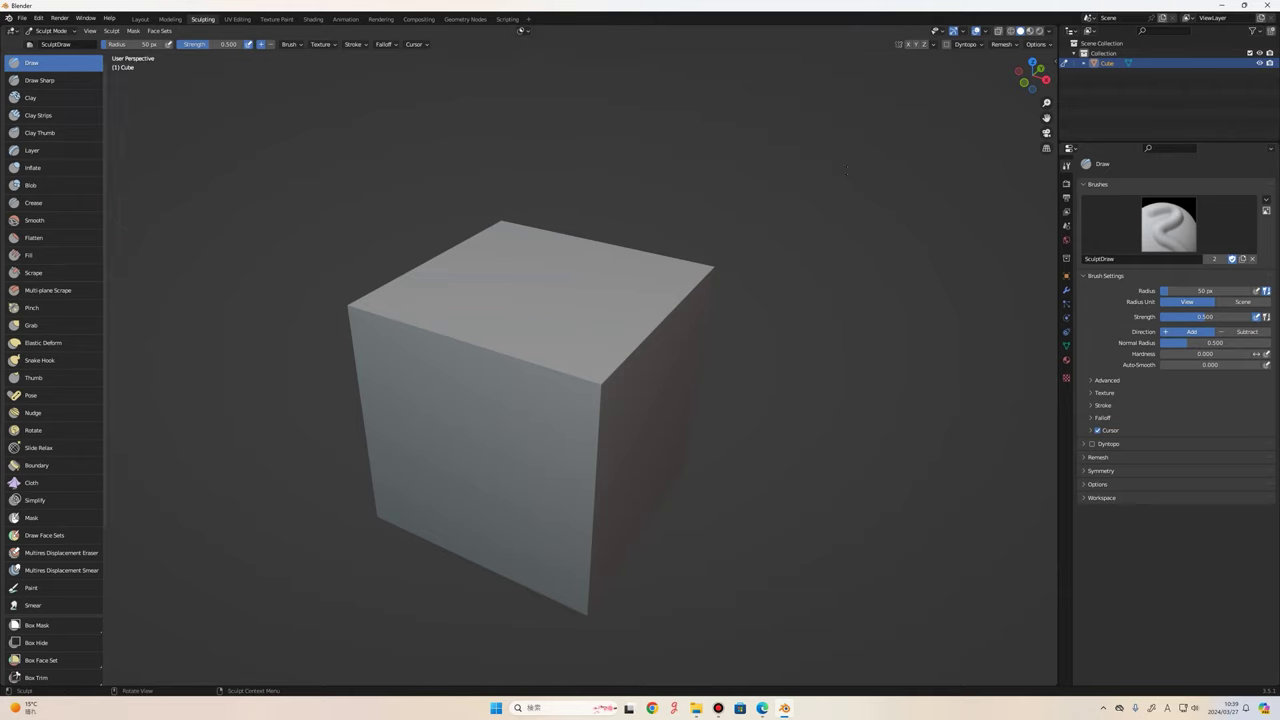
{"action": "left_click", "coordinate": [1066, 184]}
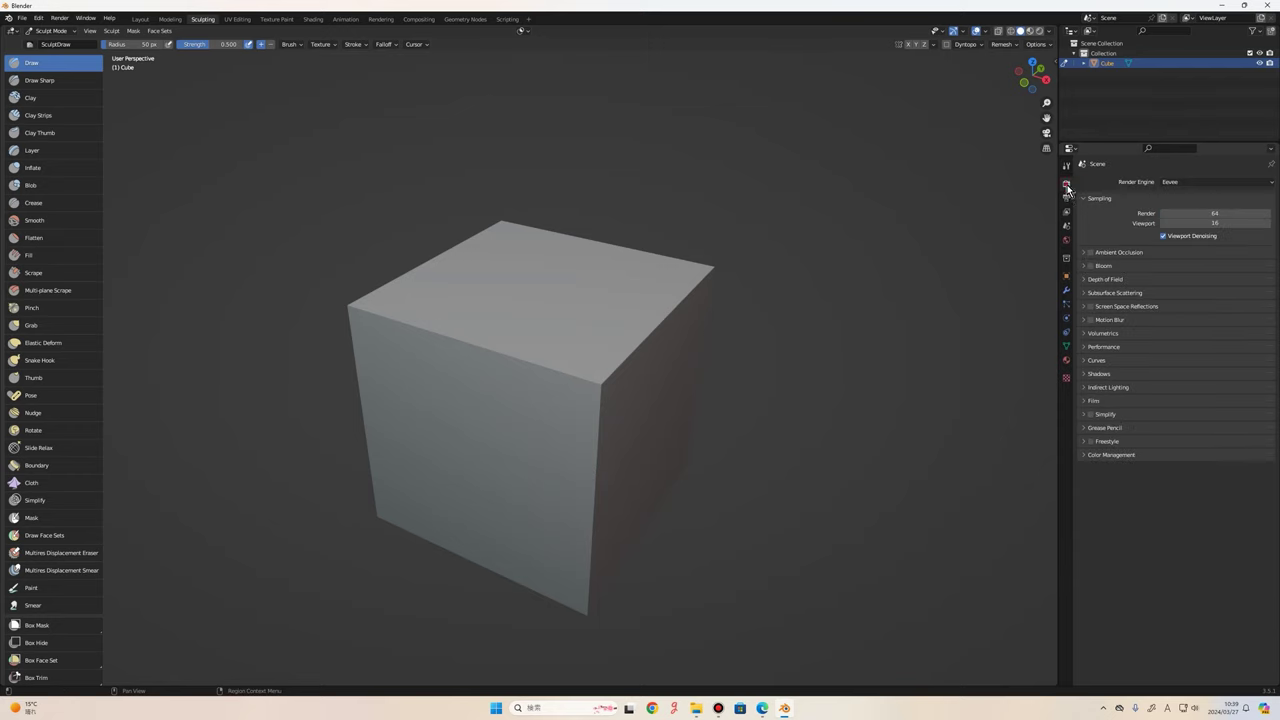
{"action": "left_click", "coordinate": [1067, 199]}
{"action": "left_click", "coordinate": [1066, 212]}
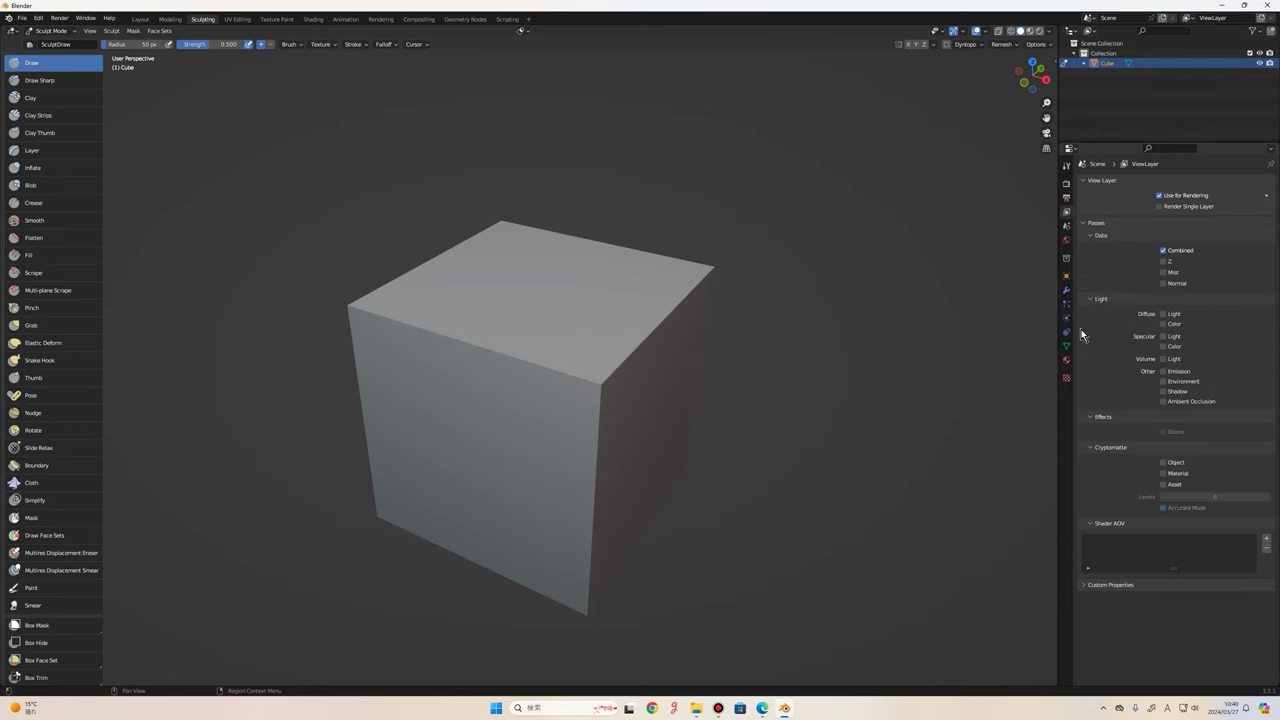
{"action": "left_click", "coordinate": [1066, 361]}
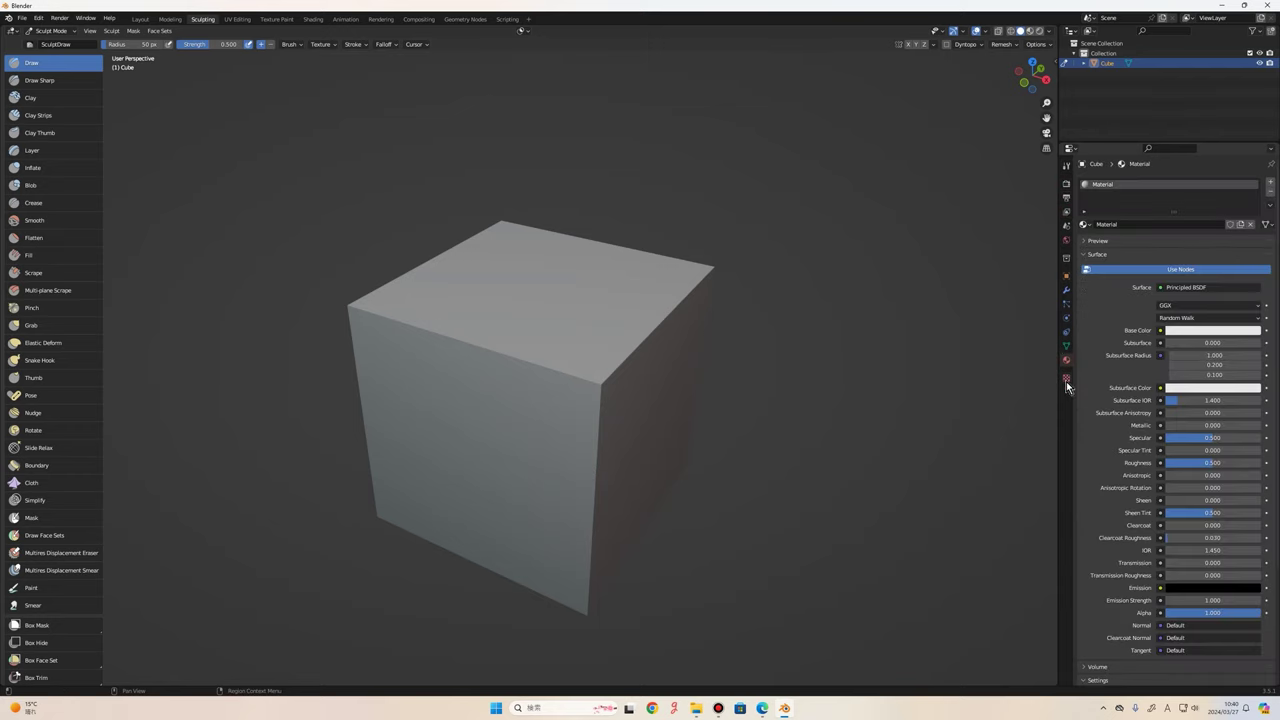
{"action": "left_click", "coordinate": [1067, 168]}
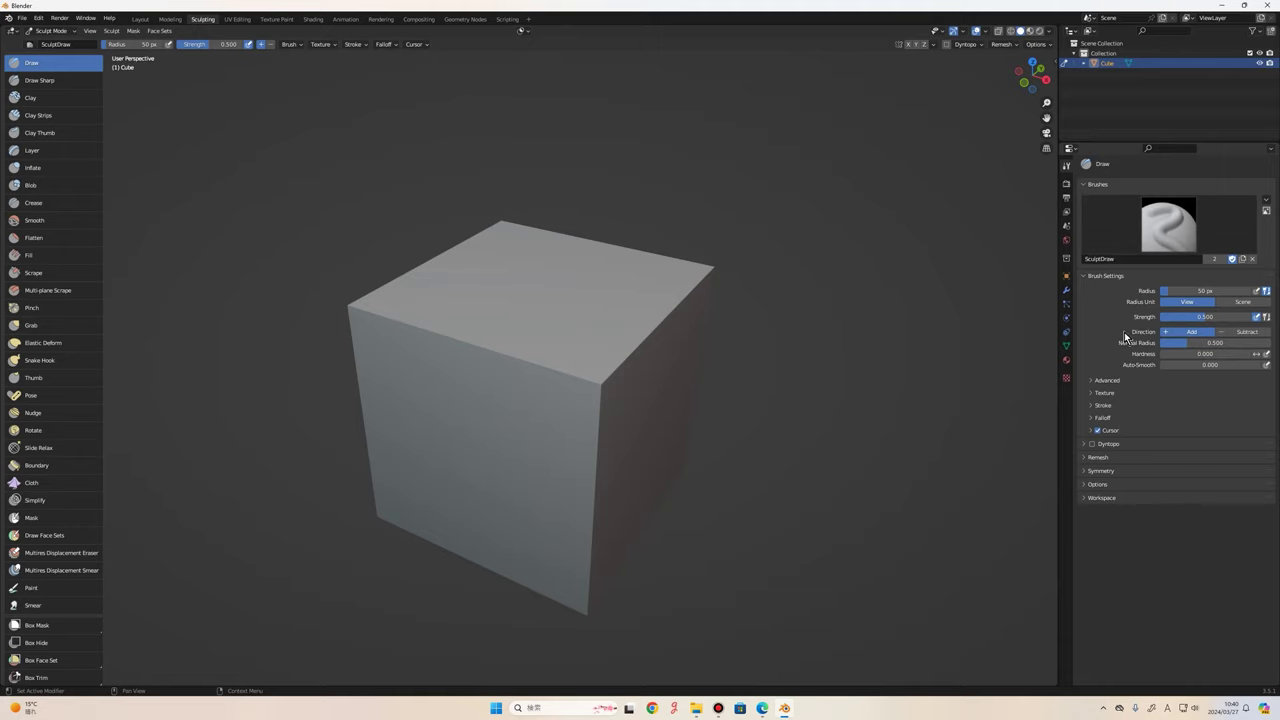
{"action": "middle_click_drag", "start_coordinate": [800, 400], "coordinate": [830, 395]}
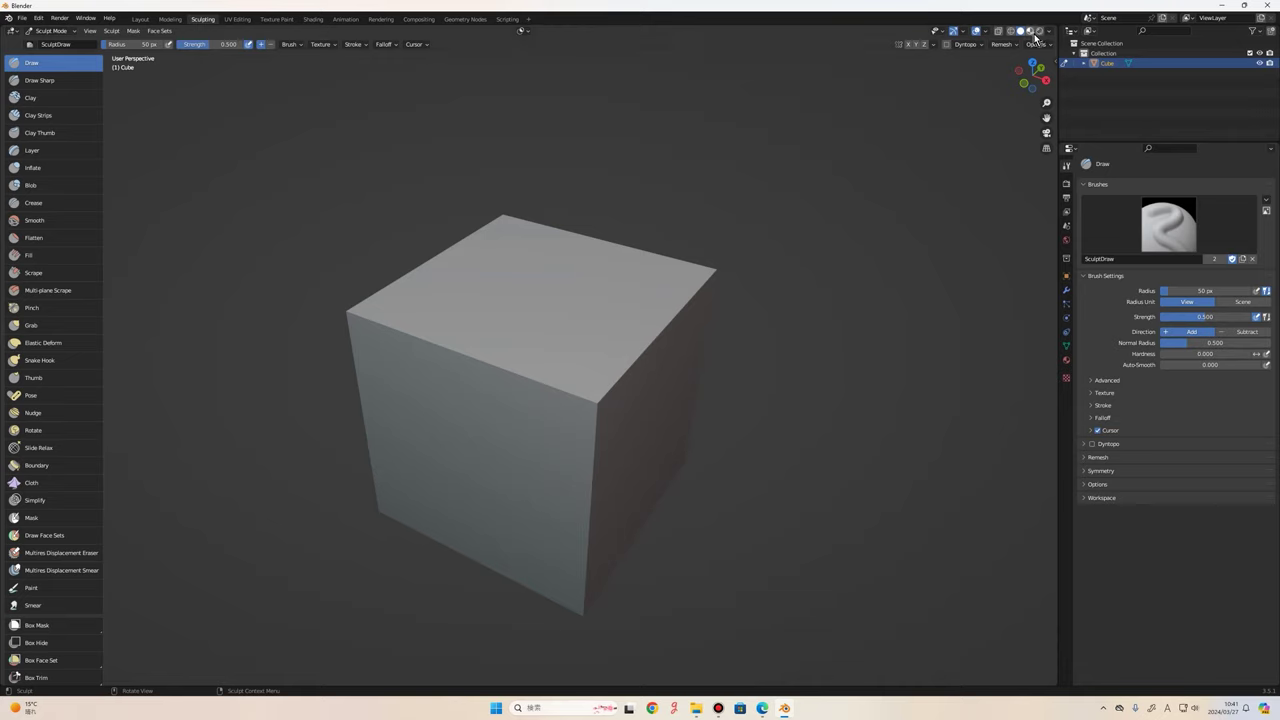
Preview wireframe, material and rendered shading, ending back on solid shading.
{"action": "left_click", "coordinate": [1012, 31]}
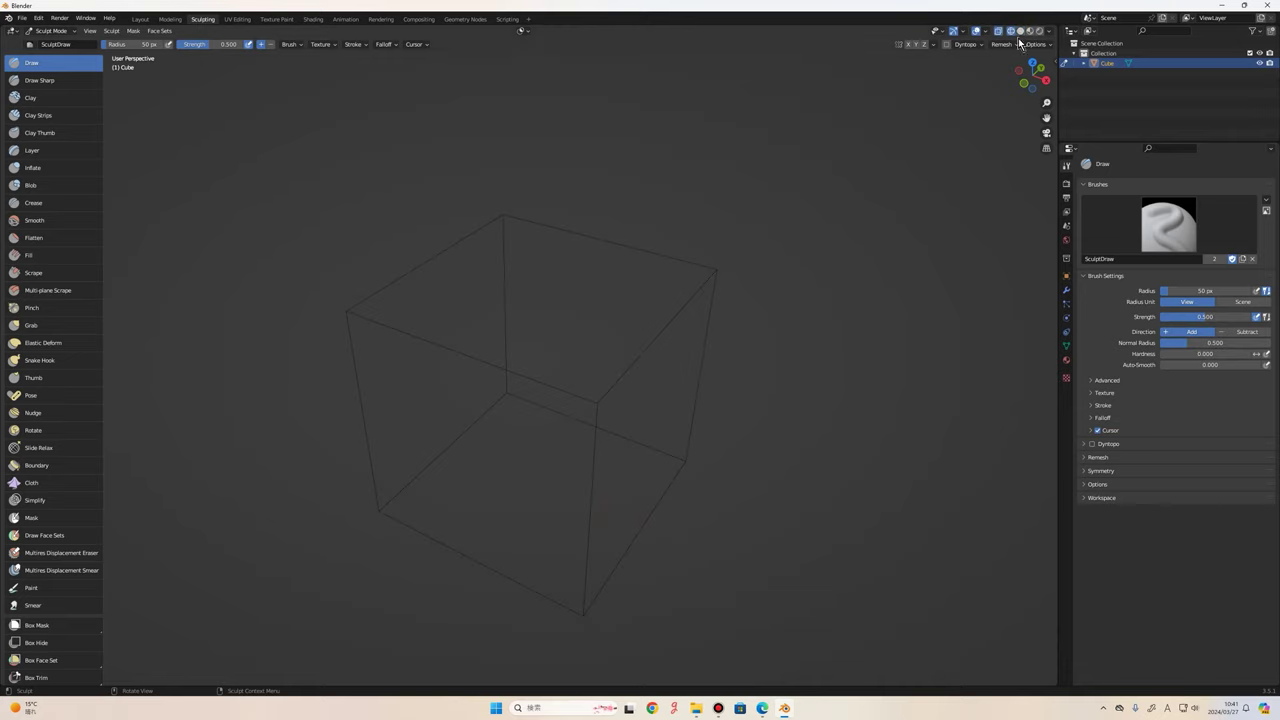
{"action": "left_click", "coordinate": [1021, 31]}
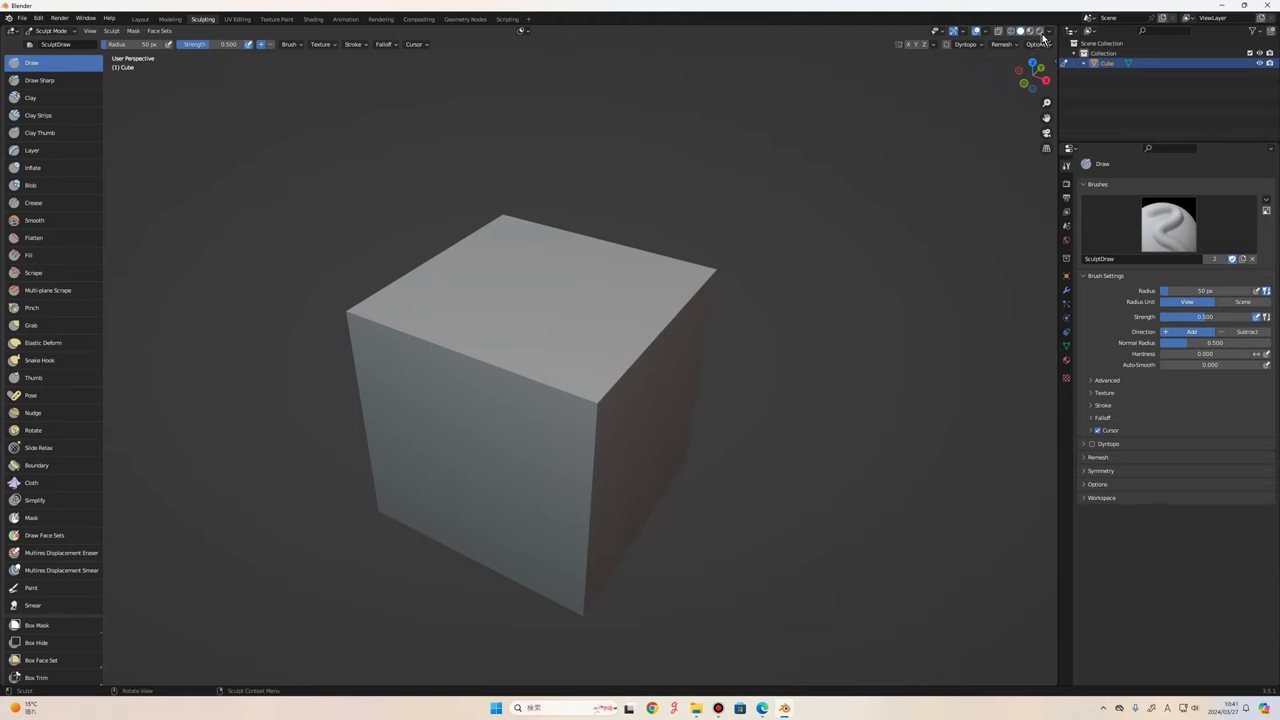
{"action": "left_click", "coordinate": [1030, 31]}
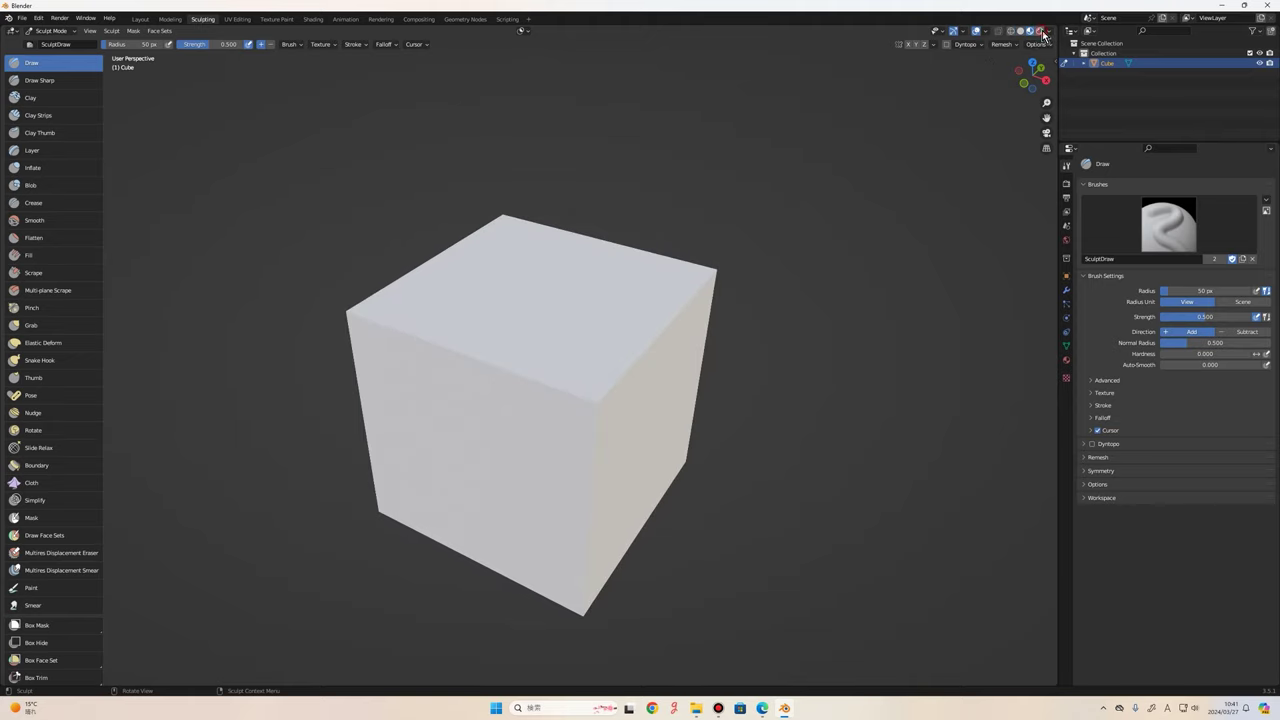
{"action": "left_click", "coordinate": [1040, 31]}
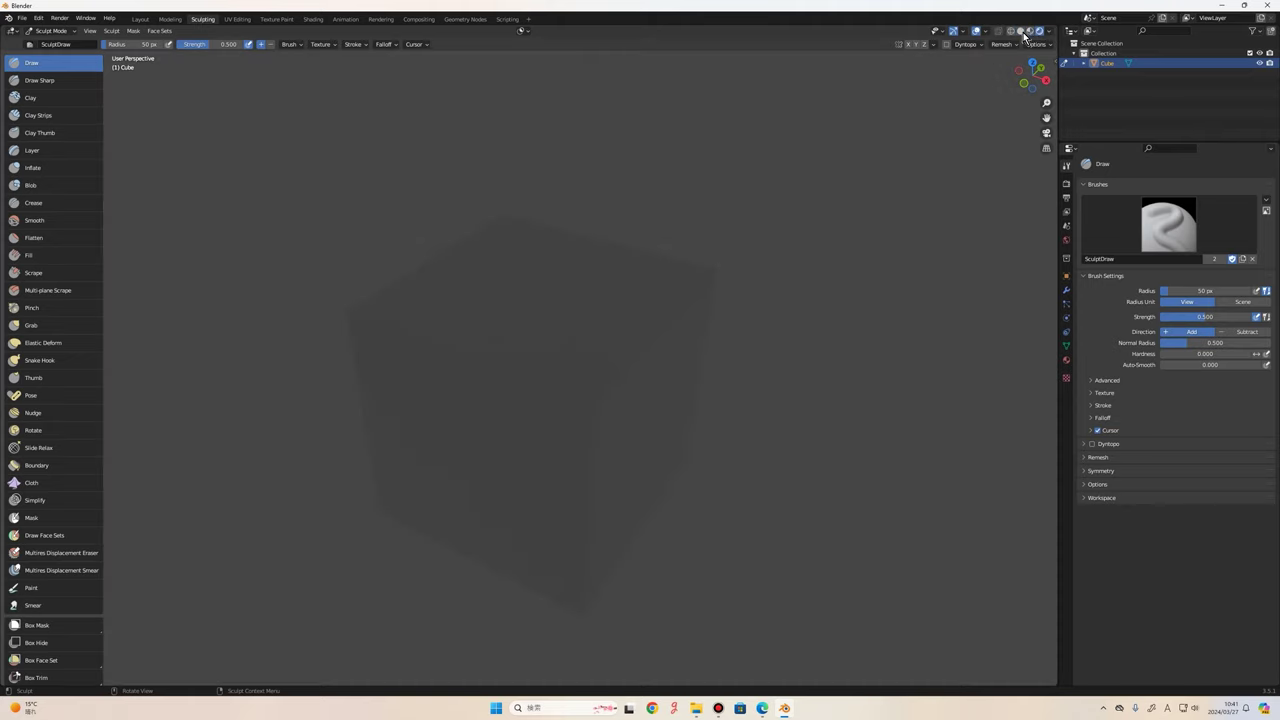
{"action": "left_click", "coordinate": [1021, 32]}
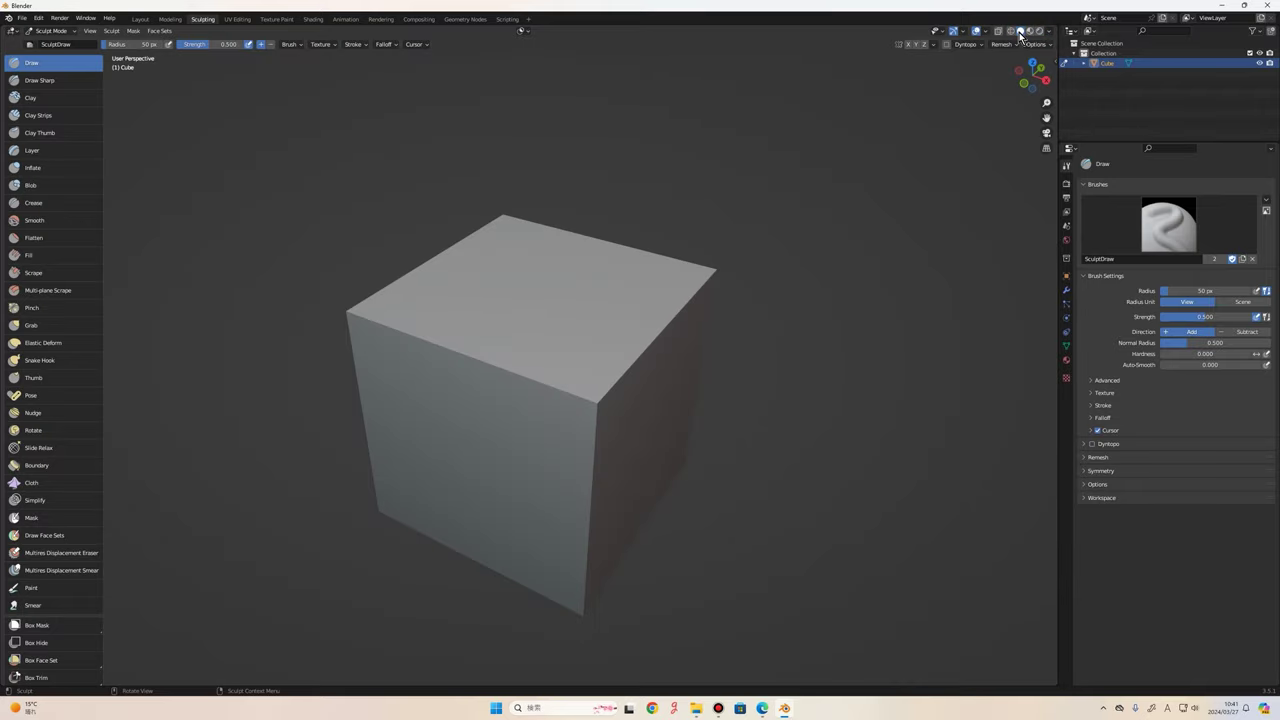
Zoom and orbit until the whole cube sits centred in the viewport.
{"action": "scroll", "coordinate": [555, 372], "scroll_direction": "up", "scroll_amount": 2}
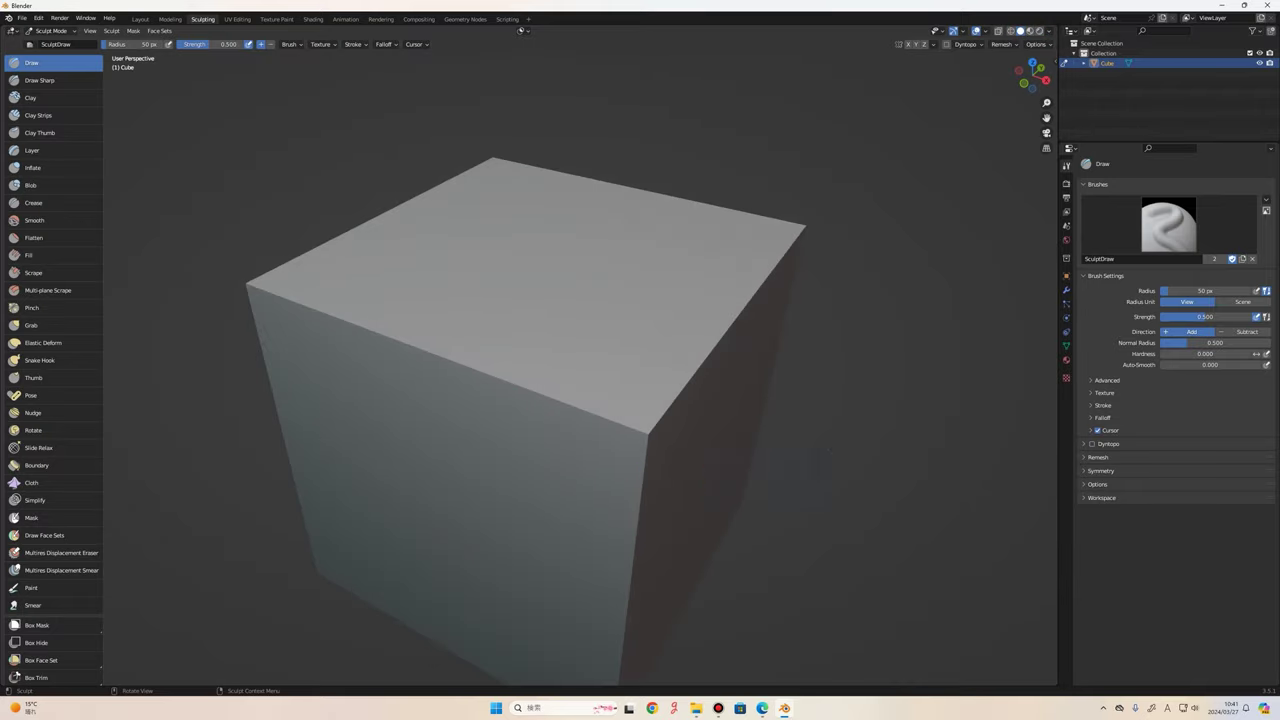
{"action": "middle_click_drag", "start_coordinate": [700, 420], "coordinate": [786, 432]}
{"action": "scroll", "coordinate": [754, 437], "scroll_direction": "down", "scroll_amount": 3}
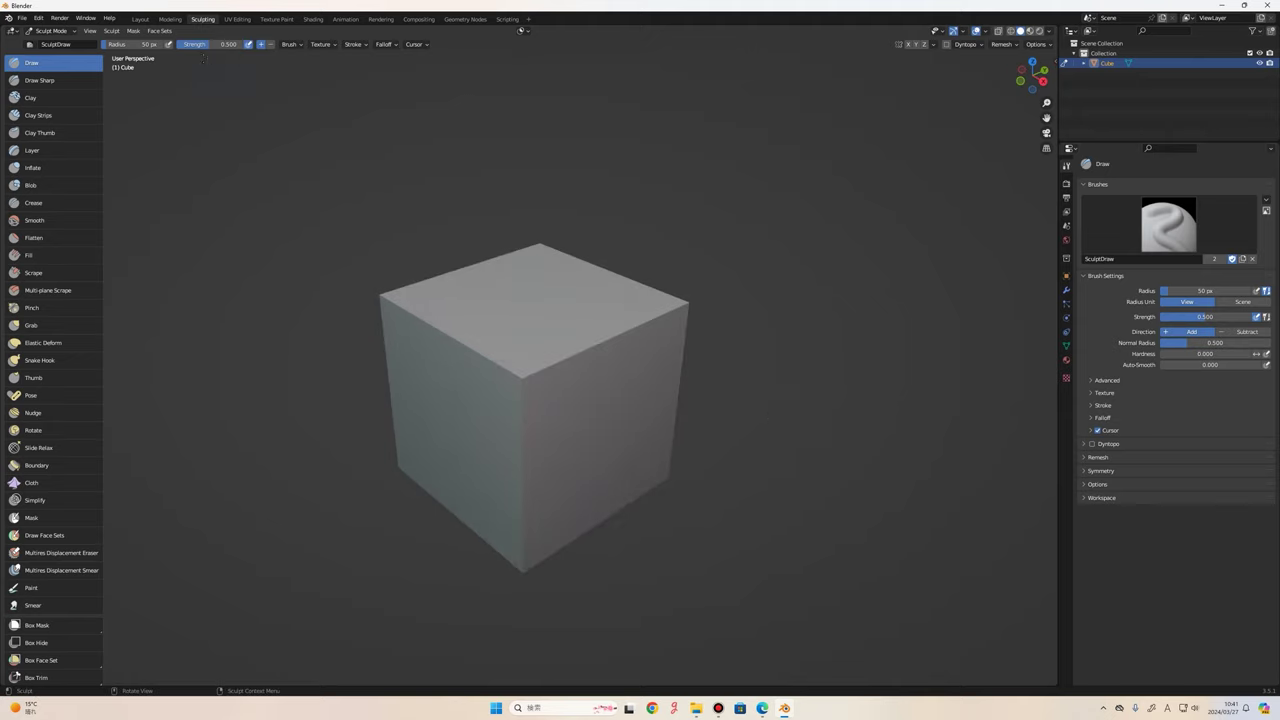
Browse the Mask and Face Sets menus, then apply Mask > Clear Mask to the cube.
{"action": "left_click", "coordinate": [141, 38]}
{"action": "left_click", "coordinate": [136, 32]}
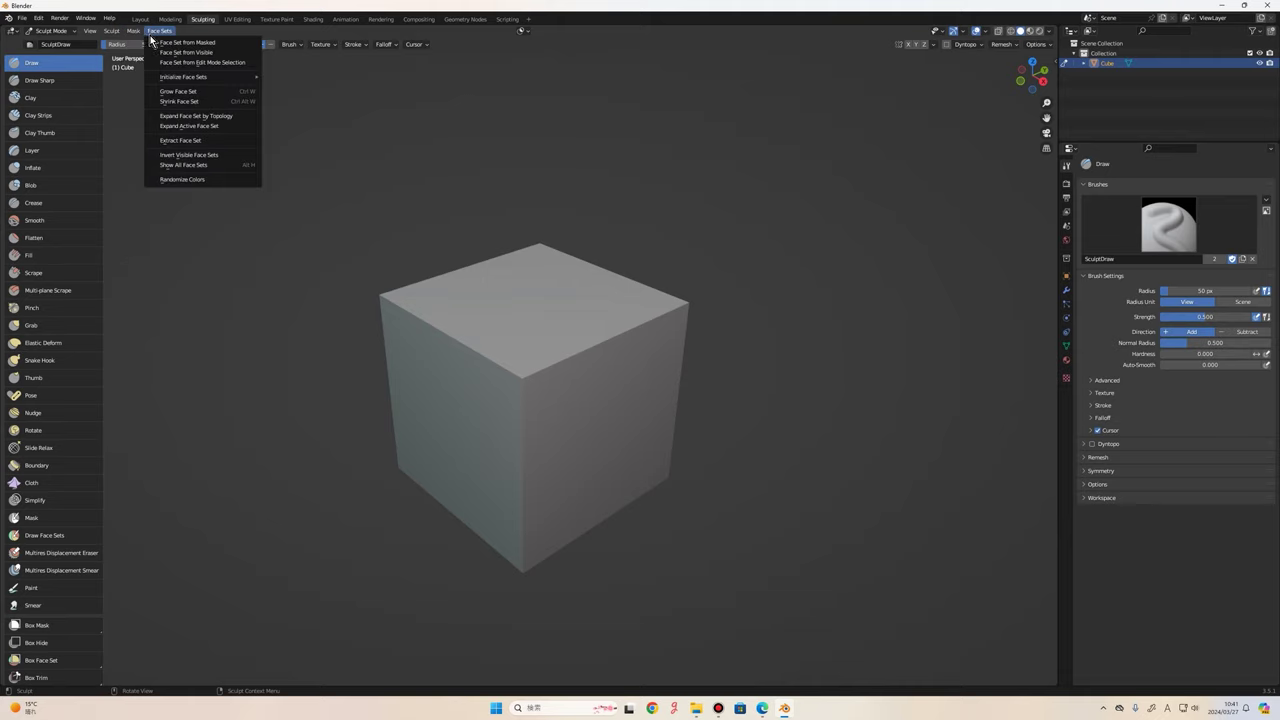
{"action": "mouse_move", "coordinate": [159, 31]}
{"action": "left_click", "coordinate": [137, 35]}
{"action": "left_click", "coordinate": [134, 31]}
{"action": "left_click", "coordinate": [135, 32]}
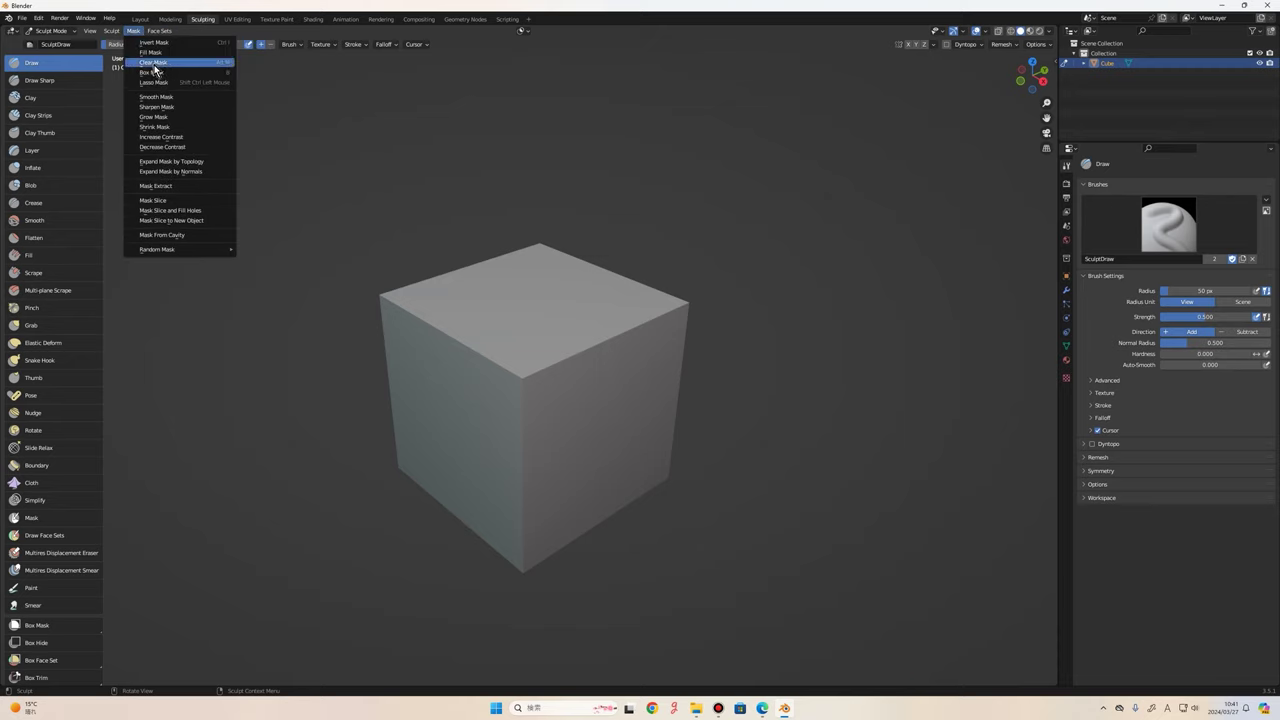
{"action": "left_click", "coordinate": [160, 63]}
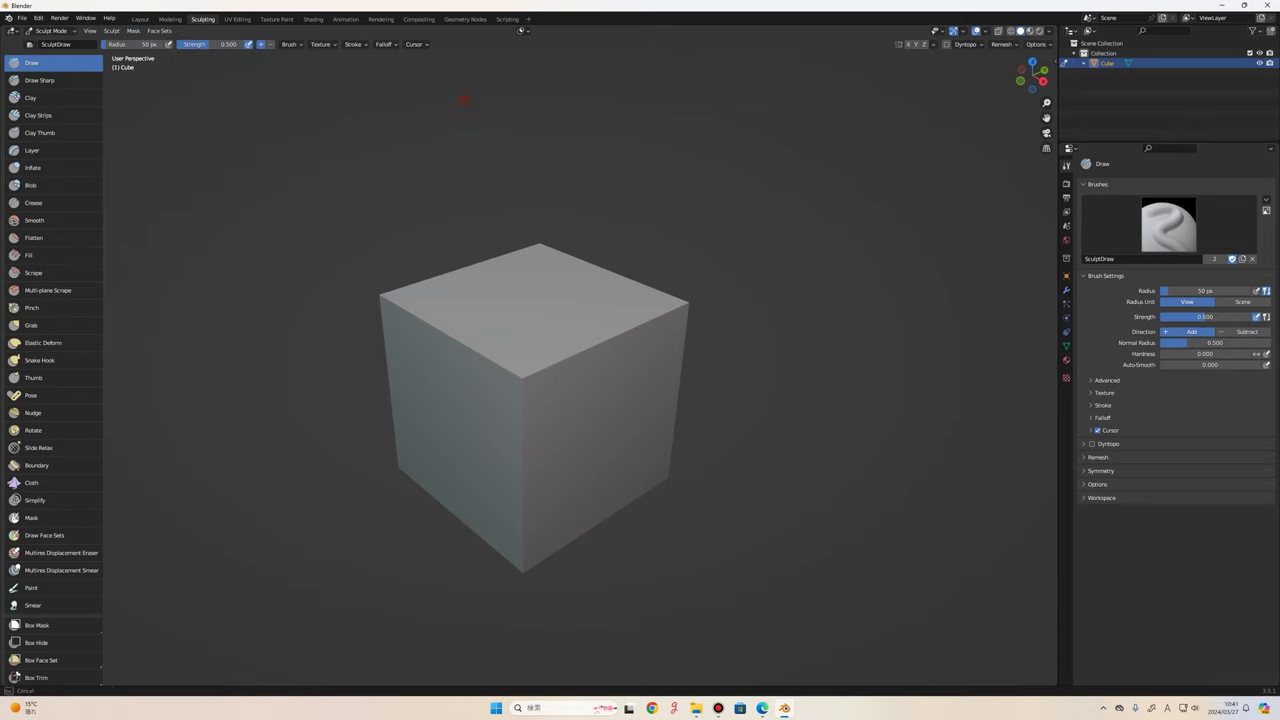
{"action": "middle_click_drag", "start_coordinate": [540, 340], "coordinate": [525, 285]}
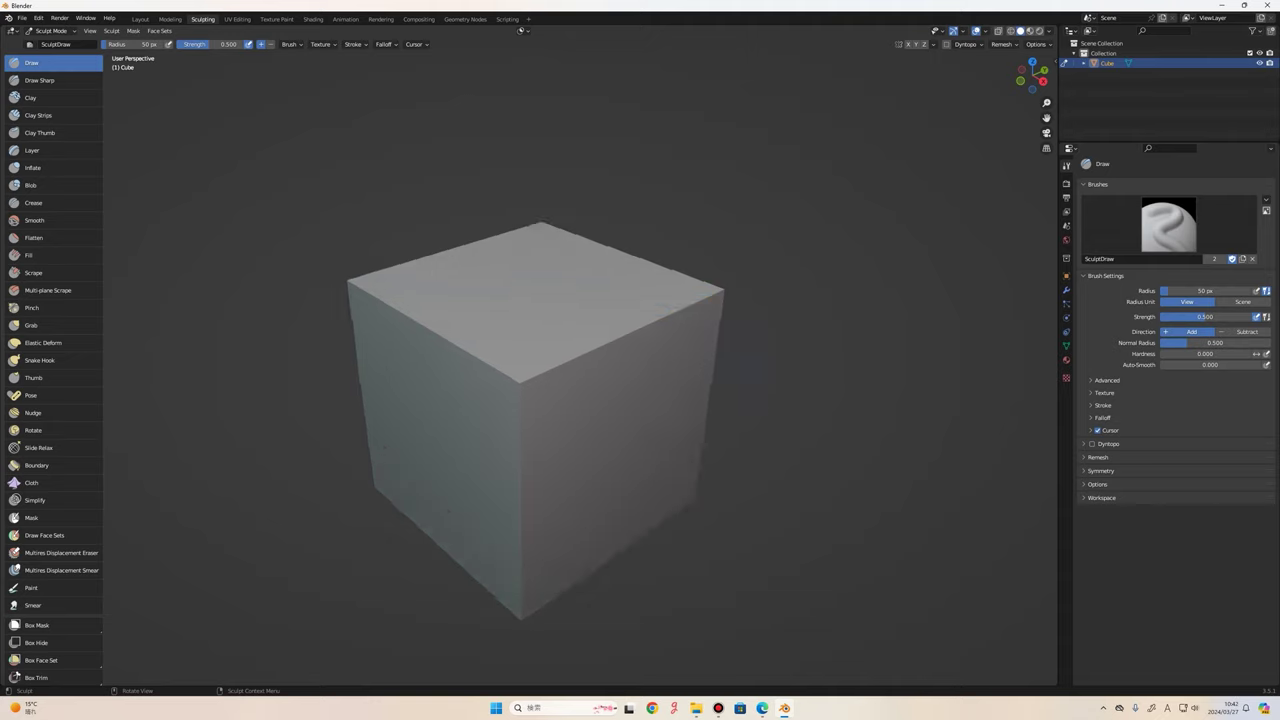
{"action": "middle_click_drag", "start_coordinate": [628, 140], "coordinate": [718, 261]}
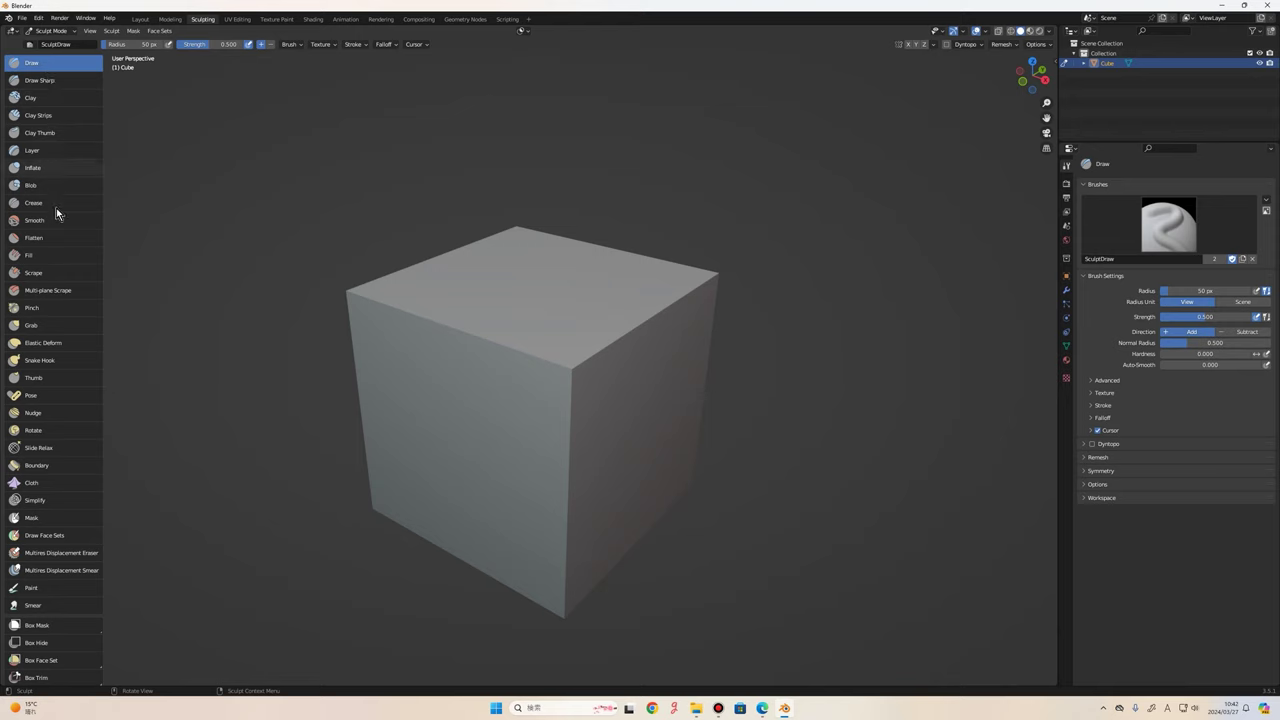
{"action": "scroll", "coordinate": [62, 555], "scroll_direction": "down", "scroll_amount": 1}
{"action": "scroll", "coordinate": [76, 551], "scroll_direction": "down", "scroll_amount": 1}
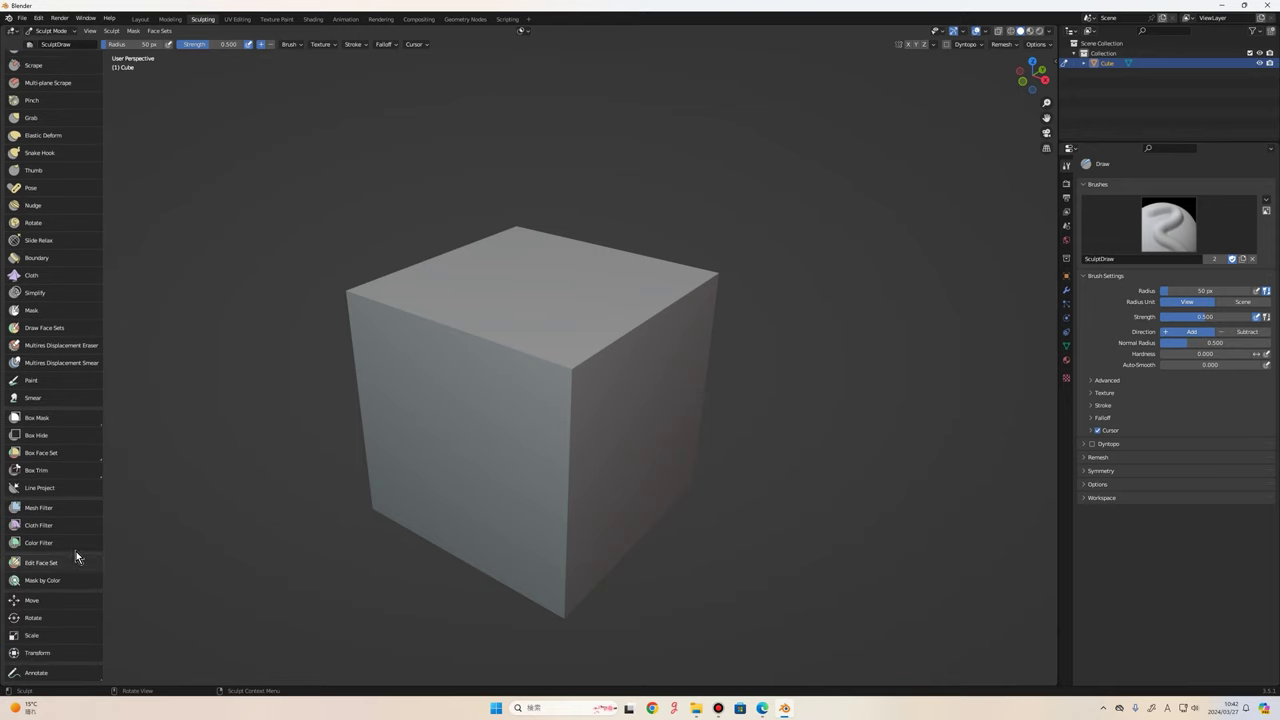
{"action": "scroll", "coordinate": [76, 530], "scroll_direction": "down", "scroll_amount": 1}
{"action": "scroll", "coordinate": [76, 516], "scroll_direction": "up", "scroll_amount": 3}
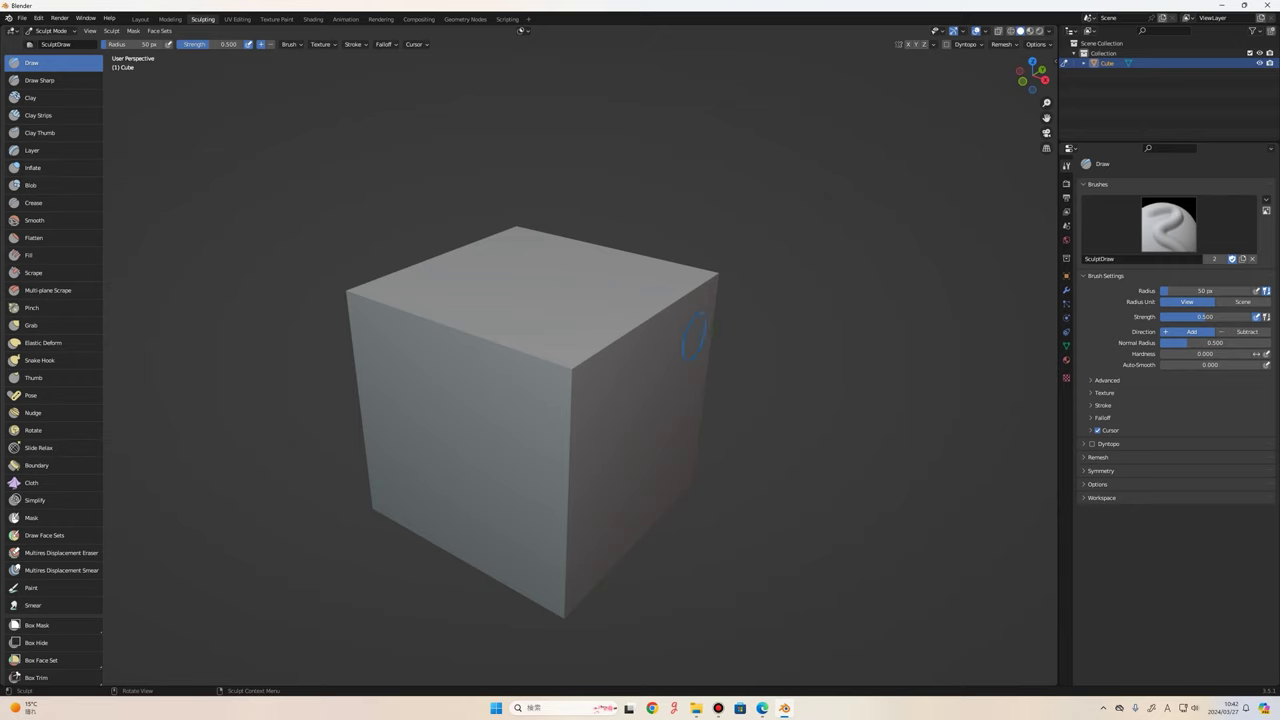
{"action": "scroll", "coordinate": [646, 373], "scroll_direction": "up", "scroll_amount": 2}
{"action": "middle_click_drag", "start_coordinate": [550, 400], "coordinate": [597, 431]}
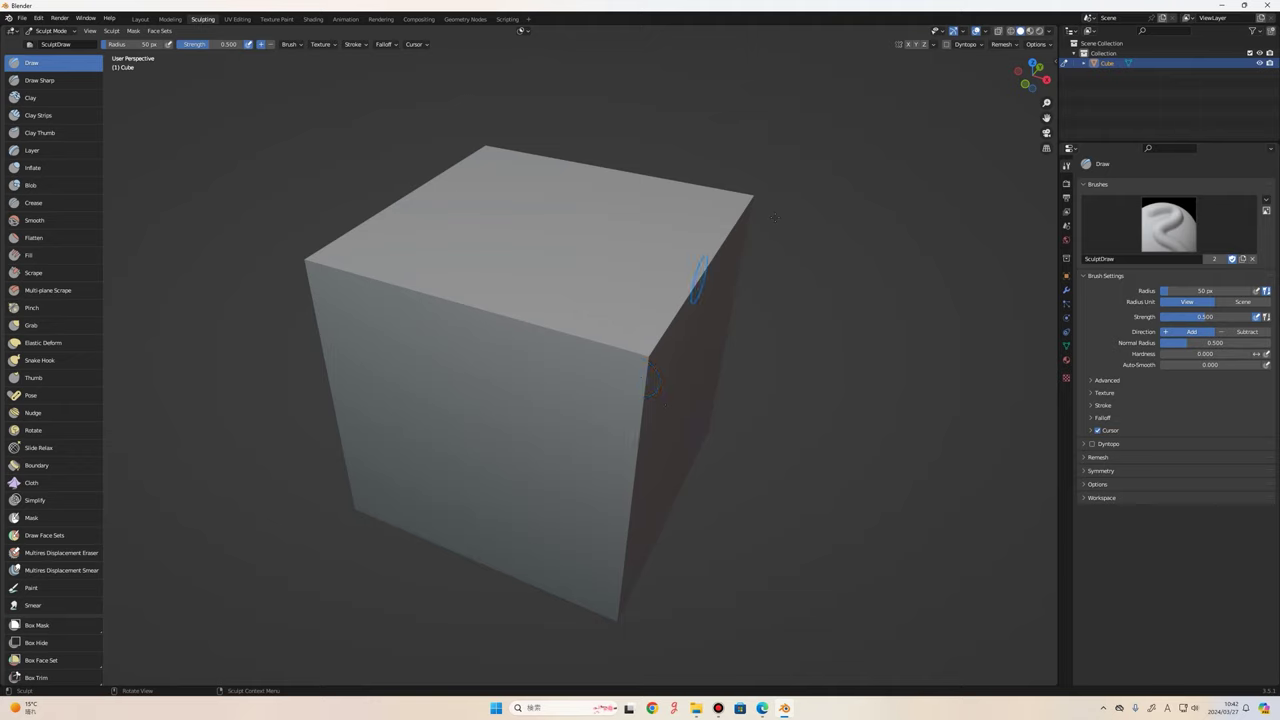
{"action": "scroll", "coordinate": [653, 386], "scroll_direction": "down", "scroll_amount": 4}
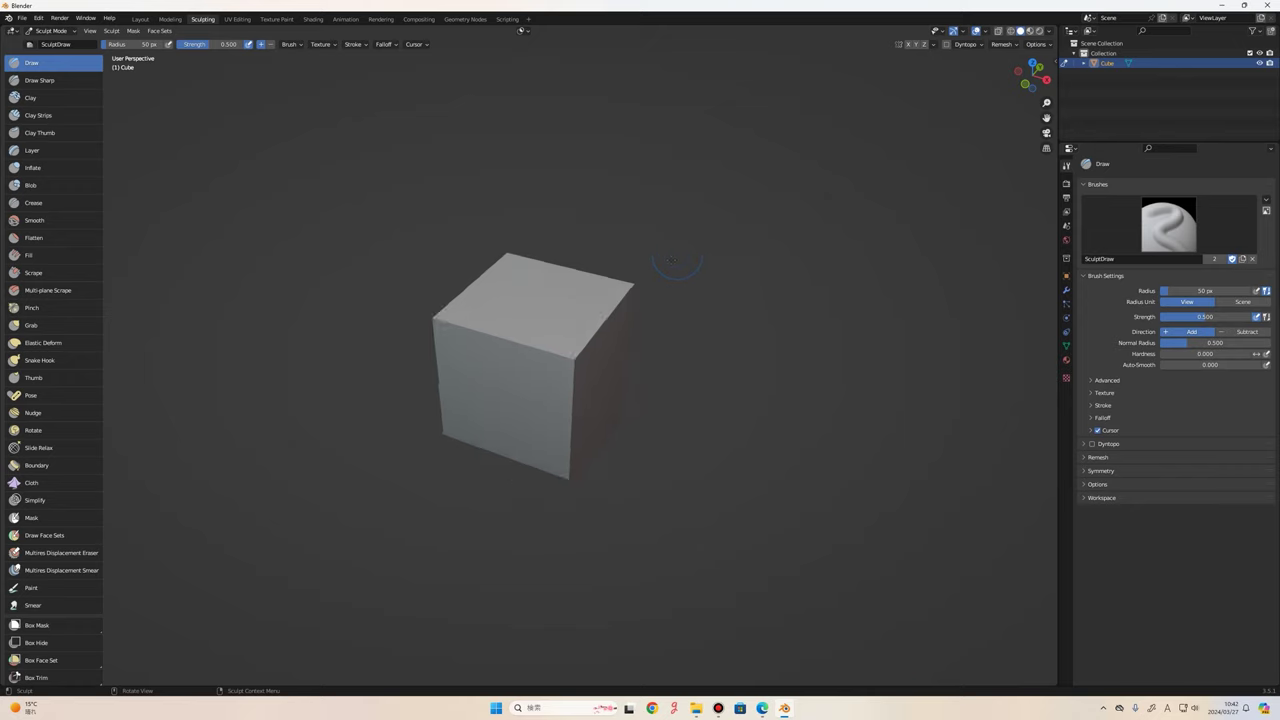
Enable Dyntopo, accept the attribute-data warning, and turn on X-axis mirror symmetry.
{"action": "left_click", "coordinate": [946, 45]}
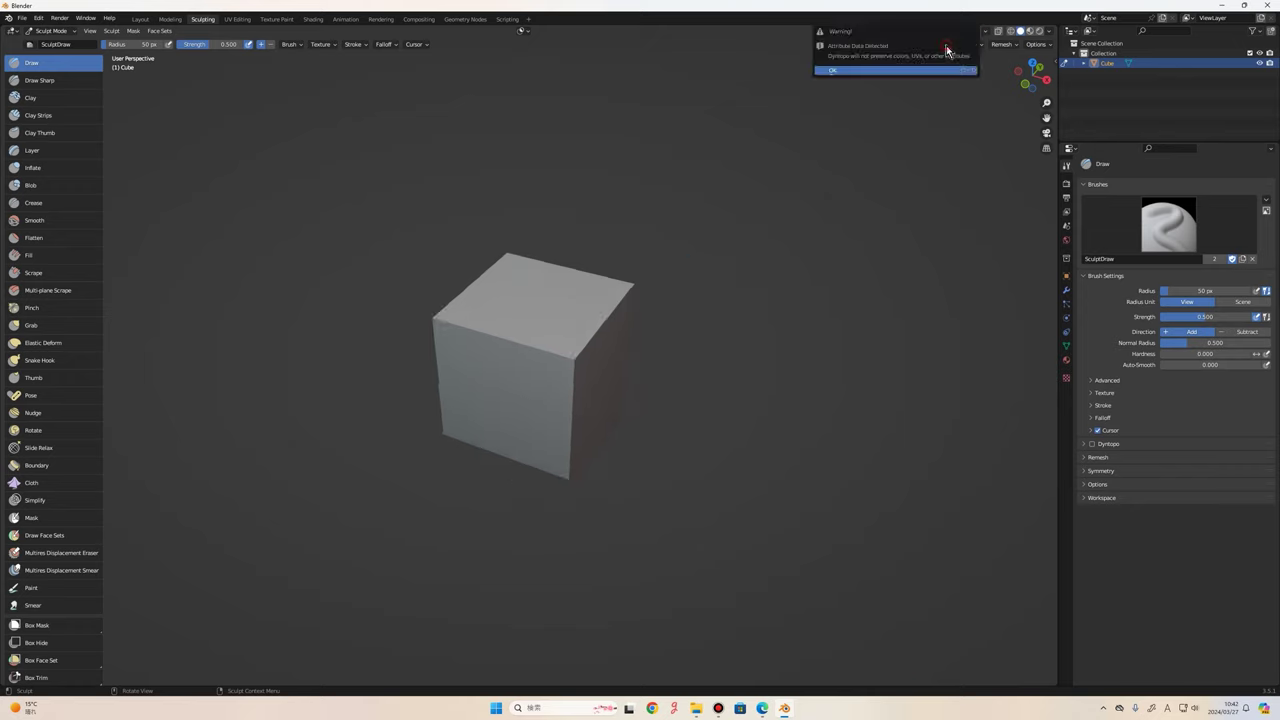
{"action": "left_click", "coordinate": [898, 72]}
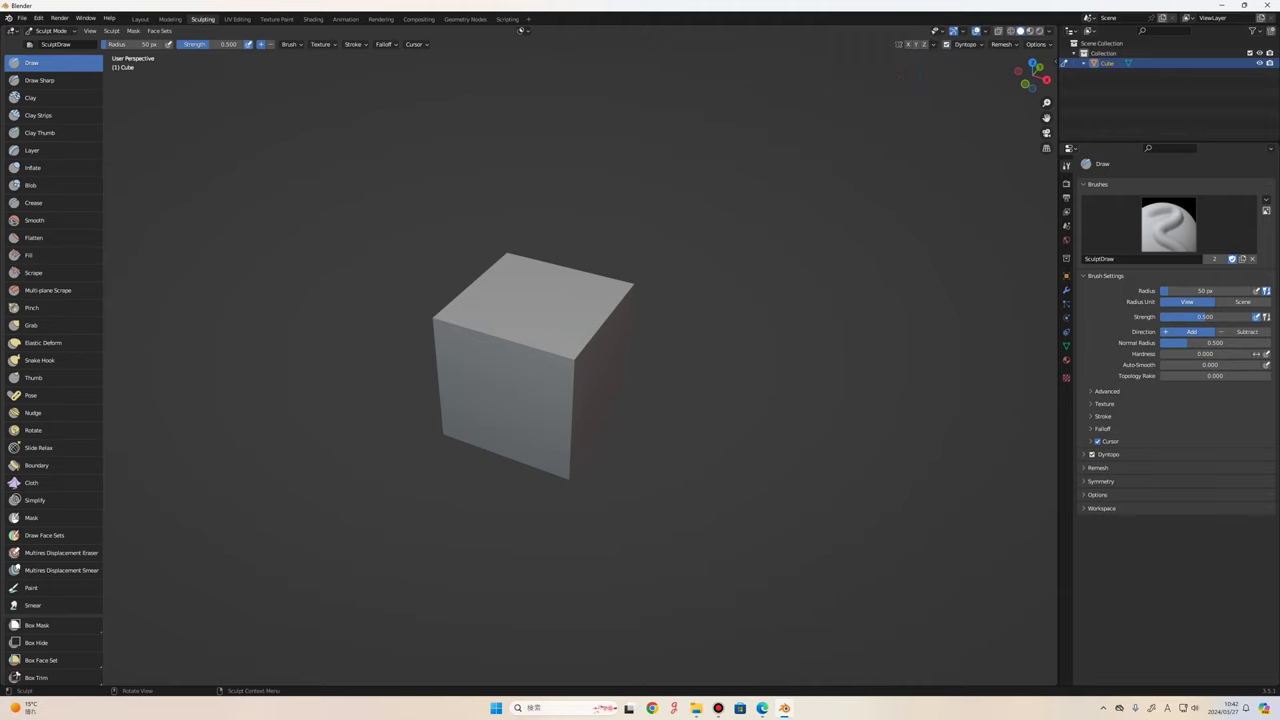
{"action": "scroll", "coordinate": [598, 394], "scroll_direction": "up", "scroll_amount": 3}
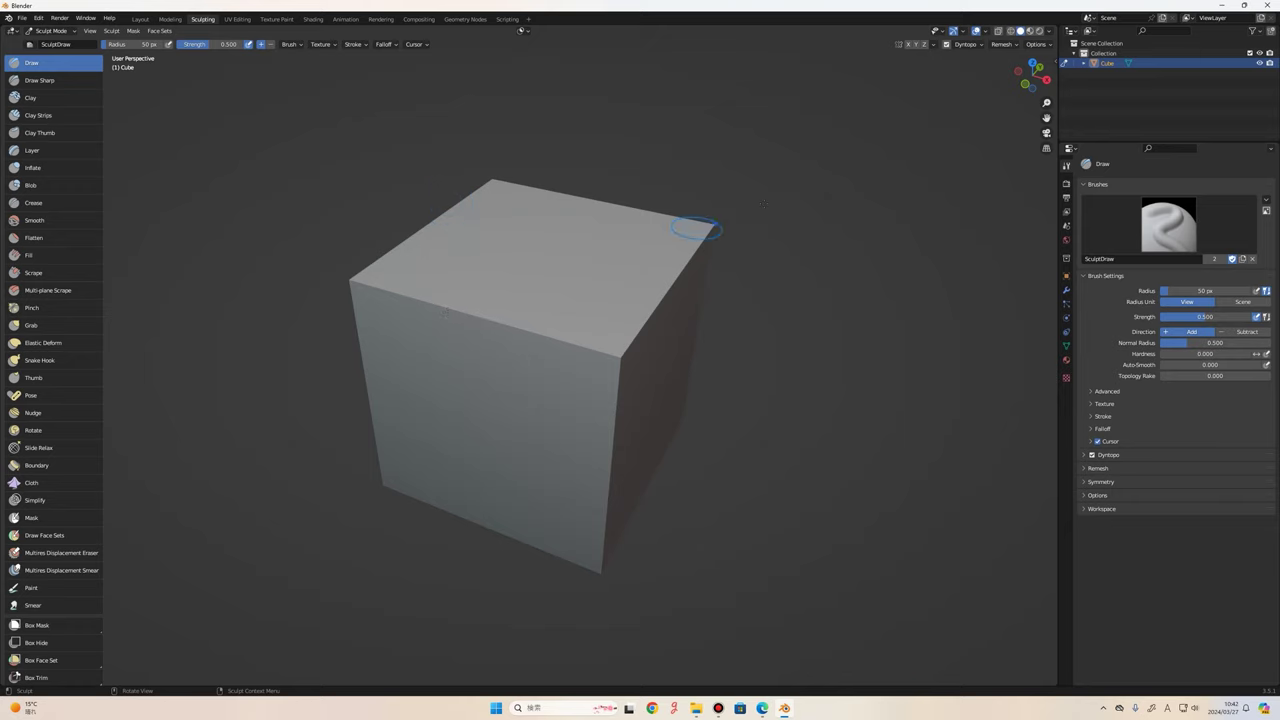
{"action": "left_click", "coordinate": [909, 46]}
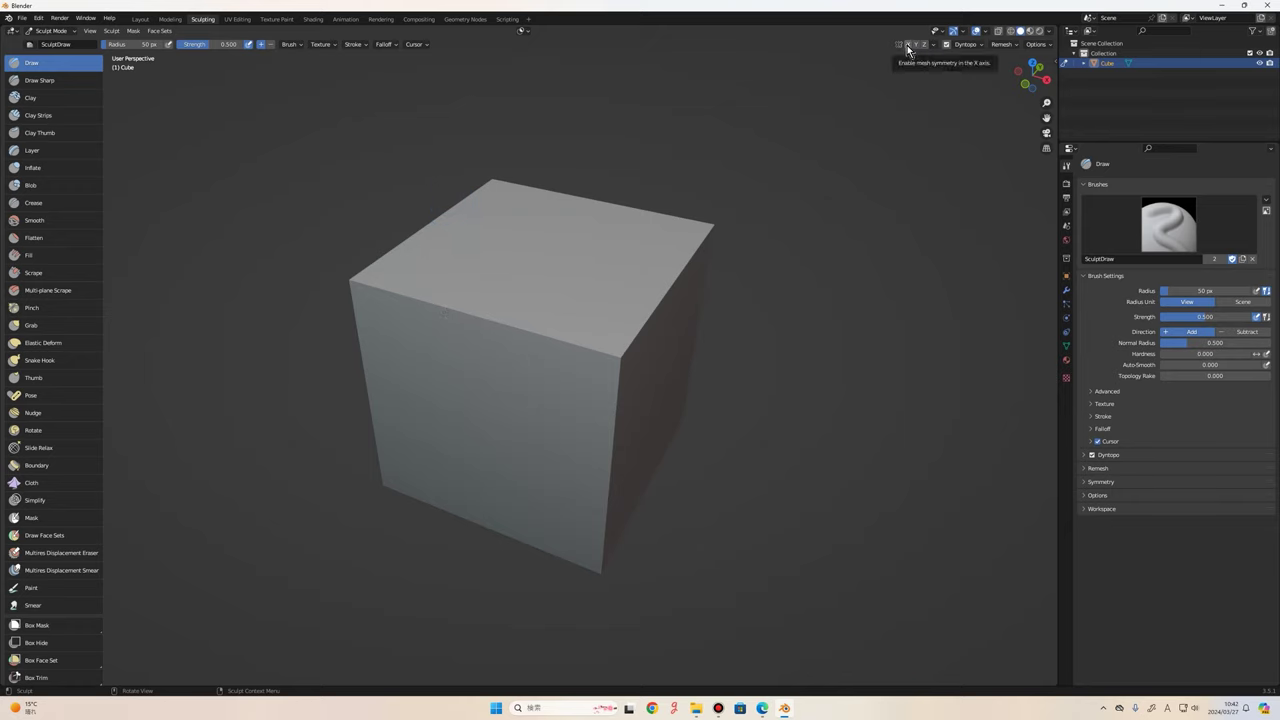
{"action": "left_click", "coordinate": [907, 45]}
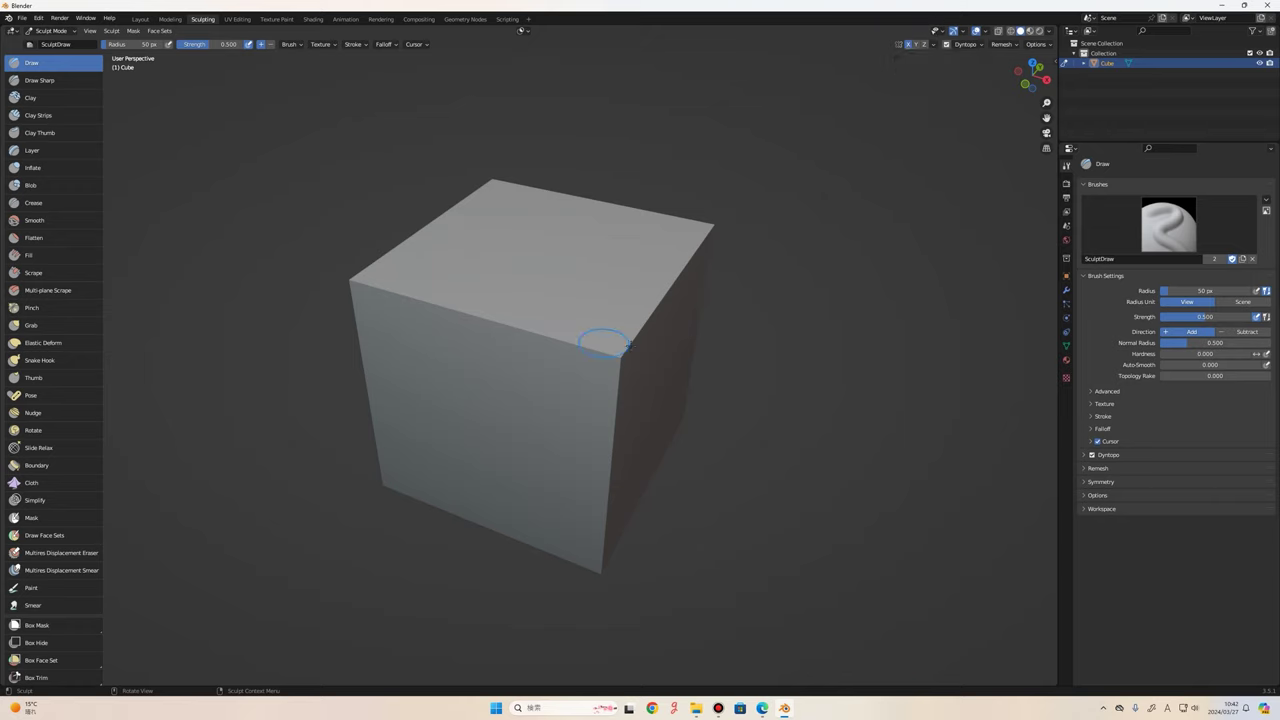
Draw mirrored bumpy ridges along the cube's top front edge with the Draw brush.
{"action": "mouse_move", "coordinate": [603, 343]}
{"action": "left_mouse_down"}
{"action": "mouse_move", "coordinate": [530, 350]}
{"action": "mouse_move", "coordinate": [571, 323]}
{"action": "mouse_move", "coordinate": [600, 271]}
{"action": "mouse_move", "coordinate": [605, 300]}
{"action": "mouse_move", "coordinate": [625, 302]}
{"action": "left_mouse_up"}
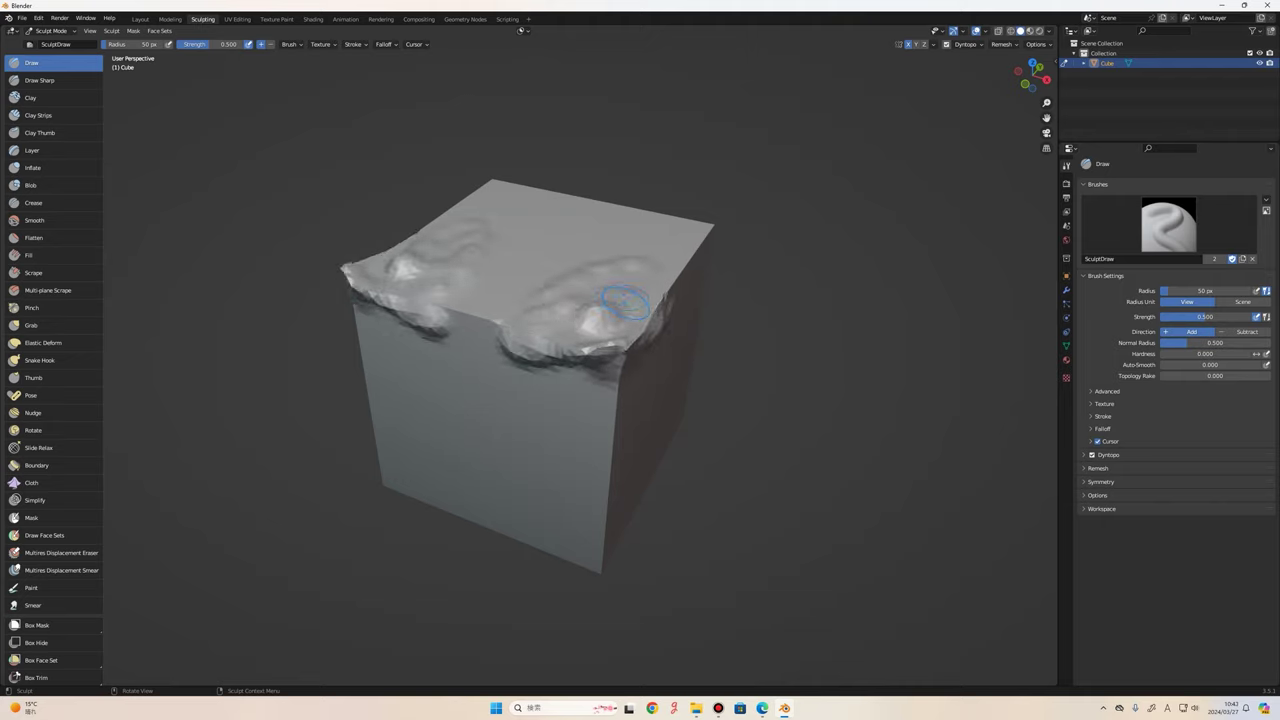
{"action": "scroll", "coordinate": [625, 302], "scroll_direction": "up", "scroll_amount": 2}
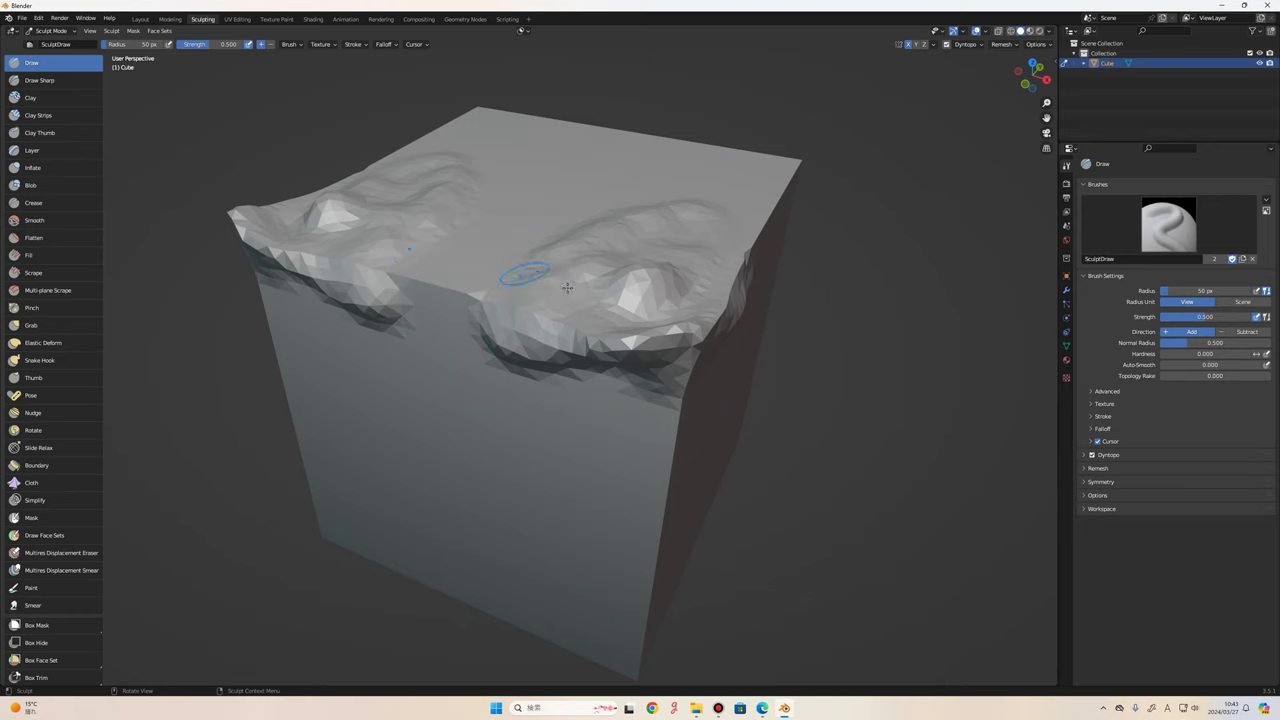
{"action": "scroll", "coordinate": [567, 287], "scroll_direction": "down", "scroll_amount": 2}
{"action": "middle_click_drag", "start_coordinate": [567, 287], "coordinate": [600, 337]}
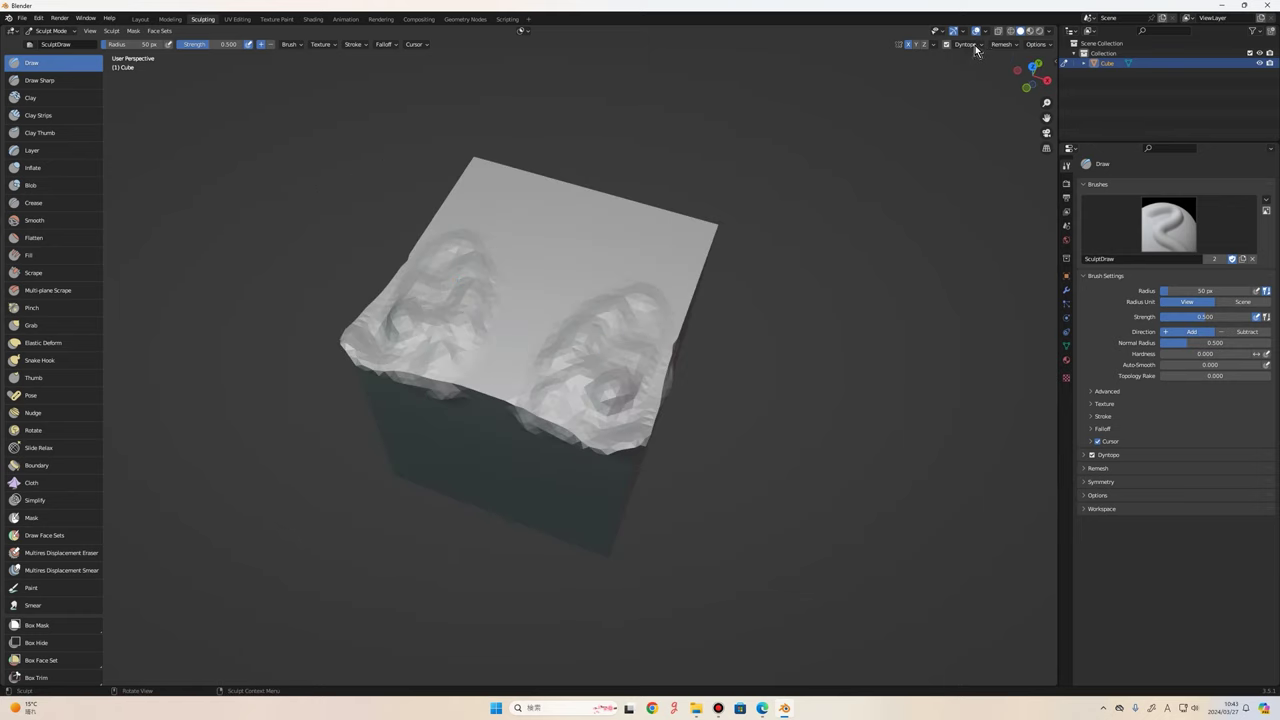
Inspect the new triangulated mesh in wireframe, then return to solid shading and orbit around it.
{"action": "left_click", "coordinate": [1017, 33]}
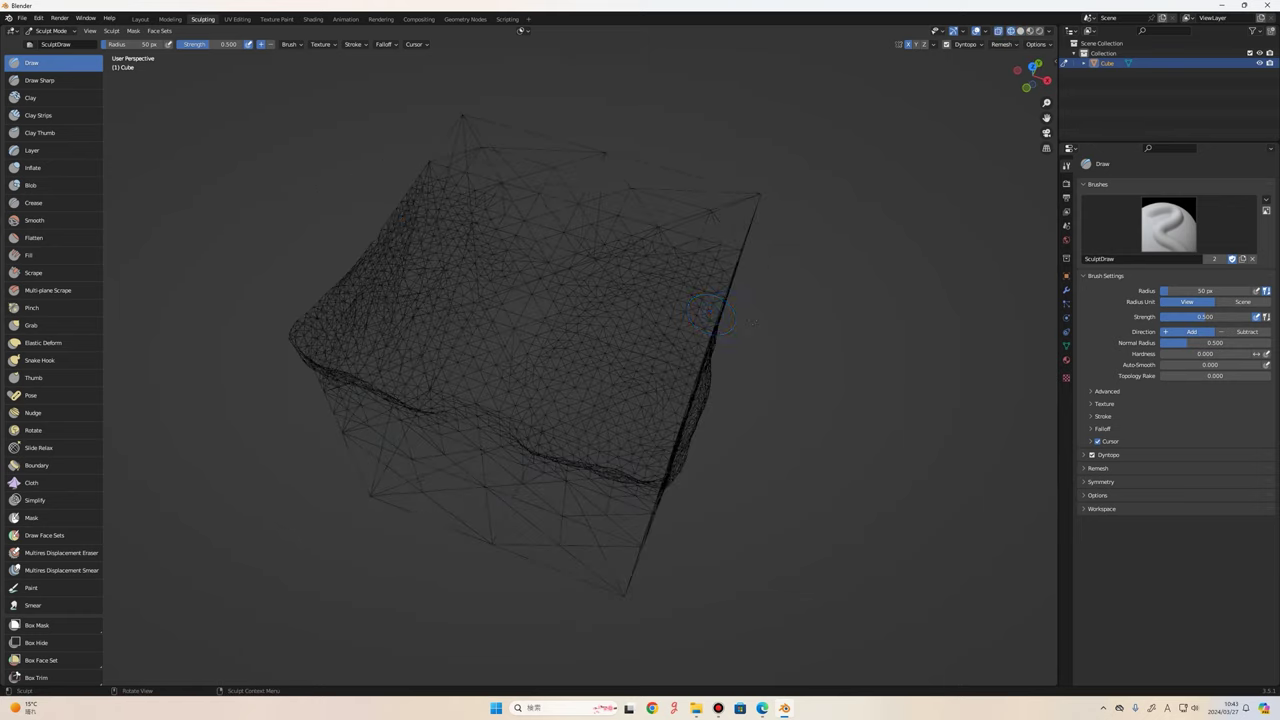
{"action": "mouse_move", "coordinate": [700, 400]}
{"action": "middle_mouse_down"}
{"action": "mouse_move", "coordinate": [700, 260]}
{"action": "mouse_move", "coordinate": [640, 400]}
{"action": "mouse_move", "coordinate": [655, 385]}
{"action": "middle_mouse_up"}
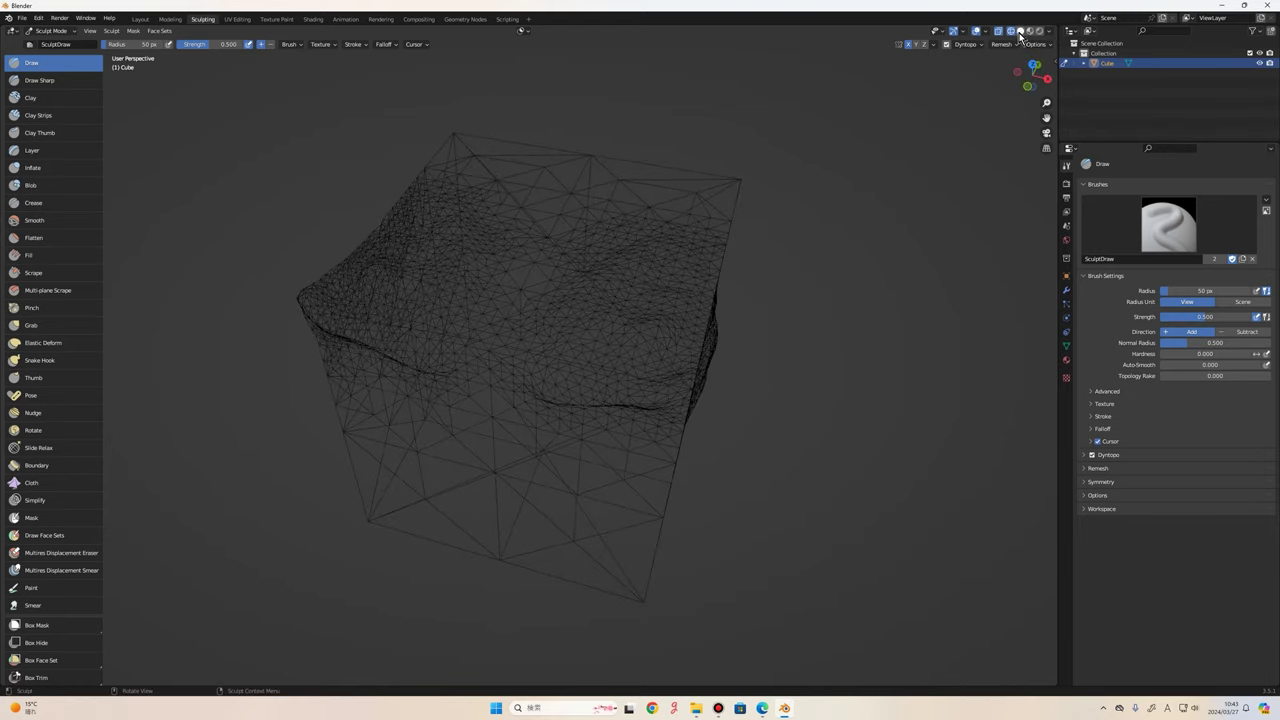
{"action": "left_click", "coordinate": [1020, 31]}
{"action": "middle_click_drag", "start_coordinate": [600, 310], "coordinate": [590, 295]}
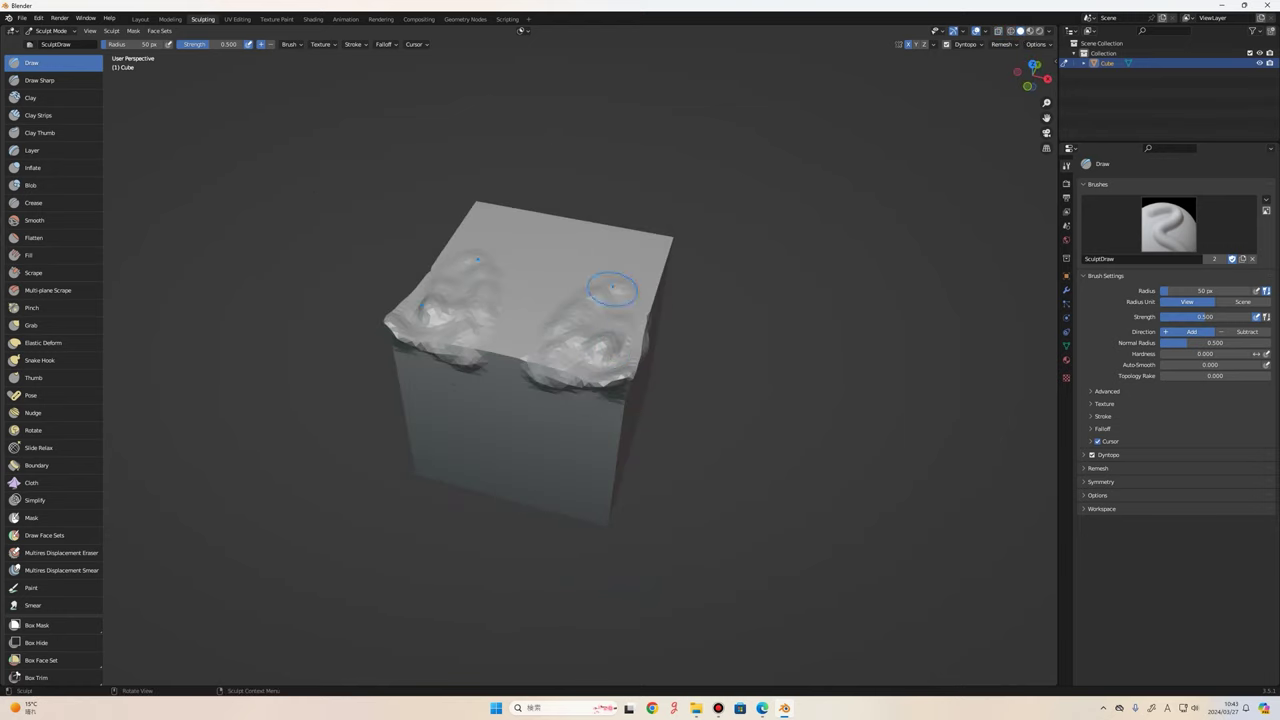
{"action": "scroll", "coordinate": [657, 352], "scroll_direction": "up", "scroll_amount": 4}
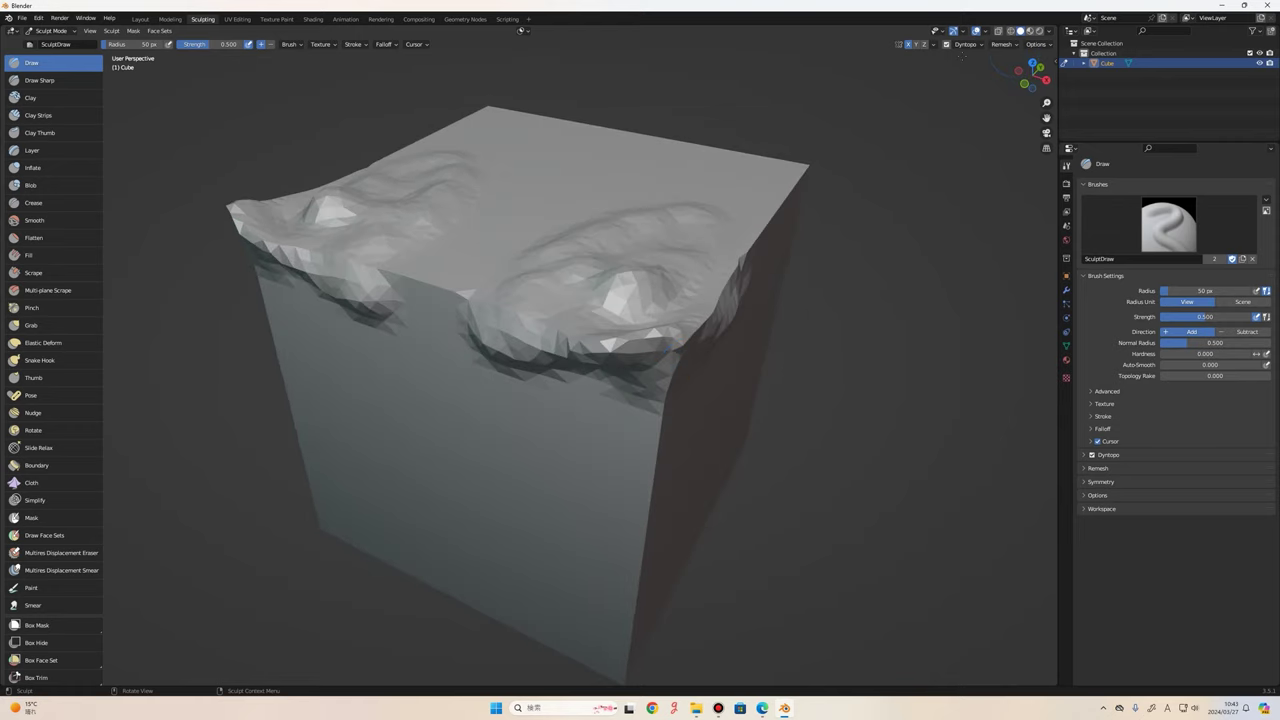
{"action": "scroll", "coordinate": [615, 368], "scroll_direction": "down", "scroll_amount": 3}
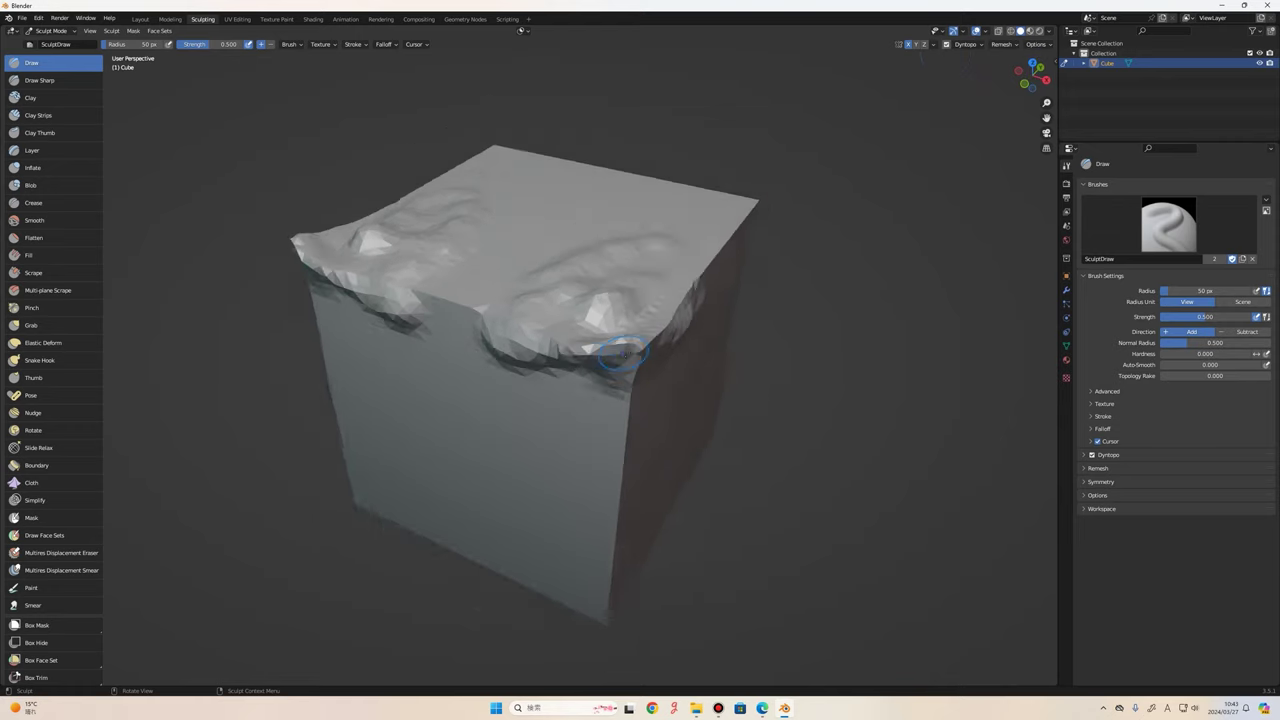
{"action": "scroll", "coordinate": [615, 368], "scroll_direction": "down", "scroll_amount": 1}
{"action": "scroll", "coordinate": [905, 78], "scroll_direction": "up", "scroll_amount": 5}
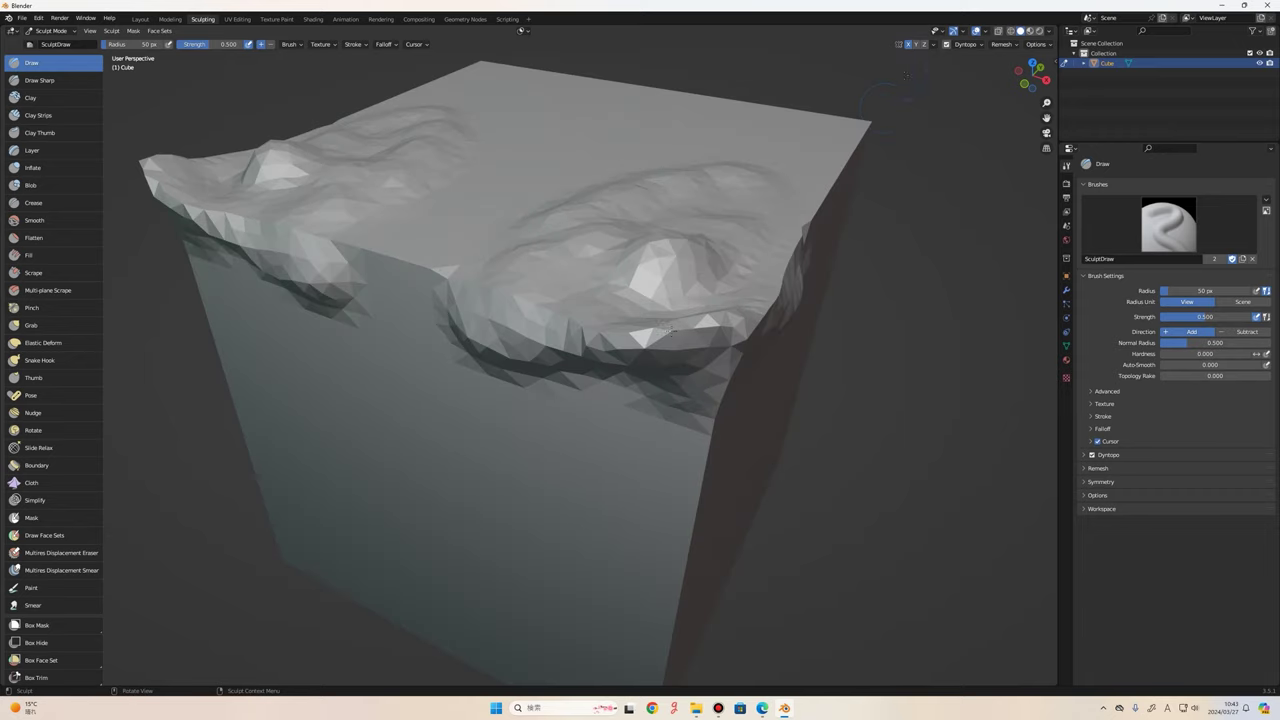
{"action": "scroll", "coordinate": [695, 330], "scroll_direction": "down", "scroll_amount": 2}
{"action": "scroll", "coordinate": [640, 350], "scroll_direction": "down", "scroll_amount": 2}
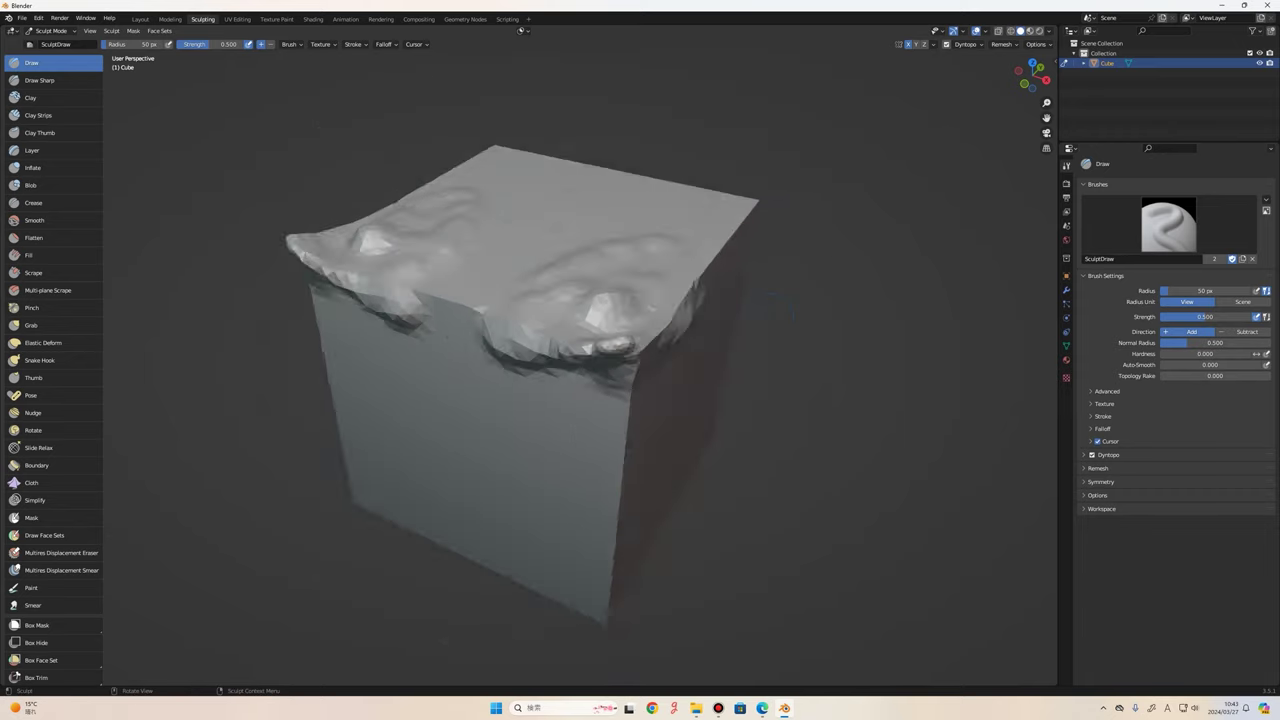
{"action": "scroll", "coordinate": [565, 385], "scroll_direction": "down", "scroll_amount": 2}
{"action": "middle_click_drag", "start_coordinate": [565, 384], "coordinate": [540, 380]}
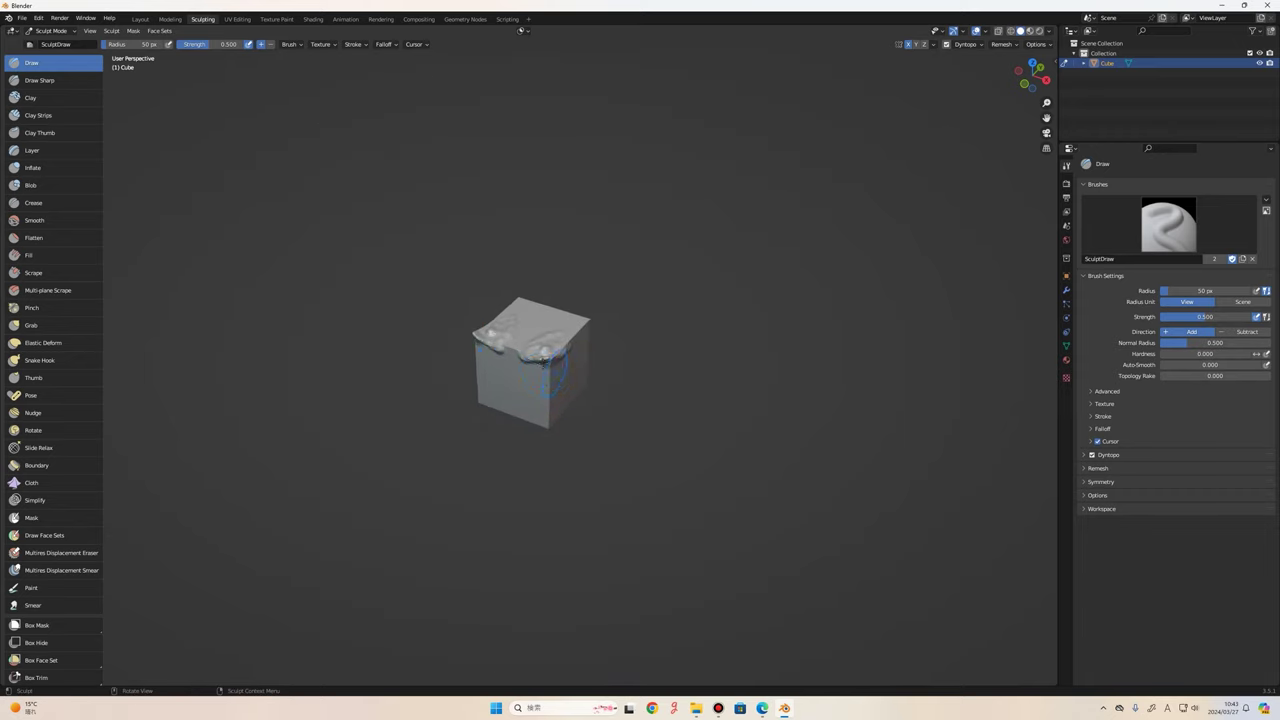
Zoom in and add bumpy Draw-brush detail to both top blobs, especially the right lump.
{"action": "scroll", "coordinate": [557, 378], "scroll_direction": "up", "scroll_amount": 3}
{"action": "scroll", "coordinate": [557, 378], "scroll_direction": "up", "scroll_amount": 3}
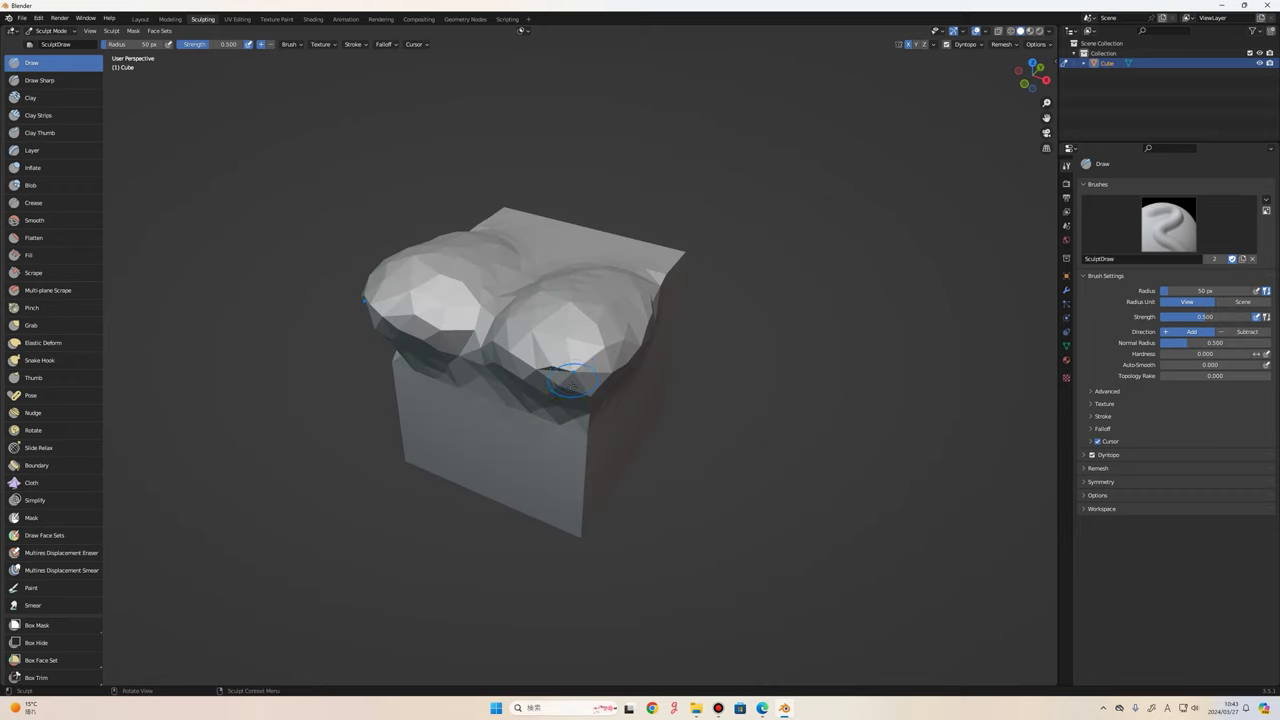
{"action": "scroll", "coordinate": [557, 378], "scroll_direction": "down", "scroll_amount": 4}
{"action": "scroll", "coordinate": [557, 378], "scroll_direction": "down", "scroll_amount": 3}
{"action": "scroll", "coordinate": [557, 378], "scroll_direction": "up", "scroll_amount": 5}
{"action": "scroll", "coordinate": [557, 378], "scroll_direction": "up", "scroll_amount": 5}
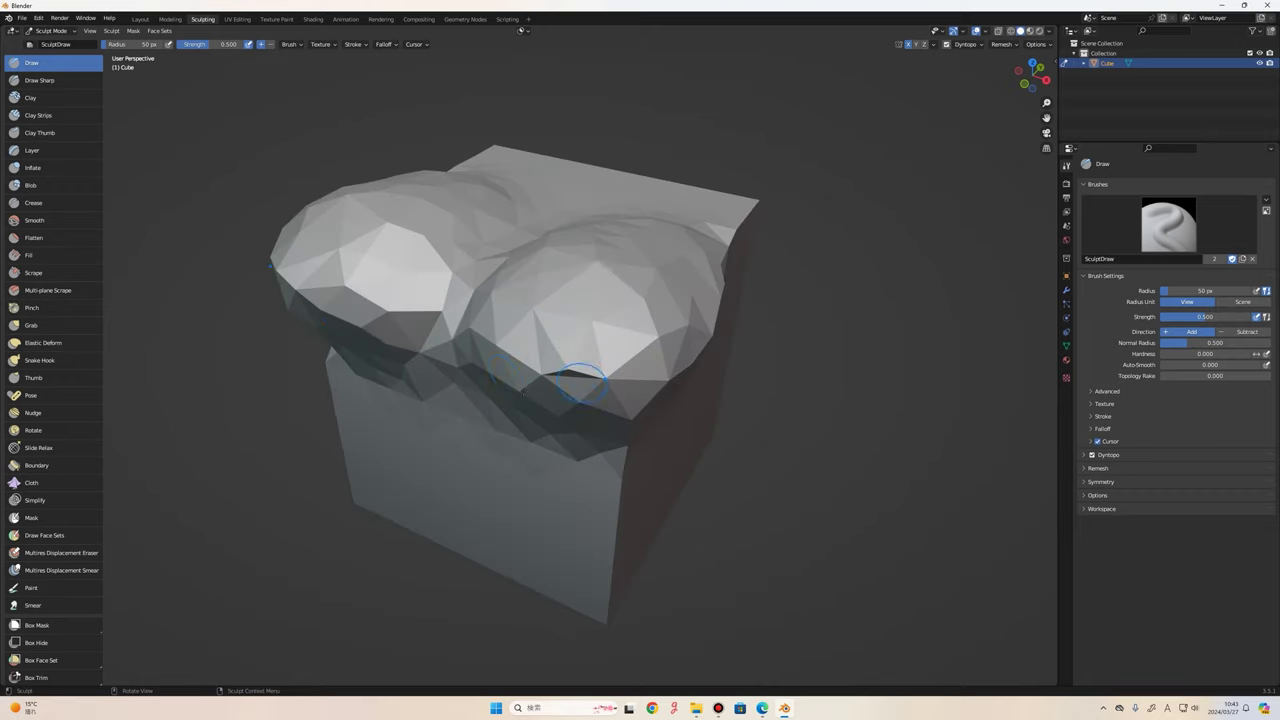
{"action": "middle_click_drag", "start_coordinate": [557, 378], "coordinate": [485, 330]}
{"action": "left_click_drag", "start_coordinate": [485, 330], "coordinate": [330, 275]}
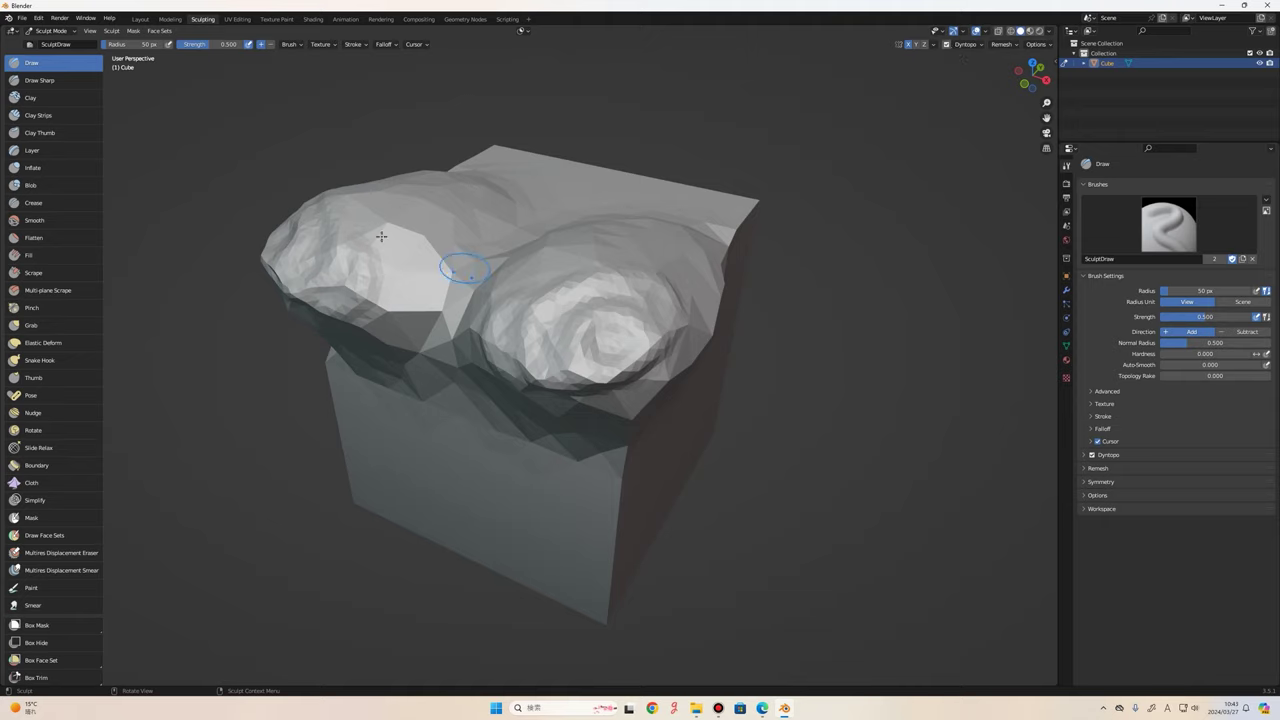
{"action": "left_click_drag", "start_coordinate": [430, 235], "coordinate": [579, 357]}
Zoom and orbit around the cube to inspect the lumps from several angles.
{"action": "scroll", "coordinate": [585, 360], "scroll_direction": "down", "scroll_amount": 2}
{"action": "scroll", "coordinate": [570, 360], "scroll_direction": "down", "scroll_amount": 4}
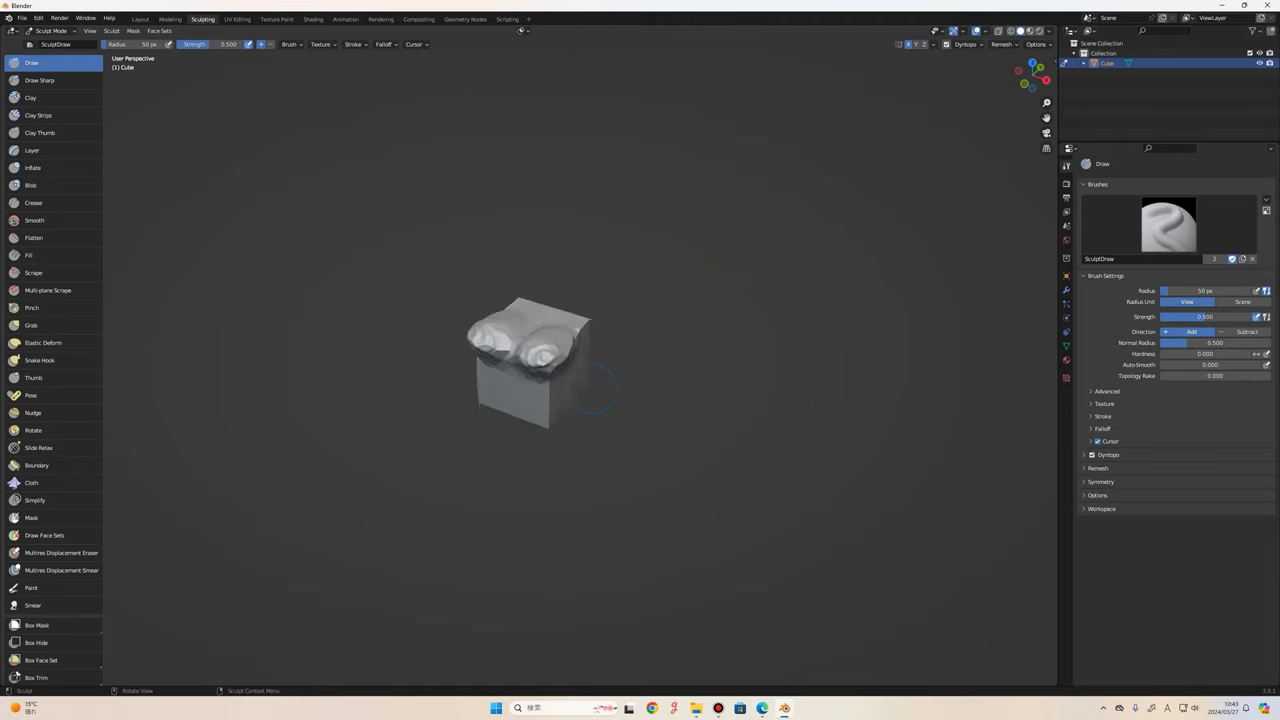
{"action": "scroll", "coordinate": [555, 358], "scroll_direction": "down", "scroll_amount": 3}
{"action": "middle_click_drag", "start_coordinate": [540, 356], "coordinate": [571, 368]}
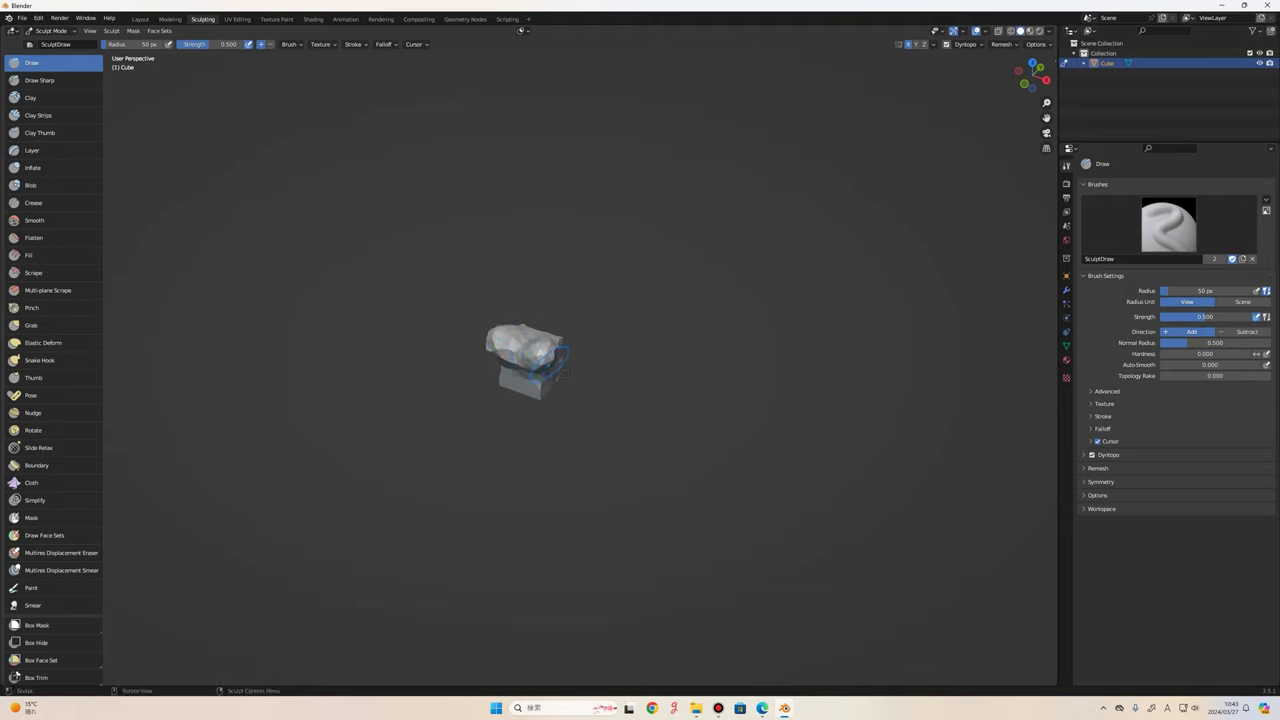
{"action": "scroll", "coordinate": [571, 368], "scroll_direction": "up", "scroll_amount": 2}
{"action": "scroll", "coordinate": [571, 368], "scroll_direction": "down", "scroll_amount": 2}
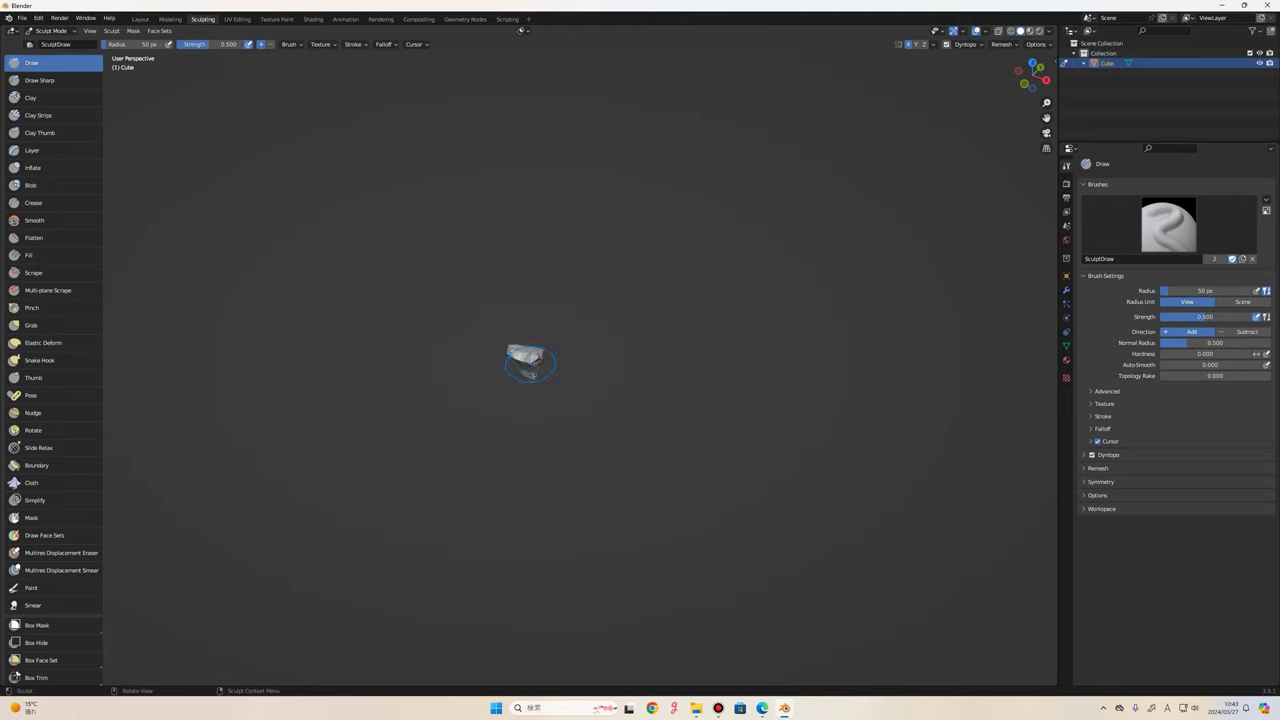
{"action": "scroll", "coordinate": [571, 368], "scroll_direction": "up", "scroll_amount": 3}
{"action": "scroll", "coordinate": [571, 368], "scroll_direction": "up", "scroll_amount": 4}
{"action": "middle_click_drag", "start_coordinate": [571, 368], "coordinate": [683, 343]}
{"action": "scroll", "coordinate": [690, 346], "scroll_direction": "up", "scroll_amount": 2}
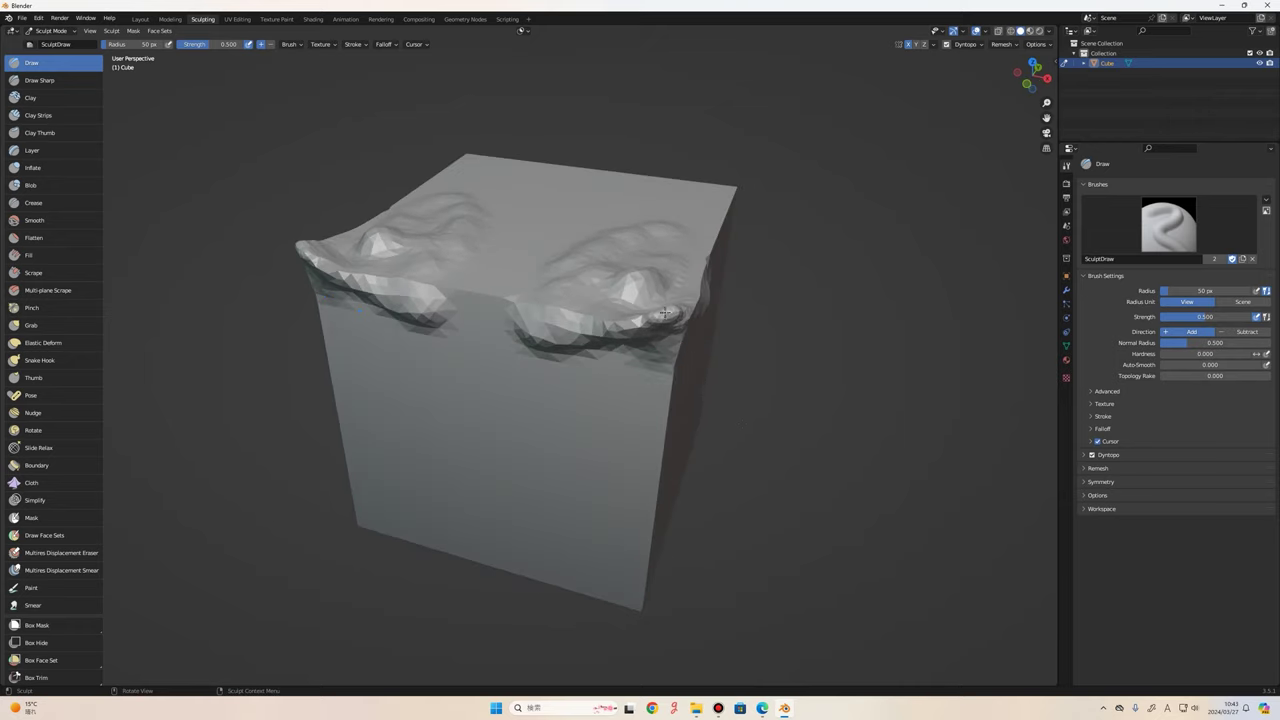
{"action": "scroll", "coordinate": [569, 366], "scroll_direction": "down", "scroll_amount": 3}
Sculpt a bulge on the front face and strokes down the cube's front edge.
{"action": "middle_click_drag", "start_coordinate": [569, 366], "coordinate": [551, 342]}
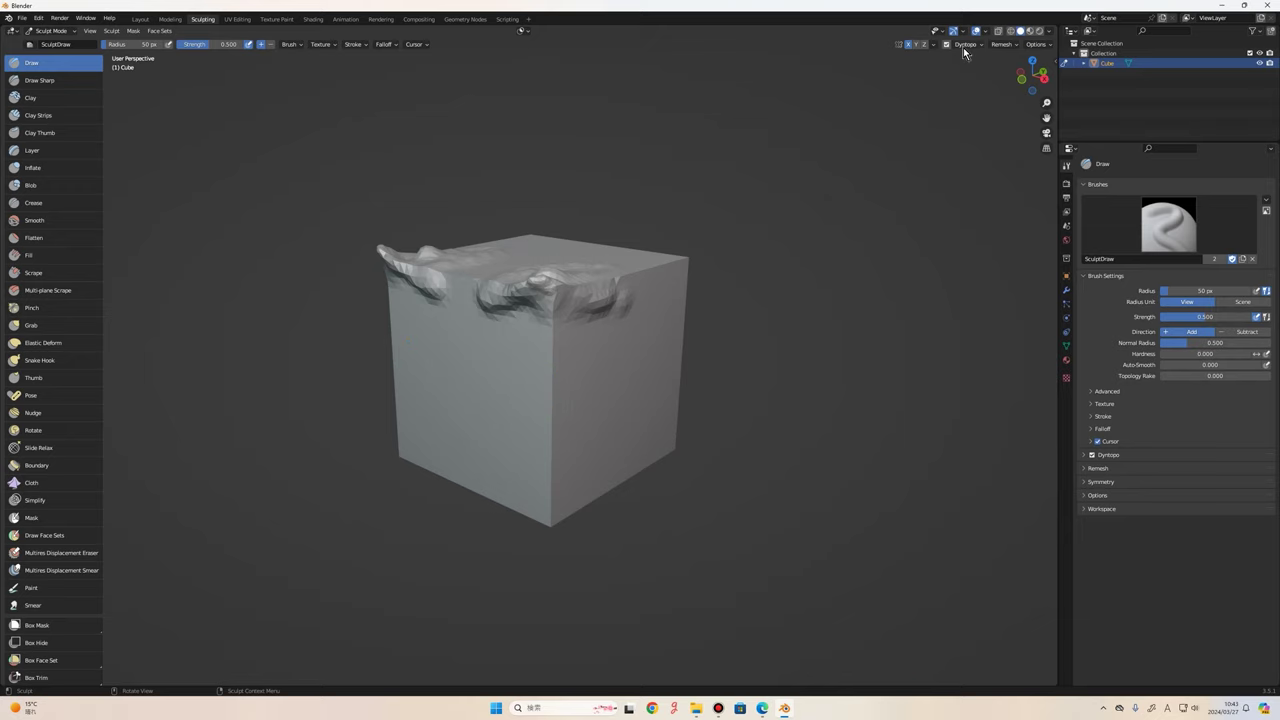
{"action": "scroll", "coordinate": [613, 361], "scroll_direction": "up", "scroll_amount": 6}
{"action": "left_click_drag", "start_coordinate": [612, 258], "coordinate": [600, 440]}
{"action": "left_click_drag", "start_coordinate": [630, 255], "coordinate": [610, 470]}
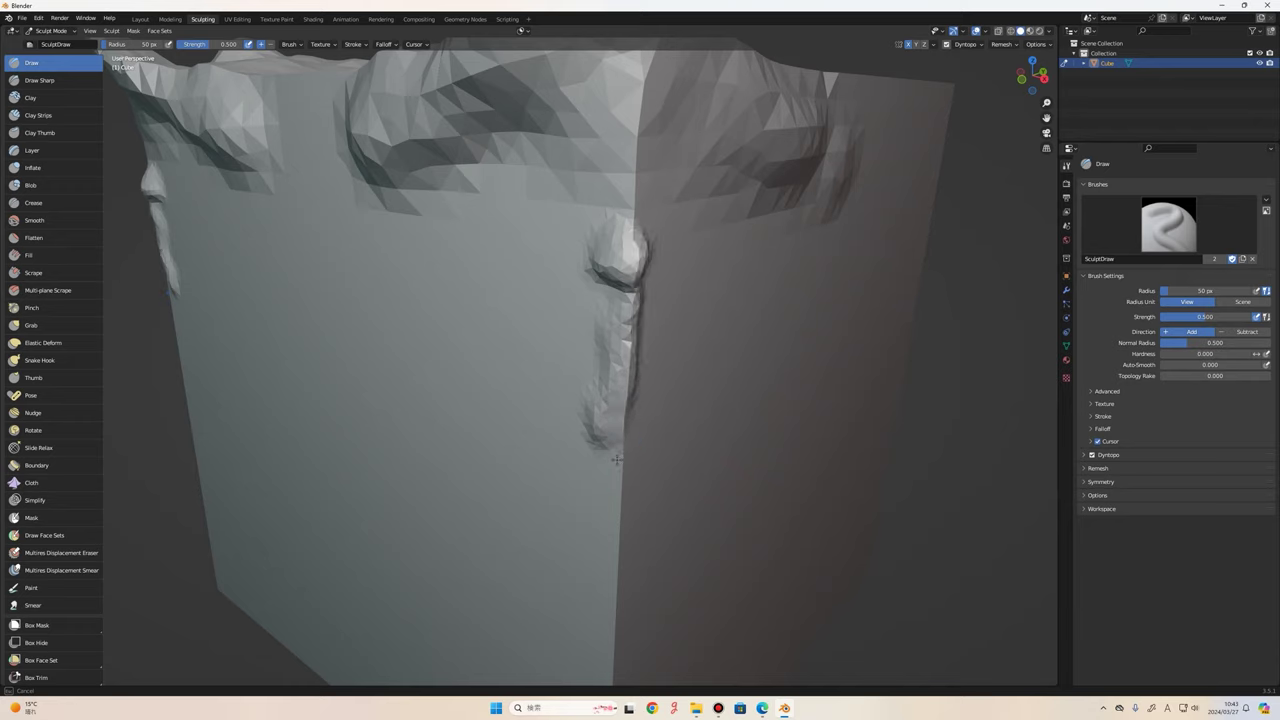
{"action": "scroll", "coordinate": [612, 436], "scroll_direction": "down", "scroll_amount": 6}
{"action": "scroll", "coordinate": [570, 410], "scroll_direction": "down", "scroll_amount": 2}
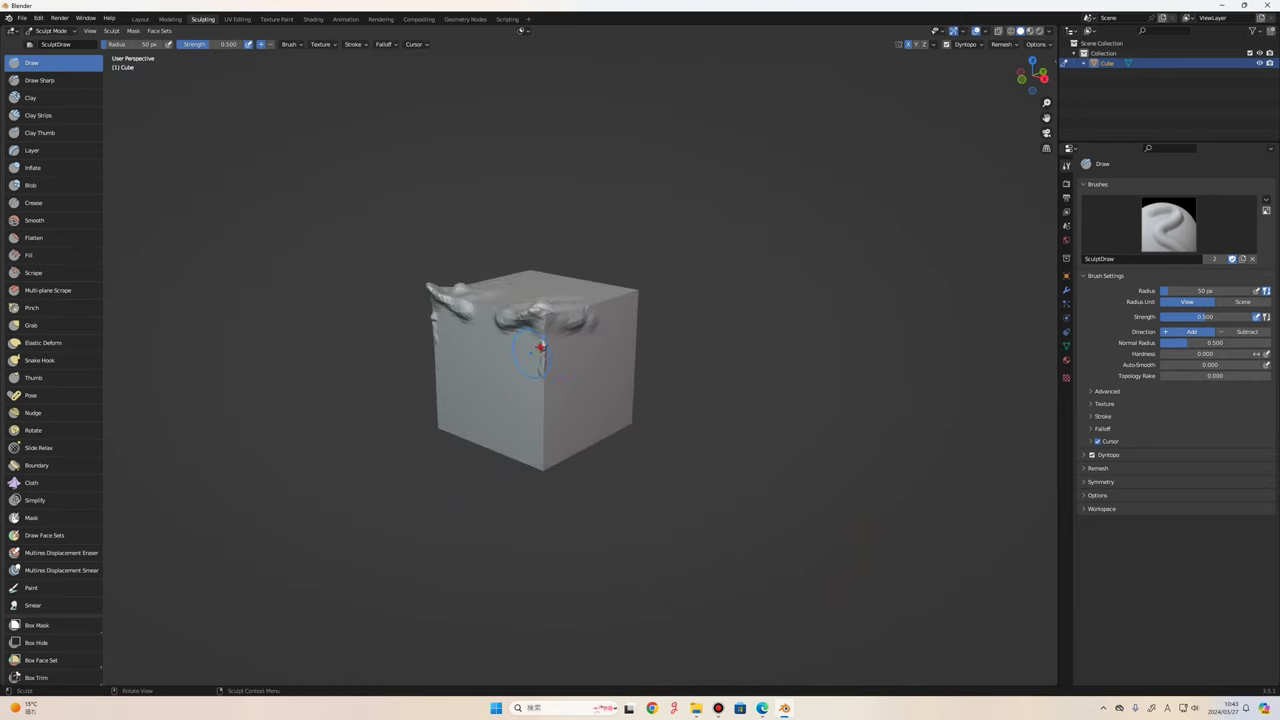
{"action": "scroll", "coordinate": [600, 350], "scroll_direction": "up", "scroll_amount": 3}
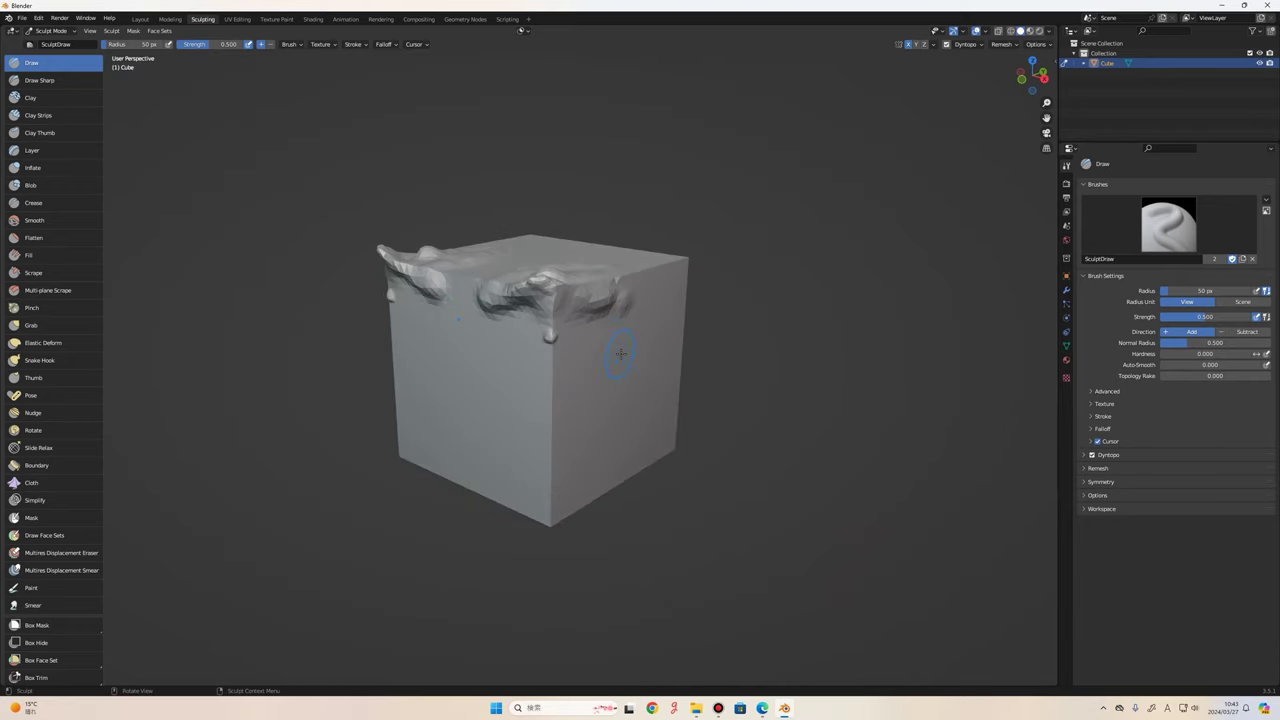
{"action": "middle_click_drag", "start_coordinate": [628, 372], "coordinate": [622, 395]}
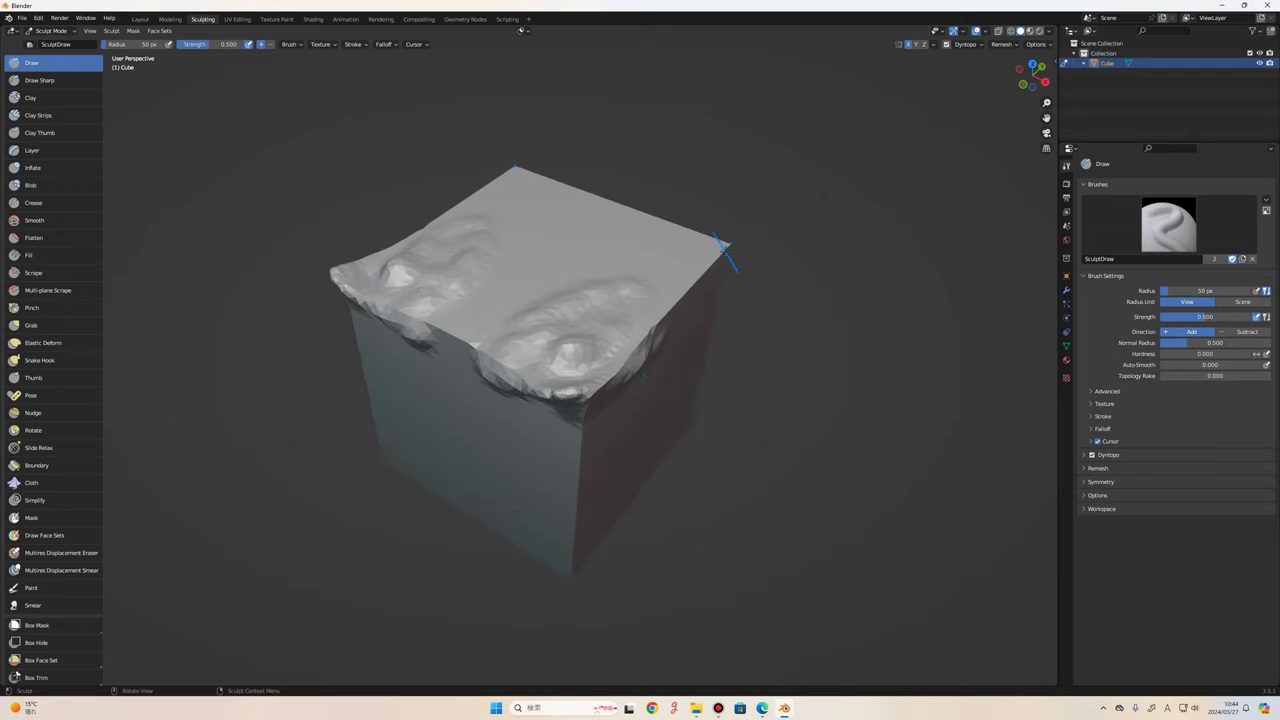
Enlarge the front-right lump and sculpt a mirrored stroke along the top edge.
{"action": "scroll", "coordinate": [565, 312], "scroll_direction": "down", "scroll_amount": 3}
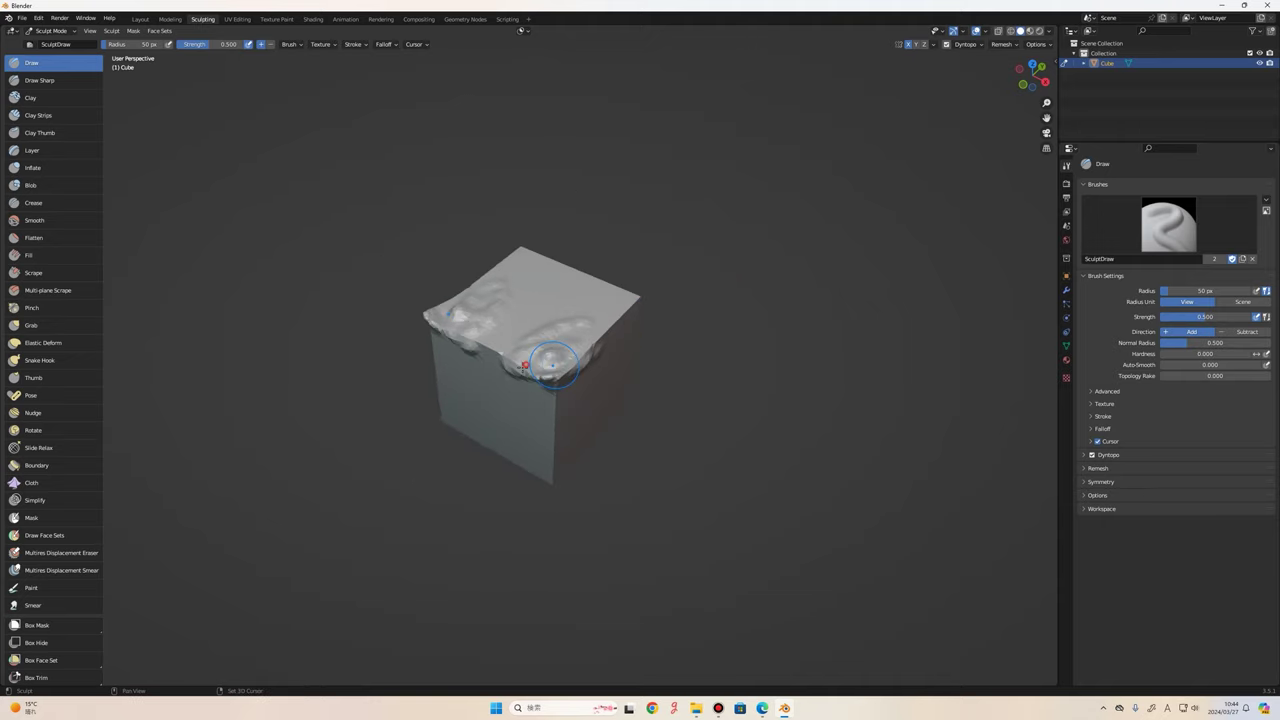
{"action": "left_click_drag", "start_coordinate": [564, 355], "coordinate": [592, 352]}
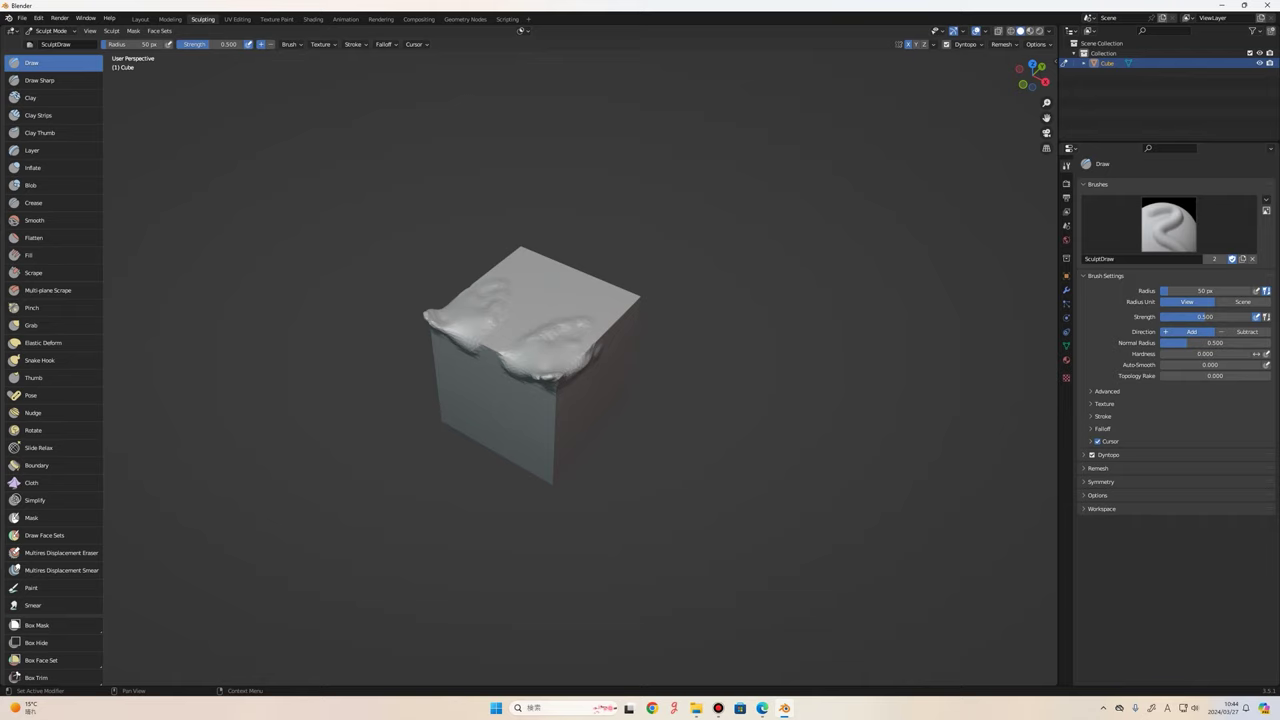
{"action": "scroll", "coordinate": [600, 300], "scroll_direction": "up", "scroll_amount": 4}
{"action": "middle_click_drag", "start_coordinate": [600, 300], "coordinate": [600, 260]}
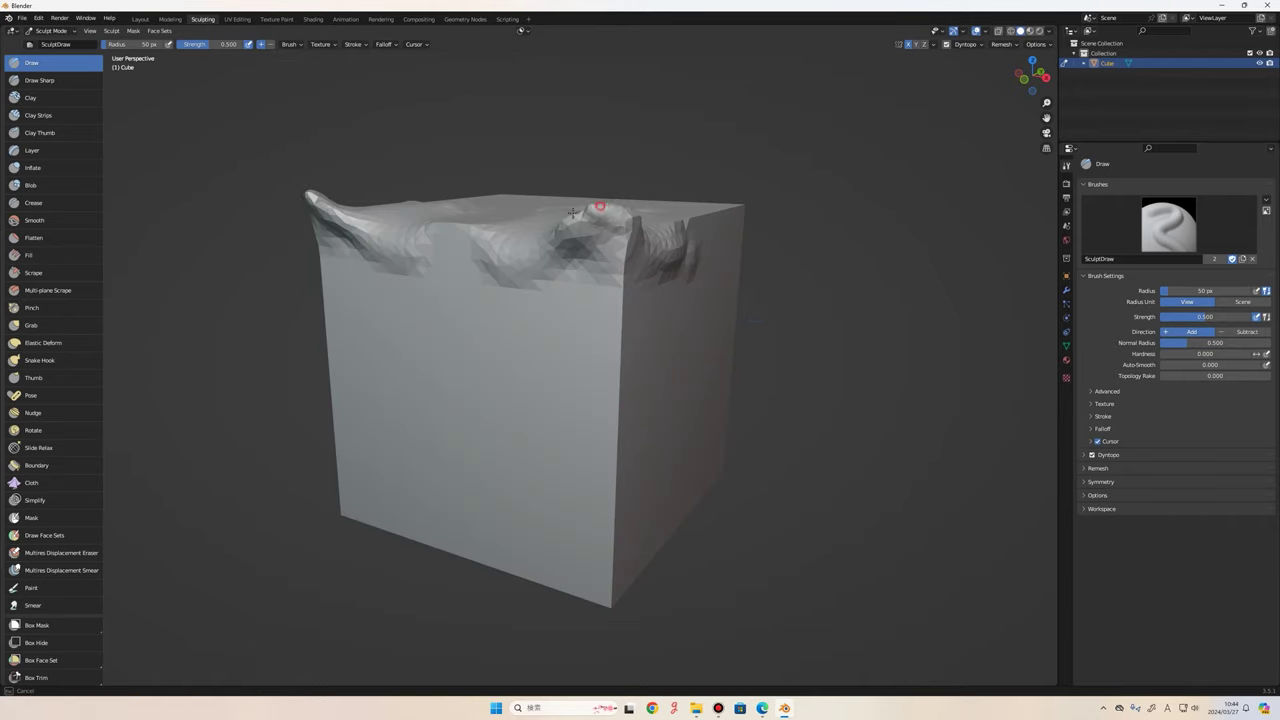
{"action": "left_click_drag", "start_coordinate": [600, 215], "coordinate": [620, 260]}
{"action": "middle_click_drag", "start_coordinate": [620, 260], "coordinate": [652, 298]}
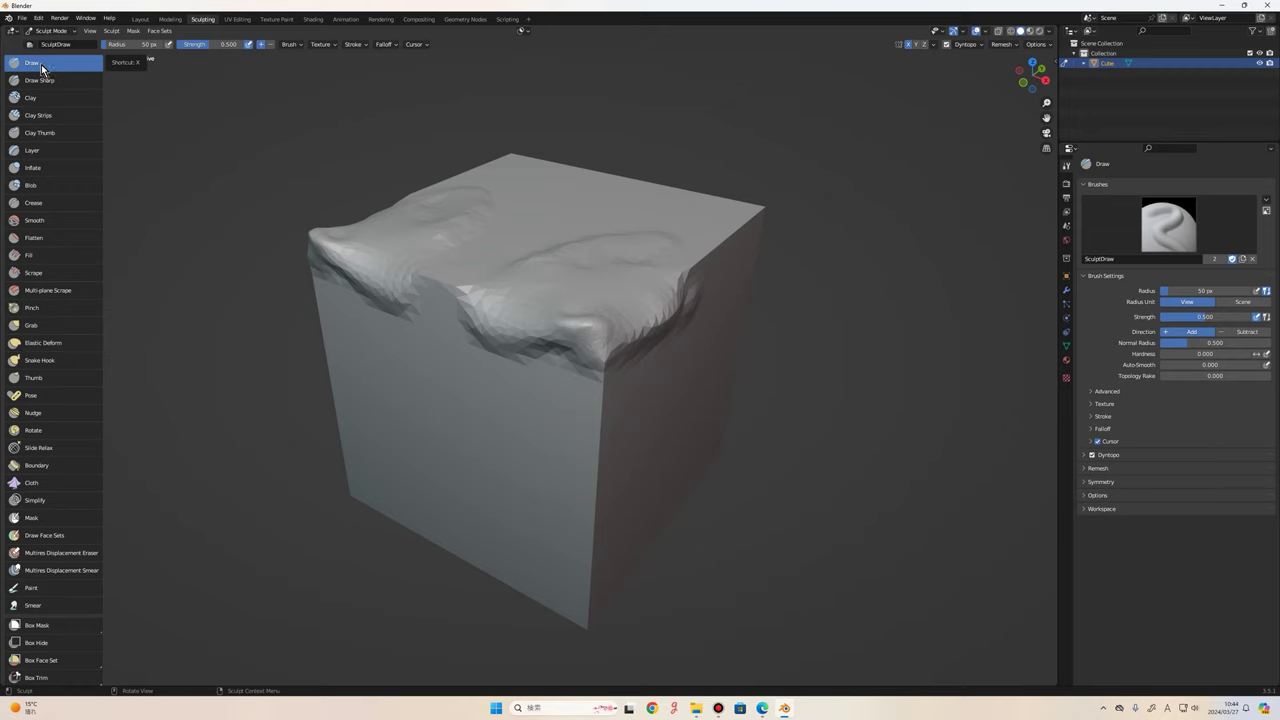
Build a larger ridge on the front top edge and a bumpy ridge down the front edge.
{"action": "middle_click_drag", "start_coordinate": [500, 286], "coordinate": [556, 335]}
{"action": "mouse_move", "coordinate": [556, 335]}
{"action": "left_mouse_down"}
{"action": "mouse_move", "coordinate": [540, 345]}
{"action": "mouse_move", "coordinate": [556, 423]}
{"action": "left_mouse_up"}
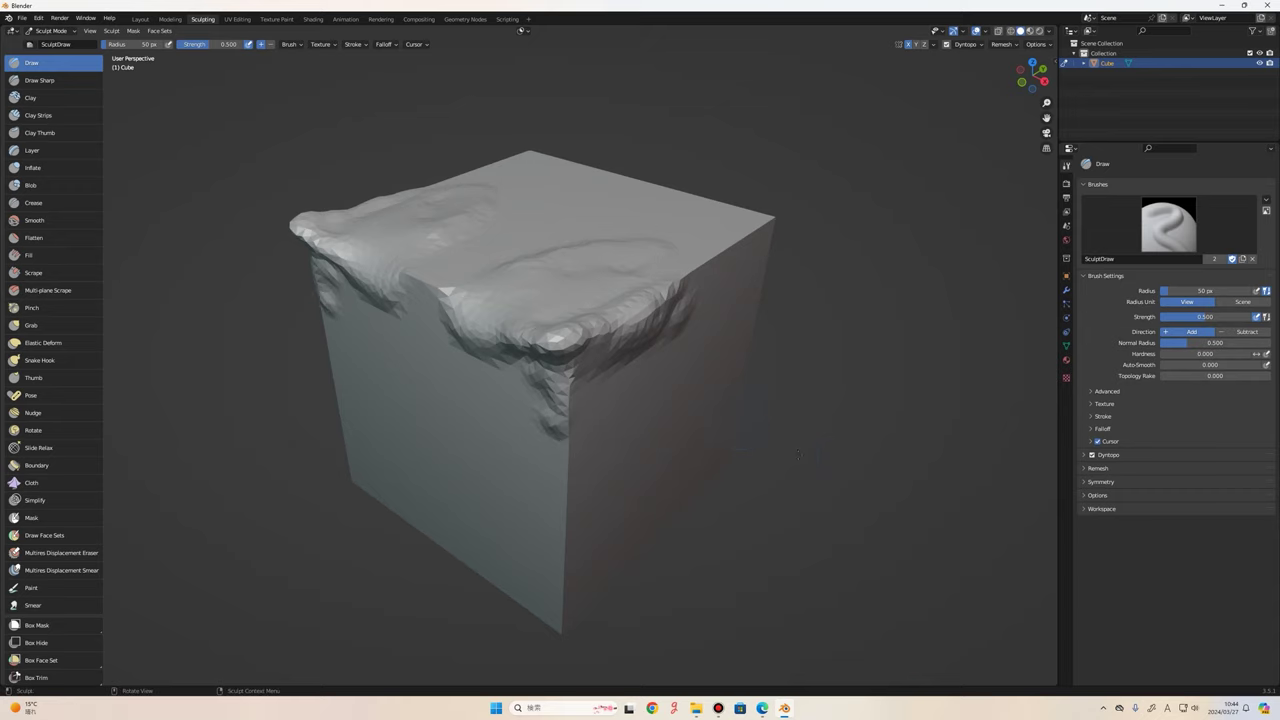
{"action": "middle_click_drag", "start_coordinate": [797, 453], "coordinate": [553, 364]}
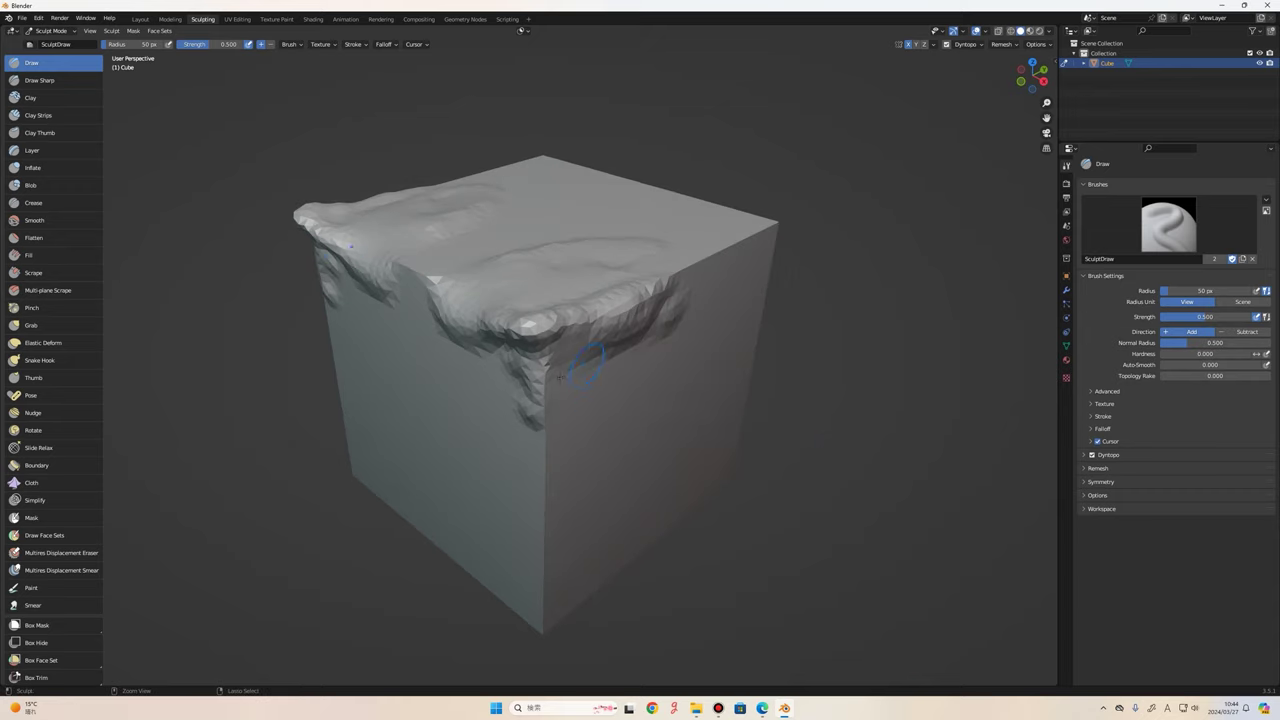
{"action": "mouse_move", "coordinate": [587, 364]}
{"action": "left_mouse_down"}
{"action": "mouse_move", "coordinate": [549, 379]}
{"action": "mouse_move", "coordinate": [573, 333]}
{"action": "mouse_move", "coordinate": [540, 326]}
{"action": "left_mouse_up"}
{"action": "mouse_move", "coordinate": [540, 326]}
{"action": "middle_mouse_down"}
{"action": "mouse_move", "coordinate": [680, 330]}
{"action": "mouse_move", "coordinate": [645, 290]}
{"action": "middle_mouse_up"}
Reshape the top-left and top-front areas and smooth the top edge into the front corner.
{"action": "left_click_drag", "start_coordinate": [575, 282], "coordinate": [522, 512], "text": "shift"}
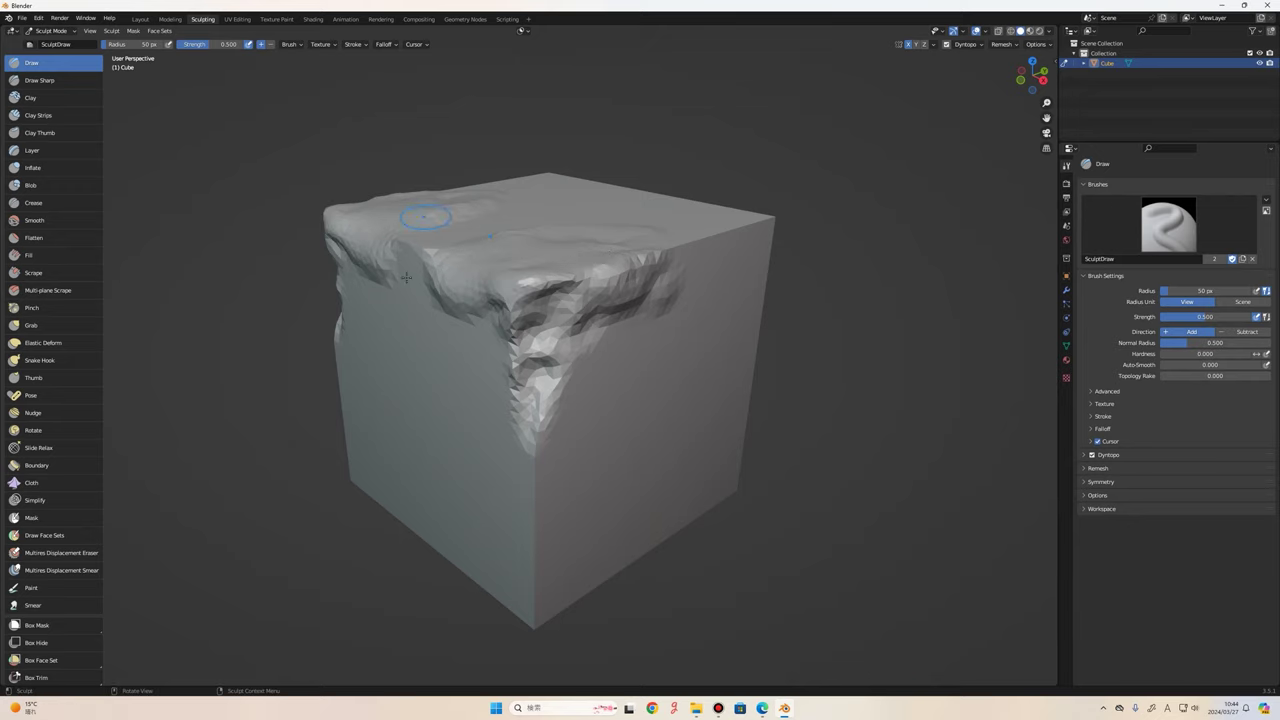
{"action": "middle_click_drag", "start_coordinate": [523, 437], "coordinate": [615, 462]}
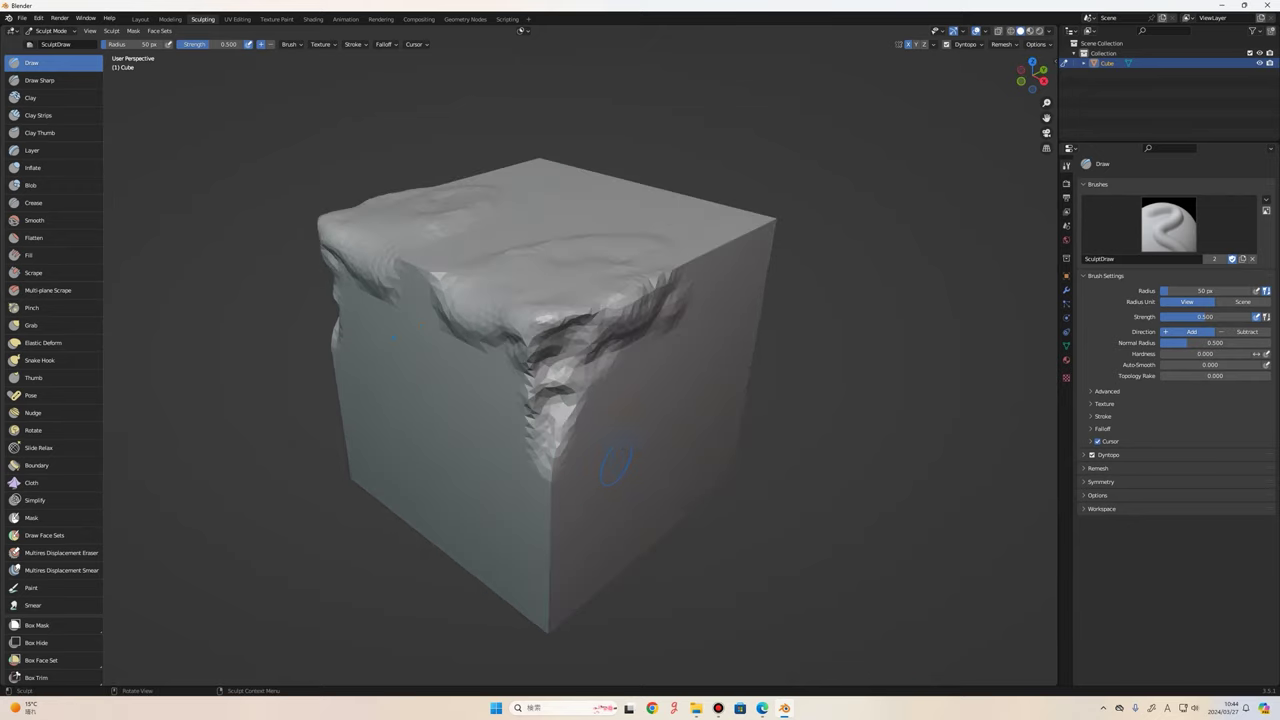
{"action": "left_click_drag", "start_coordinate": [580, 330], "coordinate": [519, 292], "text": "shift"}
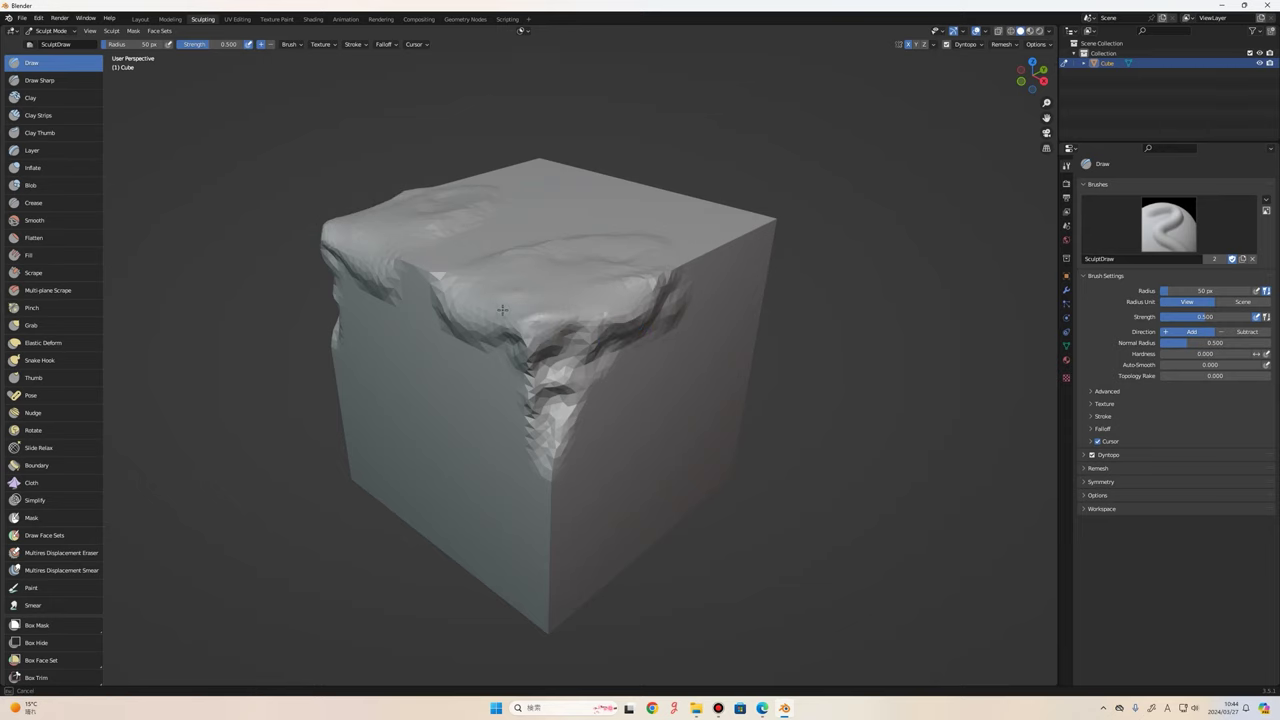
{"action": "mouse_move", "coordinate": [666, 285]}
{"action": "left_mouse_down", "text": "shift"}
{"action": "mouse_move", "coordinate": [530, 482]}
{"action": "mouse_move", "coordinate": [507, 340]}
{"action": "left_mouse_up", "text": "shift"}
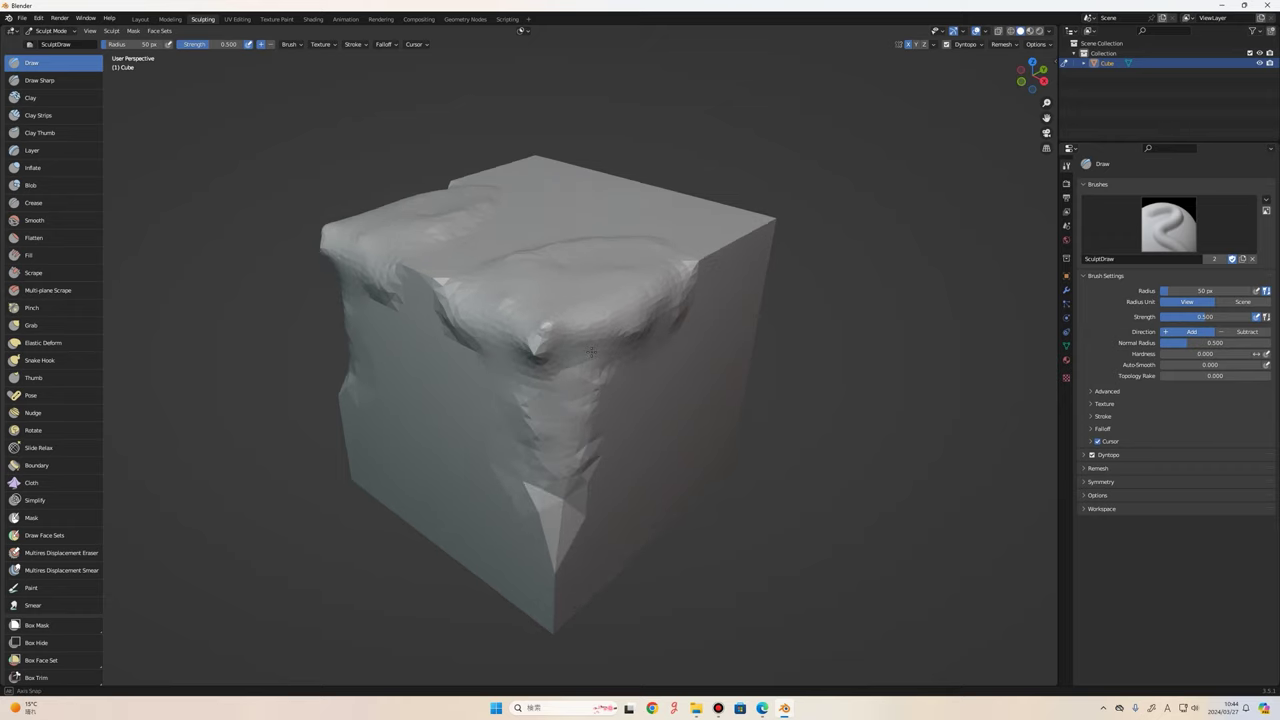
{"action": "mouse_move", "coordinate": [512, 339]}
{"action": "middle_mouse_down"}
{"action": "mouse_move", "coordinate": [637, 342]}
{"action": "mouse_move", "coordinate": [733, 306]}
{"action": "middle_mouse_up"}
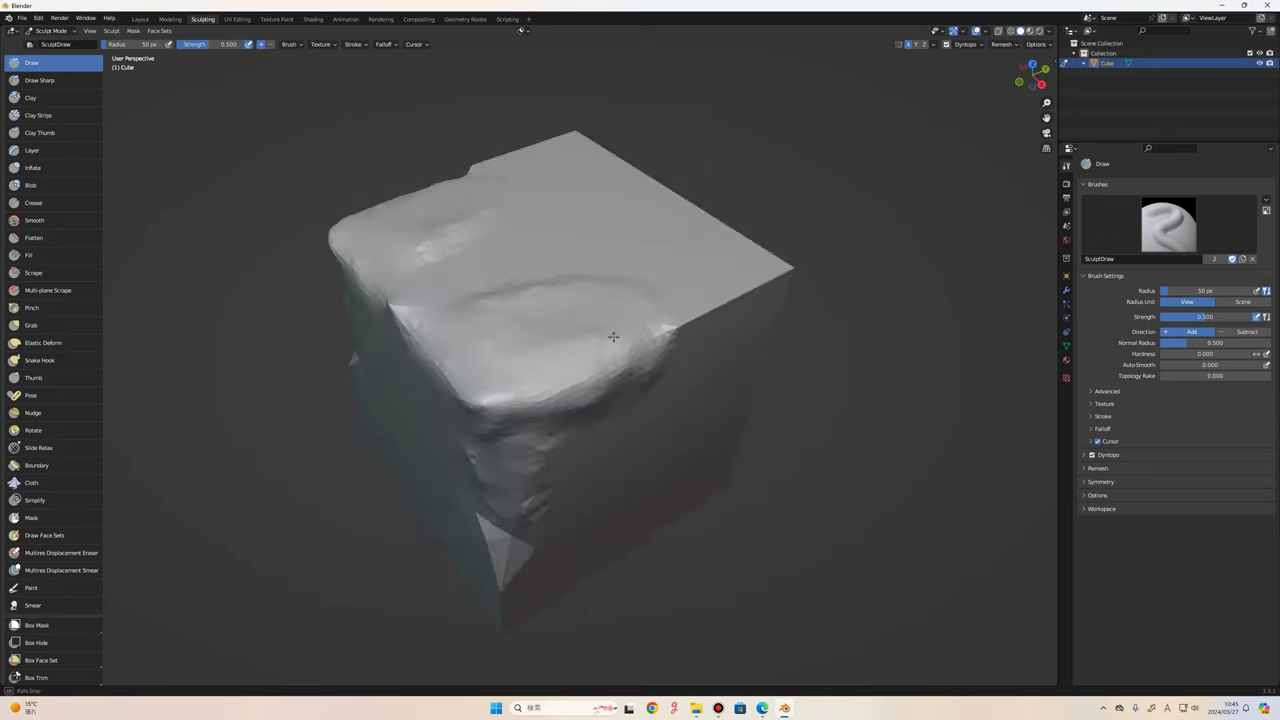
Smooth the faceted top-right corner, the right edge and the bumps on the top face.
{"action": "left_click_drag", "start_coordinate": [733, 306], "coordinate": [665, 320], "text": "shift"}
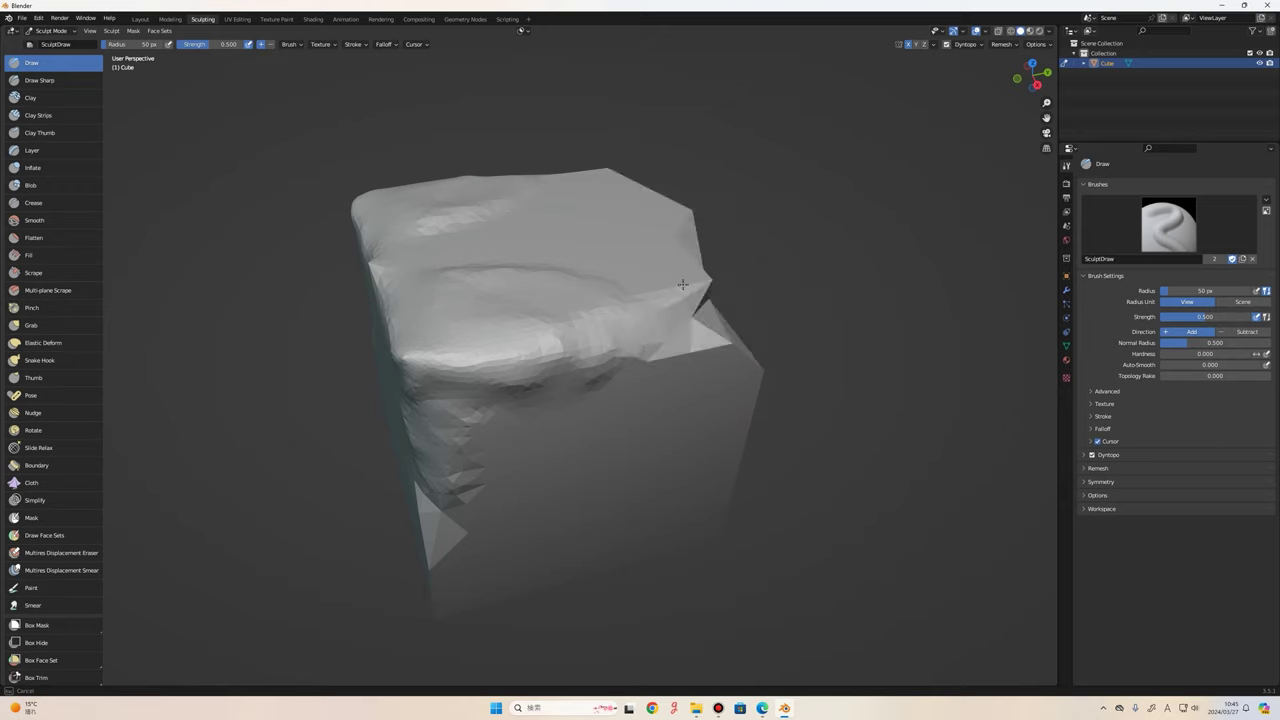
{"action": "middle_click_drag", "start_coordinate": [665, 320], "coordinate": [590, 345]}
{"action": "left_click_drag", "start_coordinate": [590, 345], "coordinate": [549, 338], "text": "shift"}
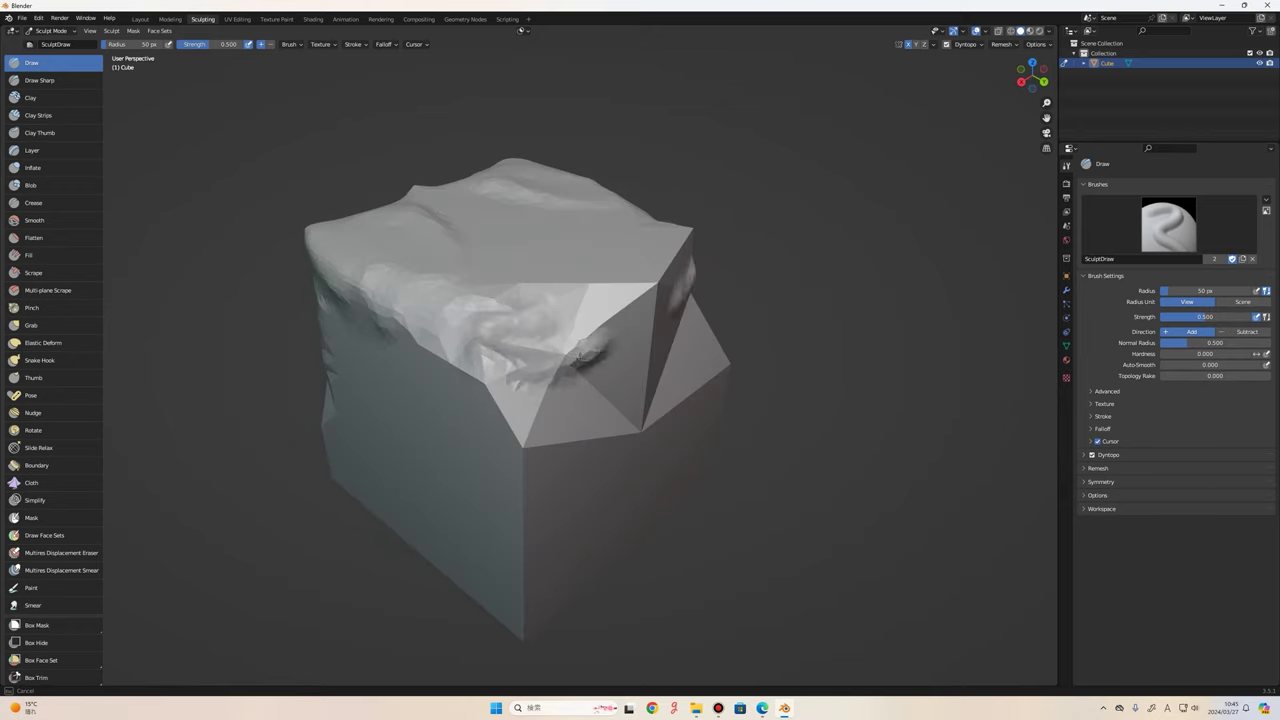
{"action": "middle_click_drag", "start_coordinate": [549, 338], "coordinate": [623, 366]}
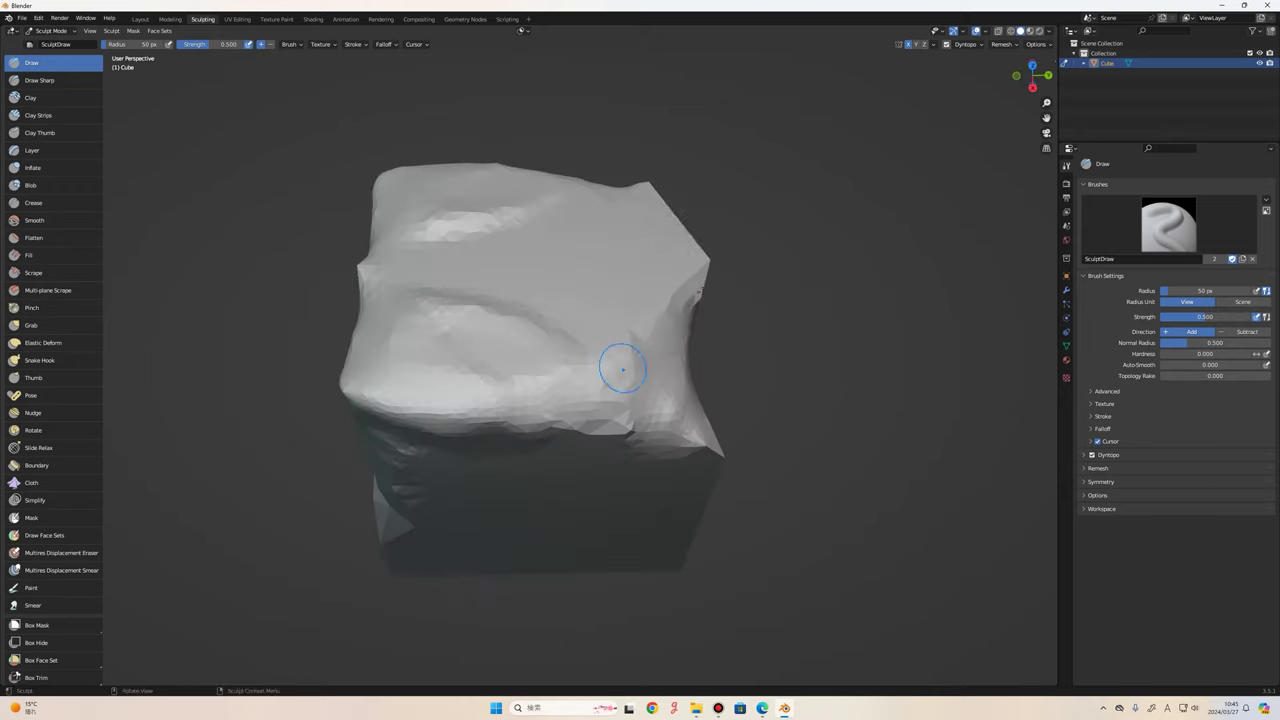
{"action": "left_click_drag", "start_coordinate": [623, 366], "coordinate": [615, 340], "text": "shift"}
{"action": "middle_click_drag", "start_coordinate": [615, 340], "coordinate": [519, 360]}
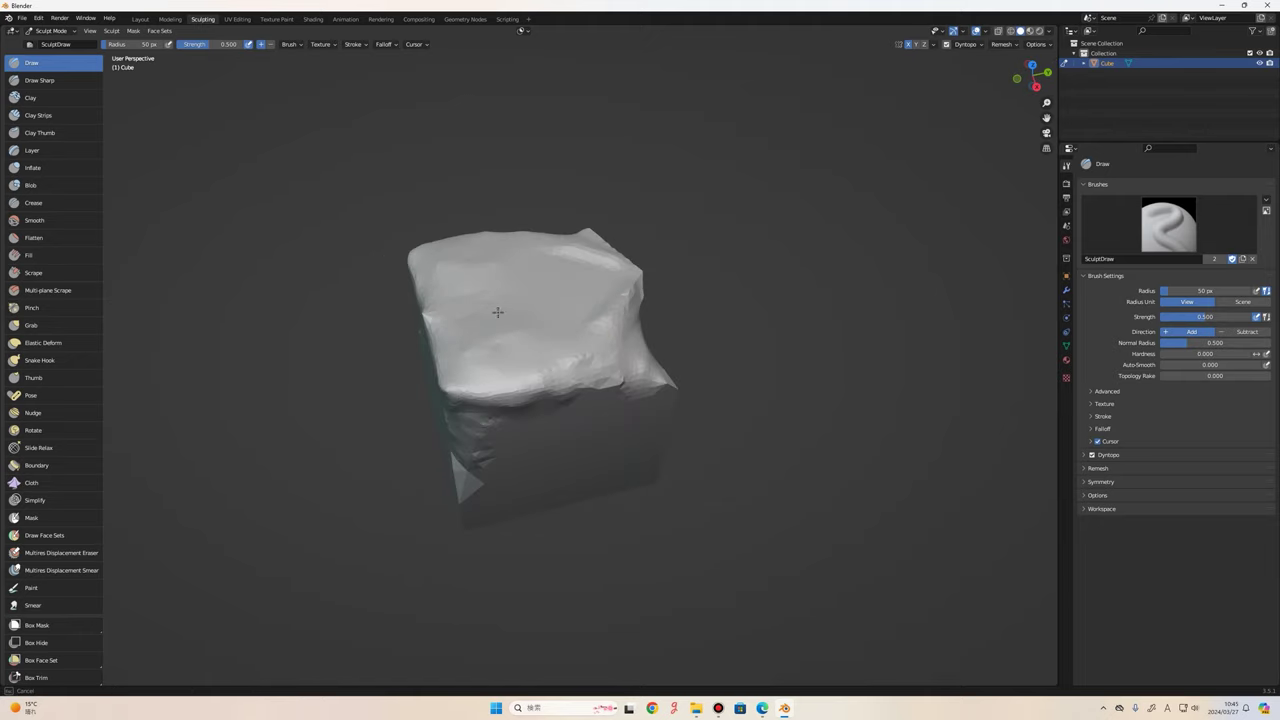
{"action": "left_click_drag", "start_coordinate": [577, 320], "coordinate": [571, 291], "text": "shift"}
Smooth the bottom spike and left flap, then add sculpt marks along the top edge.
{"action": "scroll", "coordinate": [500, 380], "scroll_direction": "up", "scroll_amount": 3}
{"action": "mouse_move", "coordinate": [510, 390]}
{"action": "middle_mouse_down"}
{"action": "mouse_move", "coordinate": [500, 380]}
{"action": "mouse_move", "coordinate": [560, 365]}
{"action": "middle_mouse_up"}
{"action": "scroll", "coordinate": [545, 400], "scroll_direction": "down", "scroll_amount": 3}
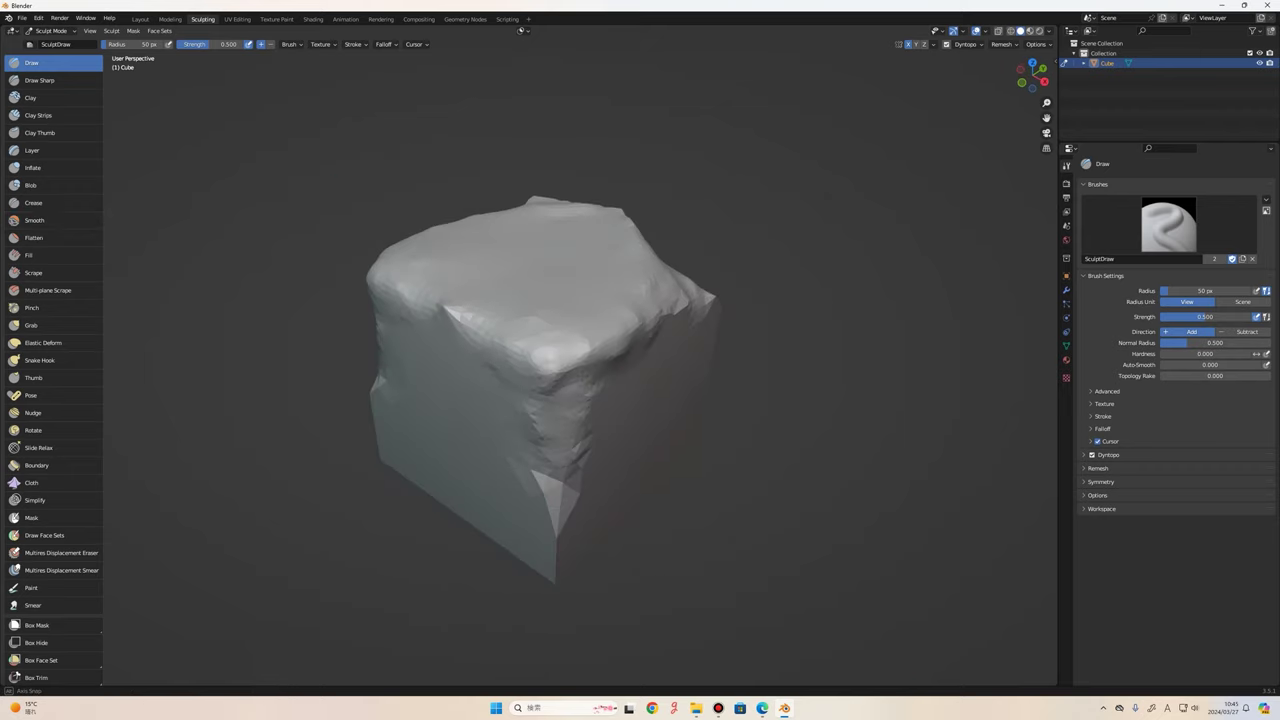
{"action": "left_click_drag", "start_coordinate": [540, 440], "coordinate": [560, 540], "text": "shift"}
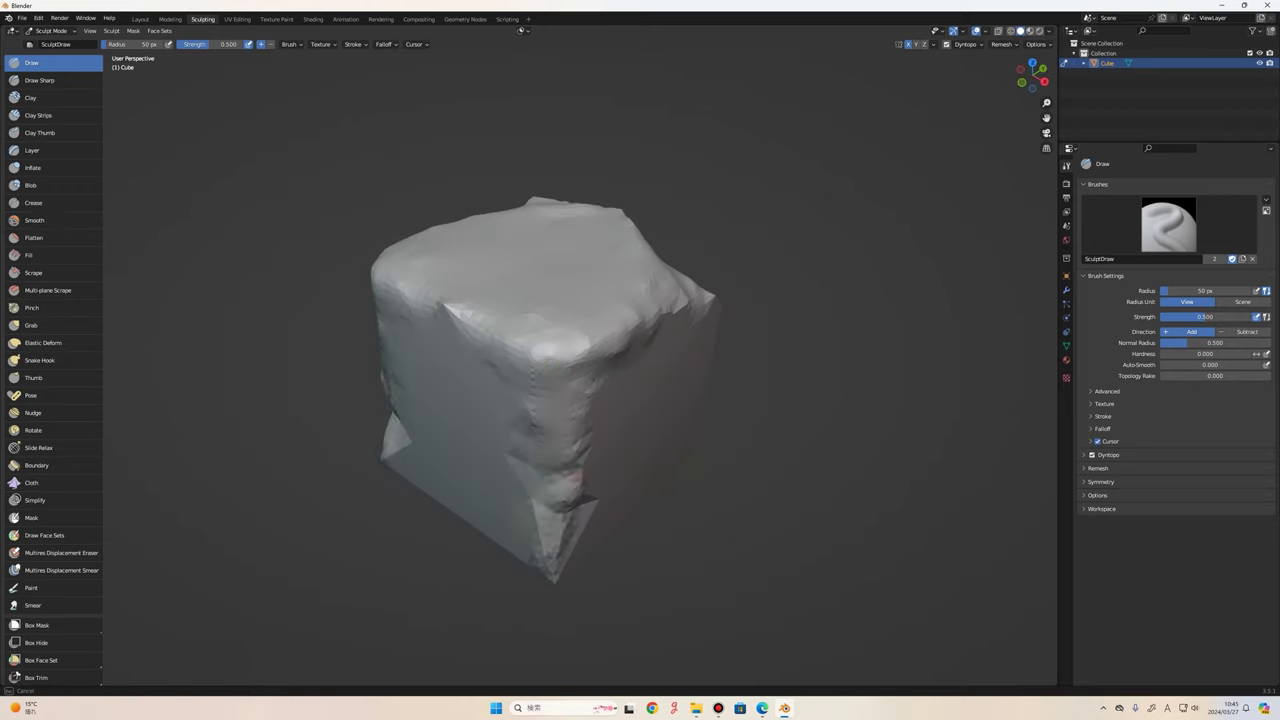
{"action": "scroll", "coordinate": [575, 380], "scroll_direction": "up", "scroll_amount": 2}
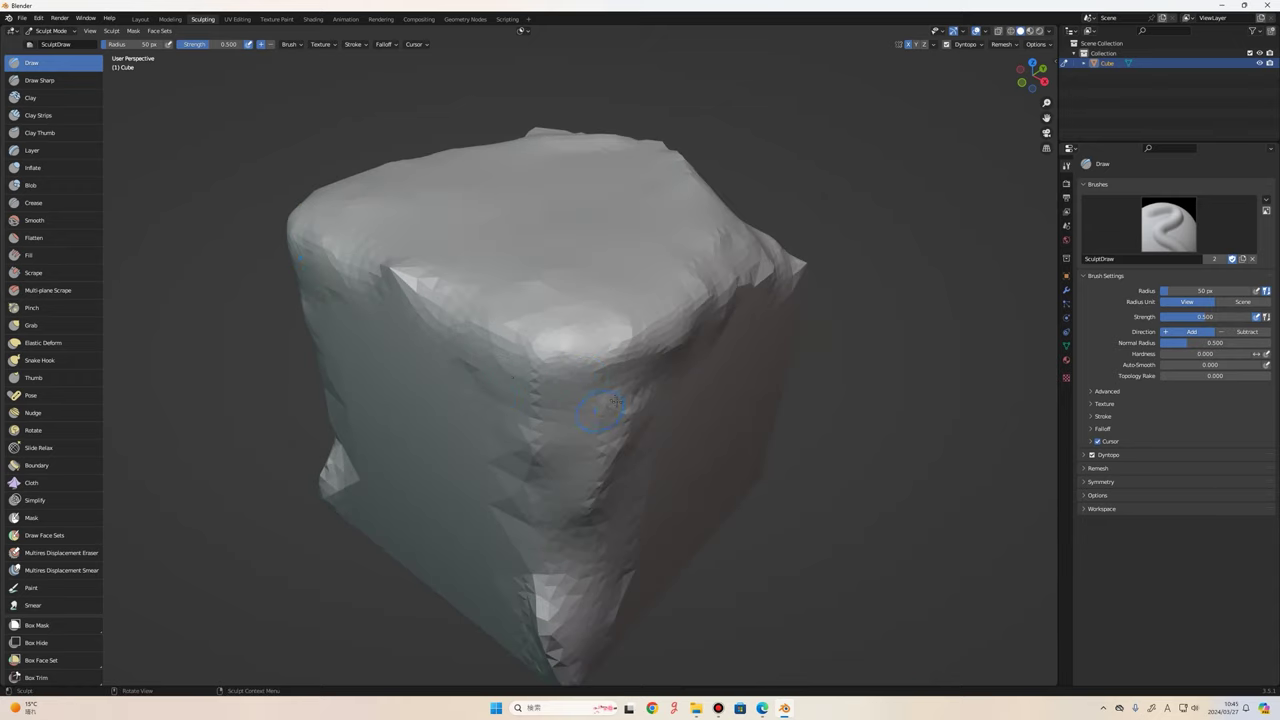
{"action": "middle_click_drag", "start_coordinate": [614, 401], "coordinate": [623, 391]}
{"action": "left_click_drag", "start_coordinate": [514, 206], "coordinate": [603, 213], "text": "ctrl"}
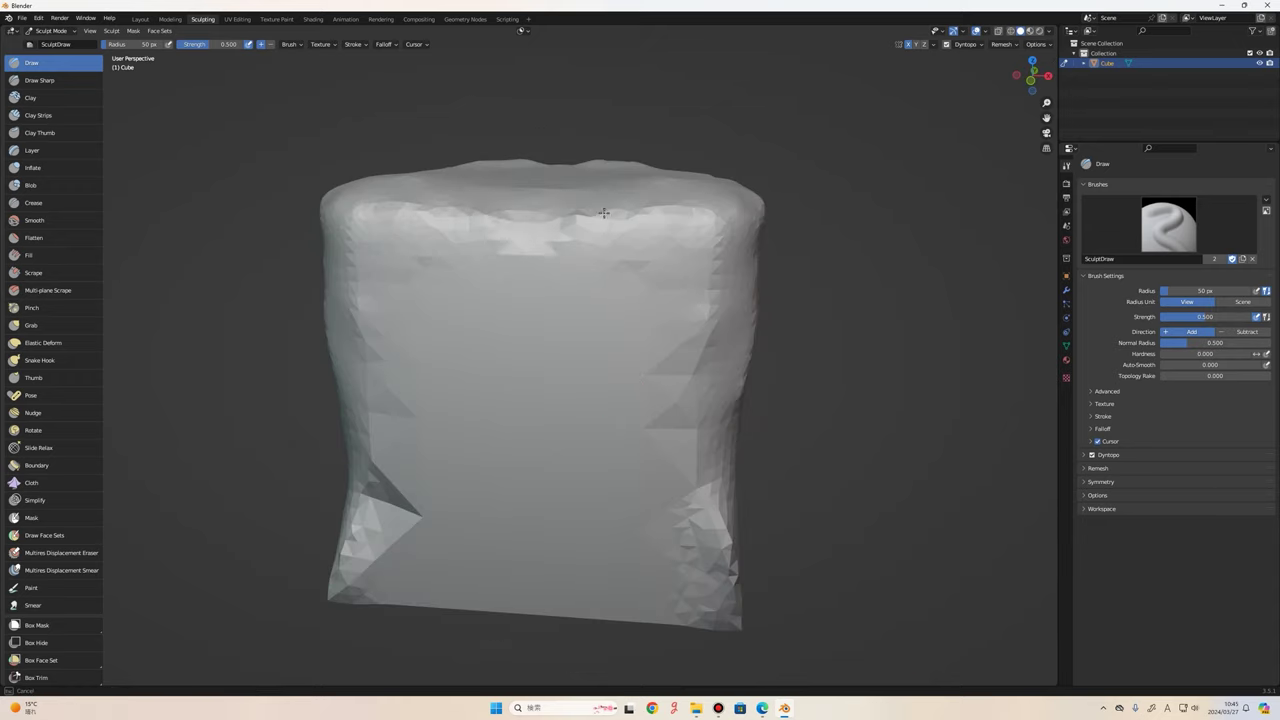
{"action": "middle_click_drag", "start_coordinate": [666, 289], "coordinate": [389, 153]}
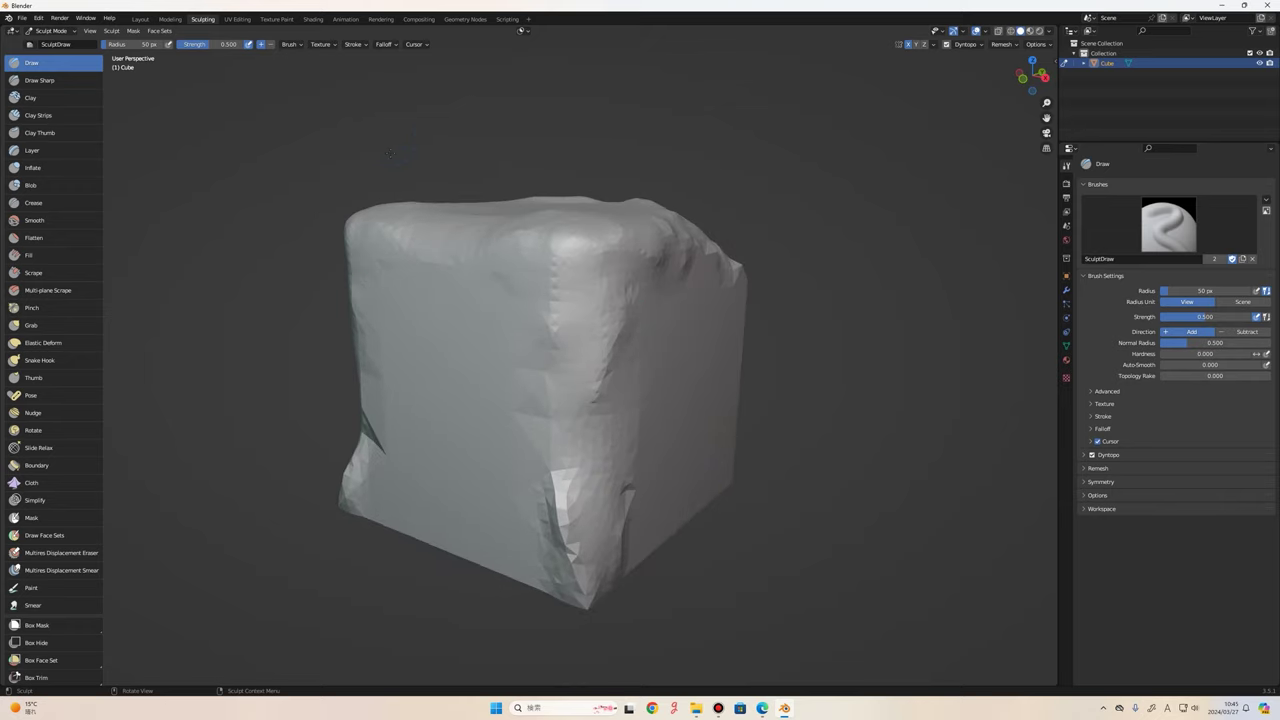
Carve sharp grooves into the upper-left face, then deepen the V-shaped front marks with Draw.
{"action": "left_click", "coordinate": [53, 85]}
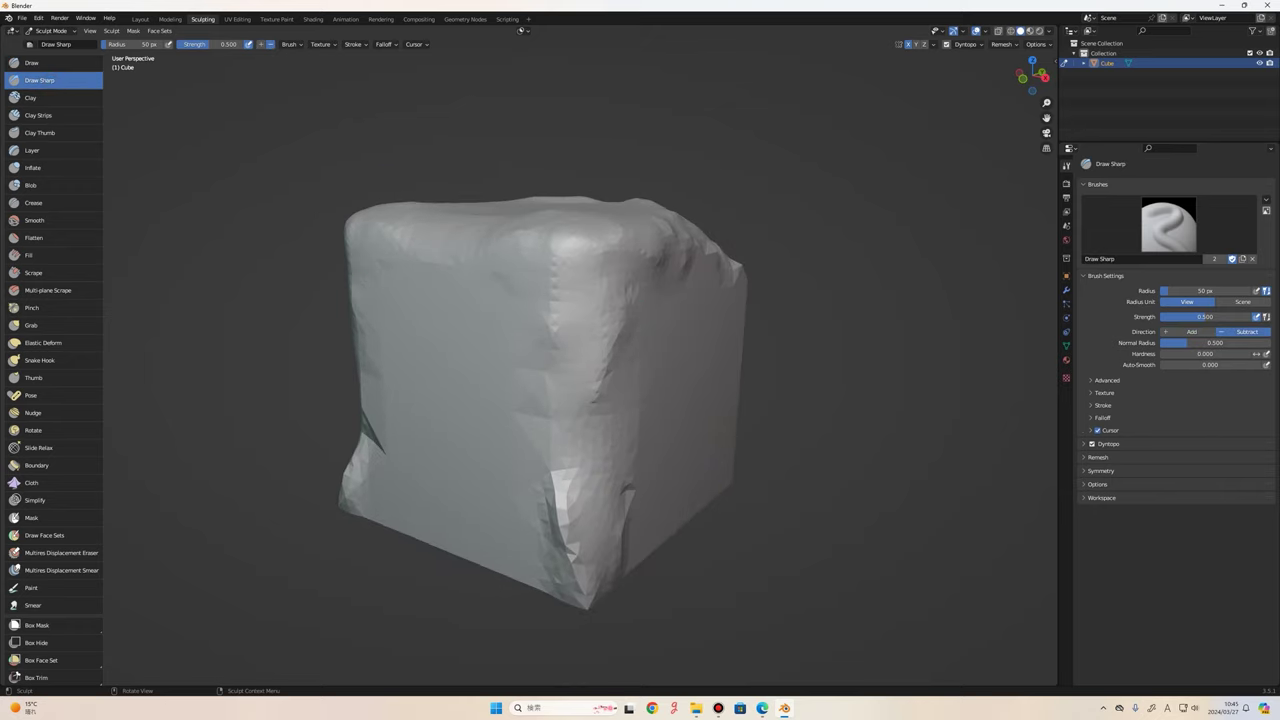
{"action": "left_click_drag", "start_coordinate": [543, 262], "coordinate": [469, 316]}
{"action": "middle_click_drag", "start_coordinate": [492, 461], "coordinate": [417, 351]}
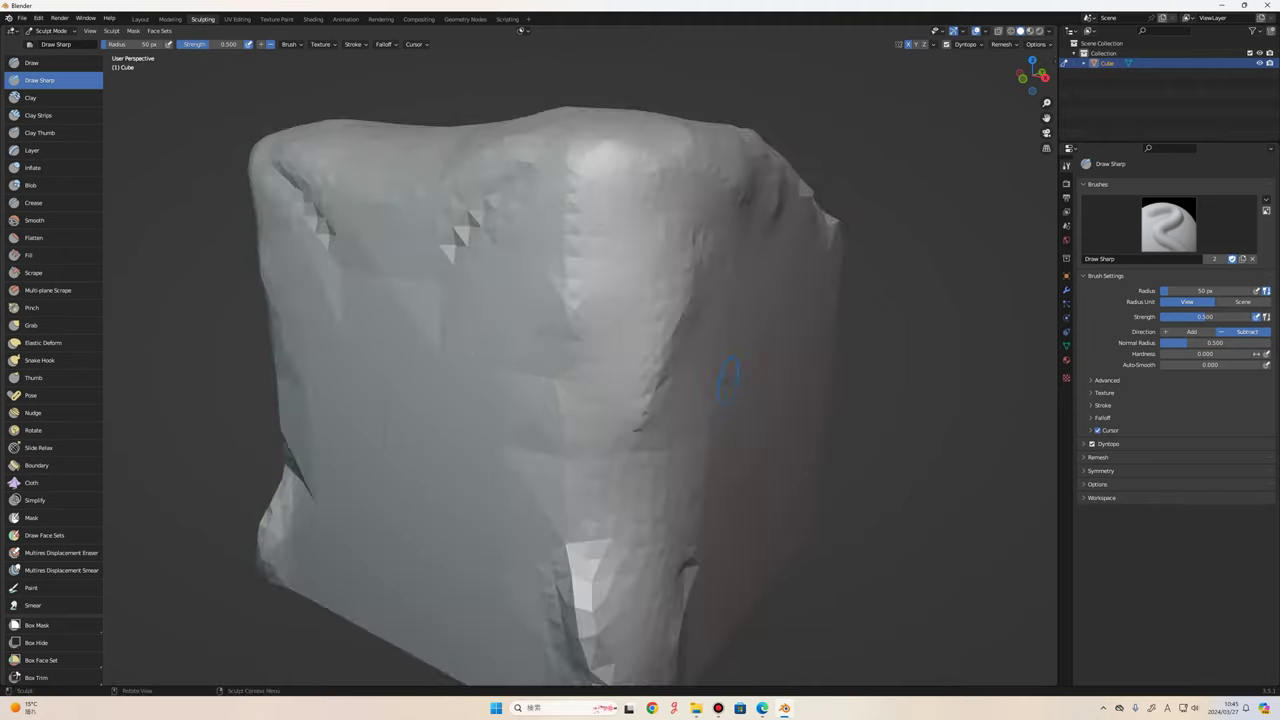
{"action": "left_click", "coordinate": [58, 63]}
{"action": "middle_click_drag", "start_coordinate": [440, 308], "coordinate": [520, 300]}
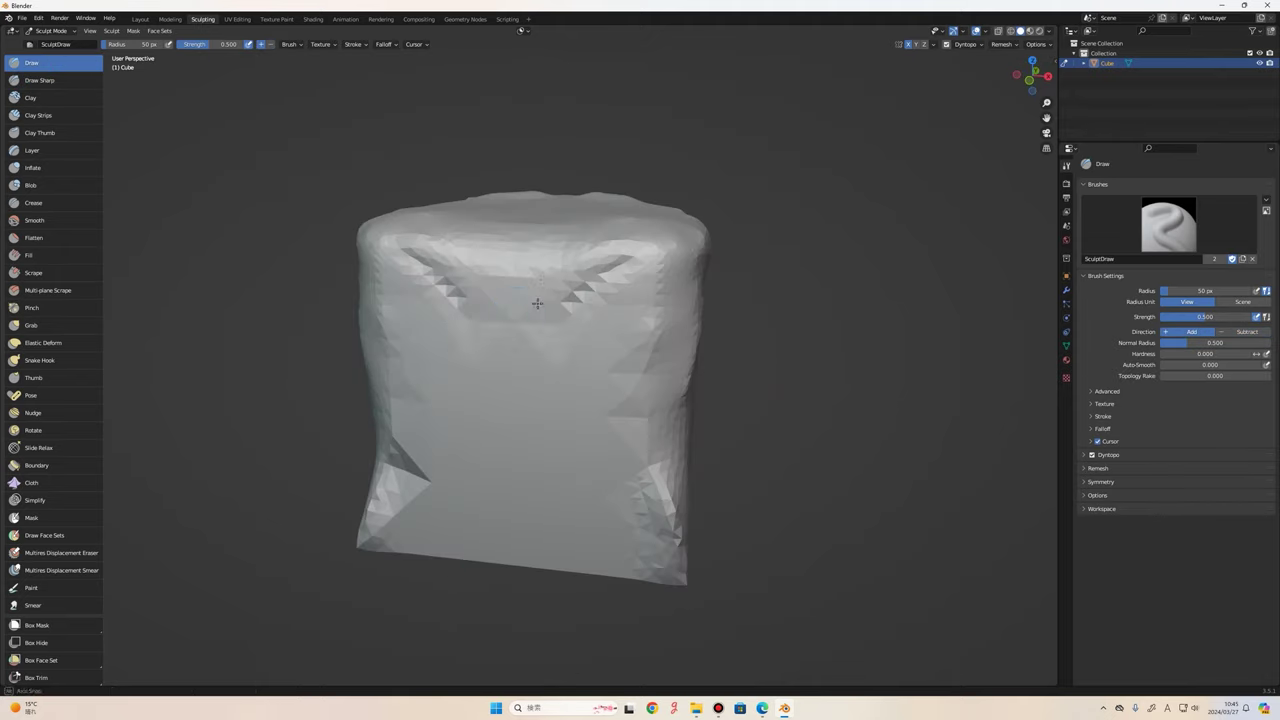
{"action": "mouse_move", "coordinate": [520, 300]}
{"action": "left_mouse_down"}
{"action": "mouse_move", "coordinate": [533, 437]}
{"action": "mouse_move", "coordinate": [584, 381]}
{"action": "left_mouse_up"}
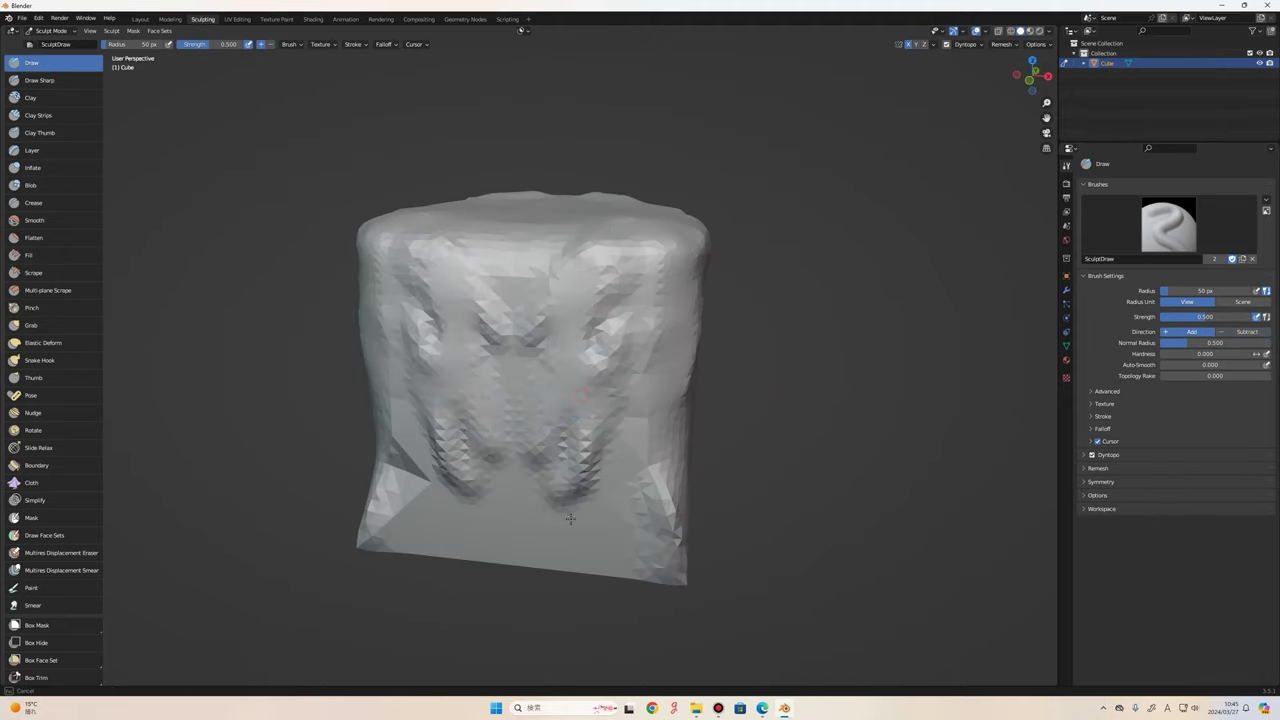
With Draw Sharp, carve vertical dents and a mirrored V-shaped pair of grooves on the front.
{"action": "left_click", "coordinate": [45, 82]}
{"action": "left_click_drag", "start_coordinate": [575, 225], "coordinate": [557, 352]}
{"action": "mouse_move", "coordinate": [600, 257]}
{"action": "left_mouse_down"}
{"action": "mouse_move", "coordinate": [643, 343]}
{"action": "mouse_move", "coordinate": [520, 470]}
{"action": "left_mouse_up"}
{"action": "left_click_drag", "start_coordinate": [686, 360], "coordinate": [525, 468]}
{"action": "left_click_drag", "start_coordinate": [660, 405], "coordinate": [520, 470]}
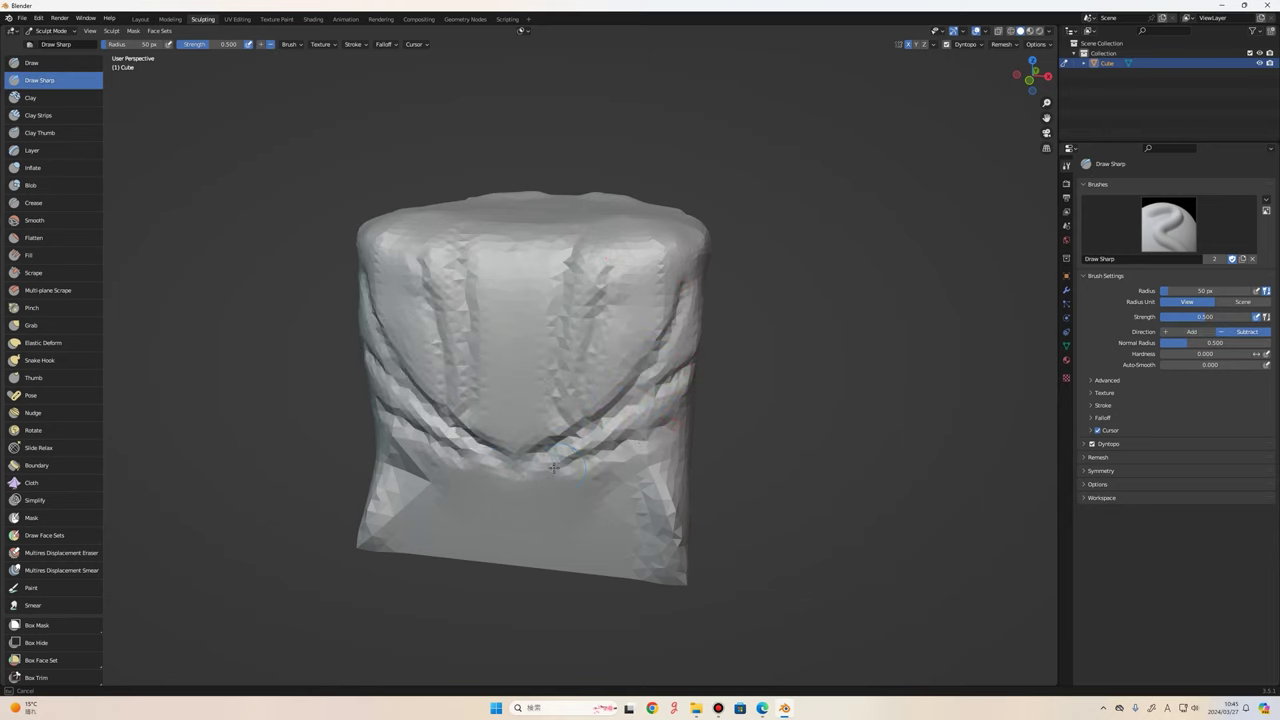
Carve diagonal grooves across the front-right face, soften some, and inspect the carved front.
{"action": "middle_click_drag", "start_coordinate": [520, 470], "coordinate": [598, 383]}
{"action": "left_click_drag", "start_coordinate": [598, 383], "coordinate": [480, 462]}
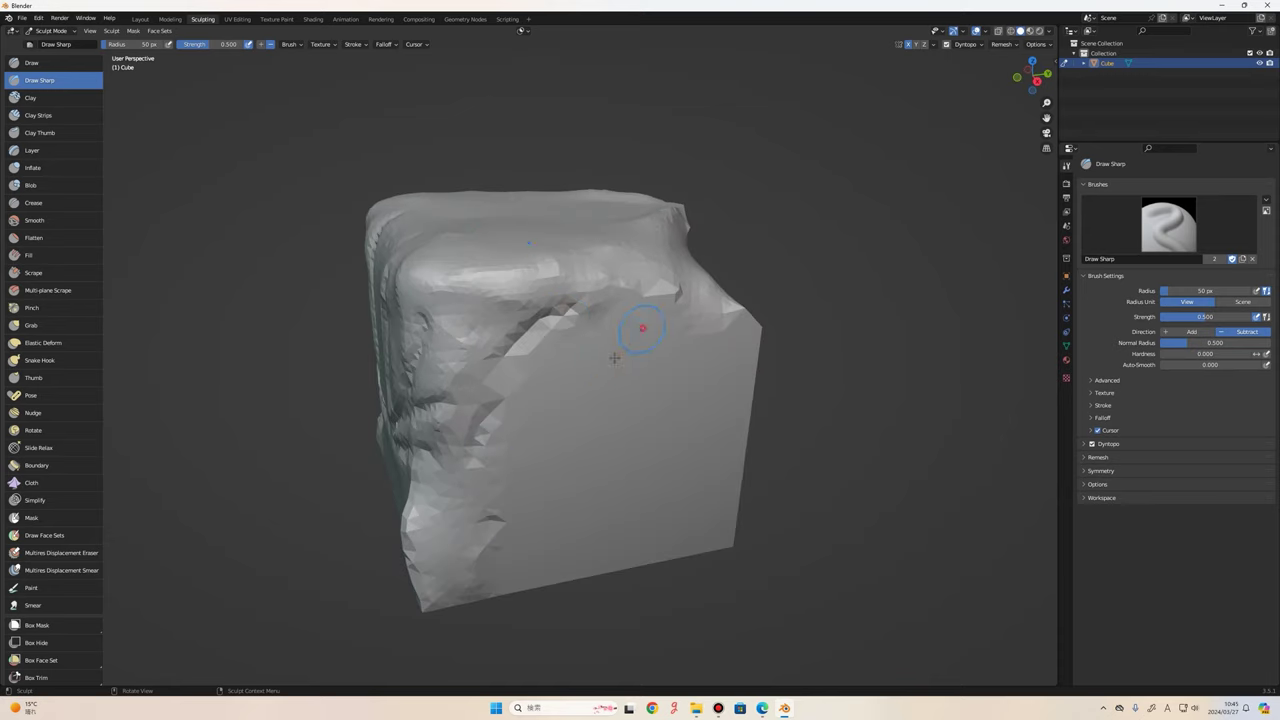
{"action": "mouse_move", "coordinate": [643, 330]}
{"action": "left_mouse_down"}
{"action": "mouse_move", "coordinate": [465, 460]}
{"action": "mouse_move", "coordinate": [475, 466]}
{"action": "left_mouse_up"}
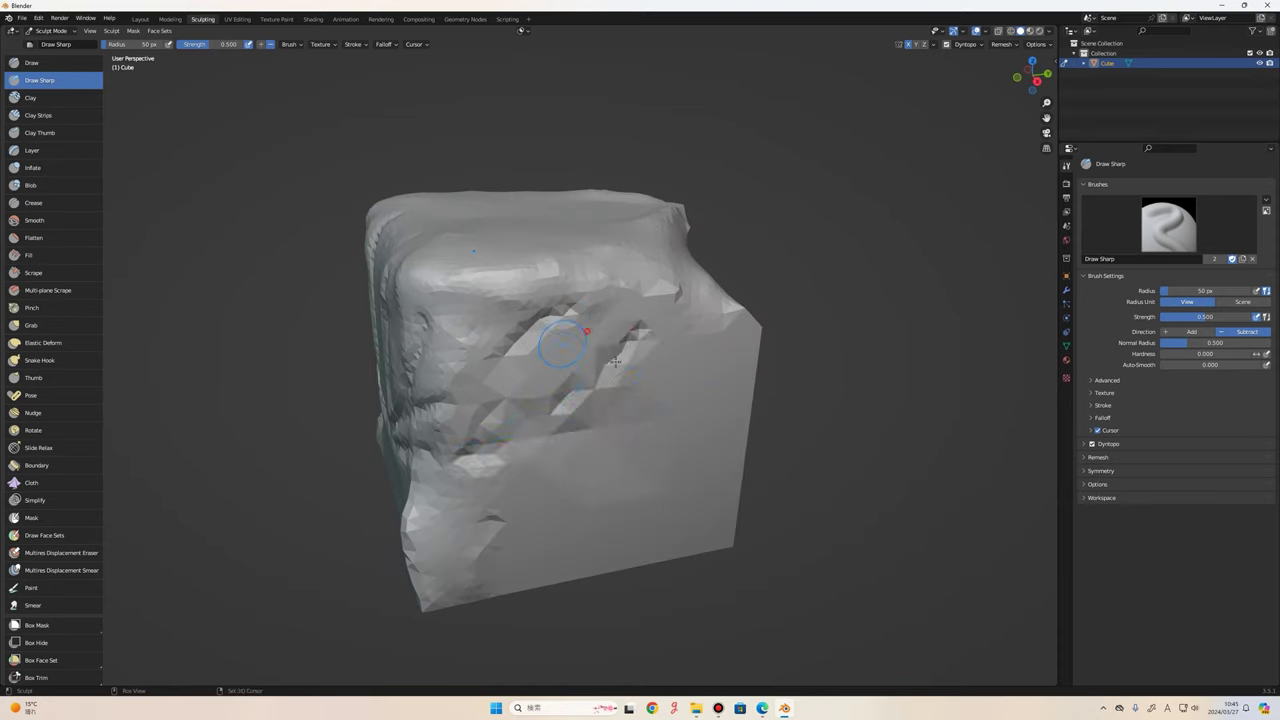
{"action": "mouse_move", "coordinate": [562, 343]}
{"action": "left_mouse_down", "text": "shift"}
{"action": "mouse_move", "coordinate": [500, 420]}
{"action": "mouse_move", "coordinate": [440, 465]}
{"action": "left_mouse_up", "text": "shift"}
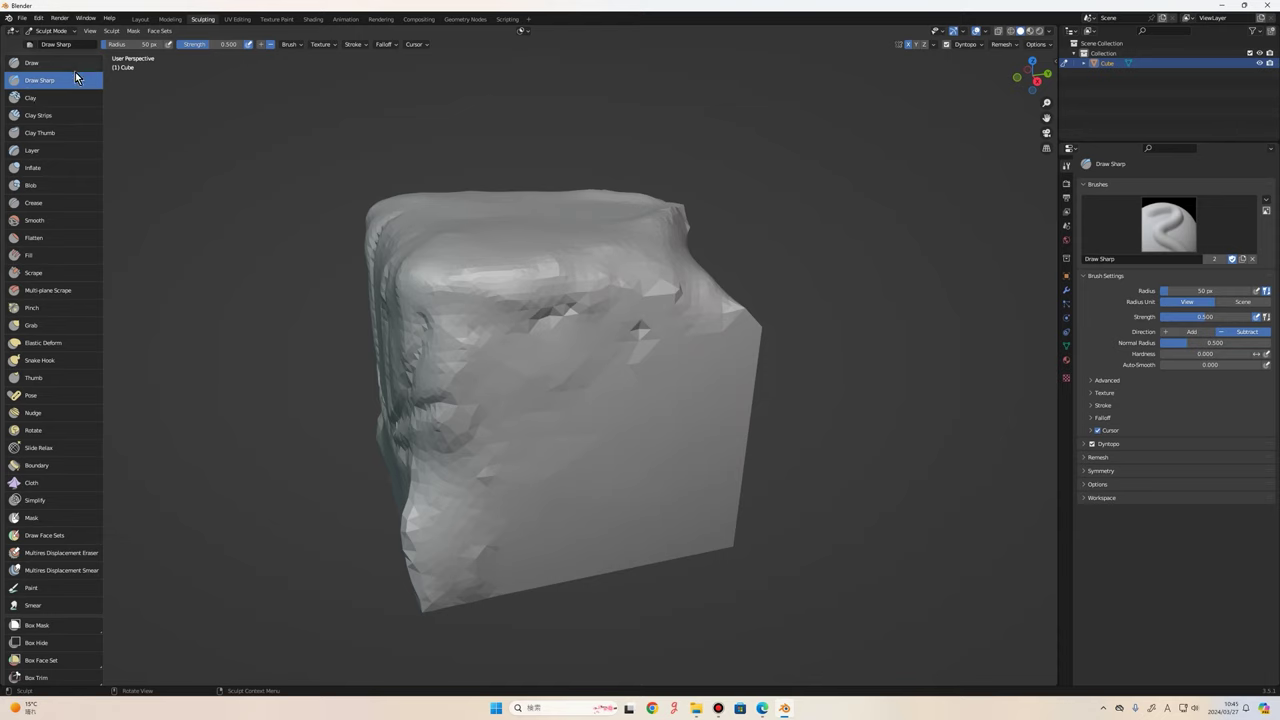
{"action": "middle_click_drag", "start_coordinate": [578, 332], "coordinate": [365, 420]}
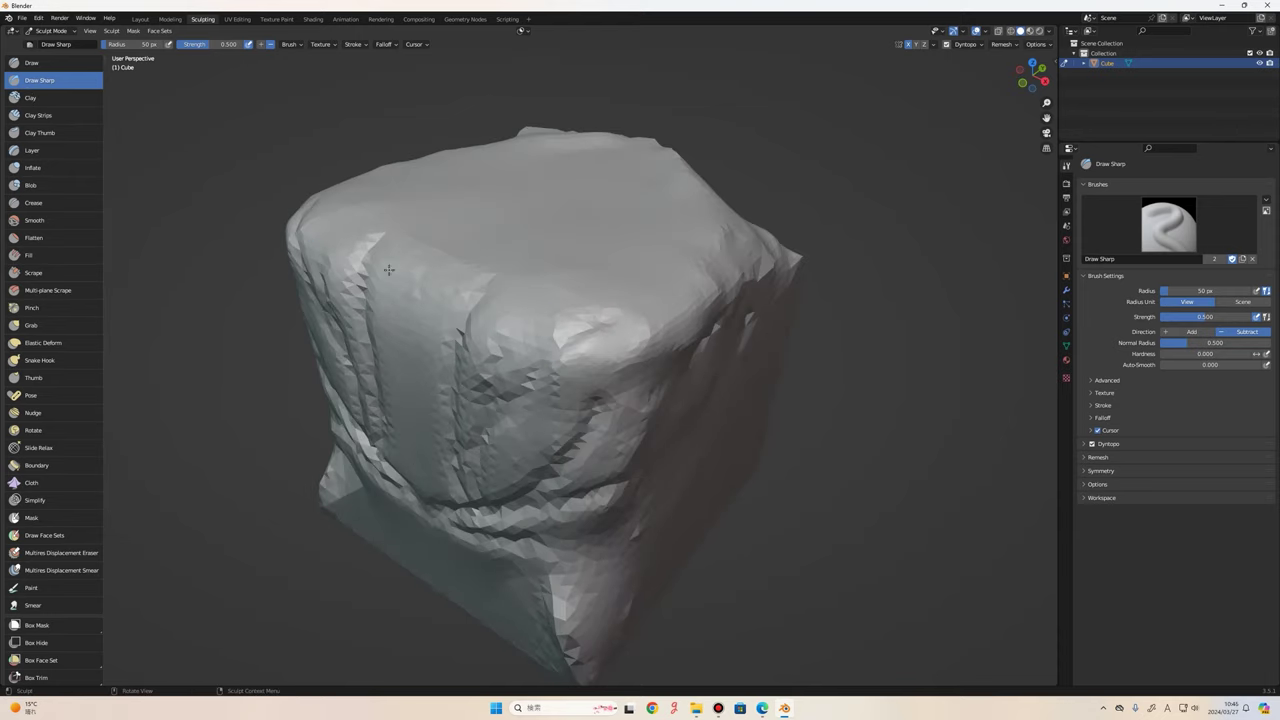
{"action": "middle_click_drag", "start_coordinate": [389, 270], "coordinate": [629, 286]}
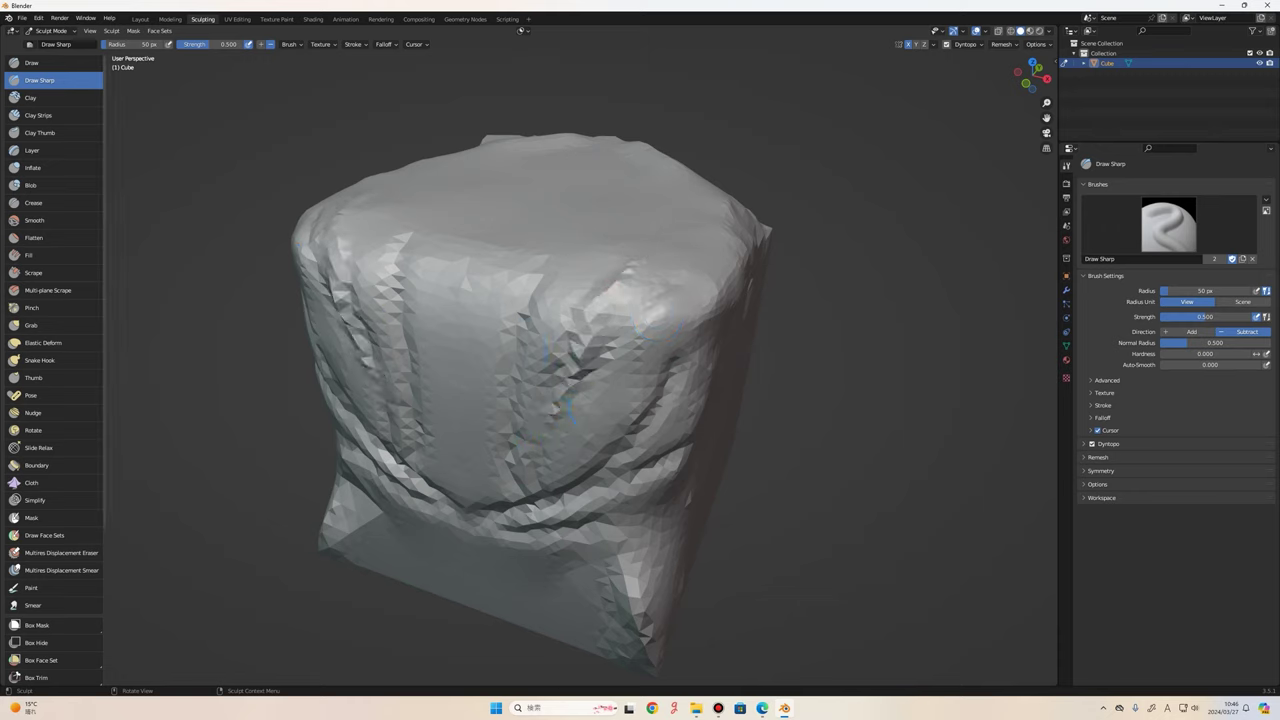
Build up the front surface with the Clay brush, adding ridges along the right and centre.
{"action": "left_click", "coordinate": [55, 100]}
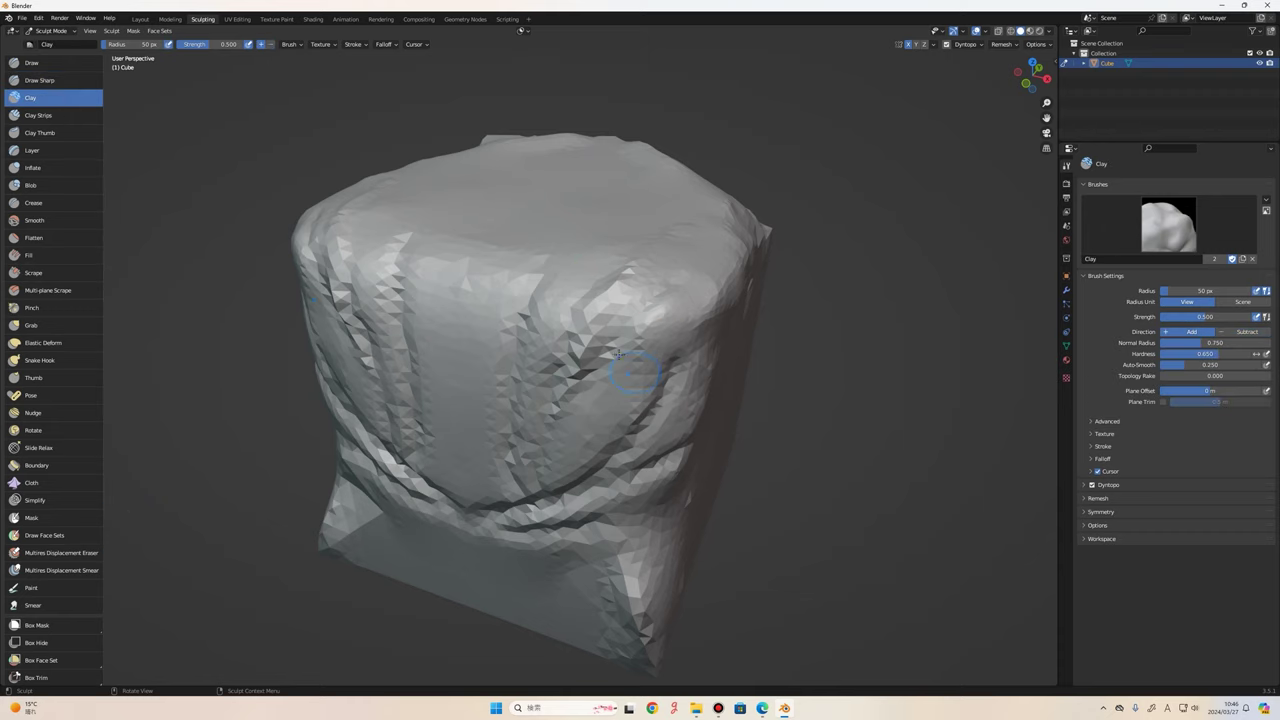
{"action": "mouse_move", "coordinate": [619, 353]}
{"action": "left_mouse_down"}
{"action": "mouse_move", "coordinate": [598, 380]}
{"action": "mouse_move", "coordinate": [506, 330]}
{"action": "left_mouse_up"}
{"action": "middle_click_drag", "start_coordinate": [720, 340], "coordinate": [623, 359]}
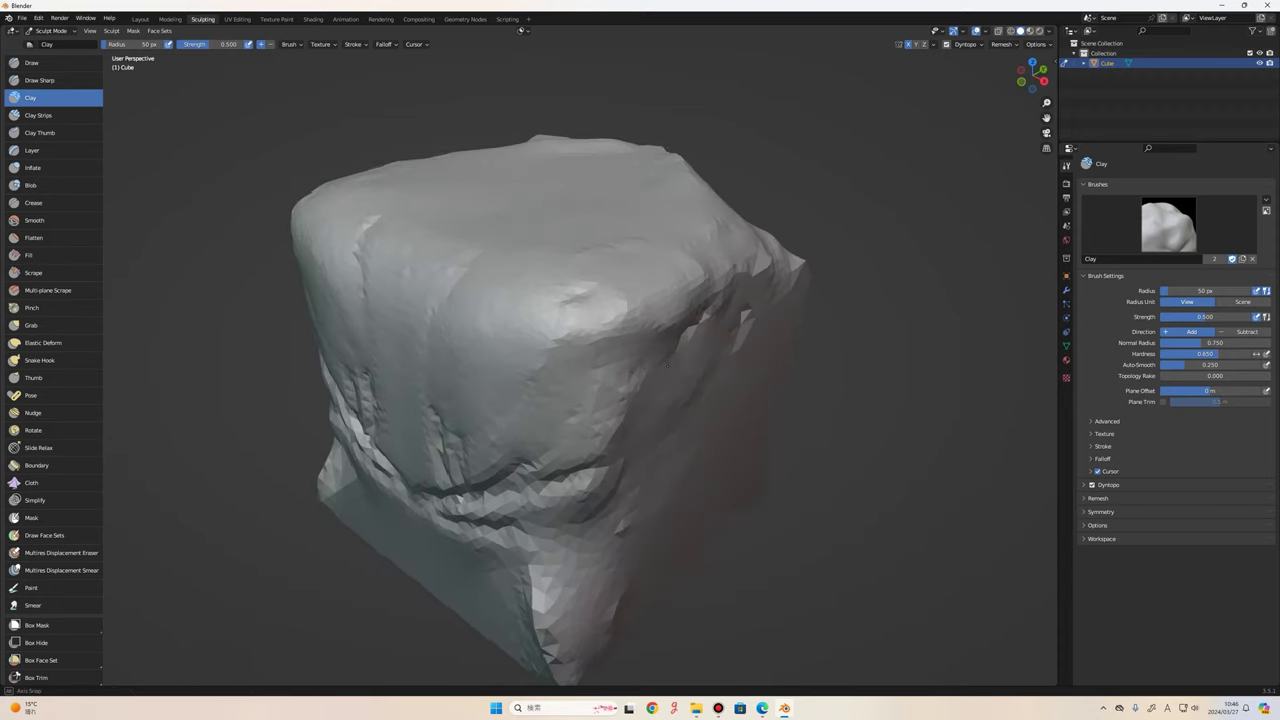
{"action": "mouse_move", "coordinate": [623, 359]}
{"action": "left_mouse_down"}
{"action": "mouse_move", "coordinate": [710, 302]}
{"action": "mouse_move", "coordinate": [603, 446]}
{"action": "mouse_move", "coordinate": [558, 430]}
{"action": "left_mouse_up"}
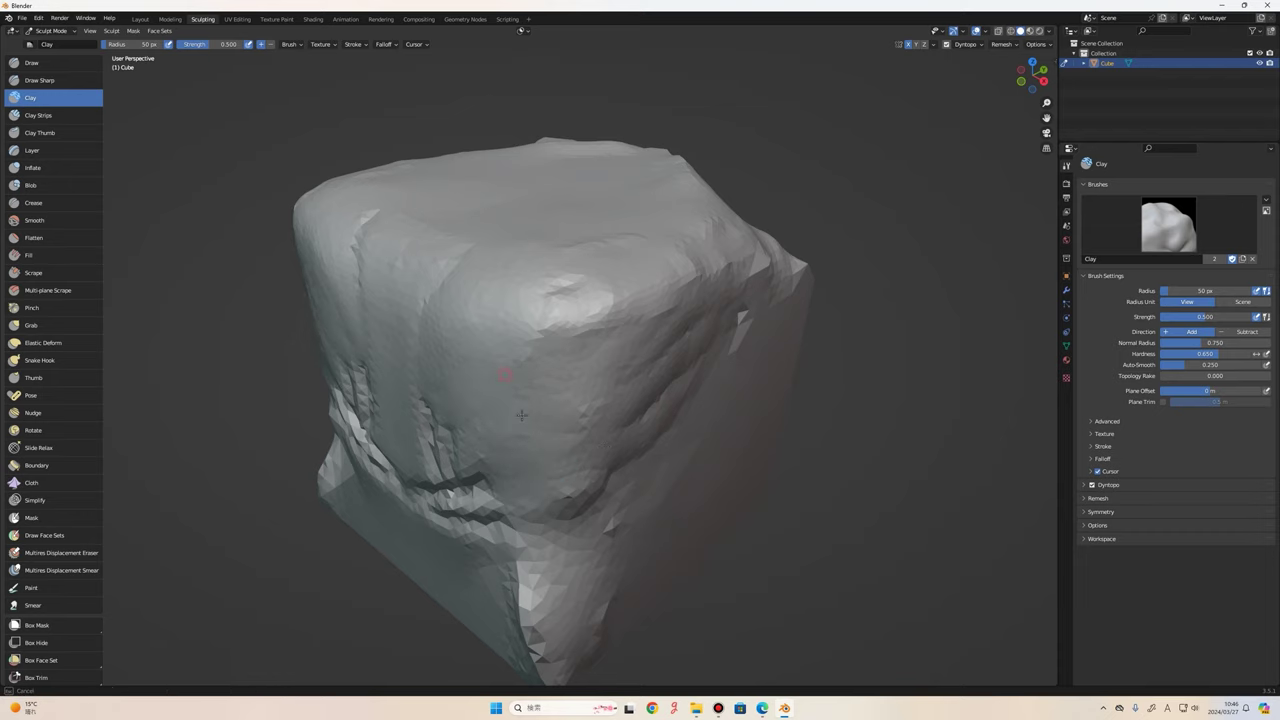
{"action": "middle_click_drag", "start_coordinate": [505, 375], "coordinate": [508, 328]}
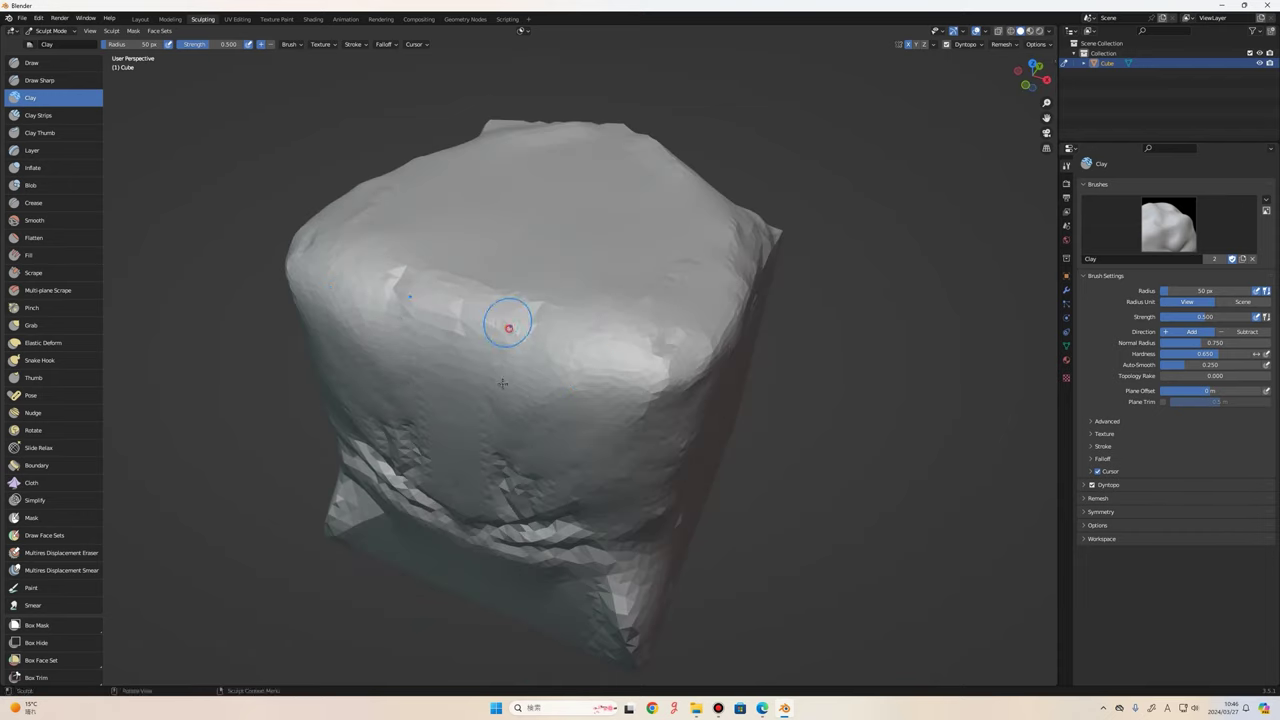
{"action": "middle_click_drag", "start_coordinate": [700, 352], "coordinate": [699, 345]}
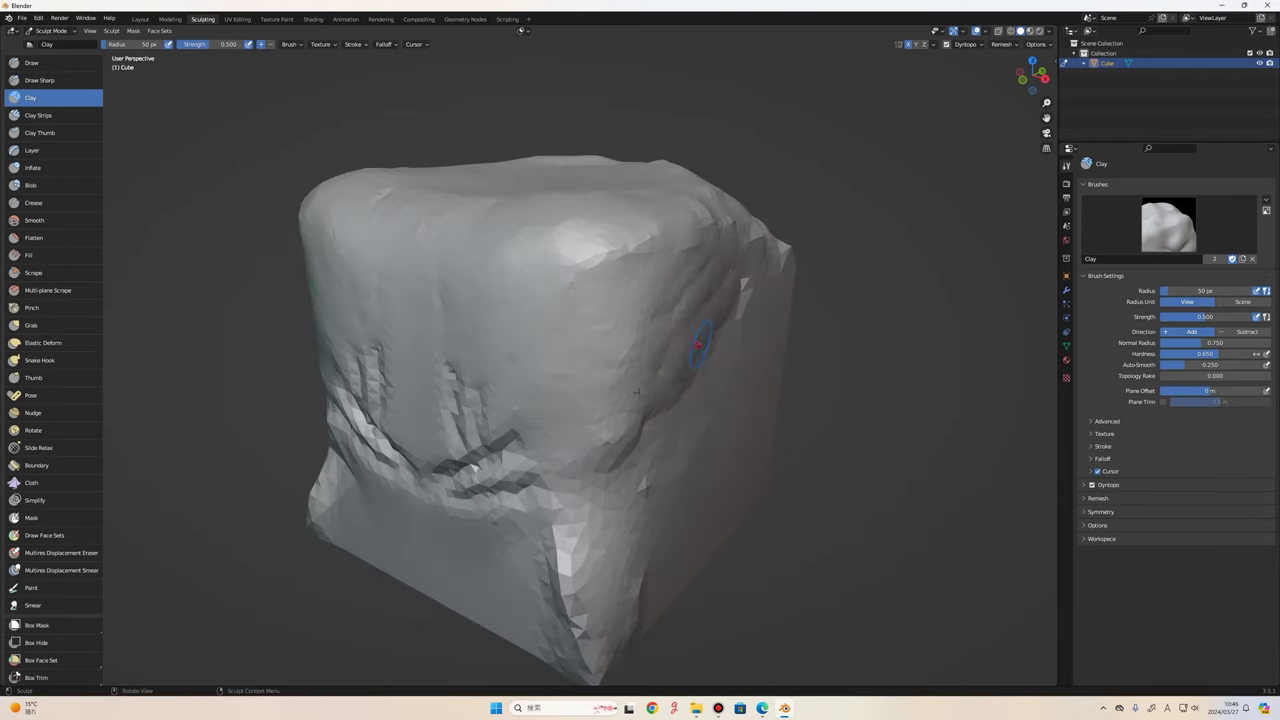
{"action": "left_click_drag", "start_coordinate": [699, 345], "coordinate": [600, 443]}
{"action": "left_click_drag", "start_coordinate": [588, 357], "coordinate": [596, 297]}
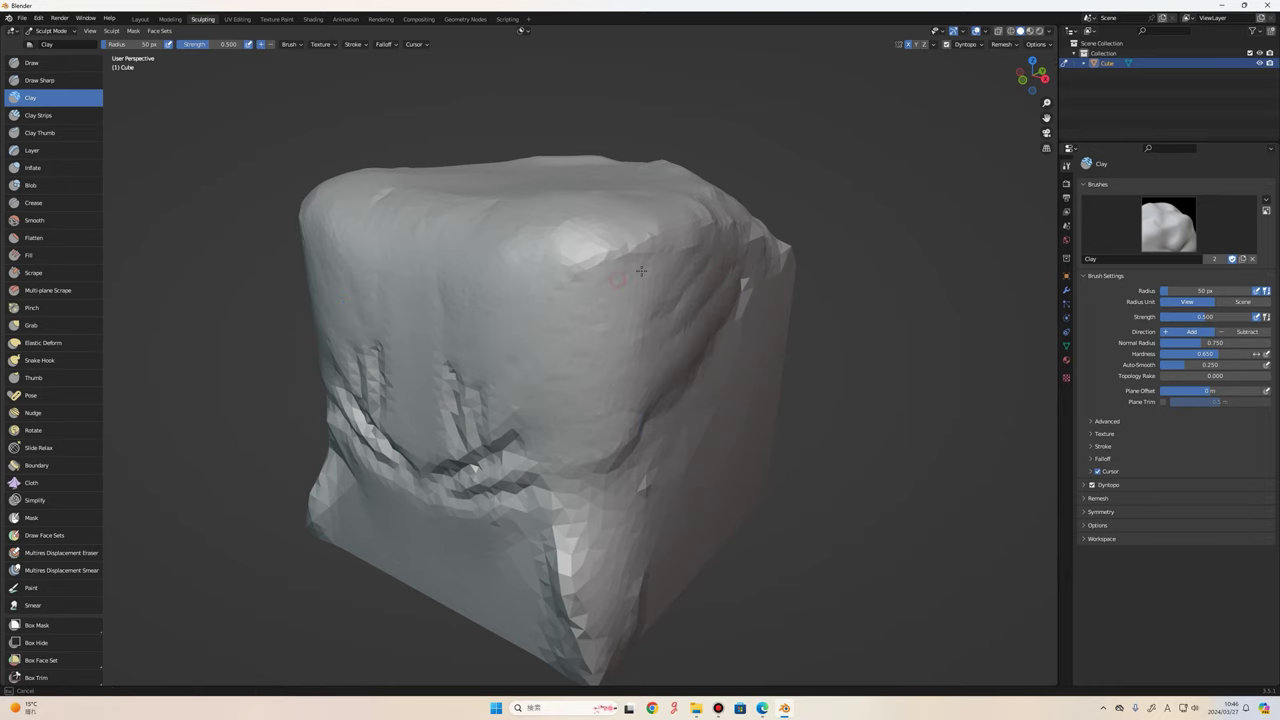
Add clay strokes to reshape the upper front and fill in the left face.
{"action": "mouse_move", "coordinate": [641, 270]}
{"action": "middle_mouse_down"}
{"action": "mouse_move", "coordinate": [651, 331]}
{"action": "mouse_move", "coordinate": [720, 340]}
{"action": "middle_mouse_up"}
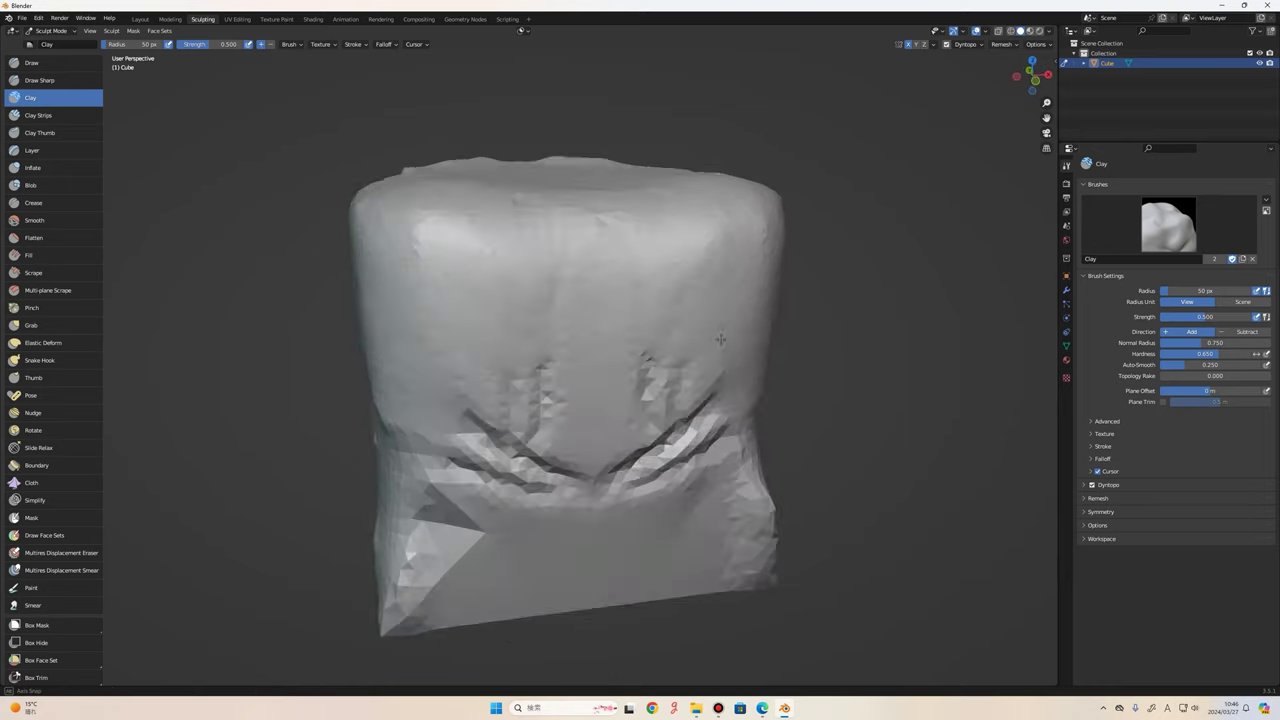
{"action": "middle_click_drag", "start_coordinate": [557, 263], "coordinate": [563, 309]}
{"action": "mouse_move", "coordinate": [510, 380]}
{"action": "left_mouse_down"}
{"action": "mouse_move", "coordinate": [491, 409]}
{"action": "mouse_move", "coordinate": [490, 465]}
{"action": "mouse_move", "coordinate": [372, 400]}
{"action": "mouse_move", "coordinate": [420, 462]}
{"action": "mouse_move", "coordinate": [527, 466]}
{"action": "left_mouse_up"}
{"action": "middle_click_drag", "start_coordinate": [527, 466], "coordinate": [536, 421]}
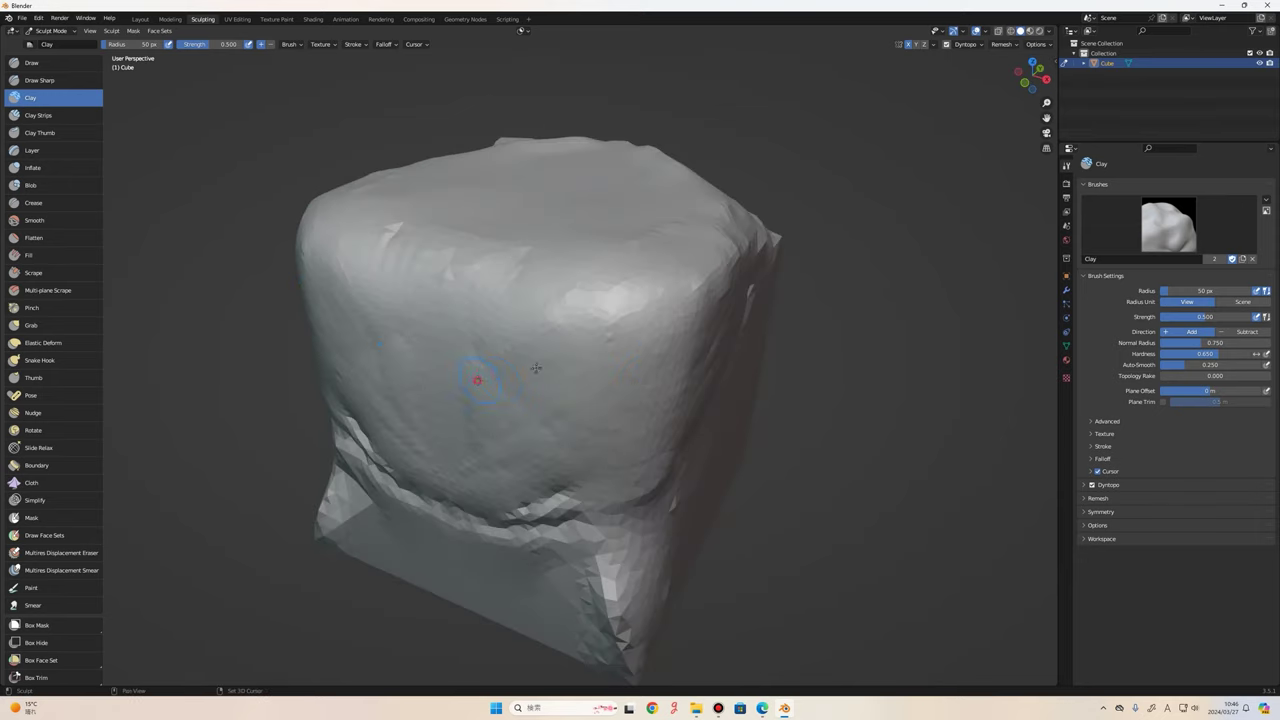
{"action": "mouse_move", "coordinate": [536, 368]}
{"action": "left_mouse_down"}
{"action": "mouse_move", "coordinate": [311, 263]}
{"action": "mouse_move", "coordinate": [336, 226]}
{"action": "mouse_move", "coordinate": [407, 267]}
{"action": "mouse_move", "coordinate": [488, 270]}
{"action": "left_mouse_up"}
{"action": "mouse_move", "coordinate": [488, 270]}
{"action": "middle_mouse_down"}
{"action": "mouse_move", "coordinate": [470, 260]}
{"action": "mouse_move", "coordinate": [507, 282]}
{"action": "middle_mouse_up"}
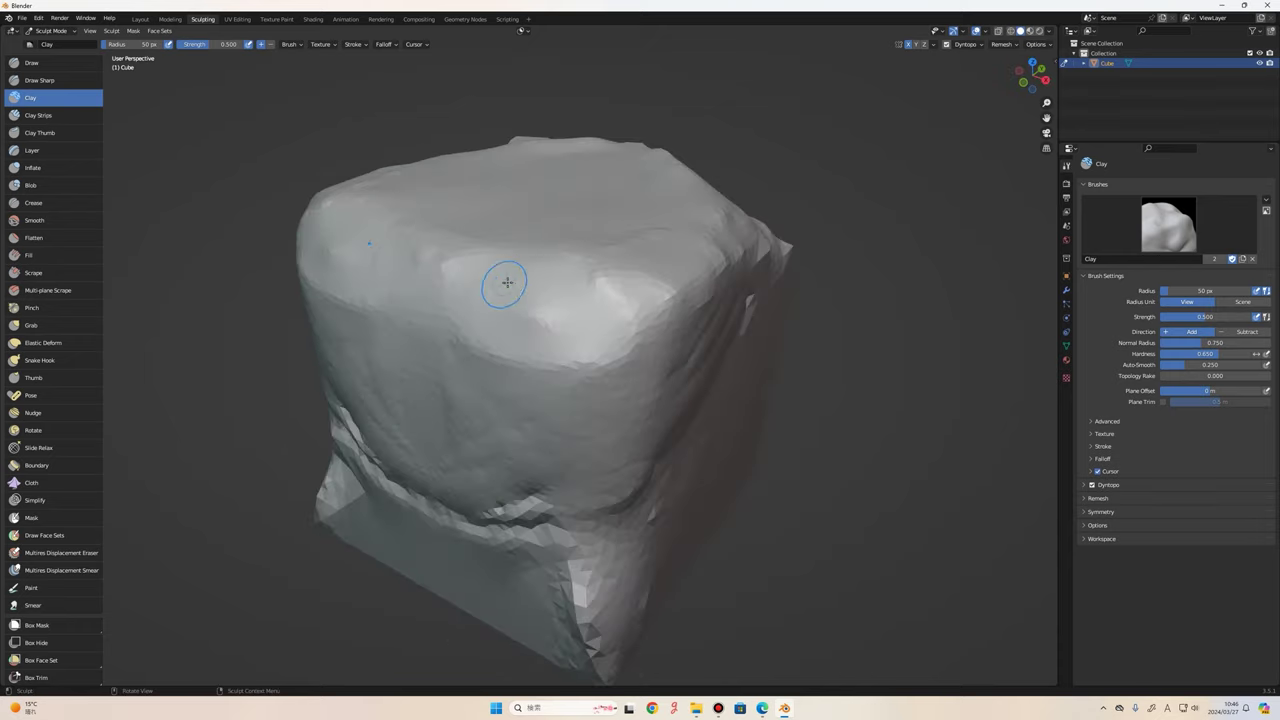
{"action": "mouse_move", "coordinate": [494, 300]}
{"action": "left_mouse_down"}
{"action": "mouse_move", "coordinate": [500, 251]}
{"action": "mouse_move", "coordinate": [490, 258]}
{"action": "left_mouse_up"}
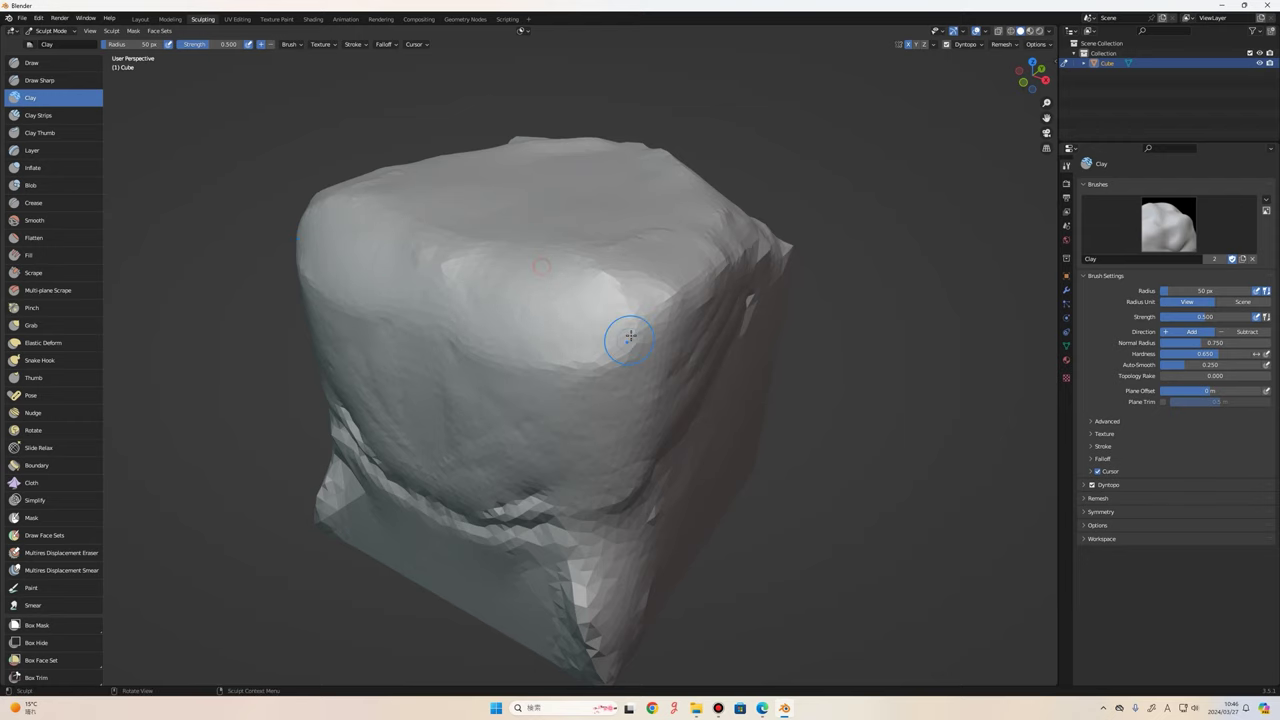
{"action": "middle_click_drag", "start_coordinate": [630, 340], "coordinate": [606, 300]}
{"action": "left_click_drag", "start_coordinate": [534, 266], "coordinate": [375, 449]}
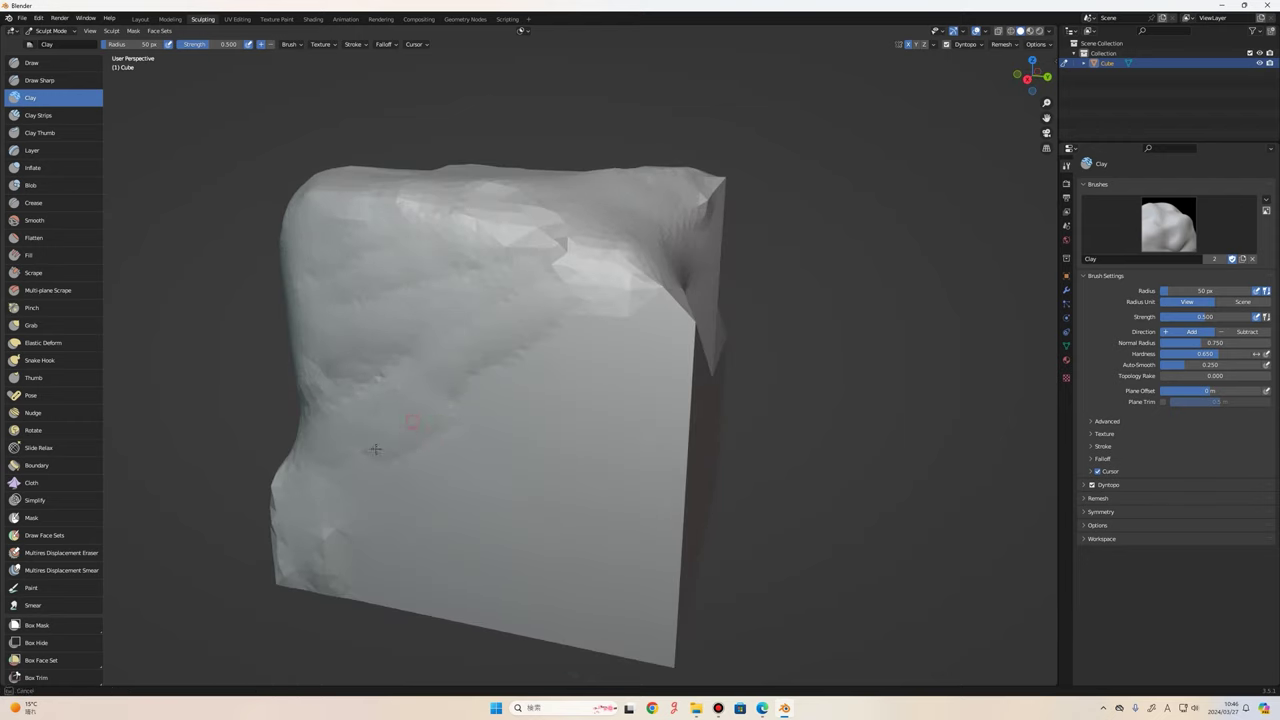
{"action": "middle_click_drag", "start_coordinate": [375, 449], "coordinate": [537, 438]}
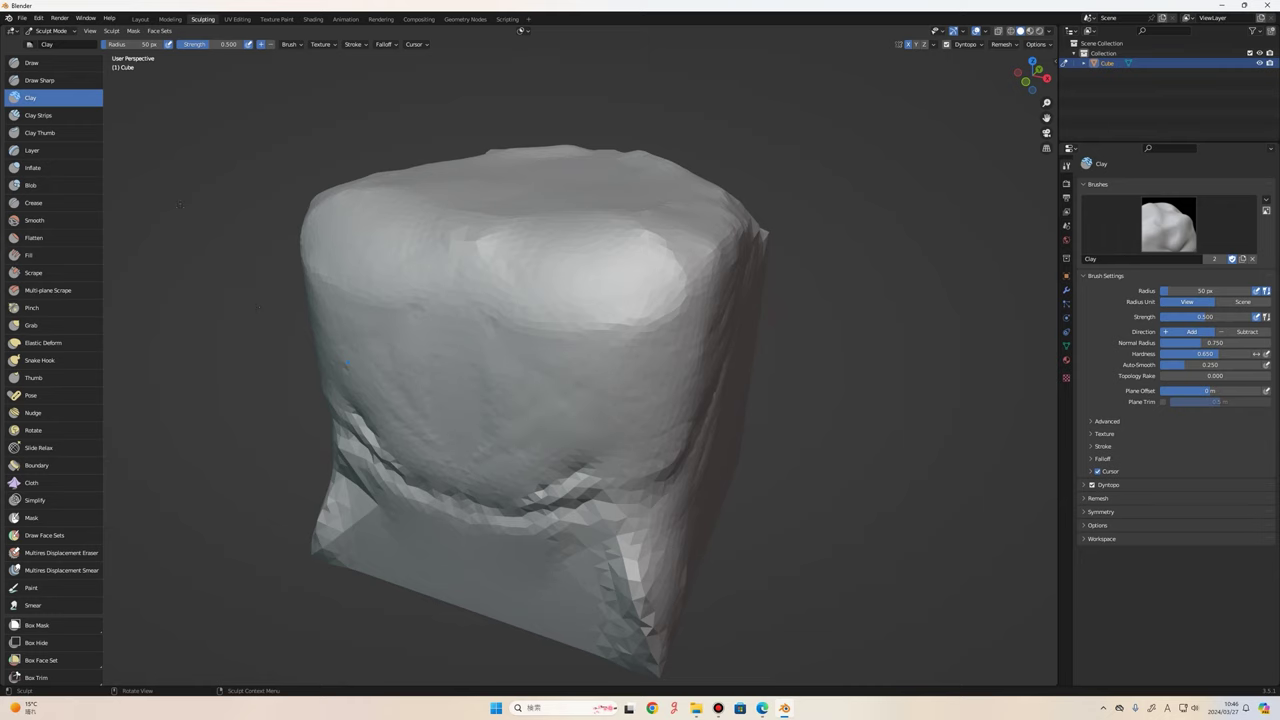
Carve mirrored Clay Strips grooves down the cube's front.
{"action": "left_click", "coordinate": [46, 117]}
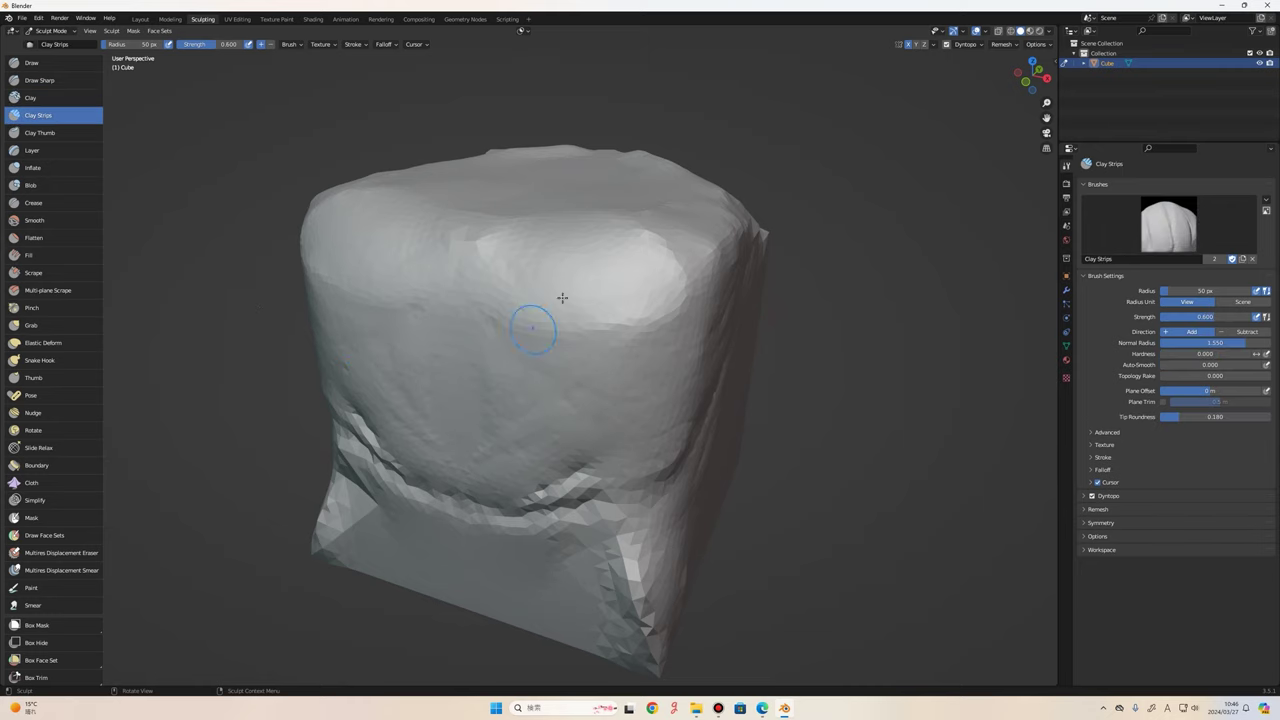
{"action": "mouse_move", "coordinate": [533, 328]}
{"action": "left_mouse_down"}
{"action": "mouse_move", "coordinate": [644, 380]}
{"action": "mouse_move", "coordinate": [638, 248]}
{"action": "left_mouse_up"}
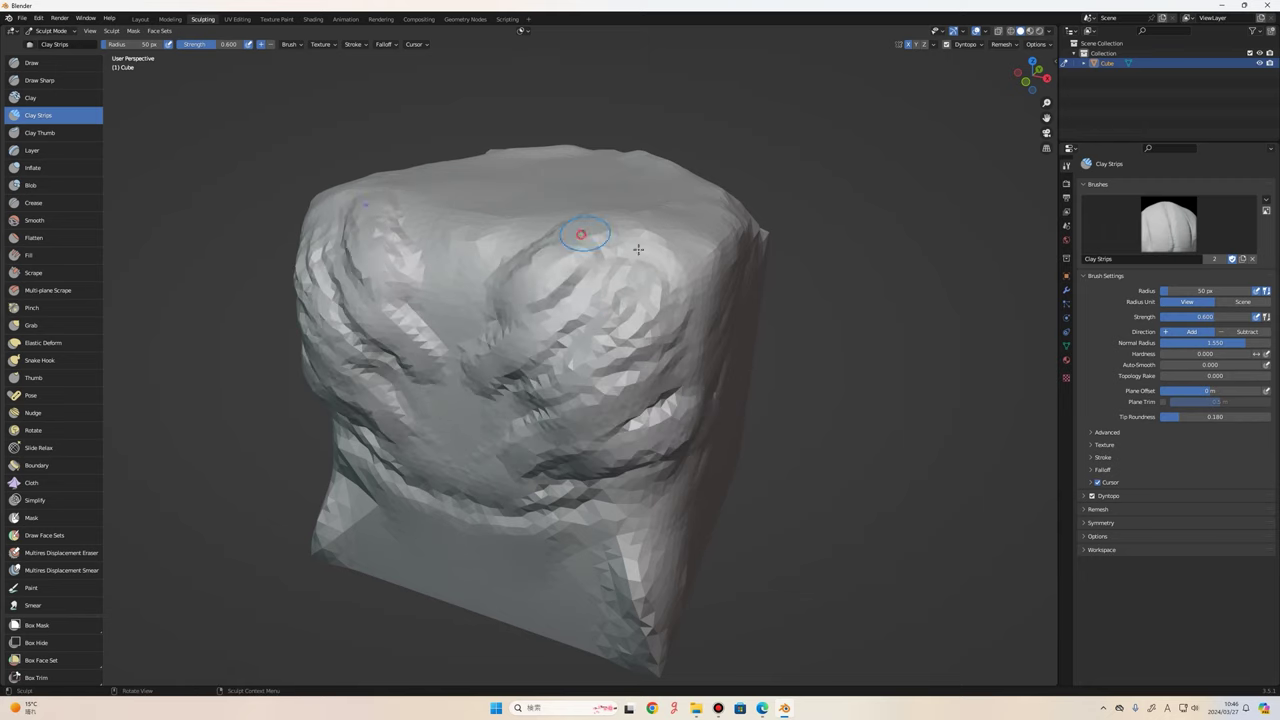
{"action": "middle_click_drag", "start_coordinate": [638, 248], "coordinate": [634, 280]}
{"action": "mouse_move", "coordinate": [634, 280]}
{"action": "left_mouse_down"}
{"action": "mouse_move", "coordinate": [563, 337]}
{"action": "mouse_move", "coordinate": [540, 420]}
{"action": "mouse_move", "coordinate": [630, 455]}
{"action": "mouse_move", "coordinate": [525, 298]}
{"action": "mouse_move", "coordinate": [603, 303]}
{"action": "mouse_move", "coordinate": [592, 370]}
{"action": "mouse_move", "coordinate": [604, 405]}
{"action": "mouse_move", "coordinate": [580, 449]}
{"action": "mouse_move", "coordinate": [548, 456]}
{"action": "left_mouse_up"}
{"action": "scroll", "coordinate": [628, 455], "scroll_direction": "down", "scroll_amount": 3}
Build up the front bulges with mirrored Clay Strips strokes at 0.6 strength.
{"action": "left_click", "coordinate": [61, 67]}
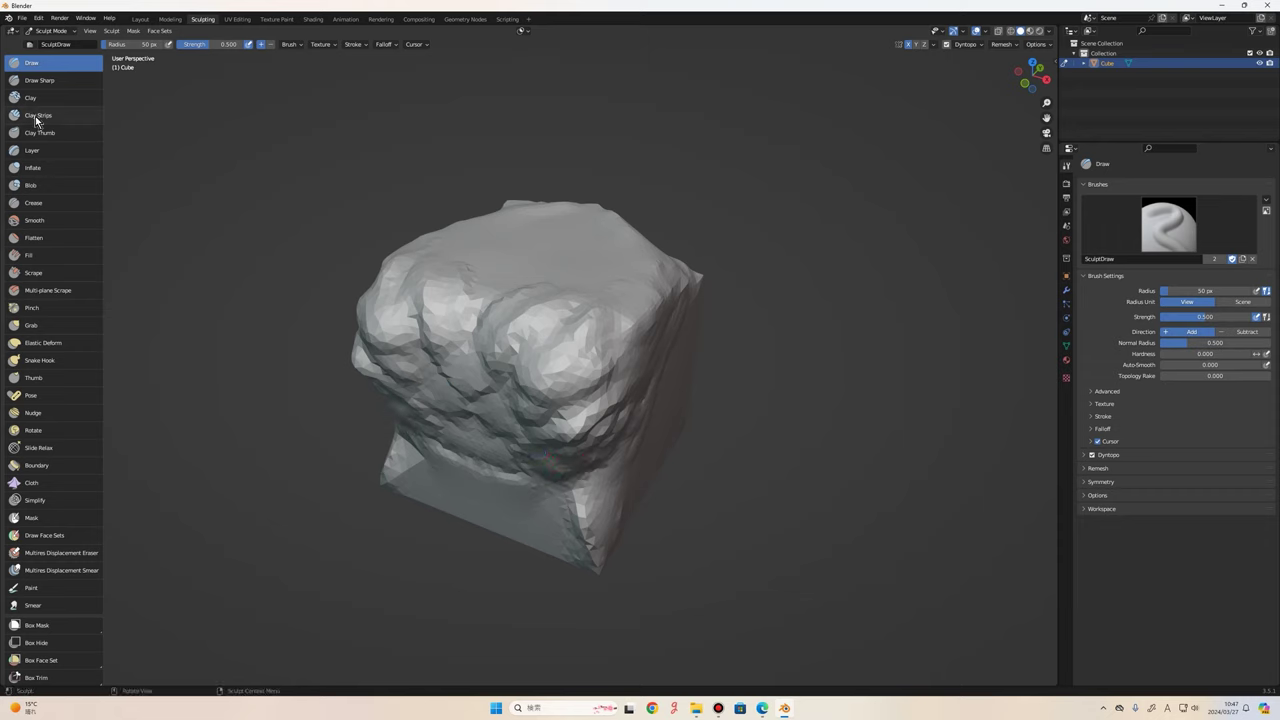
{"action": "left_click", "coordinate": [40, 116]}
{"action": "mouse_move", "coordinate": [495, 335]}
{"action": "left_mouse_down"}
{"action": "mouse_move", "coordinate": [528, 323]}
{"action": "mouse_move", "coordinate": [560, 380]}
{"action": "mouse_move", "coordinate": [620, 398]}
{"action": "mouse_move", "coordinate": [565, 400]}
{"action": "mouse_move", "coordinate": [543, 329]}
{"action": "mouse_move", "coordinate": [502, 283]}
{"action": "left_mouse_up"}
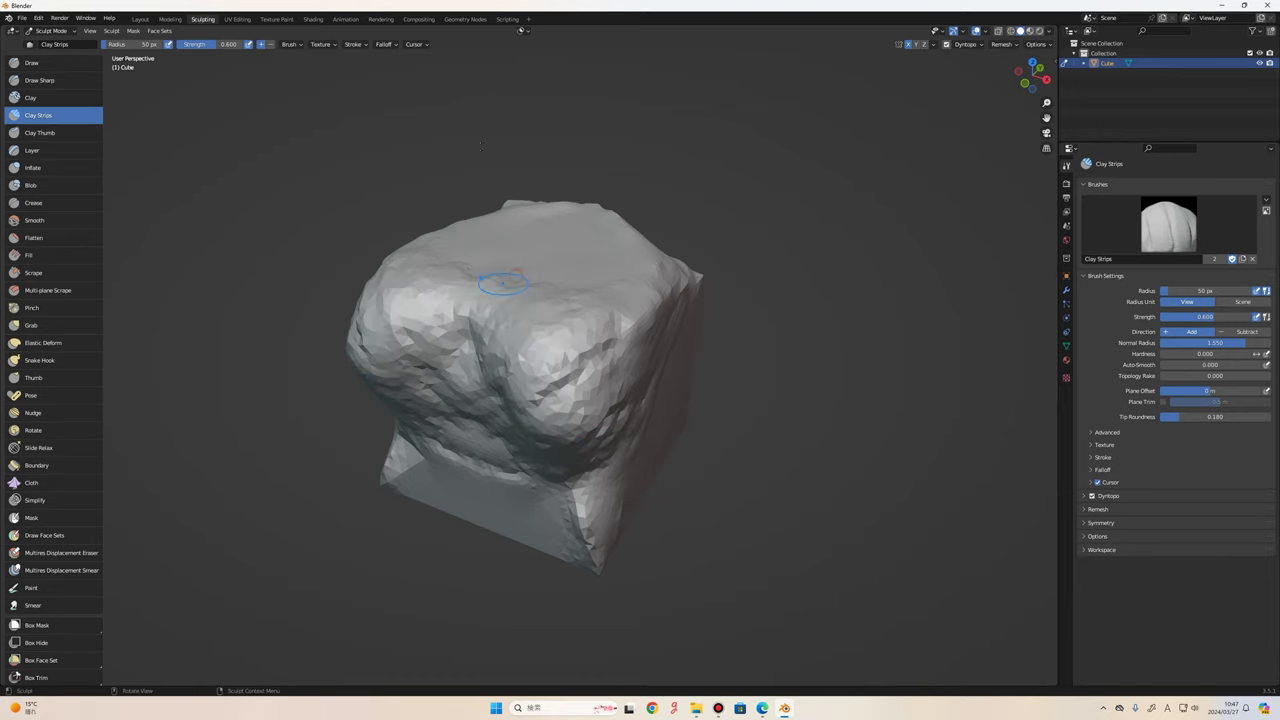
{"action": "mouse_move", "coordinate": [617, 385]}
{"action": "middle_mouse_down"}
{"action": "mouse_move", "coordinate": [450, 380]}
{"action": "mouse_move", "coordinate": [660, 400]}
{"action": "mouse_move", "coordinate": [600, 390]}
{"action": "middle_mouse_up"}
{"action": "mouse_move", "coordinate": [500, 314]}
{"action": "left_mouse_down"}
{"action": "mouse_move", "coordinate": [528, 323]}
{"action": "mouse_move", "coordinate": [562, 365]}
{"action": "left_mouse_up"}
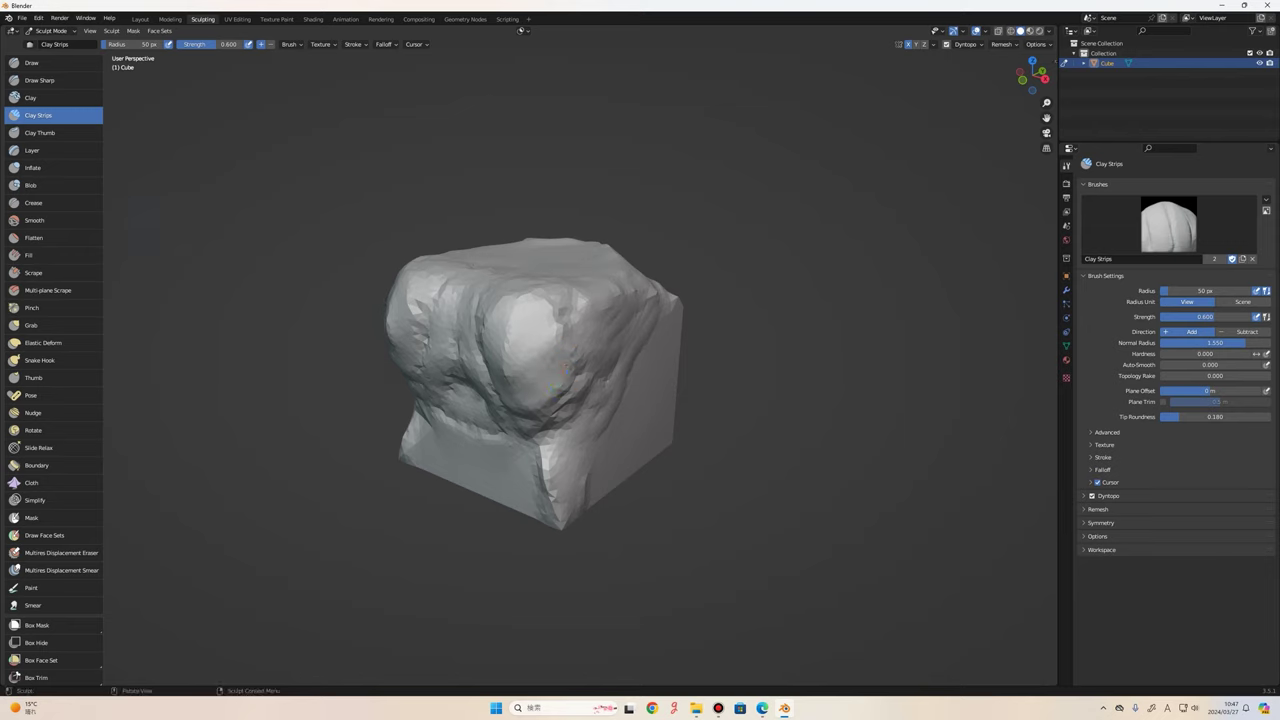
Inflate the cube's lower front edge with the Inflate brush at 0.5 strength.
{"action": "left_click", "coordinate": [44, 170]}
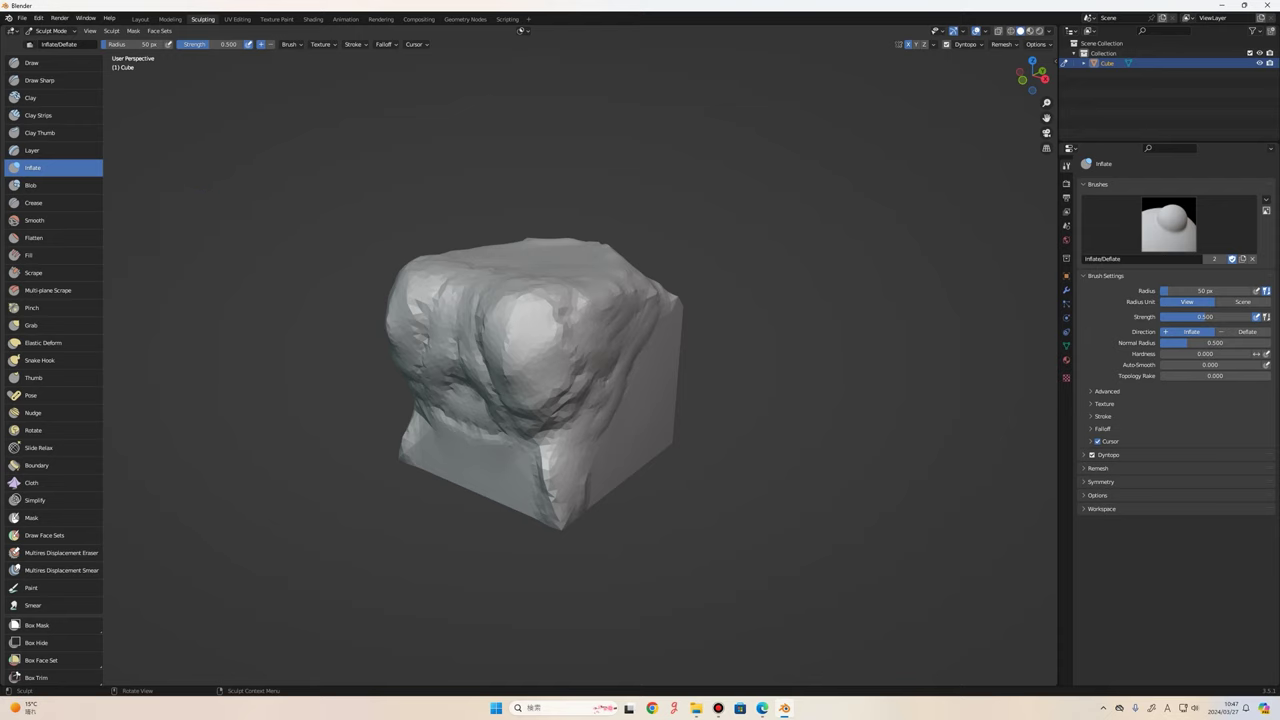
{"action": "scroll", "coordinate": [637, 405], "scroll_direction": "up", "scroll_amount": 3}
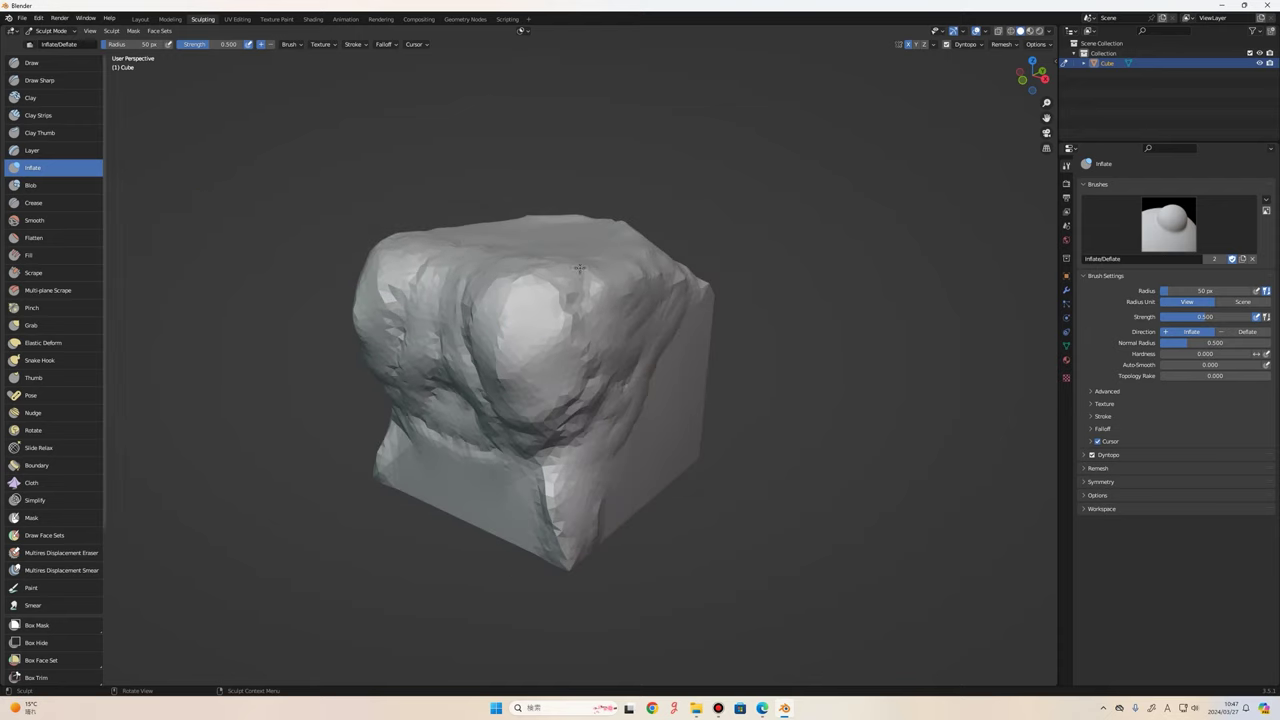
{"action": "middle_click_drag", "start_coordinate": [609, 286], "coordinate": [575, 362]}
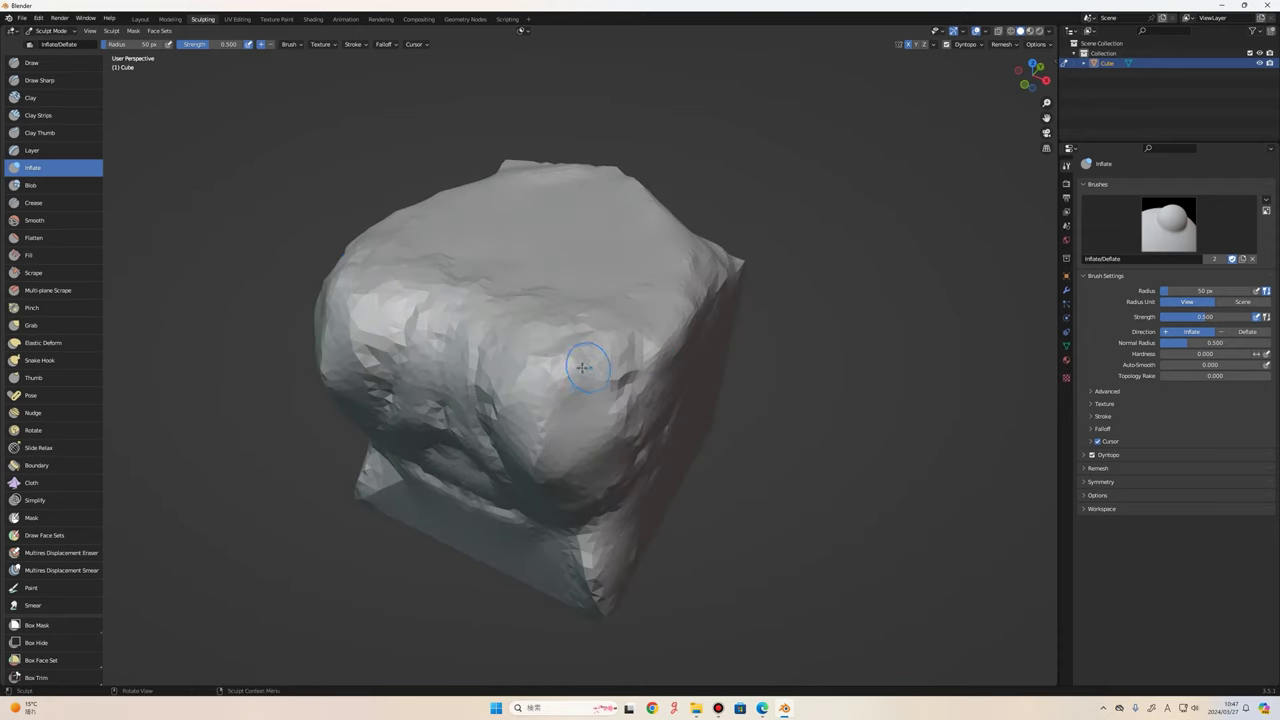
{"action": "scroll", "coordinate": [568, 370], "scroll_direction": "down", "scroll_amount": 2}
{"action": "scroll", "coordinate": [564, 377], "scroll_direction": "down", "scroll_amount": 2}
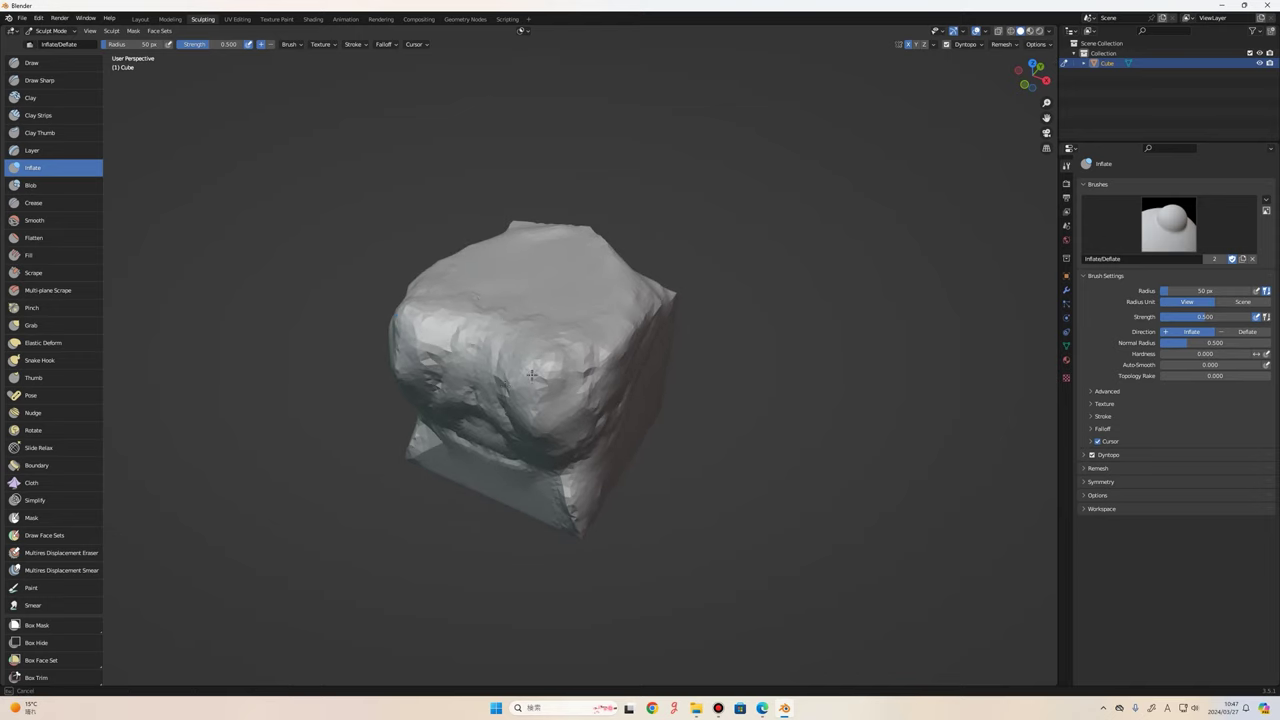
{"action": "middle_click_drag", "start_coordinate": [545, 390], "coordinate": [584, 462]}
{"action": "left_click_drag", "start_coordinate": [585, 461], "coordinate": [591, 512]}
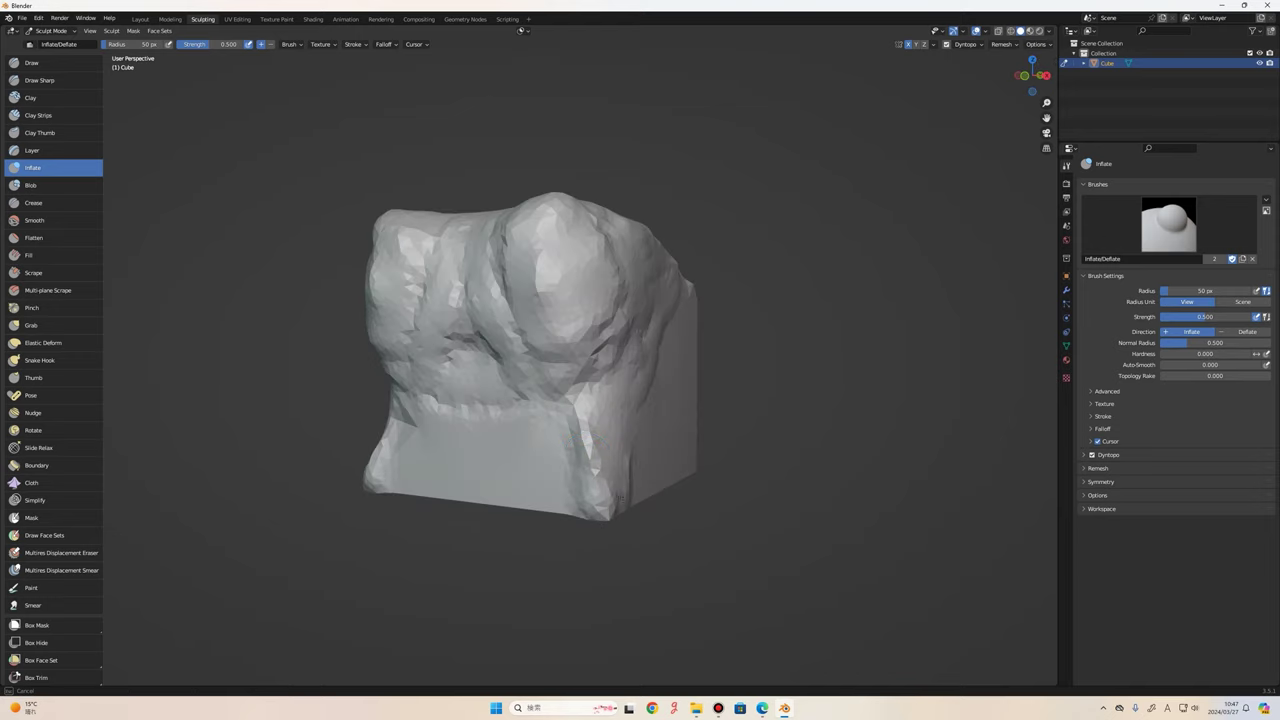
Inflate the cube's lower corners into rounded bulges from a low frontal view.
{"action": "middle_click_drag", "start_coordinate": [620, 497], "coordinate": [515, 585]}
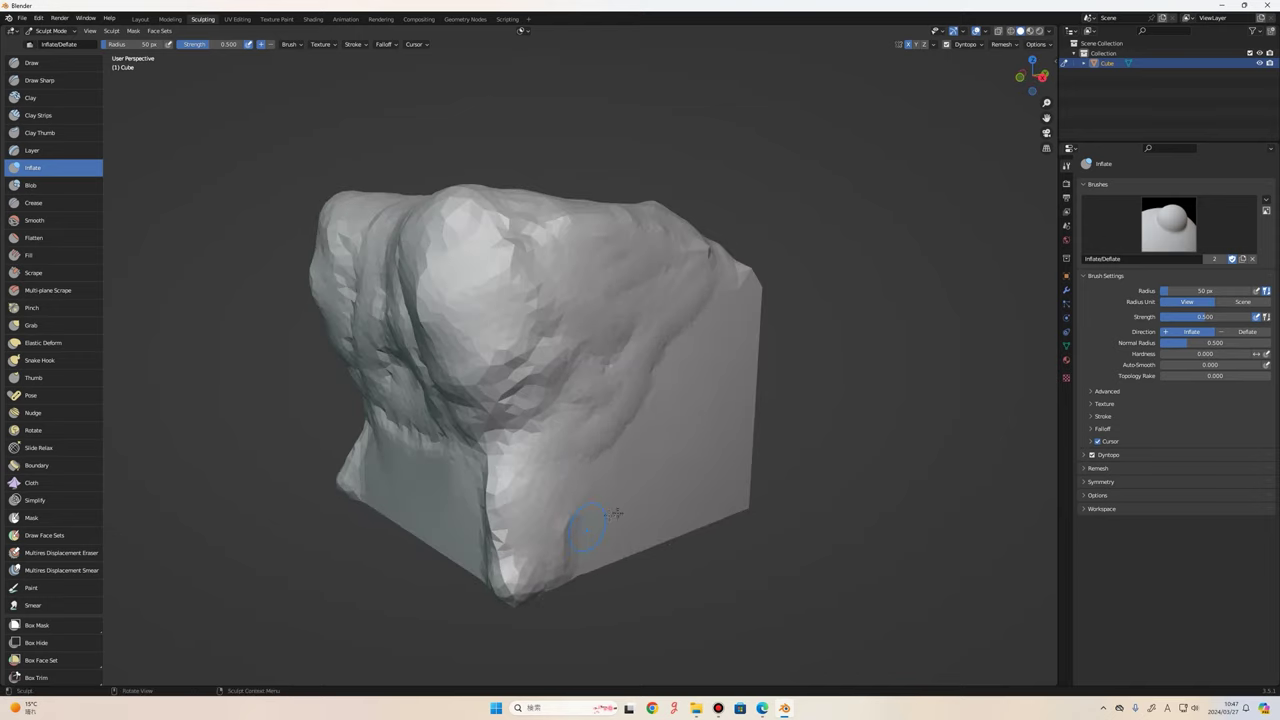
{"action": "middle_click_drag", "start_coordinate": [617, 513], "coordinate": [625, 524]}
{"action": "left_click_drag", "start_coordinate": [625, 524], "coordinate": [623, 537]}
{"action": "middle_click_drag", "start_coordinate": [623, 537], "coordinate": [571, 571]}
{"action": "left_click_drag", "start_coordinate": [520, 570], "coordinate": [559, 586]}
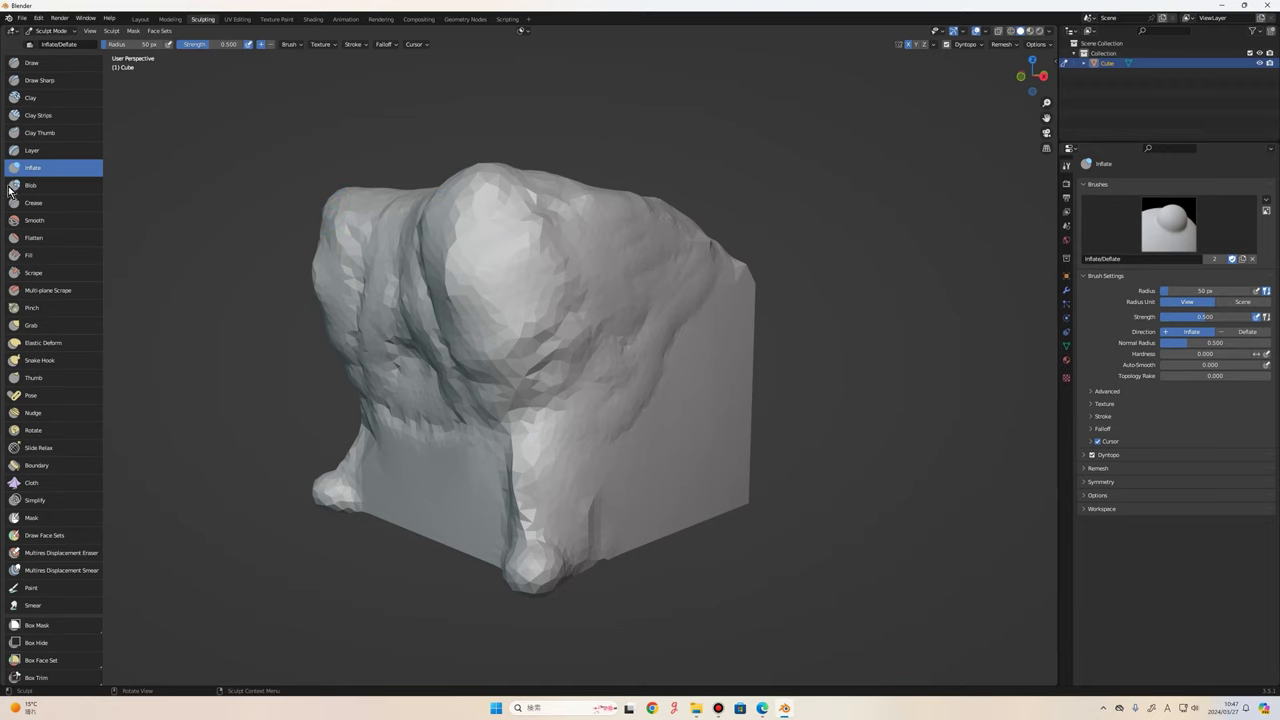
Inflate a rounded bulge at the mesh's bottom tip.
{"action": "middle_click_drag", "start_coordinate": [536, 313], "coordinate": [638, 290]}
{"action": "scroll", "coordinate": [642, 314], "scroll_direction": "up", "scroll_amount": 2}
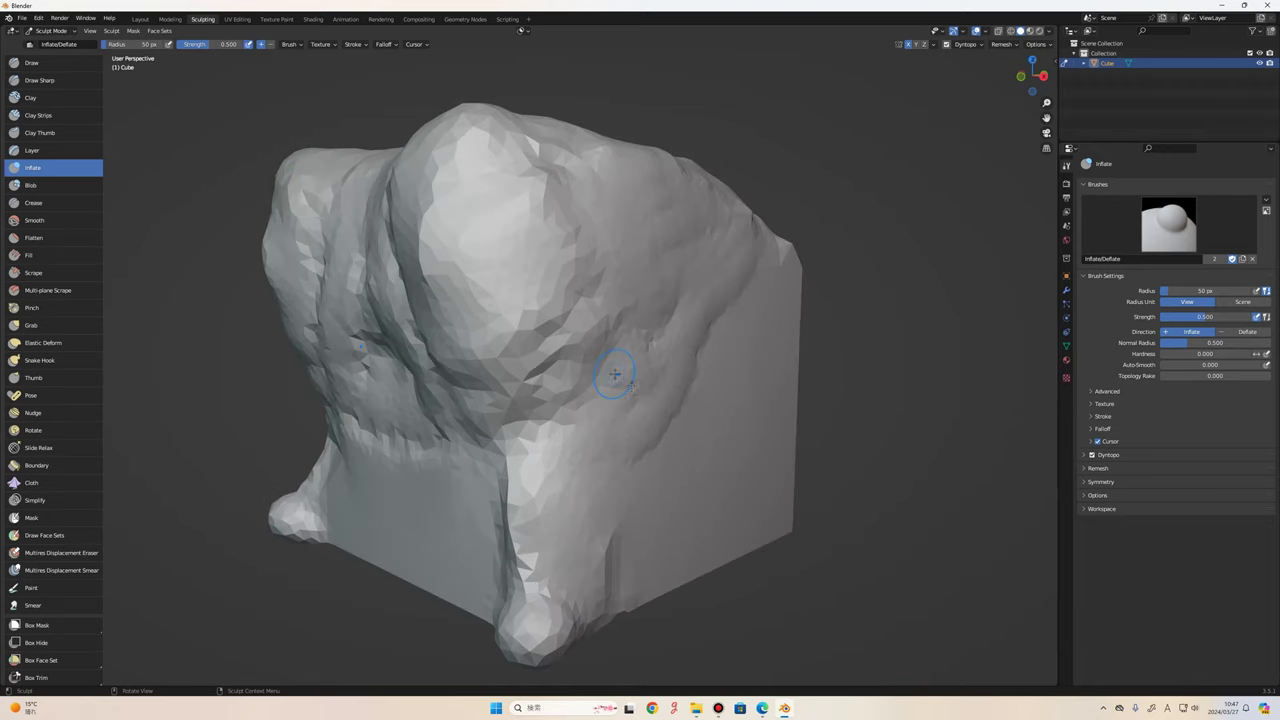
{"action": "middle_click_drag", "start_coordinate": [740, 390], "coordinate": [740, 392]}
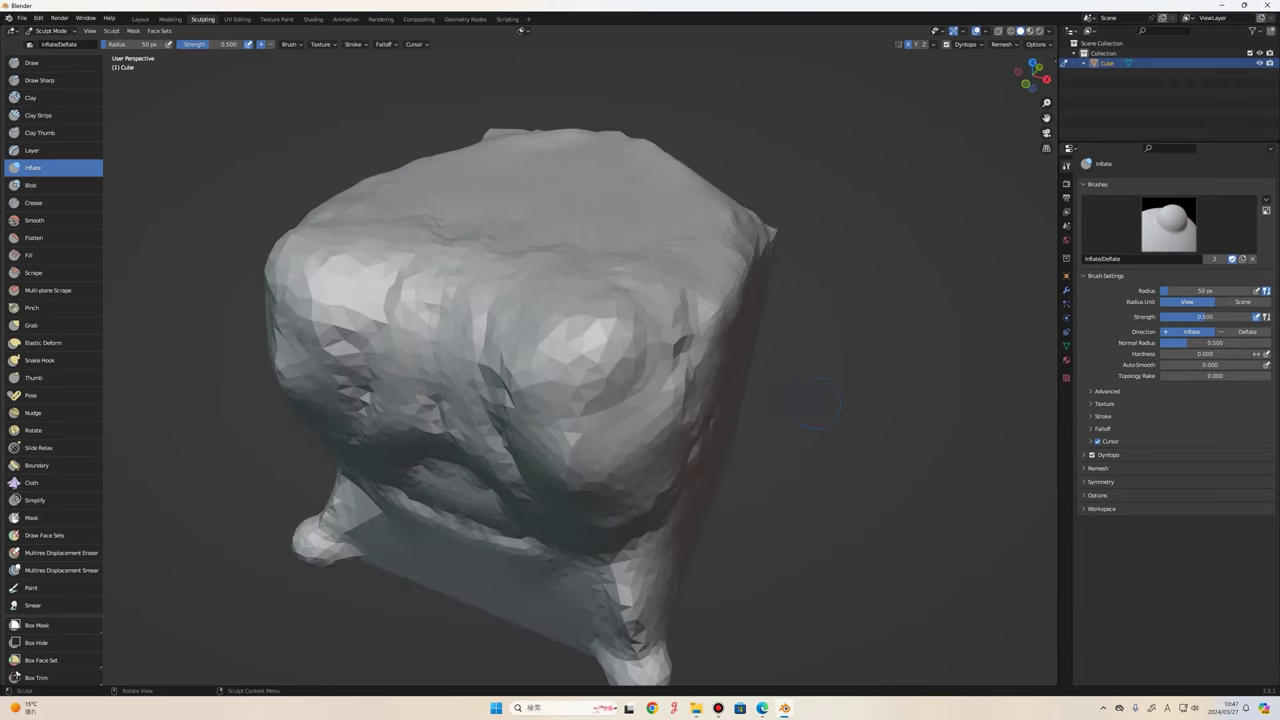
{"action": "mouse_move", "coordinate": [815, 402]}
{"action": "middle_mouse_down"}
{"action": "mouse_move", "coordinate": [622, 331]}
{"action": "mouse_move", "coordinate": [620, 407]}
{"action": "middle_mouse_up"}
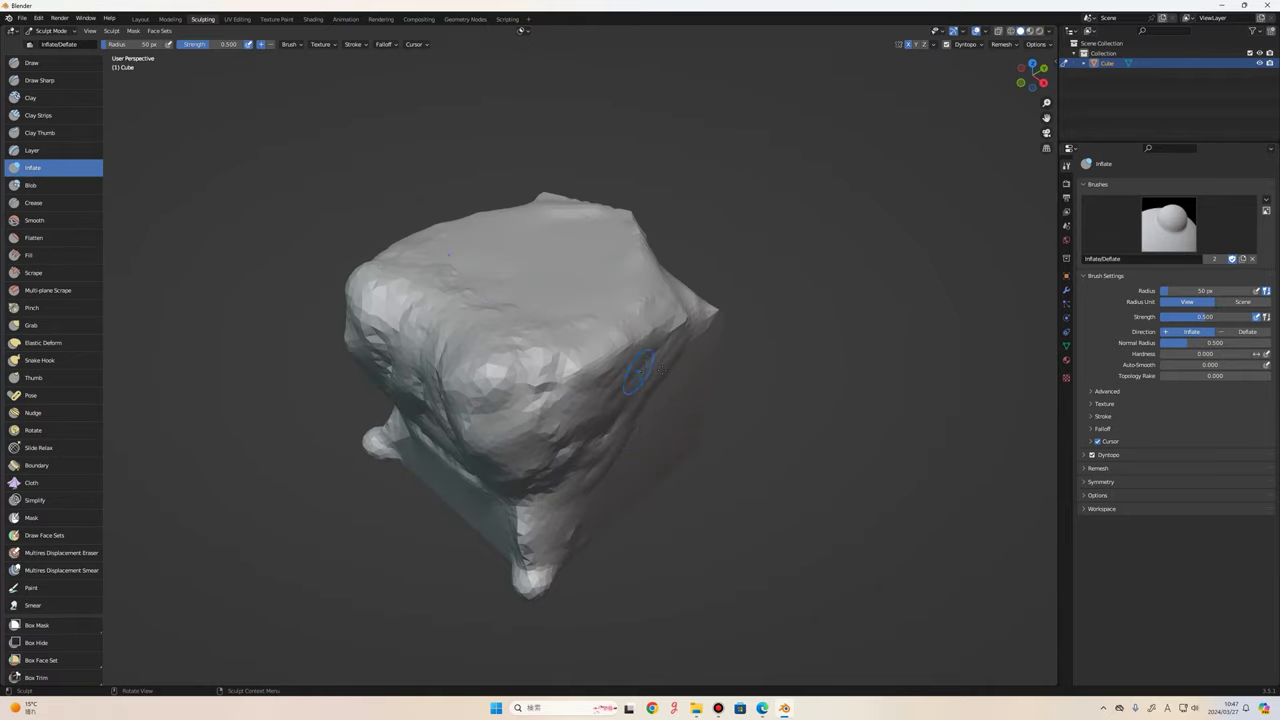
{"action": "mouse_move", "coordinate": [656, 438]}
{"action": "middle_mouse_down"}
{"action": "mouse_move", "coordinate": [579, 541]}
{"action": "mouse_move", "coordinate": [480, 523]}
{"action": "mouse_move", "coordinate": [550, 560]}
{"action": "middle_mouse_up"}
{"action": "mouse_move", "coordinate": [551, 561]}
{"action": "left_mouse_down"}
{"action": "mouse_move", "coordinate": [540, 571]}
{"action": "mouse_move", "coordinate": [515, 560]}
{"action": "left_mouse_up"}
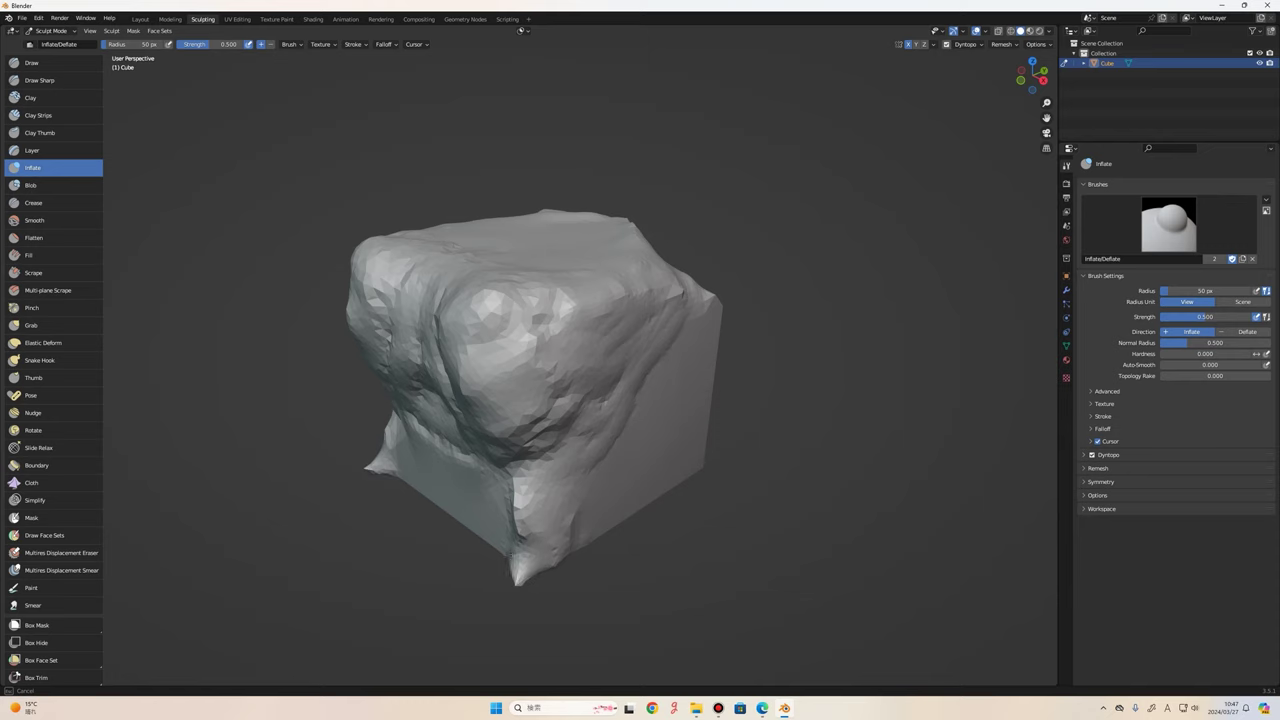
Zoom and orbit to view the inflated base from a more frontal angle.
{"action": "middle_click_drag", "start_coordinate": [520, 575], "coordinate": [560, 560]}
{"action": "scroll", "coordinate": [600, 500], "scroll_direction": "up", "scroll_amount": 3}
{"action": "scroll", "coordinate": [620, 500], "scroll_direction": "up", "scroll_amount": 2}
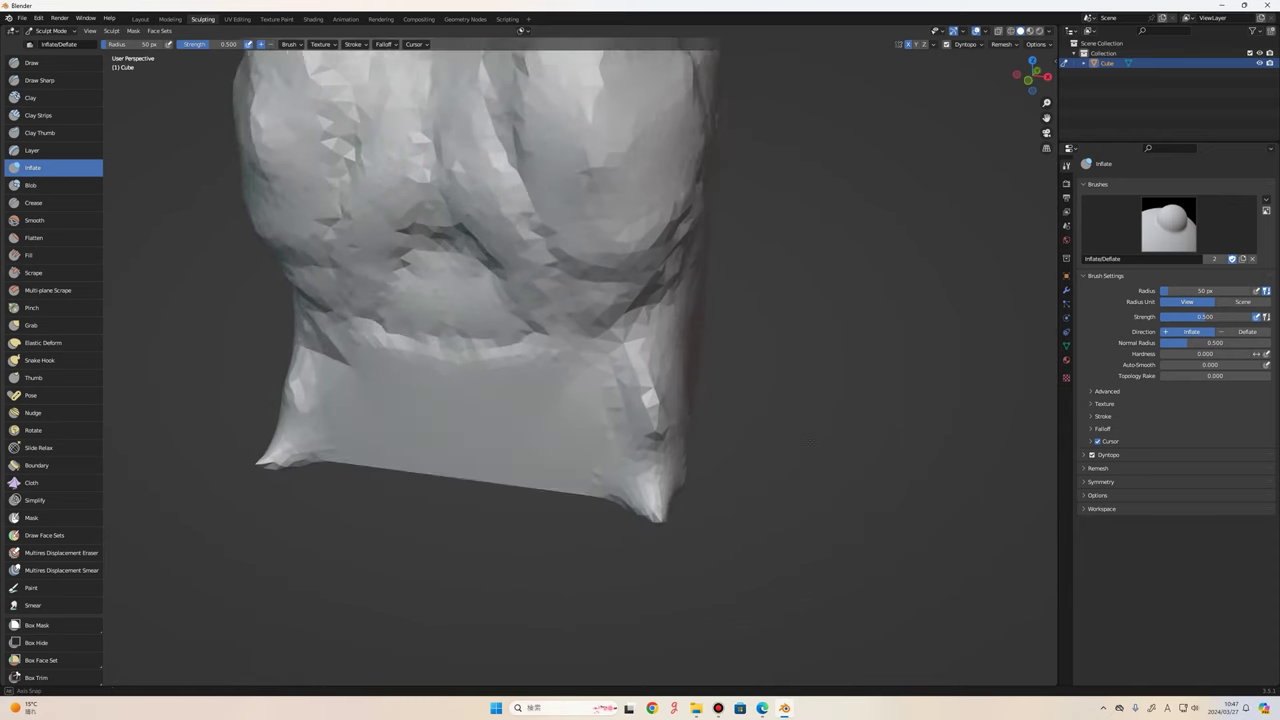
{"action": "scroll", "coordinate": [665, 506], "scroll_direction": "up", "scroll_amount": 2}
{"action": "scroll", "coordinate": [642, 488], "scroll_direction": "up", "scroll_amount": 2}
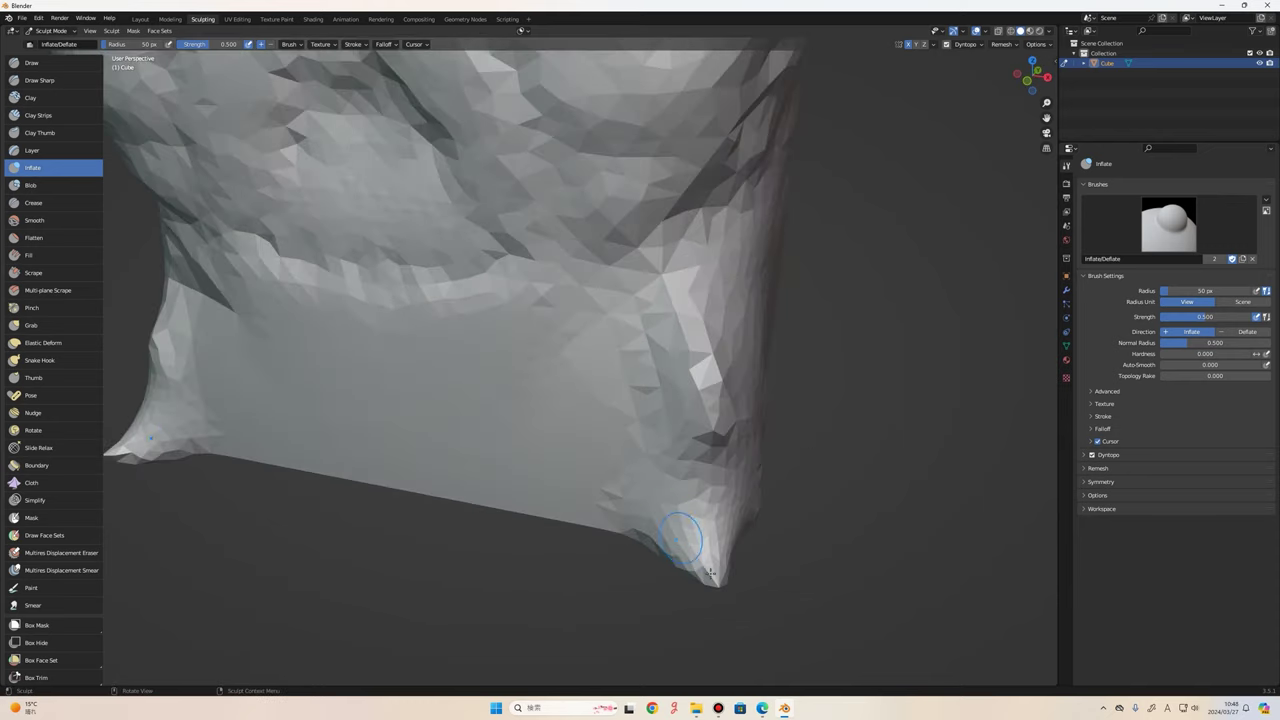
{"action": "scroll", "coordinate": [641, 487], "scroll_direction": "down", "scroll_amount": 2}
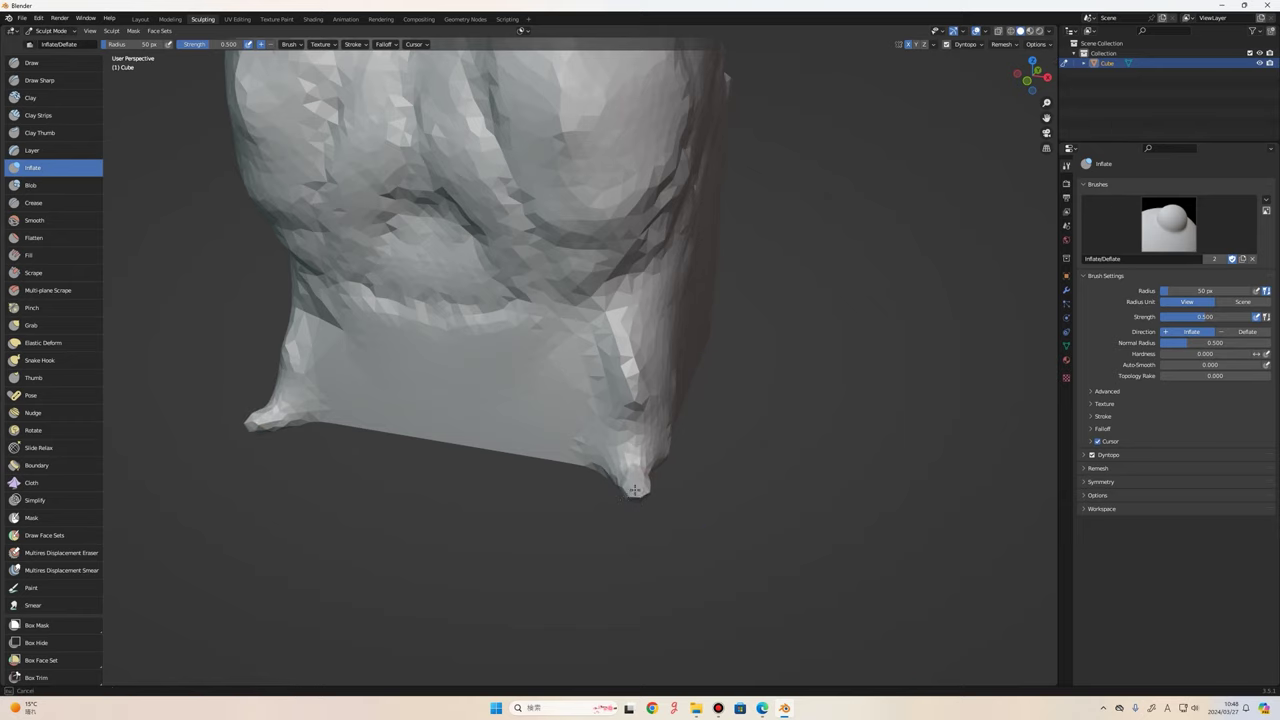
{"action": "middle_click_drag", "start_coordinate": [740, 470], "coordinate": [523, 434]}
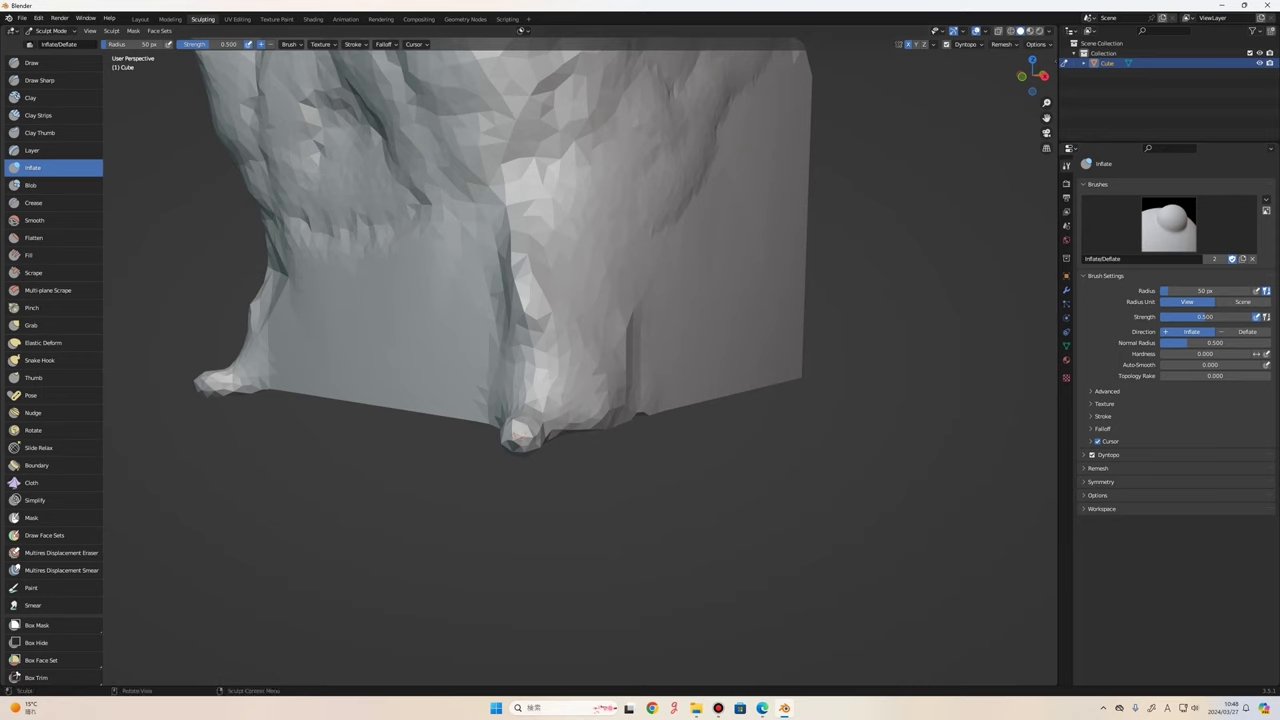
Activate the Crease brush, set to Subtract at 0.25 strength.
{"action": "left_click", "coordinate": [33, 203]}
{"action": "middle_click_drag", "start_coordinate": [686, 251], "coordinate": [677, 337]}
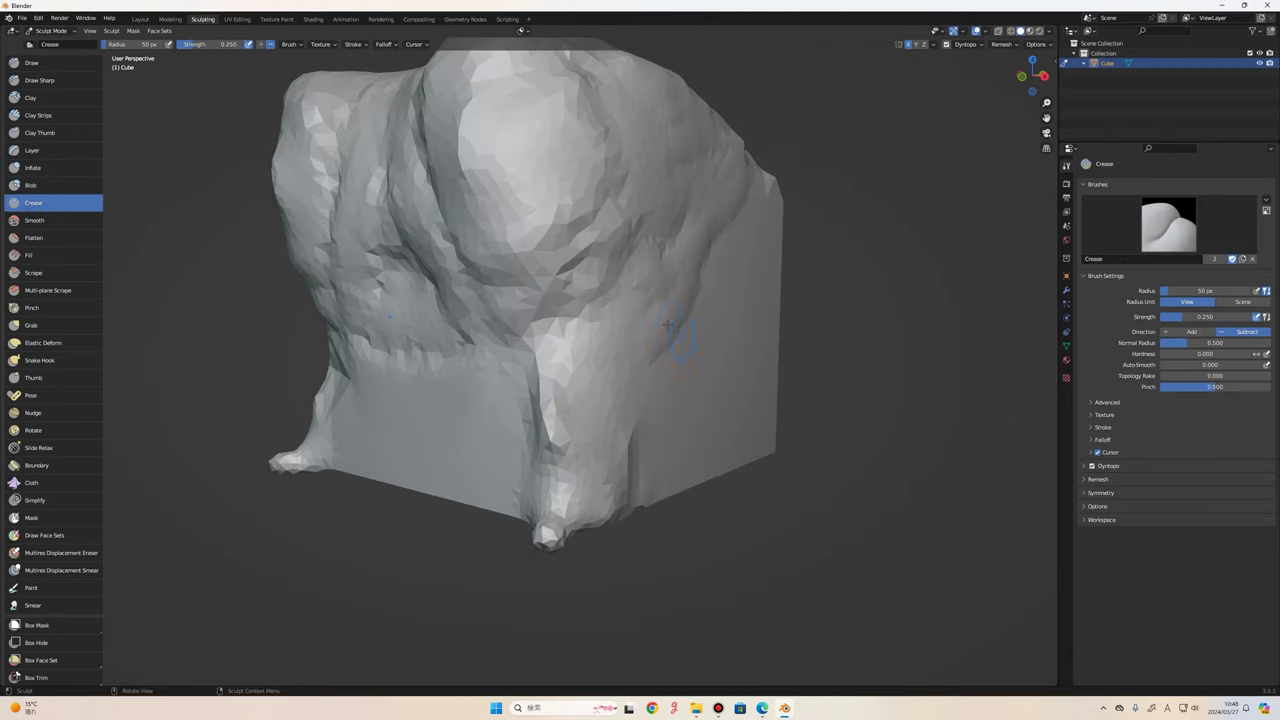
{"action": "scroll", "coordinate": [527, 250], "scroll_direction": "down", "scroll_amount": 3}
{"action": "scroll", "coordinate": [527, 250], "scroll_direction": "up", "scroll_amount": 1}
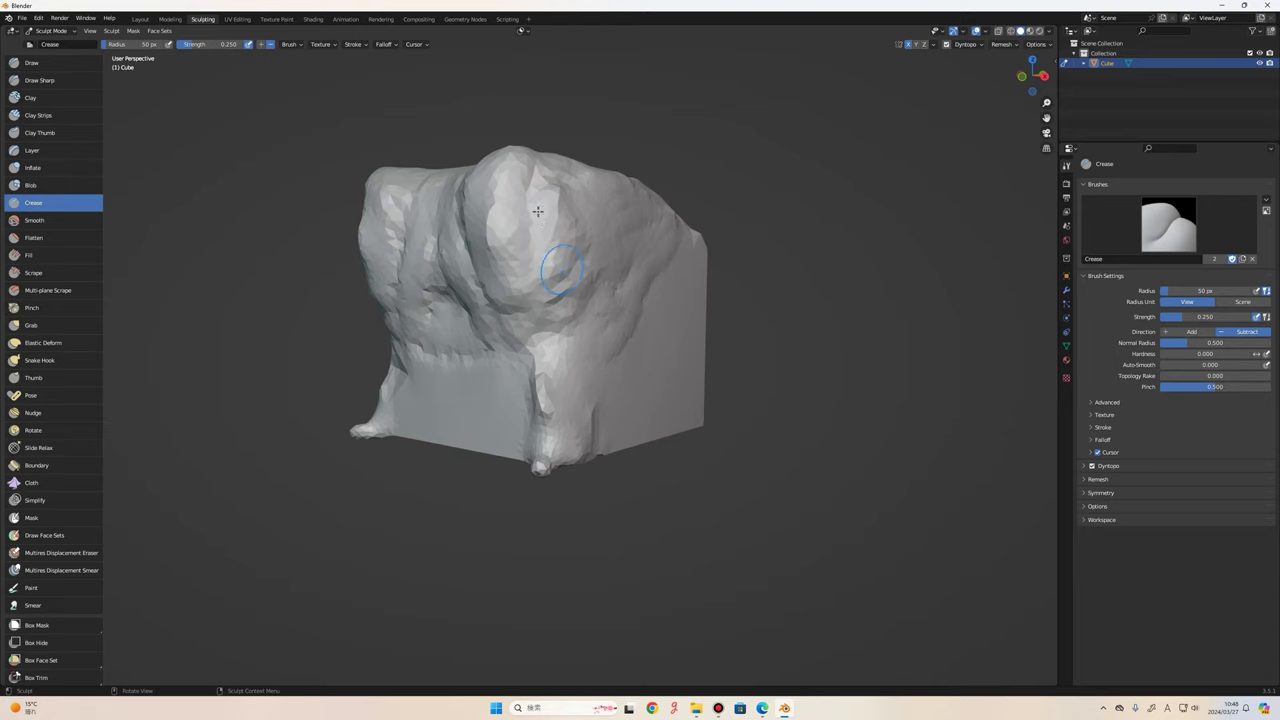
{"action": "scroll", "coordinate": [566, 205], "scroll_direction": "up", "scroll_amount": 1}
Orbit and zoom around the cube to inspect the grooved front bulge.
{"action": "middle_click_drag", "start_coordinate": [580, 254], "coordinate": [554, 222]}
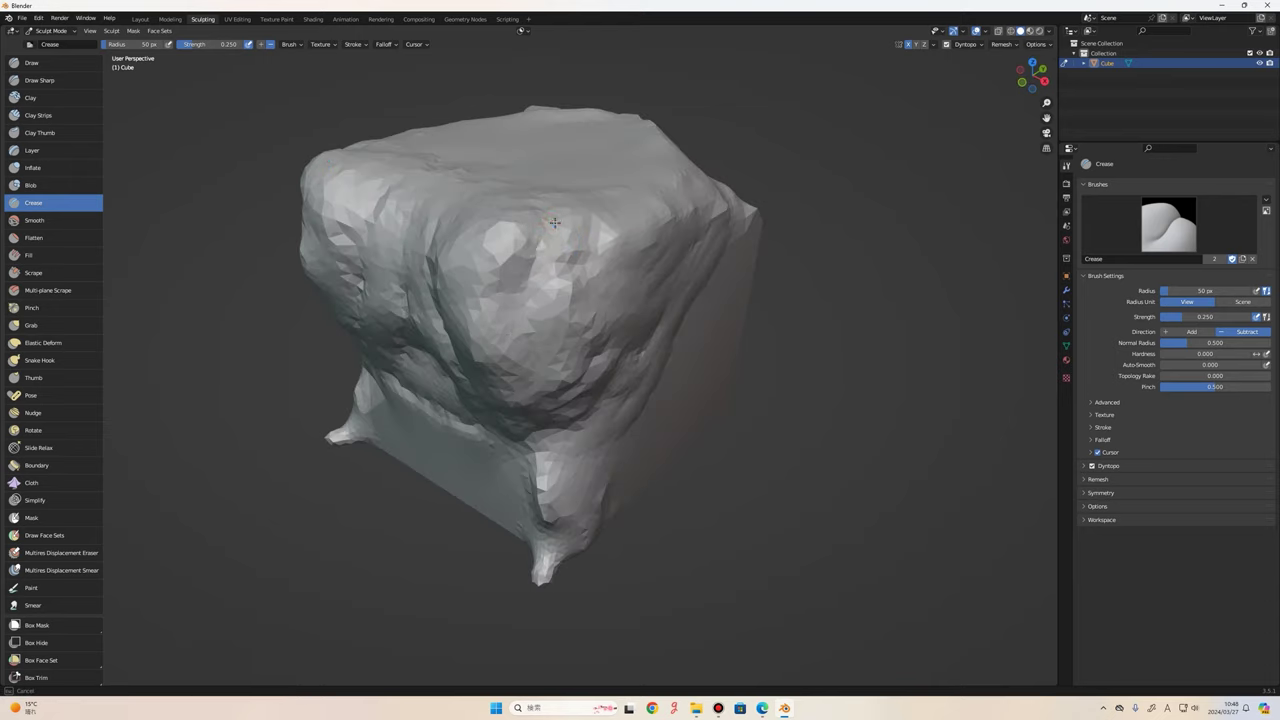
{"action": "middle_click_drag", "start_coordinate": [548, 303], "coordinate": [532, 287]}
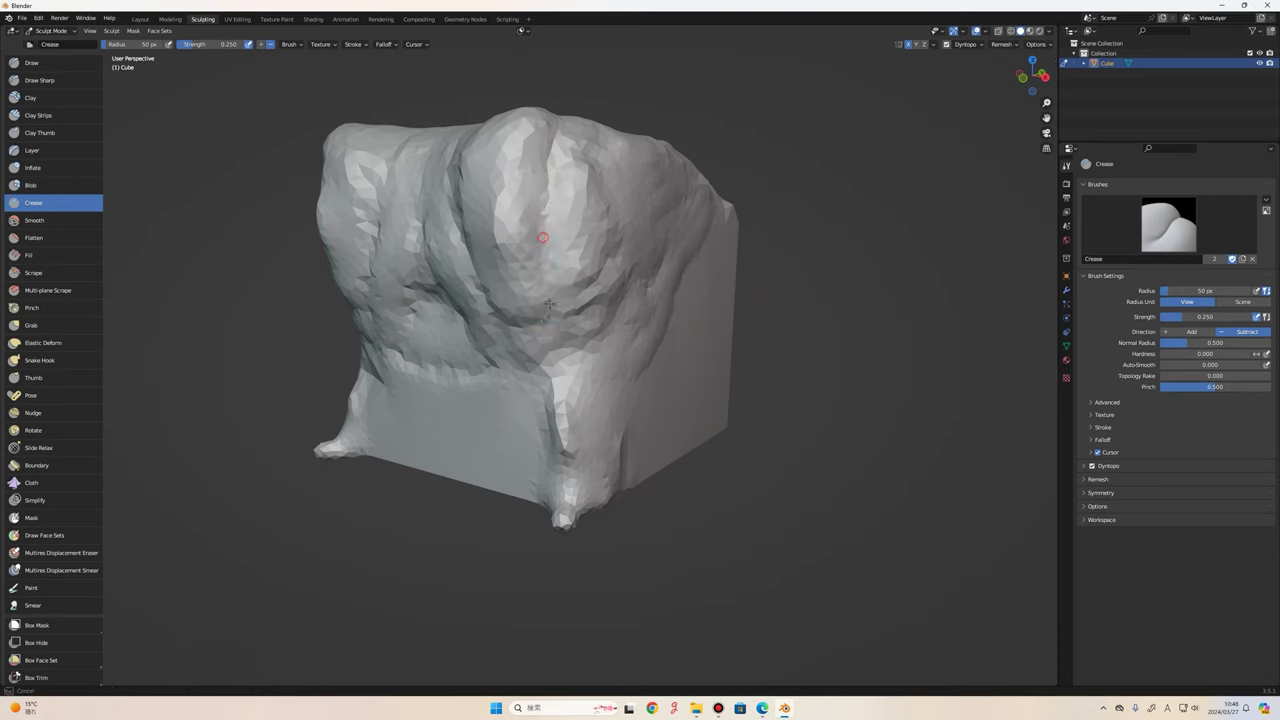
{"action": "scroll", "coordinate": [566, 143], "scroll_direction": "up", "scroll_amount": 1}
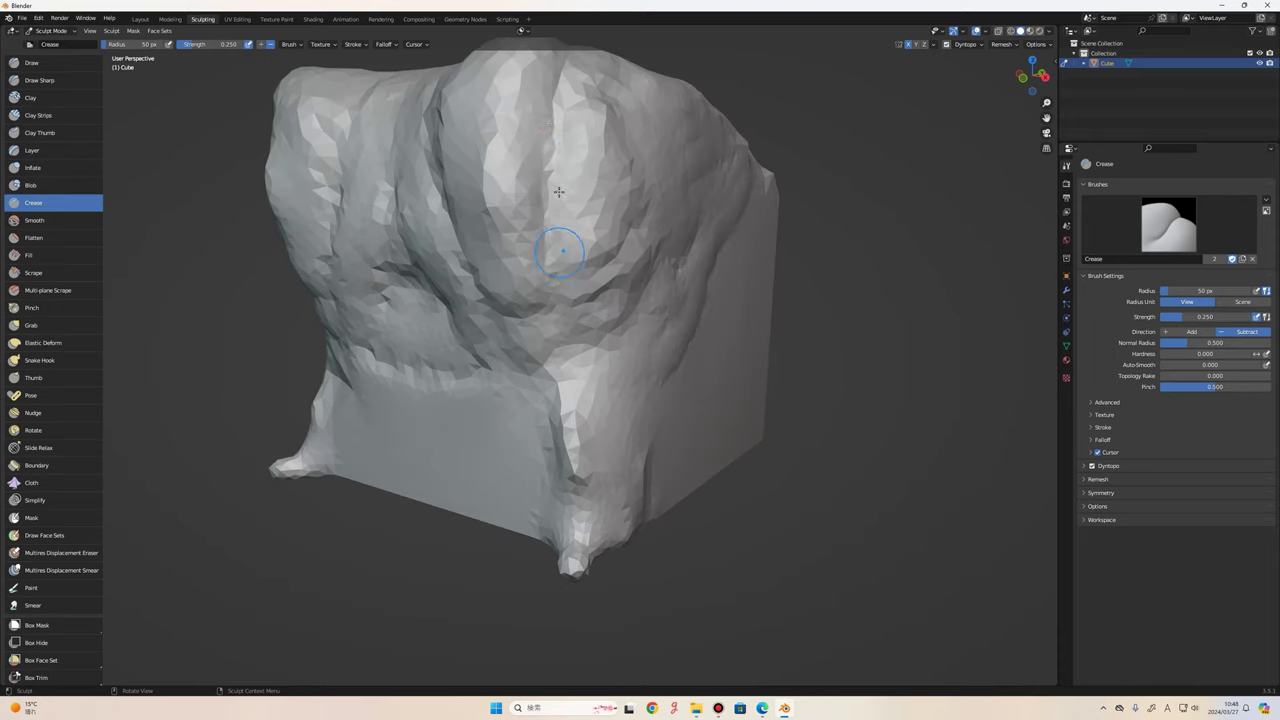
{"action": "scroll", "coordinate": [561, 375], "scroll_direction": "down", "scroll_amount": 3}
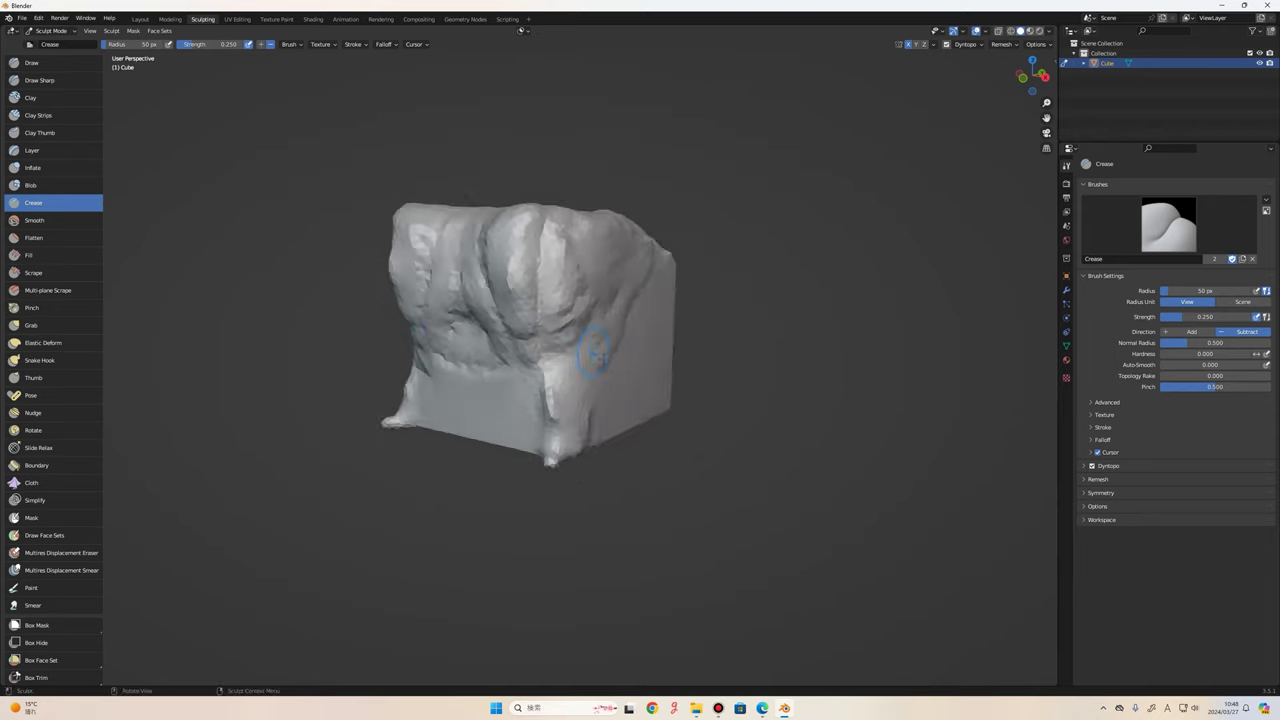
{"action": "middle_click_drag", "start_coordinate": [561, 375], "coordinate": [540, 322]}
{"action": "scroll", "coordinate": [548, 344], "scroll_direction": "up", "scroll_amount": 3}
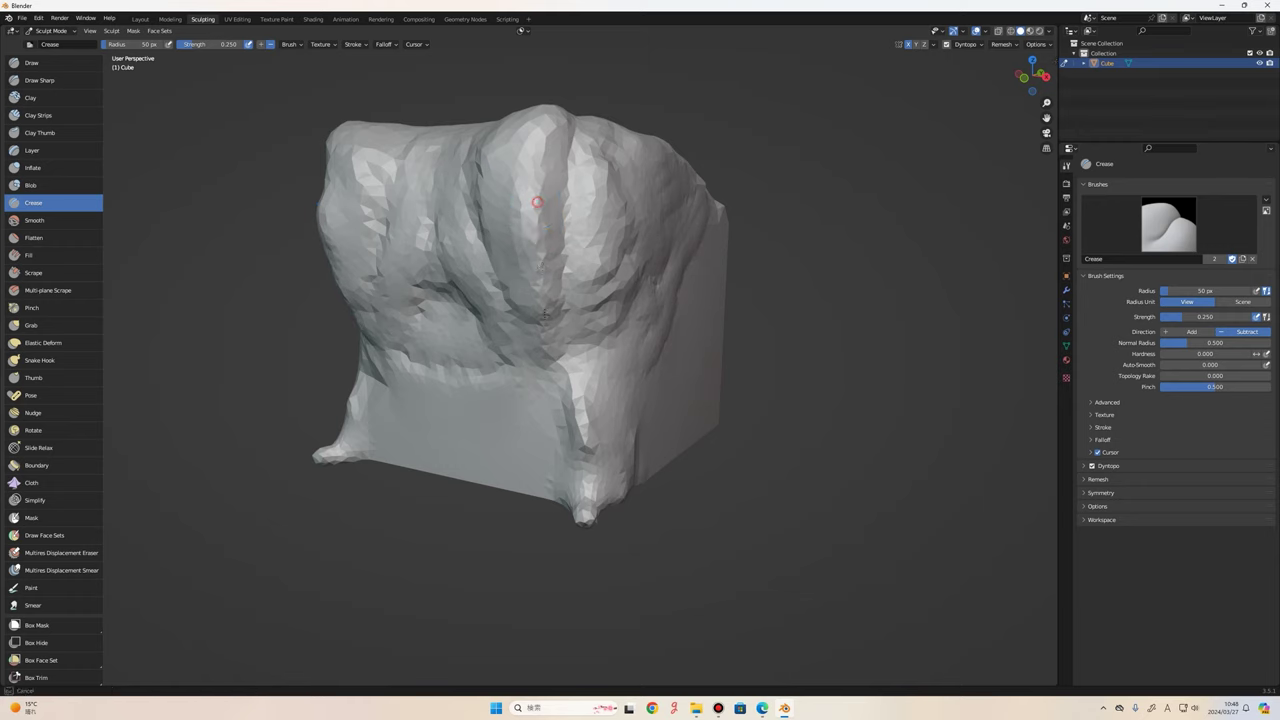
{"action": "middle_click_drag", "start_coordinate": [550, 340], "coordinate": [565, 277], "text": "ctrl"}
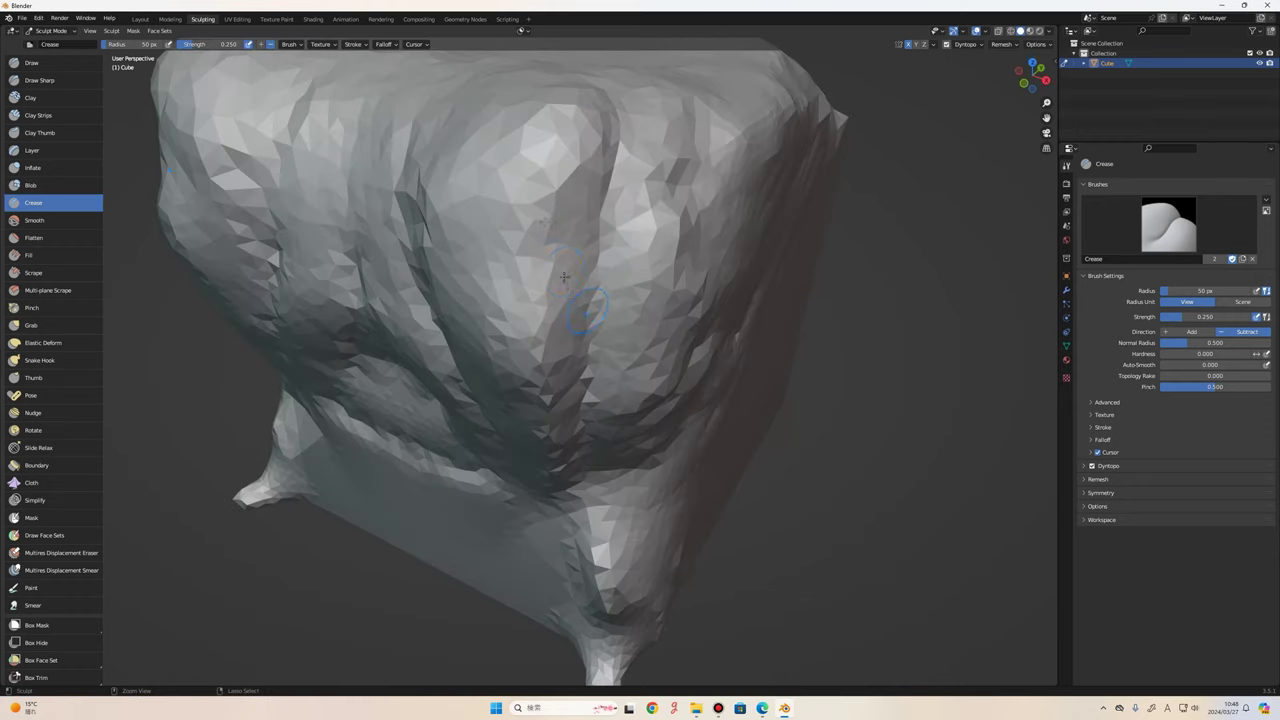
{"action": "middle_click_drag", "start_coordinate": [522, 317], "coordinate": [538, 250], "text": "ctrl"}
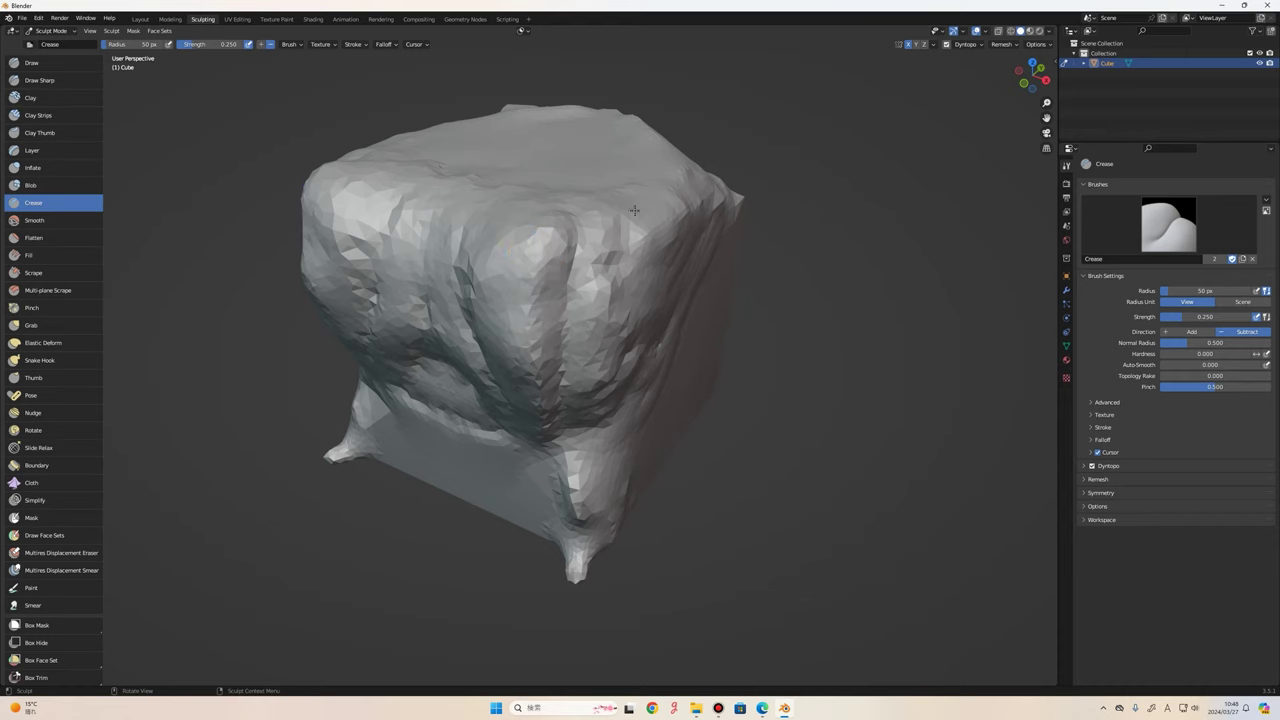
Carve four sharp-edged strokes down the cube's front face.
{"action": "middle_click_drag", "start_coordinate": [592, 317], "coordinate": [600, 315]}
{"action": "left_click", "coordinate": [40, 80]}
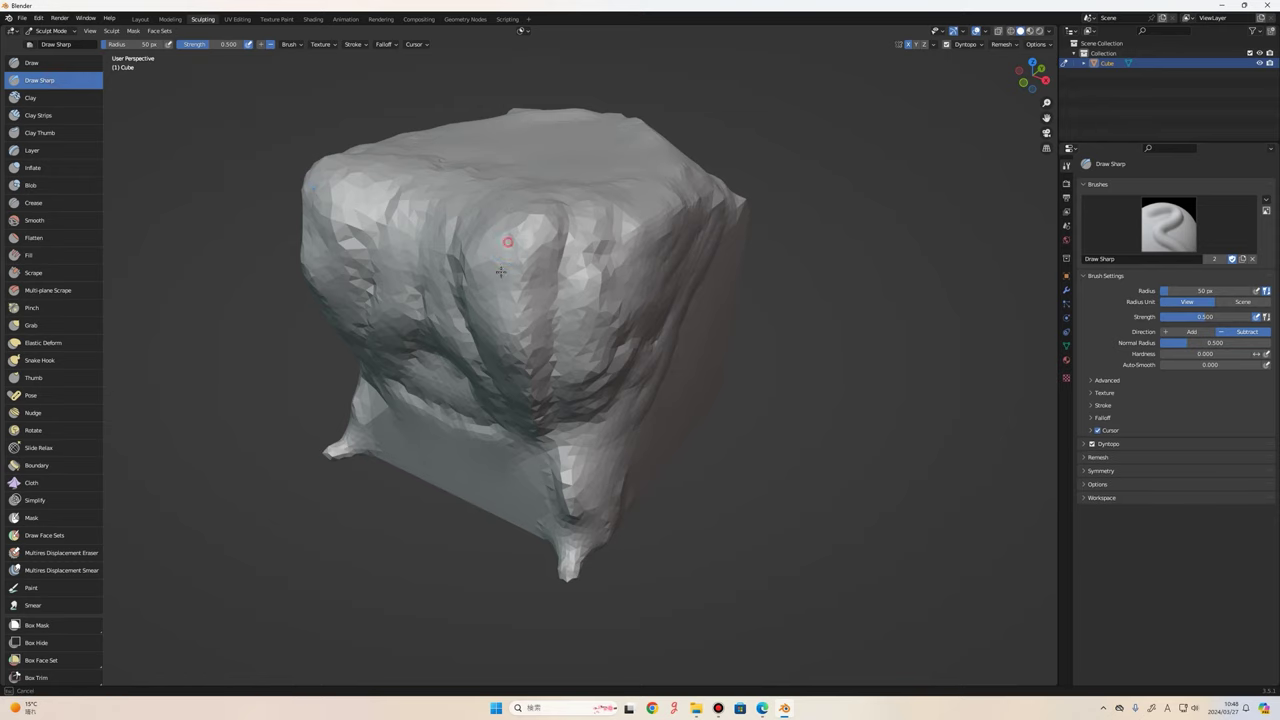
{"action": "left_click_drag", "start_coordinate": [500, 271], "coordinate": [504, 344]}
{"action": "middle_click_drag", "start_coordinate": [504, 344], "coordinate": [568, 245]}
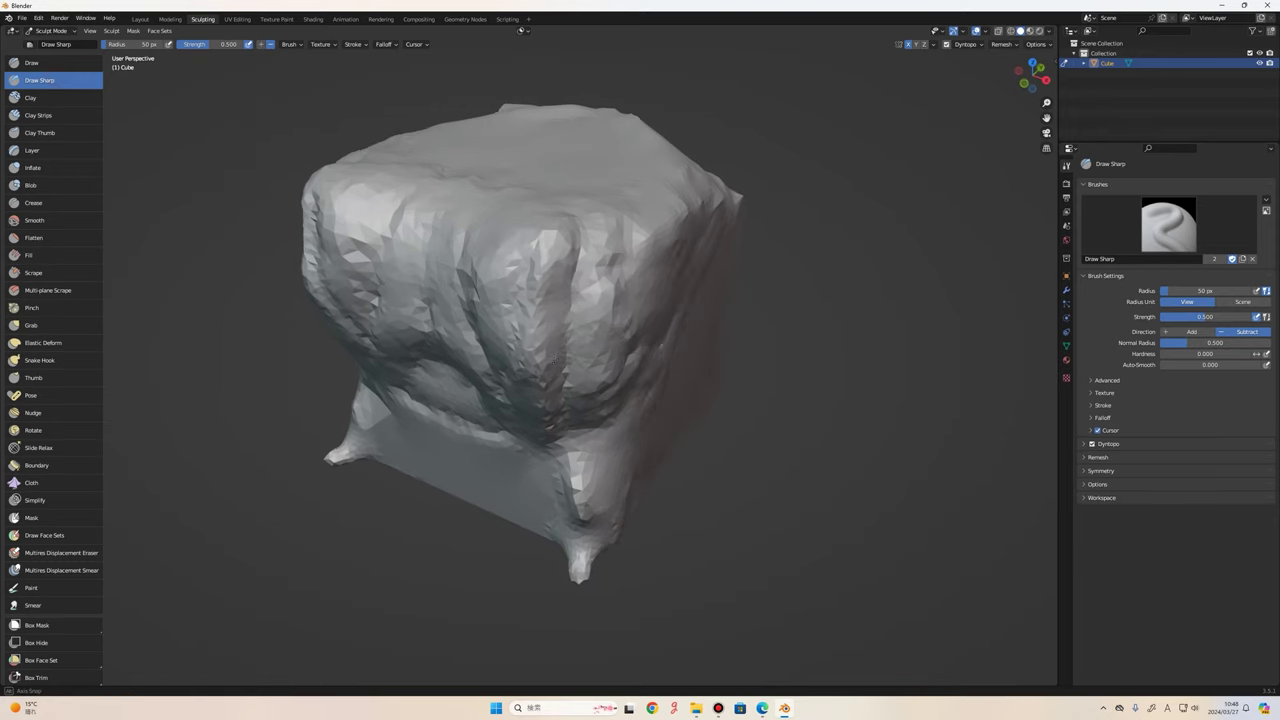
{"action": "left_click_drag", "start_coordinate": [568, 245], "coordinate": [574, 372]}
{"action": "left_click_drag", "start_coordinate": [588, 255], "coordinate": [569, 370]}
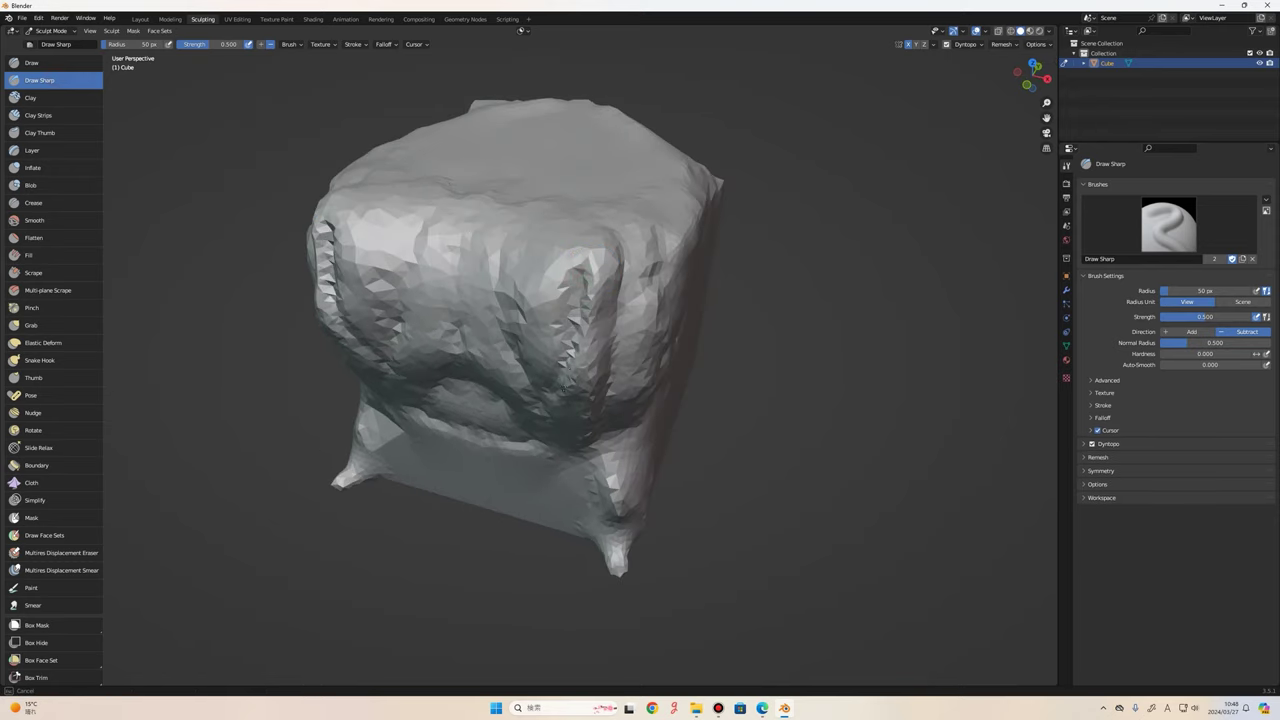
{"action": "scroll", "coordinate": [563, 320], "scroll_direction": "up", "scroll_amount": 3}
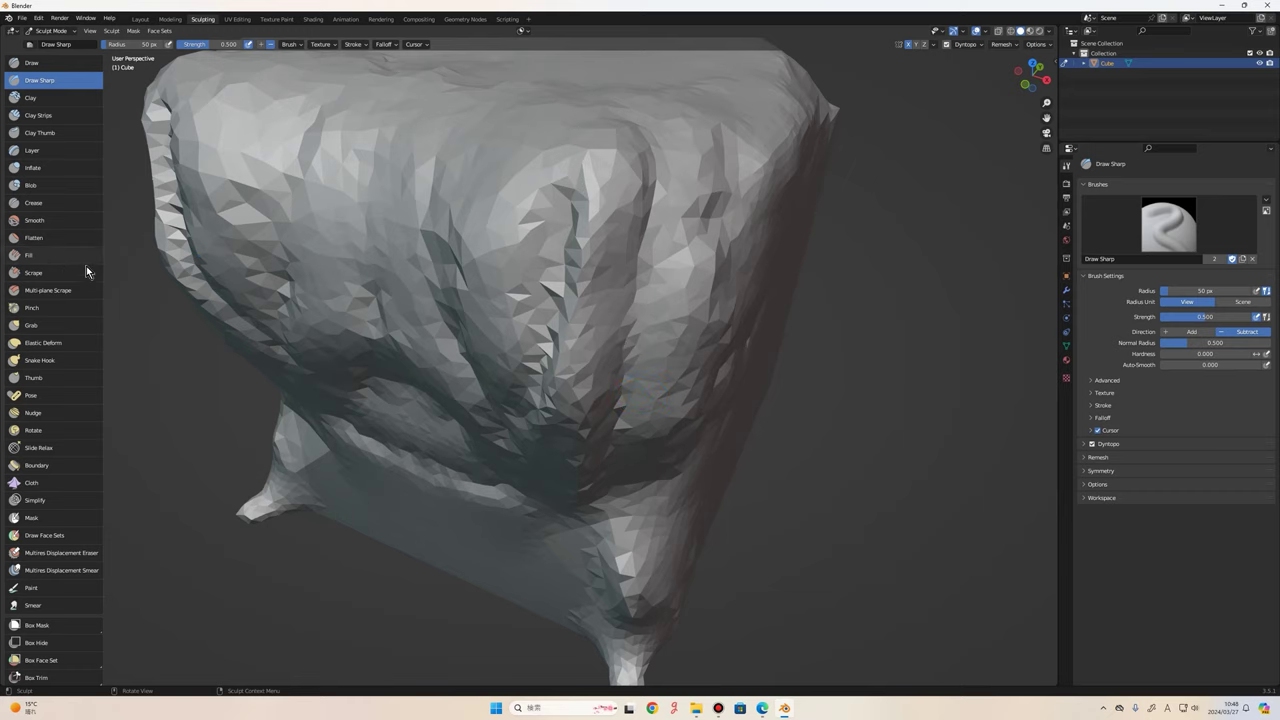
Add another crease stroke on the front with the Crease brush.
{"action": "left_click", "coordinate": [45, 208]}
{"action": "scroll", "coordinate": [560, 350], "scroll_direction": "down", "scroll_amount": 3}
{"action": "middle_click_drag", "start_coordinate": [520, 330], "coordinate": [575, 215]}
{"action": "left_click_drag", "start_coordinate": [575, 215], "coordinate": [571, 200]}
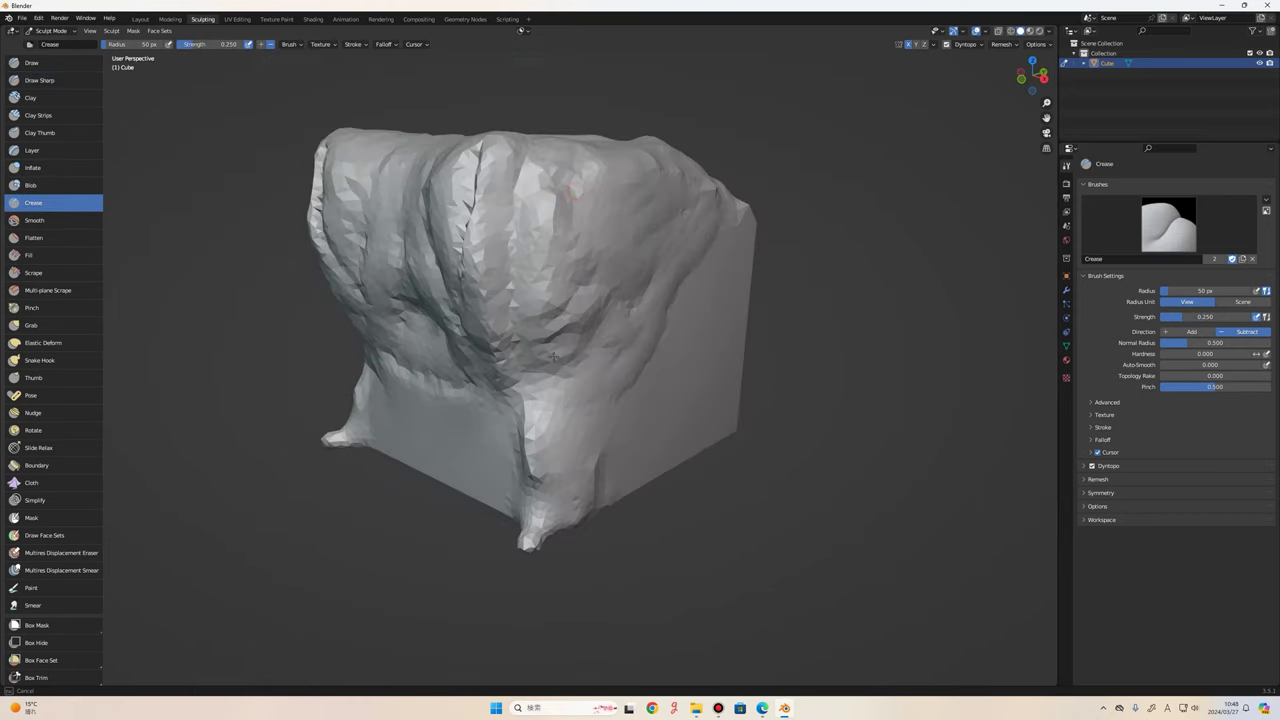
{"action": "scroll", "coordinate": [557, 330], "scroll_direction": "up", "scroll_amount": 5}
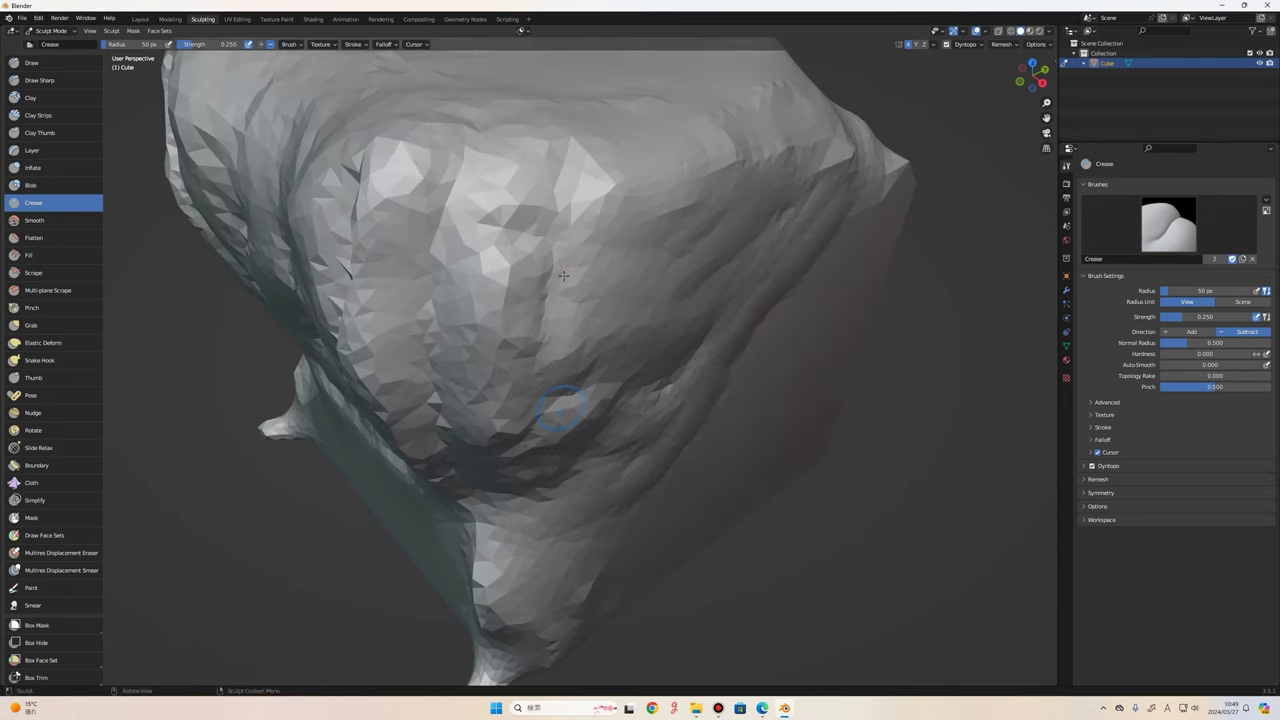
Smooth the front and left sides with the Smooth brush at 0.7 strength.
{"action": "scroll", "coordinate": [561, 320], "scroll_direction": "down", "scroll_amount": 3}
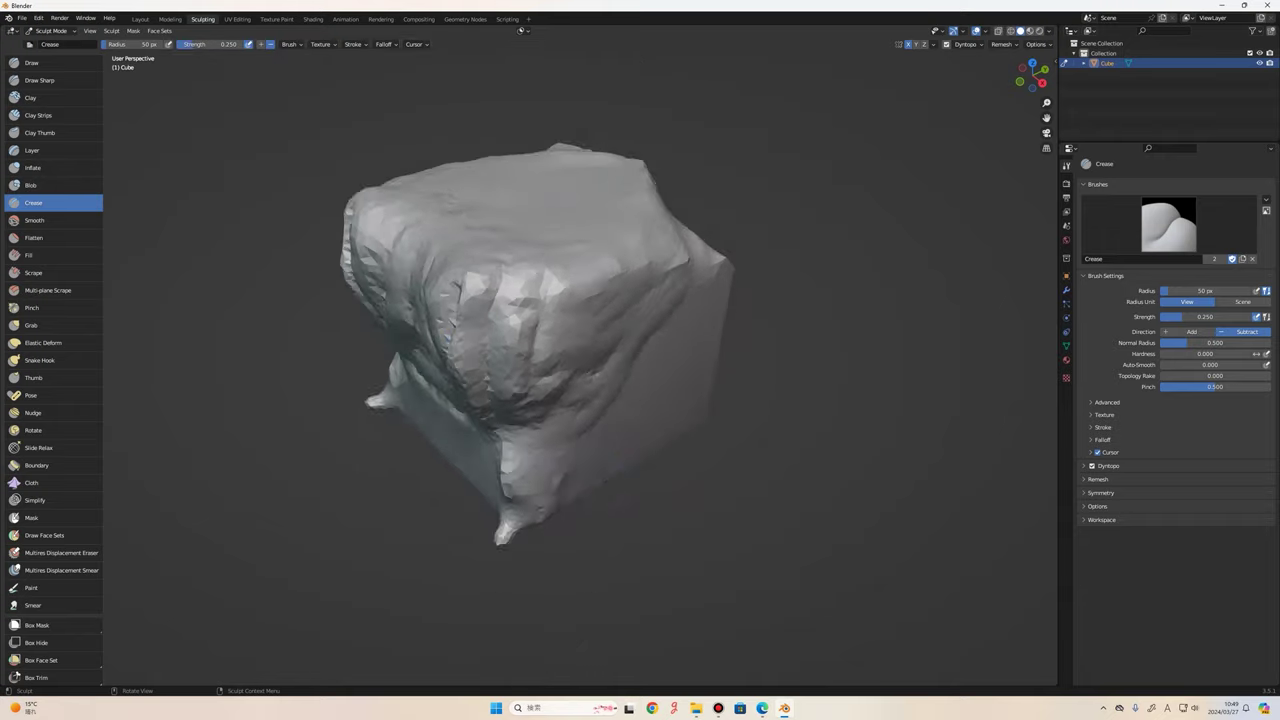
{"action": "scroll", "coordinate": [561, 320], "scroll_direction": "down", "scroll_amount": 2}
{"action": "scroll", "coordinate": [612, 432], "scroll_direction": "up", "scroll_amount": 2}
{"action": "middle_click_drag", "start_coordinate": [612, 432], "coordinate": [628, 200]}
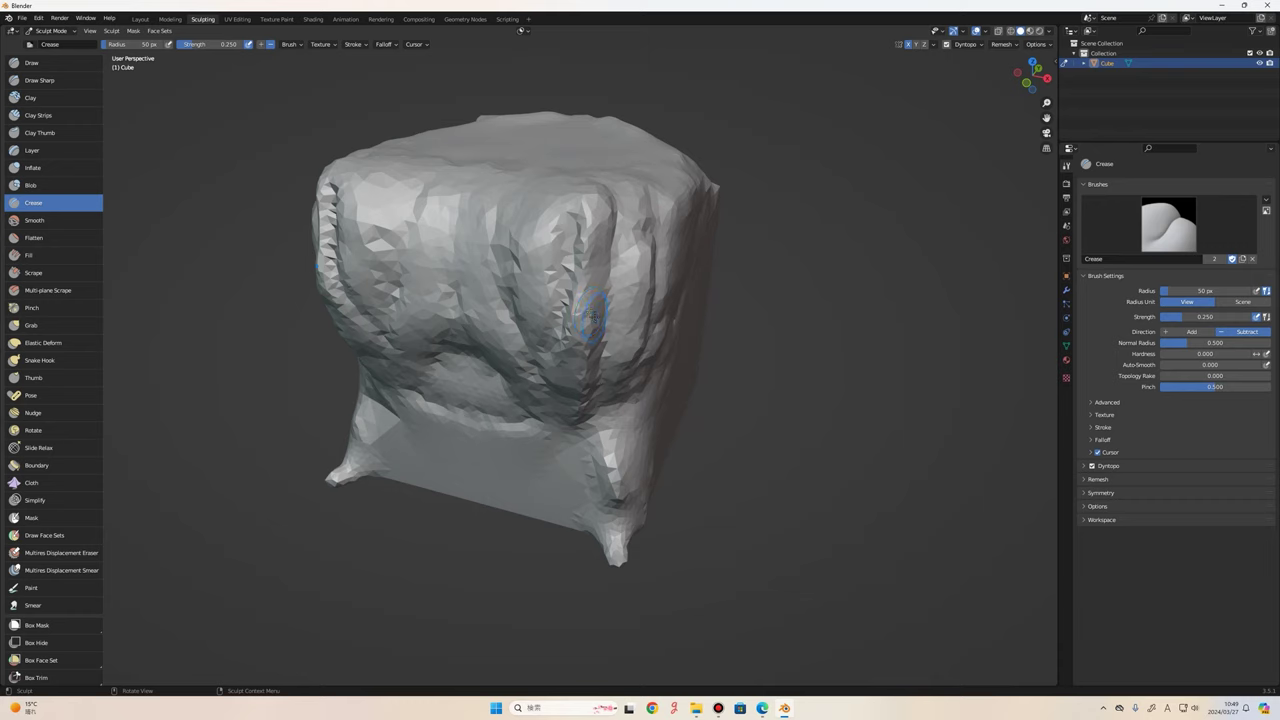
{"action": "left_click", "coordinate": [60, 221]}
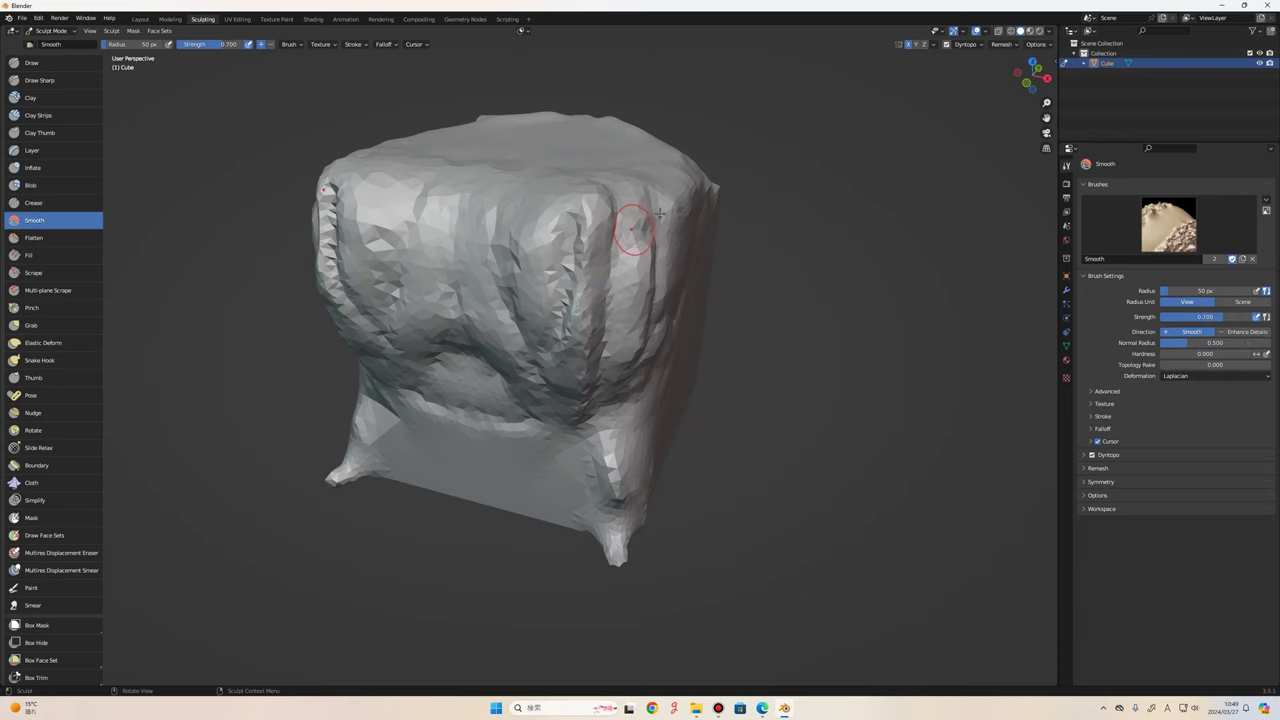
{"action": "mouse_move", "coordinate": [629, 214]}
{"action": "left_mouse_down"}
{"action": "mouse_move", "coordinate": [600, 280]}
{"action": "mouse_move", "coordinate": [575, 427]}
{"action": "left_mouse_up"}
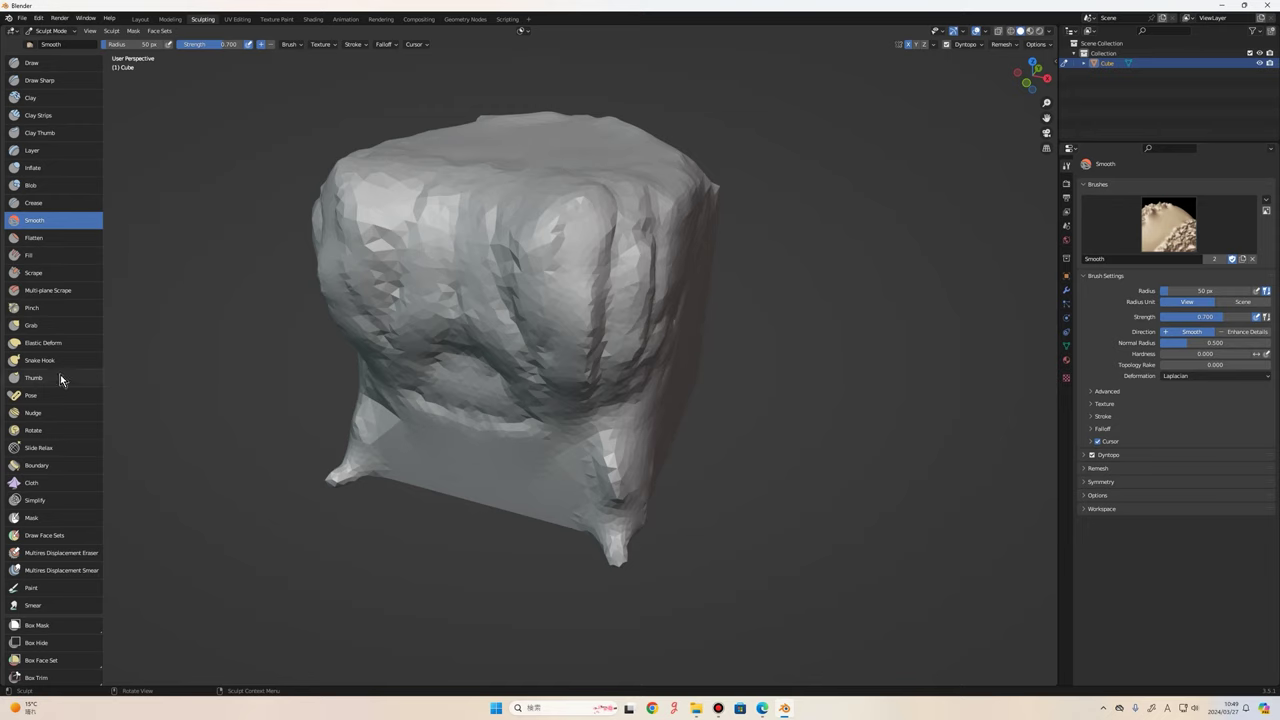
Pull a mesh edge slightly outward with the Grab brush at 50 px, 0.4 strength.
{"action": "left_click", "coordinate": [45, 324]}
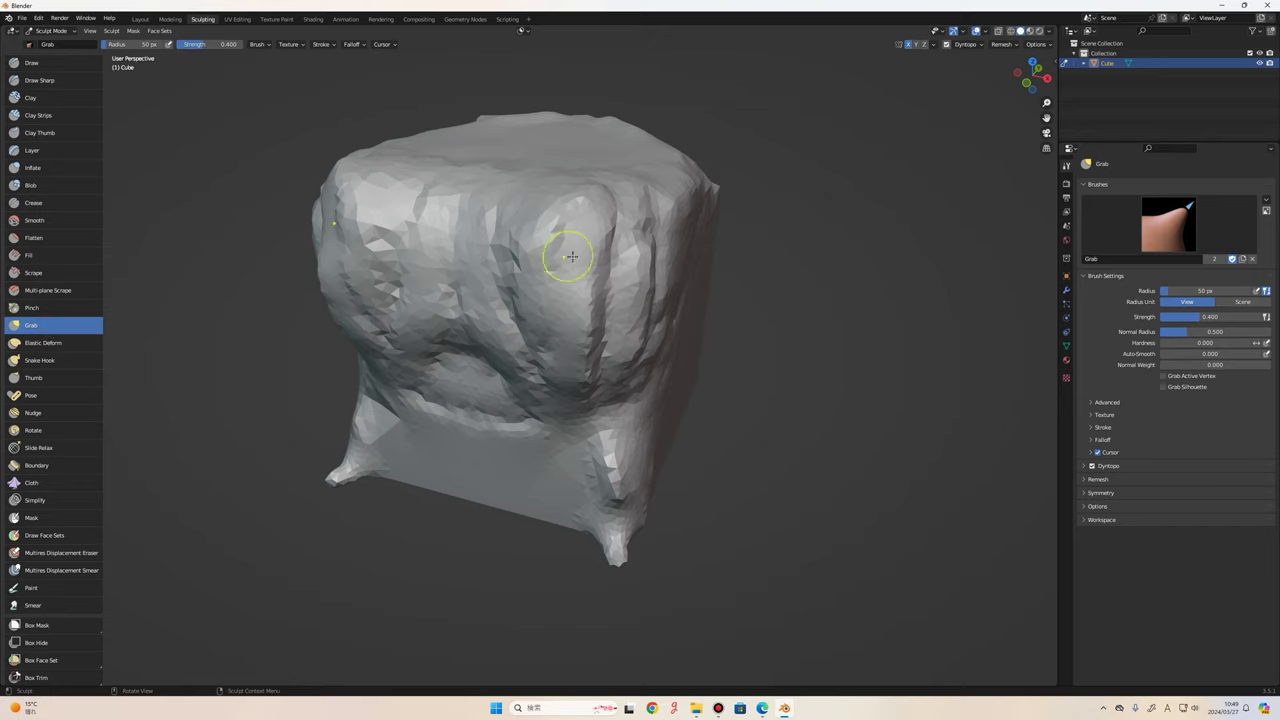
{"action": "mouse_move", "coordinate": [571, 294]}
{"action": "middle_mouse_down"}
{"action": "mouse_move", "coordinate": [608, 368]}
{"action": "mouse_move", "coordinate": [640, 355]}
{"action": "middle_mouse_up"}
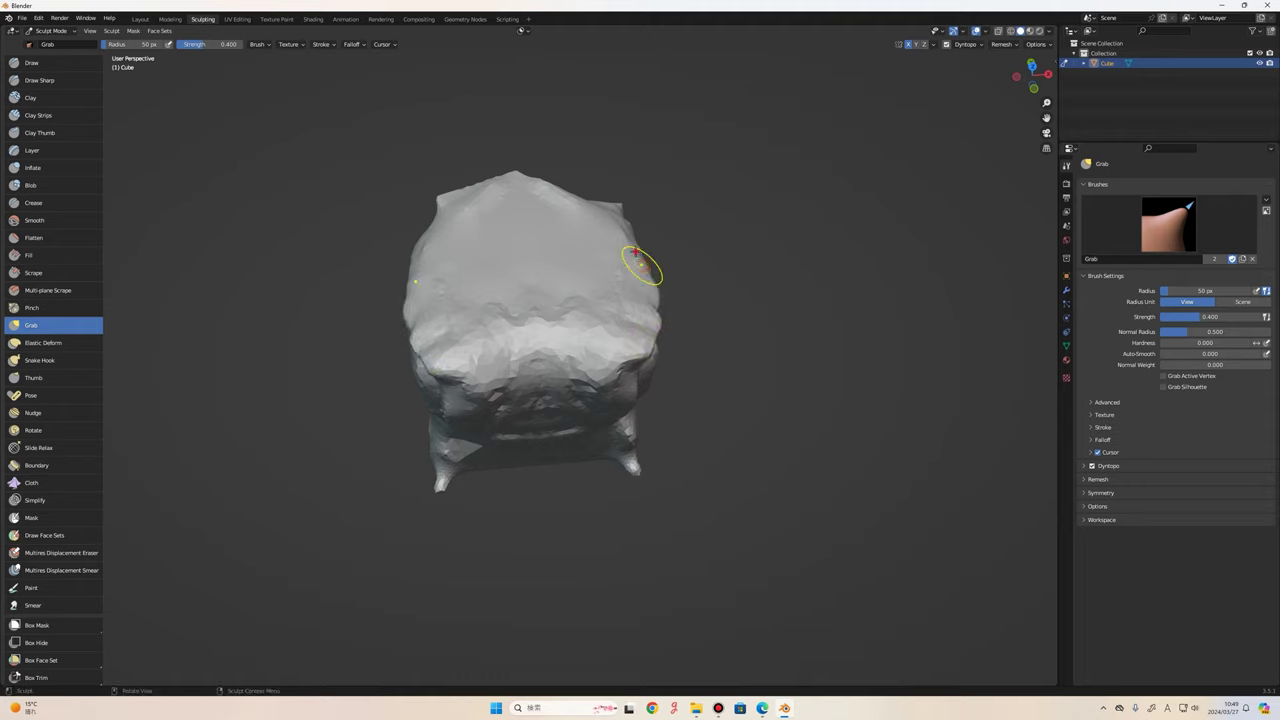
{"action": "middle_click_drag", "start_coordinate": [676, 300], "coordinate": [634, 257]}
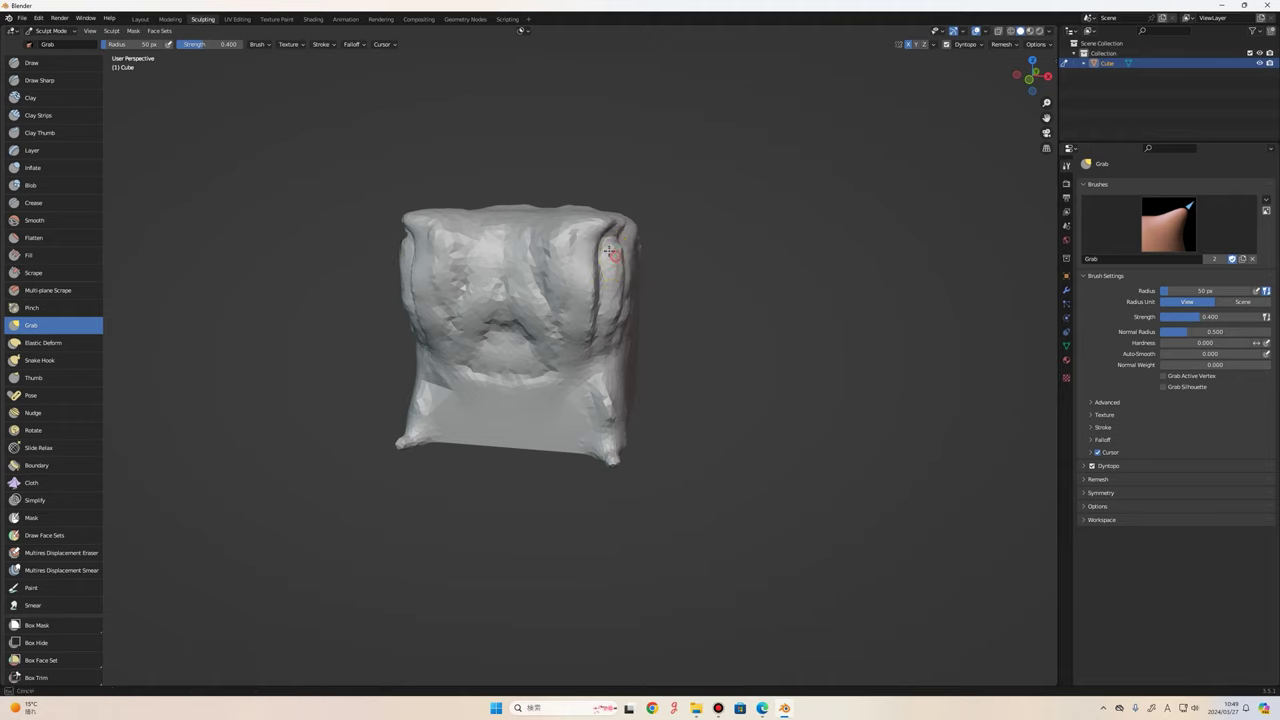
{"action": "middle_click_drag", "start_coordinate": [614, 312], "coordinate": [575, 432]}
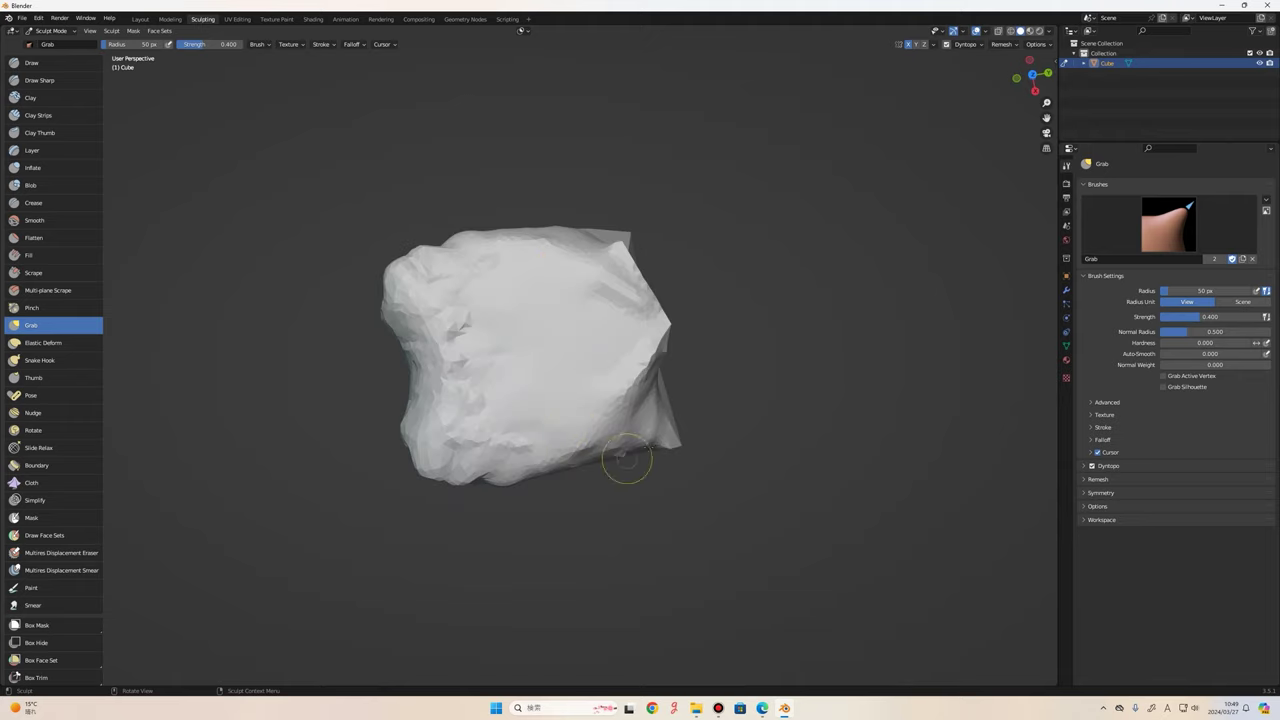
{"action": "left_click_drag", "start_coordinate": [627, 459], "coordinate": [650, 432]}
{"action": "scroll", "coordinate": [670, 432], "scroll_direction": "down", "scroll_amount": 4}
{"action": "scroll", "coordinate": [600, 400], "scroll_direction": "down", "scroll_amount": 5}
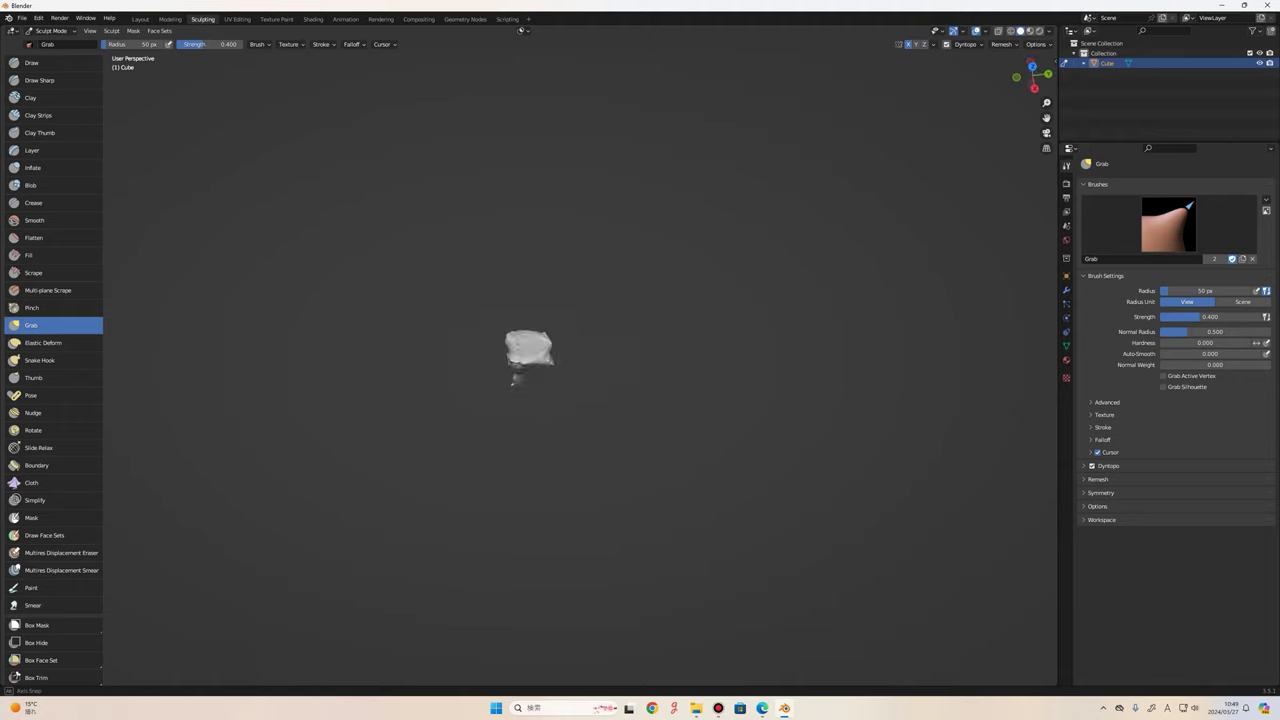
{"action": "middle_click_drag", "start_coordinate": [517, 374], "coordinate": [548, 347]}
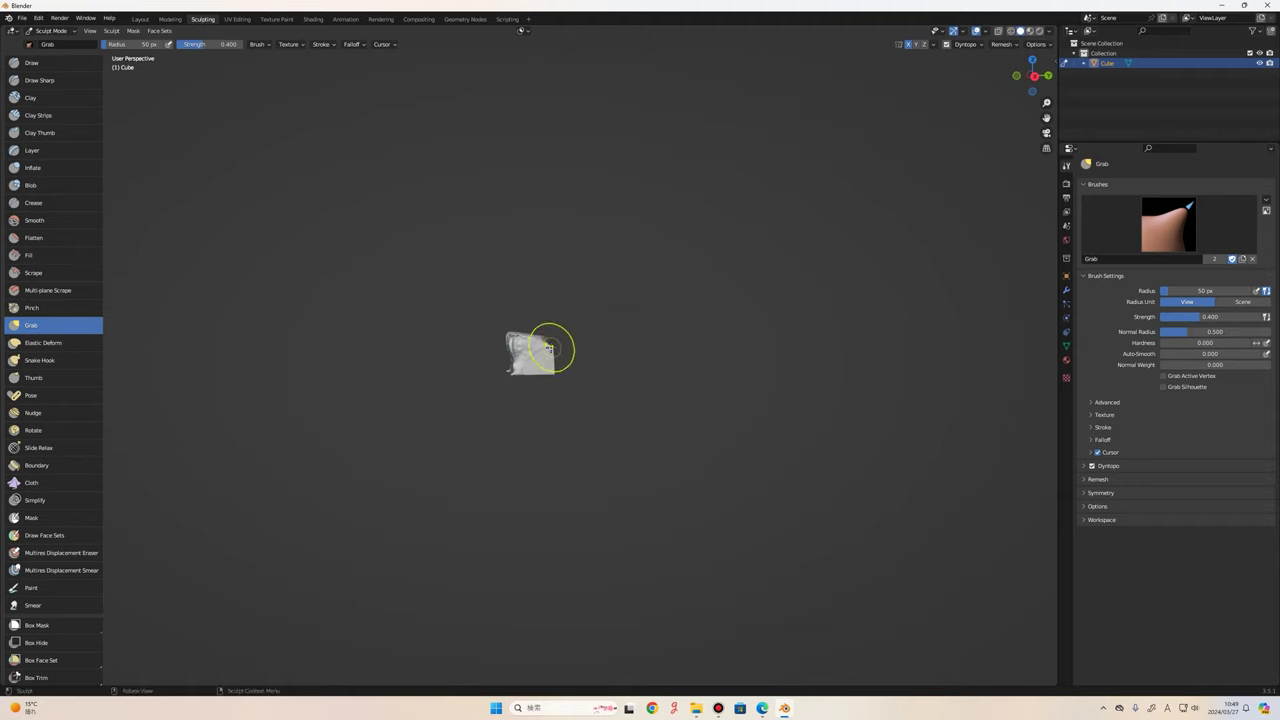
Pull a spike out of the rock's left side.
{"action": "mouse_move", "coordinate": [575, 360]}
{"action": "middle_mouse_down"}
{"action": "mouse_move", "coordinate": [557, 371]}
{"action": "mouse_move", "coordinate": [640, 368]}
{"action": "mouse_move", "coordinate": [600, 350]}
{"action": "mouse_move", "coordinate": [522, 427]}
{"action": "mouse_move", "coordinate": [434, 423]}
{"action": "middle_mouse_up"}
{"action": "scroll", "coordinate": [680, 366], "scroll_direction": "up", "scroll_amount": 5}
{"action": "scroll", "coordinate": [594, 343], "scroll_direction": "up", "scroll_amount": 3}
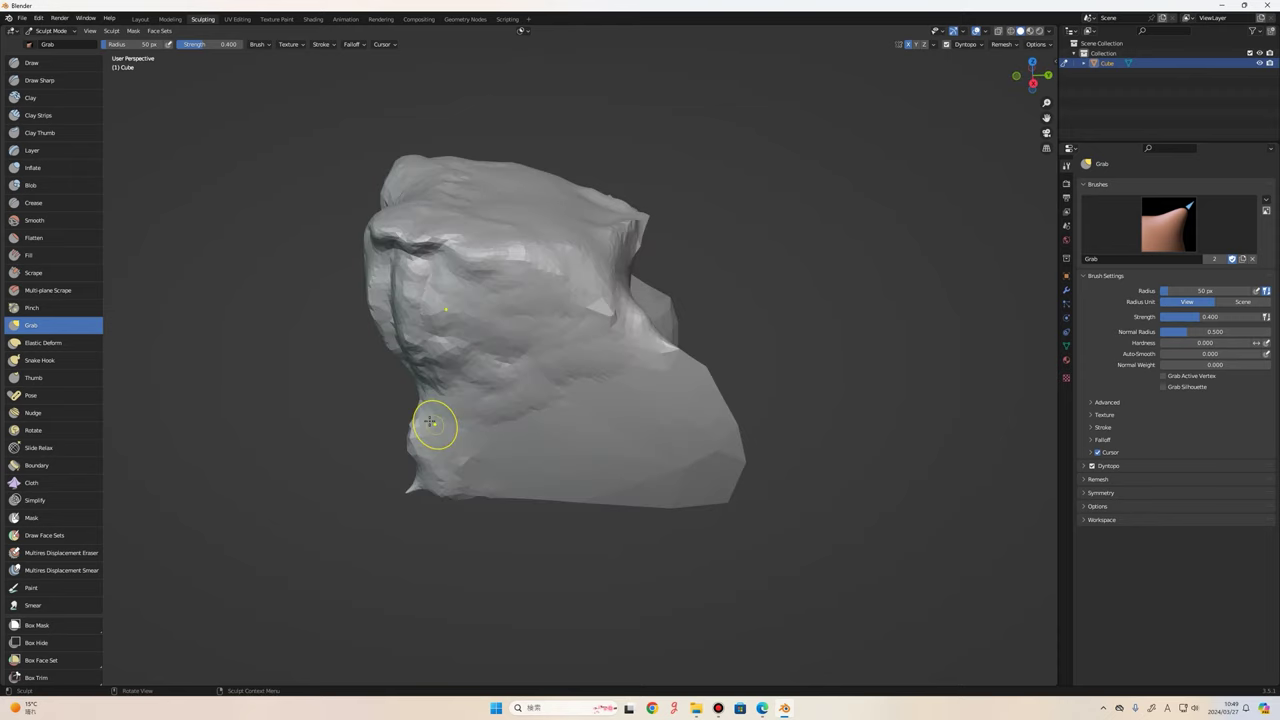
{"action": "scroll", "coordinate": [463, 394], "scroll_direction": "down", "scroll_amount": 2}
{"action": "scroll", "coordinate": [469, 399], "scroll_direction": "up", "scroll_amount": 3}
{"action": "scroll", "coordinate": [469, 399], "scroll_direction": "up", "scroll_amount": 2}
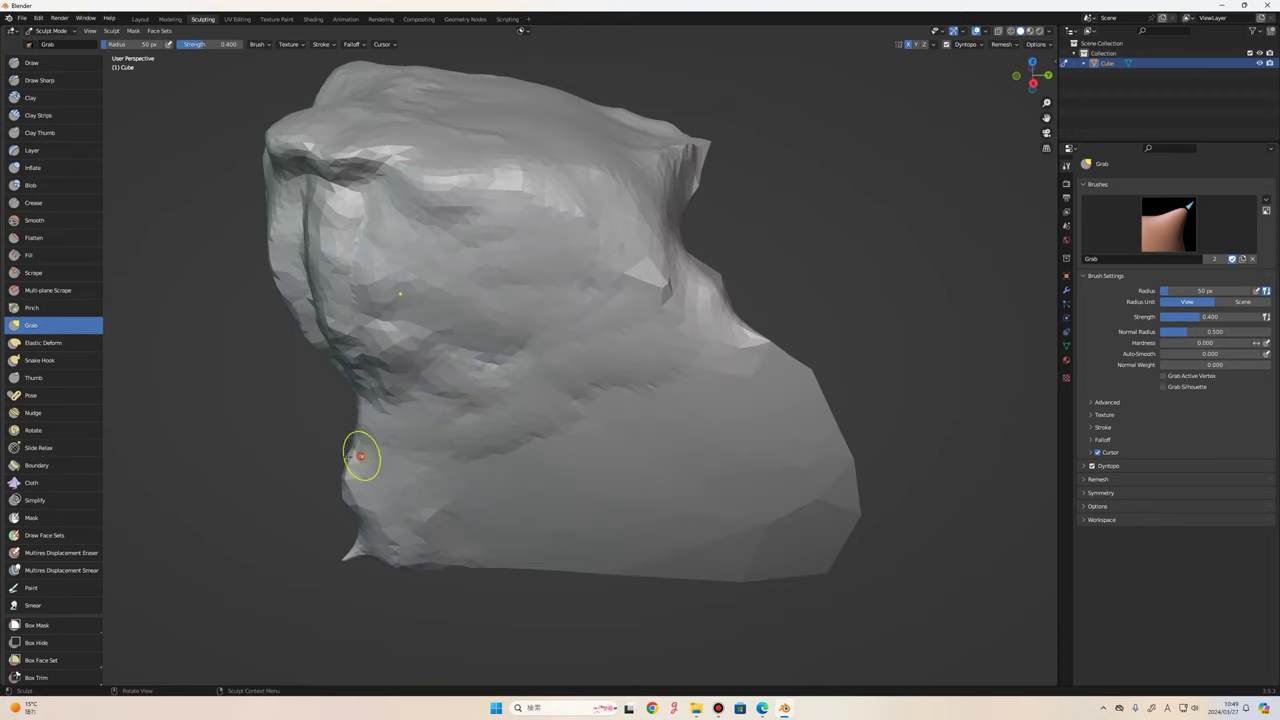
{"action": "mouse_move", "coordinate": [363, 446]}
{"action": "left_mouse_down"}
{"action": "mouse_move", "coordinate": [331, 440]}
{"action": "mouse_move", "coordinate": [237, 480]}
{"action": "left_mouse_up"}
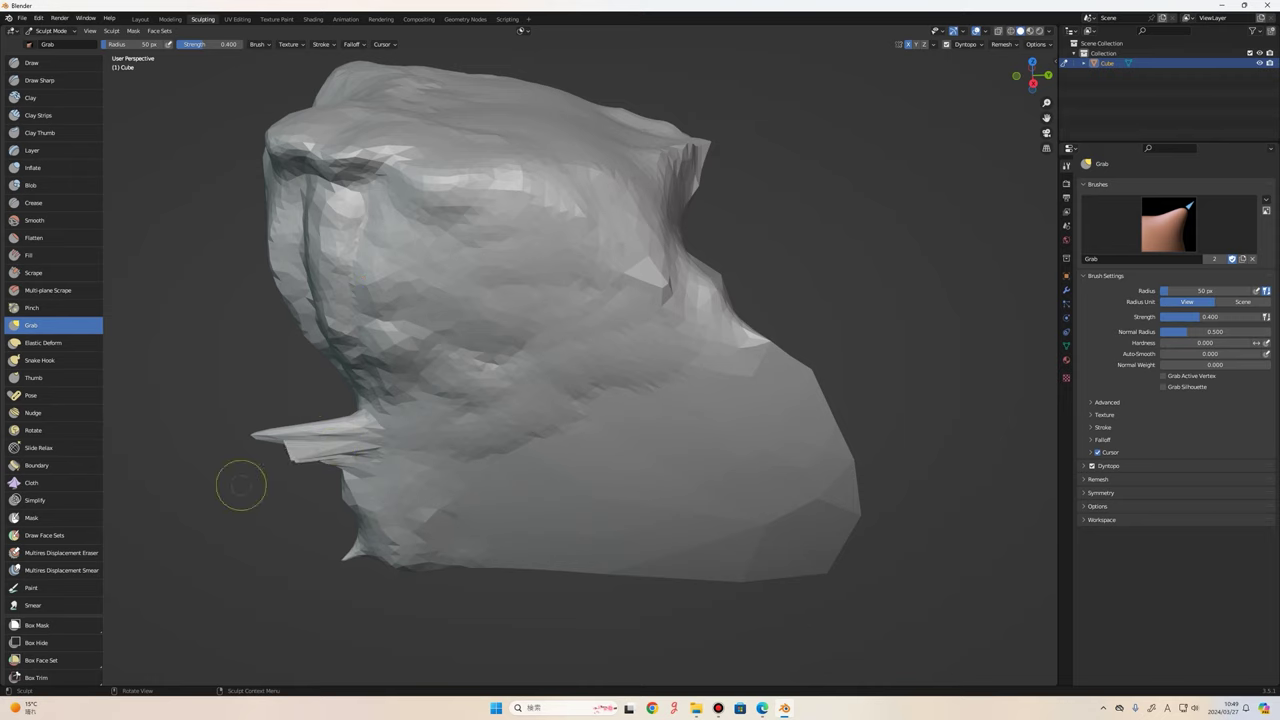
Flatten the left spike into a wedge and tug more lumps outward.
{"action": "left_click_drag", "start_coordinate": [300, 445], "coordinate": [564, 401]}
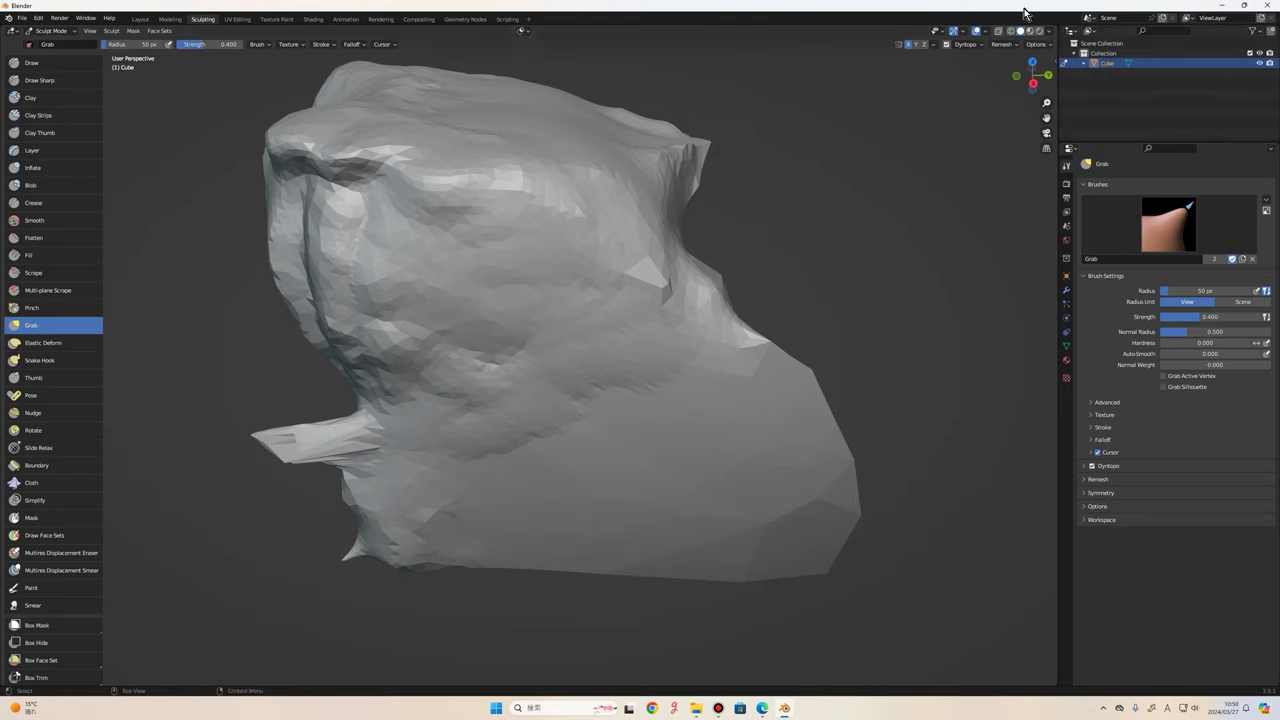
{"action": "middle_click_drag", "start_coordinate": [600, 350], "coordinate": [528, 428]}
{"action": "mouse_move", "coordinate": [528, 428]}
{"action": "left_mouse_down"}
{"action": "mouse_move", "coordinate": [500, 395]}
{"action": "mouse_move", "coordinate": [468, 404]}
{"action": "left_mouse_up"}
{"action": "mouse_move", "coordinate": [468, 404]}
{"action": "middle_mouse_down"}
{"action": "mouse_move", "coordinate": [560, 410]}
{"action": "mouse_move", "coordinate": [681, 443]}
{"action": "middle_mouse_up"}
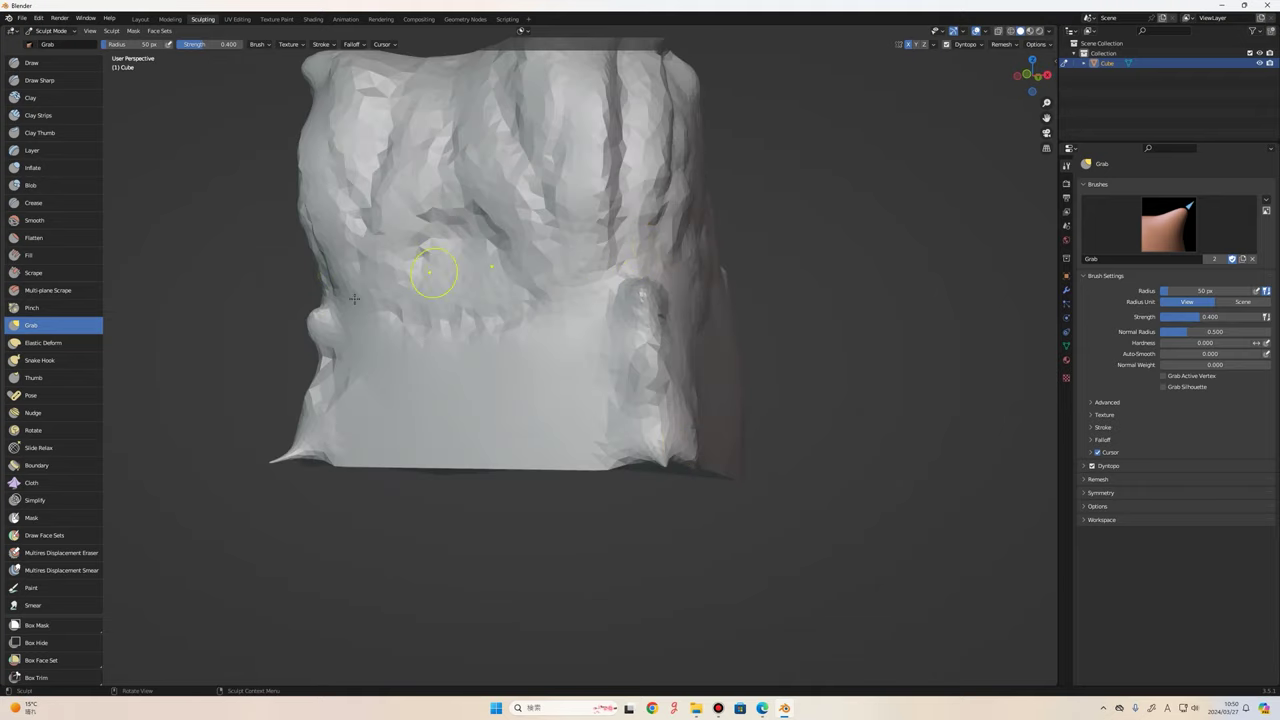
Stretch both bottom corners outward with the Snake Hook brush at 1.0 strength.
{"action": "left_click", "coordinate": [42, 360]}
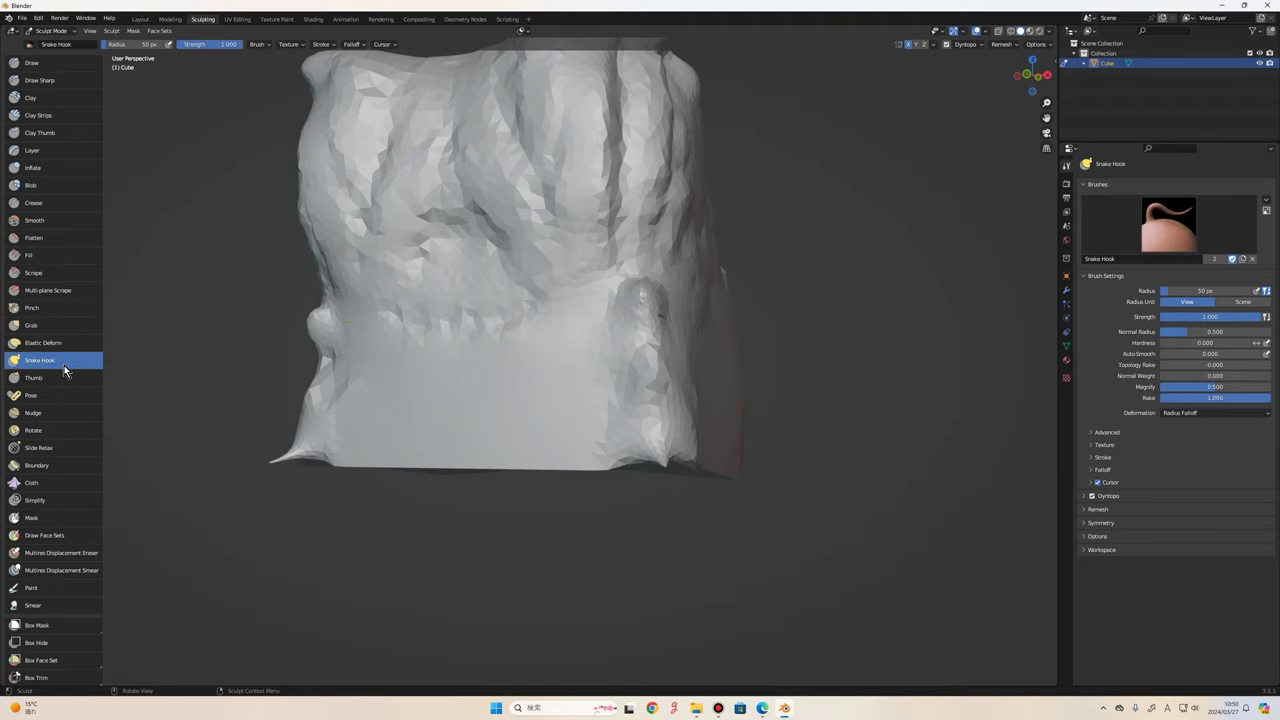
{"action": "scroll", "coordinate": [615, 340], "scroll_direction": "down", "scroll_amount": 5}
{"action": "mouse_move", "coordinate": [608, 370]}
{"action": "middle_mouse_down"}
{"action": "mouse_move", "coordinate": [591, 423]}
{"action": "mouse_move", "coordinate": [578, 422]}
{"action": "mouse_move", "coordinate": [629, 421]}
{"action": "middle_mouse_up"}
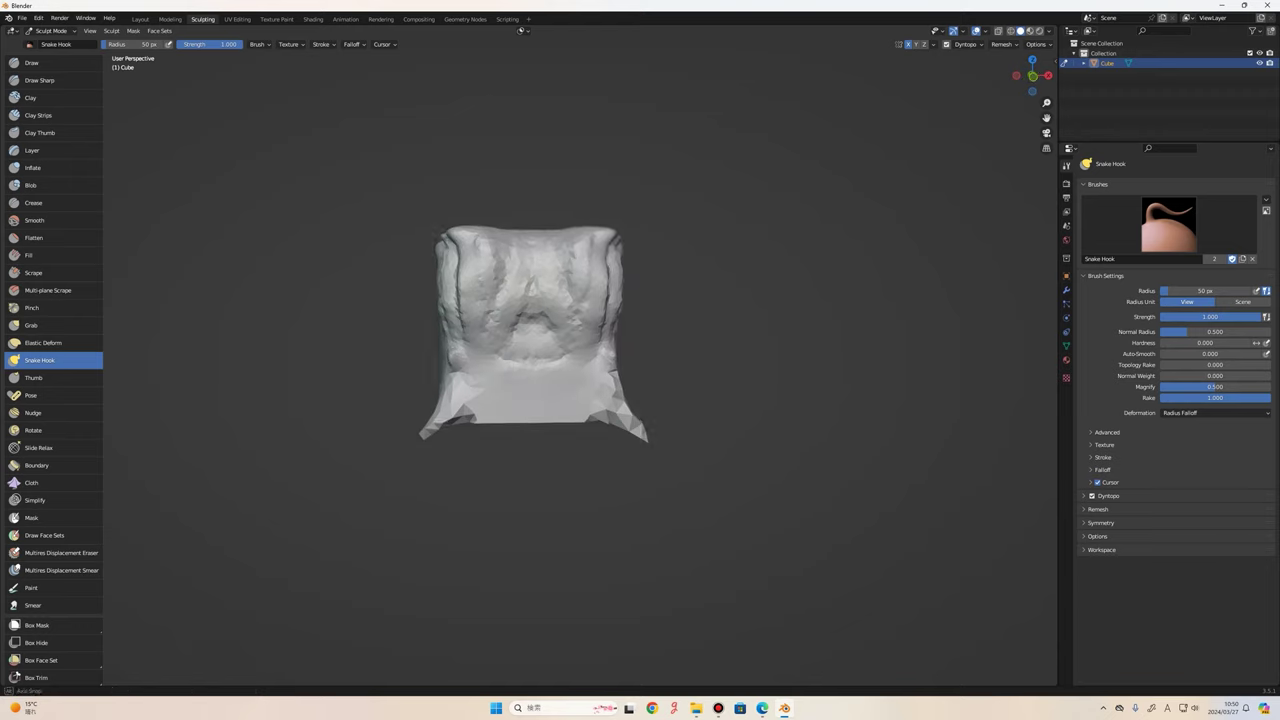
{"action": "left_click_drag", "start_coordinate": [629, 421], "coordinate": [647, 430]}
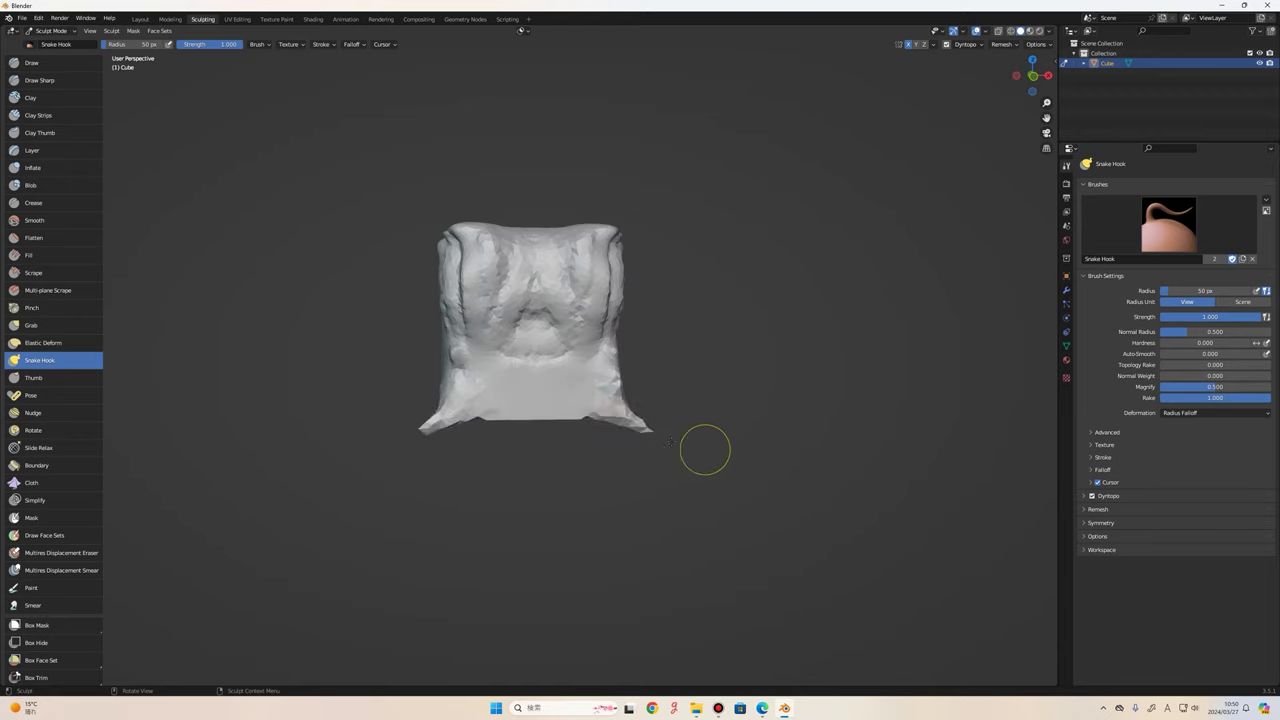
{"action": "scroll", "coordinate": [783, 441], "scroll_direction": "up", "scroll_amount": 3}
Hook spikes out of the top-right edge and right side, then view both sides.
{"action": "middle_click_drag", "start_coordinate": [783, 441], "coordinate": [643, 229]}
{"action": "left_click_drag", "start_coordinate": [643, 229], "coordinate": [666, 203]}
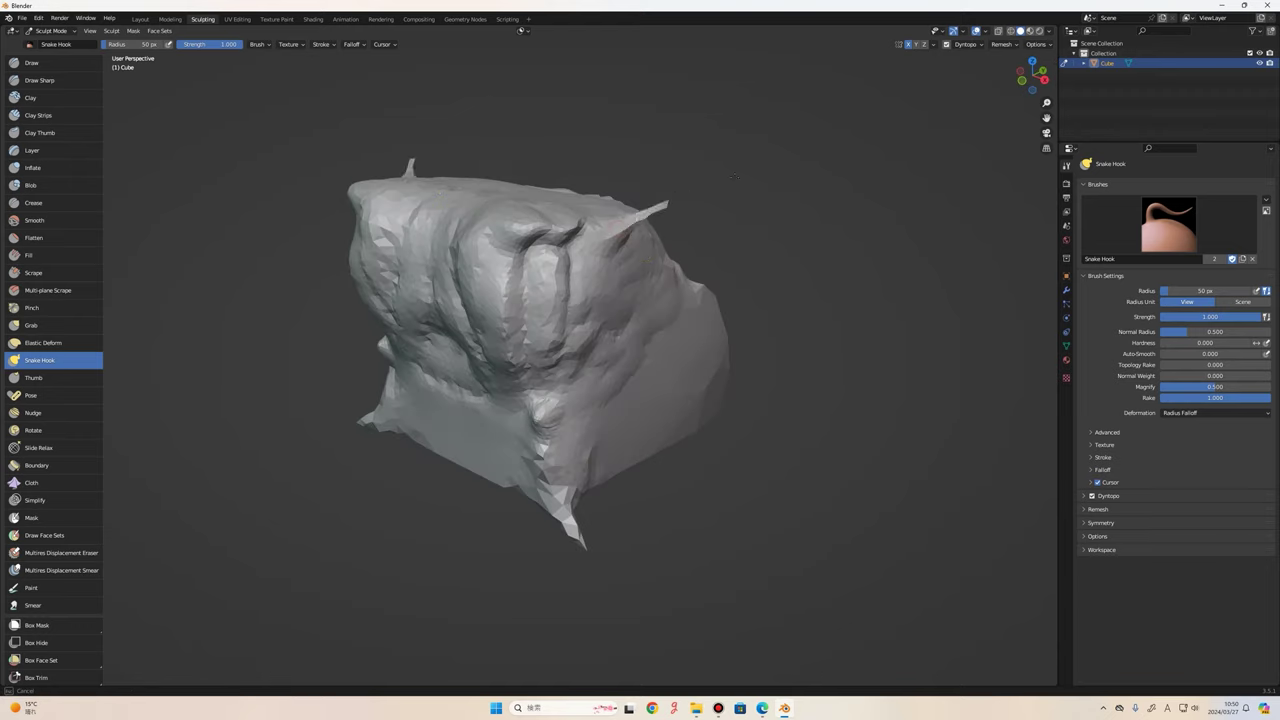
{"action": "left_click_drag", "start_coordinate": [616, 262], "coordinate": [700, 265]}
{"action": "mouse_move", "coordinate": [830, 284]}
{"action": "middle_mouse_down"}
{"action": "mouse_move", "coordinate": [920, 284]}
{"action": "mouse_move", "coordinate": [630, 314]}
{"action": "middle_mouse_up"}
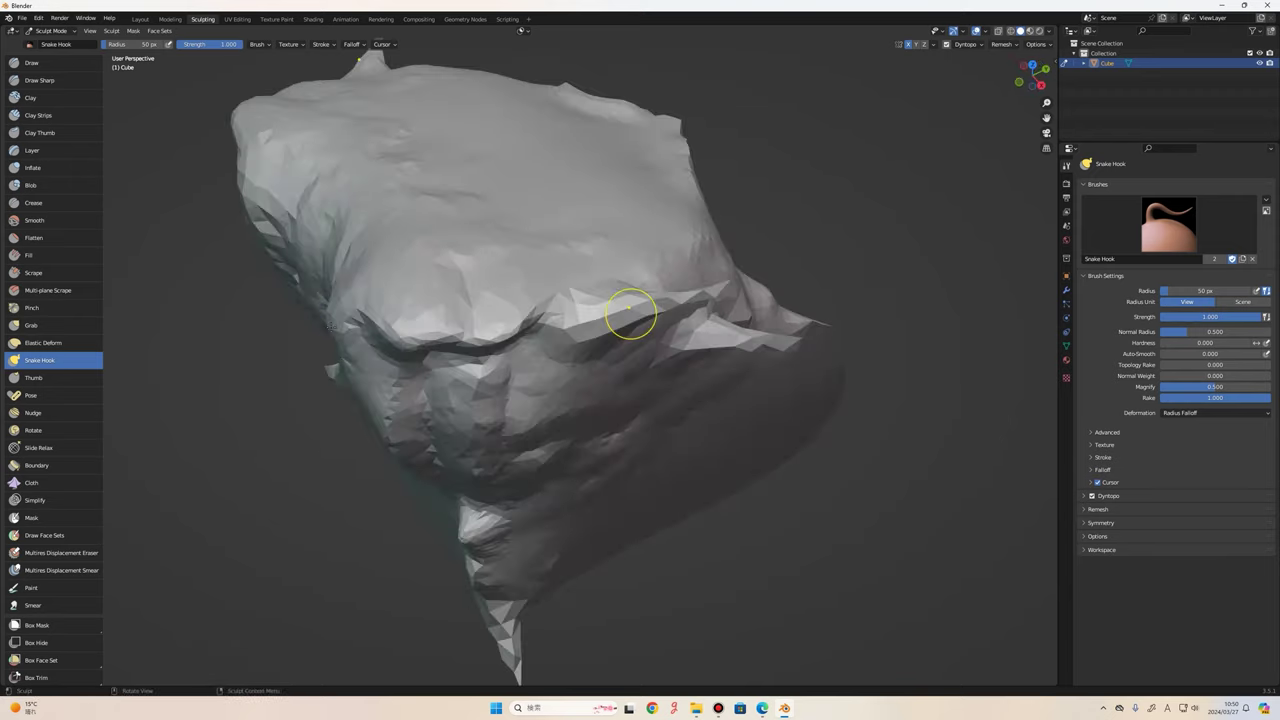
{"action": "mouse_move", "coordinate": [727, 316]}
{"action": "middle_mouse_down"}
{"action": "mouse_move", "coordinate": [806, 354]}
{"action": "mouse_move", "coordinate": [620, 328]}
{"action": "middle_mouse_up"}
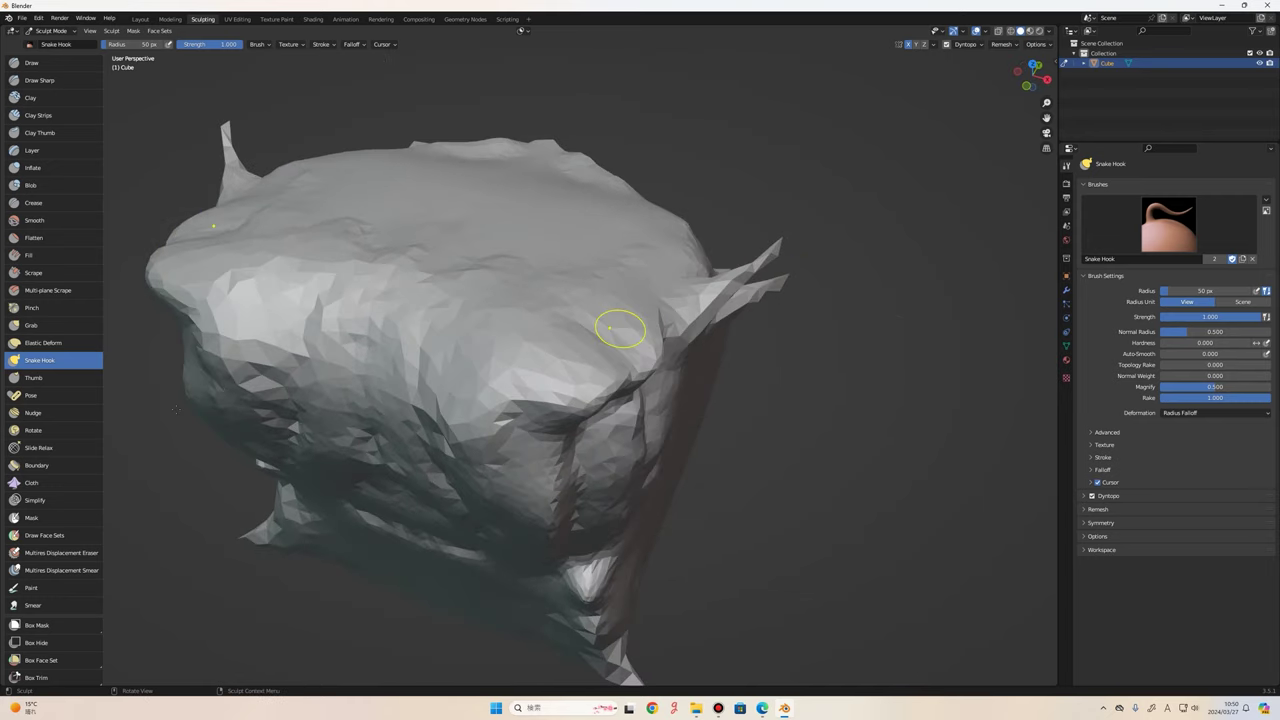
Inflate the crease on the rock's upper surface, then return to Snake Hook.
{"action": "left_click", "coordinate": [70, 167]}
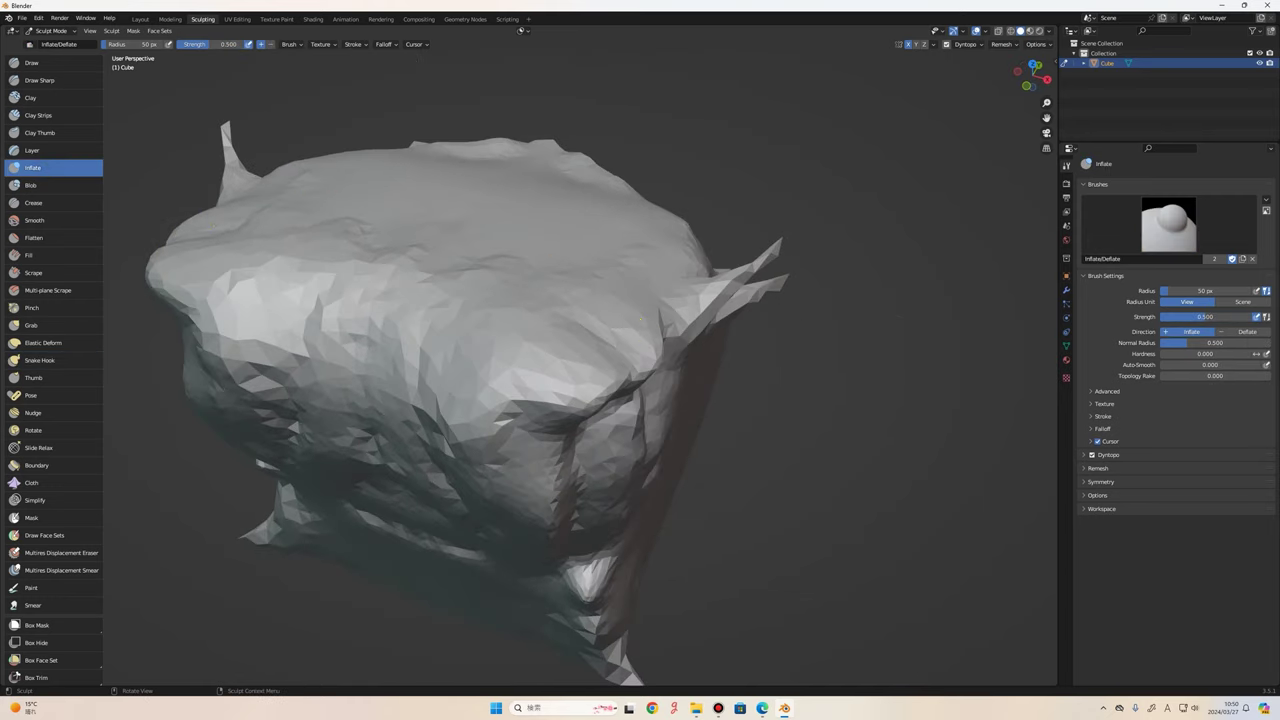
{"action": "scroll", "coordinate": [828, 318], "scroll_direction": "up", "scroll_amount": 2}
{"action": "scroll", "coordinate": [834, 262], "scroll_direction": "down", "scroll_amount": 3}
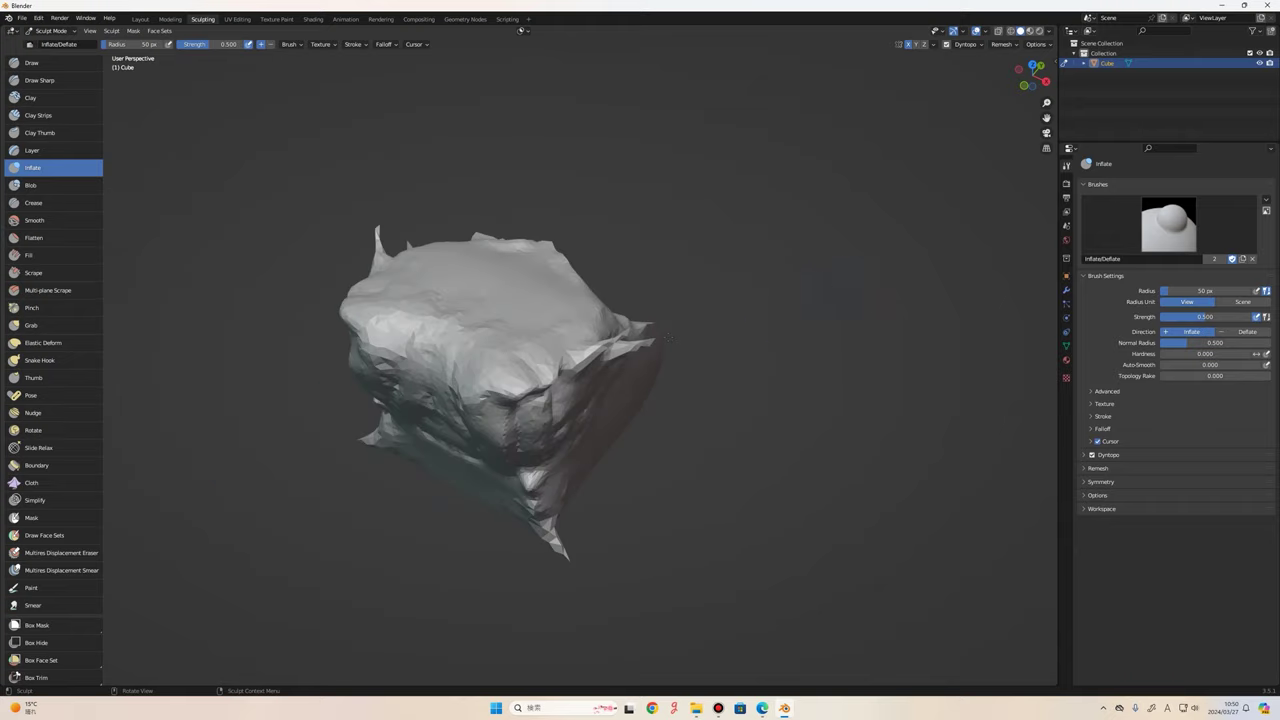
{"action": "middle_click_drag", "start_coordinate": [834, 262], "coordinate": [675, 315]}
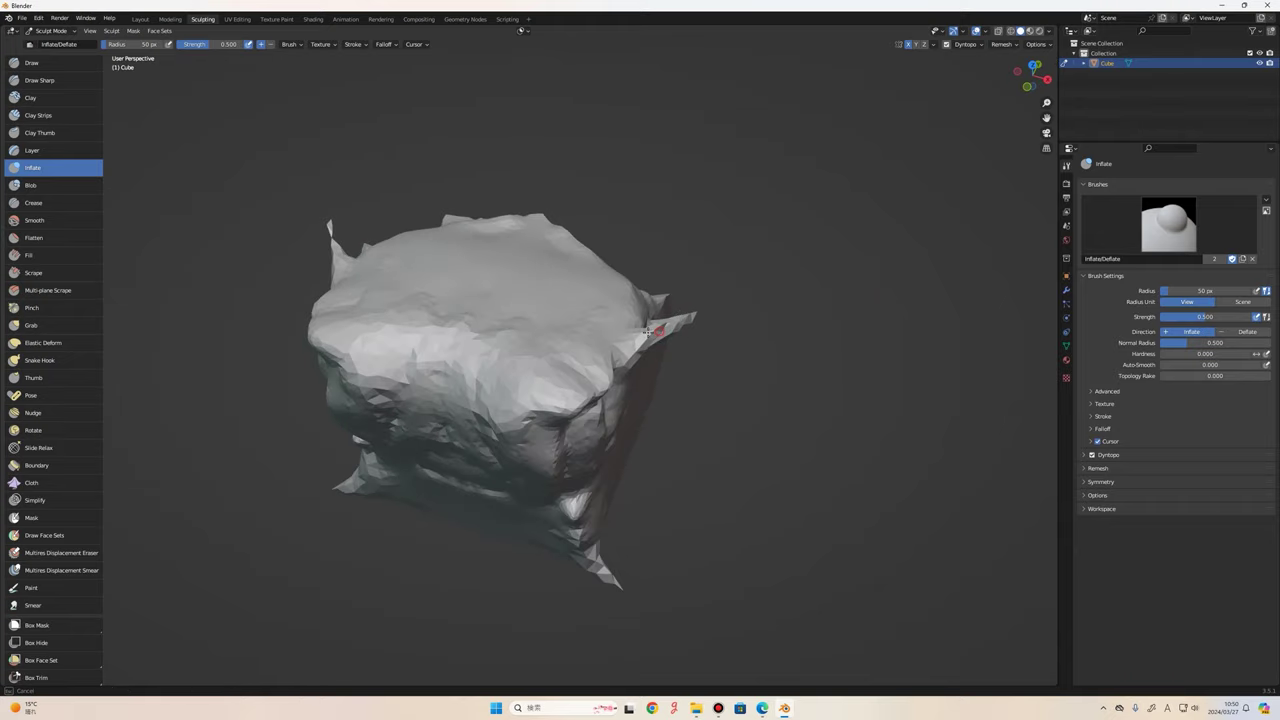
{"action": "scroll", "coordinate": [652, 330], "scroll_direction": "up", "scroll_amount": 2}
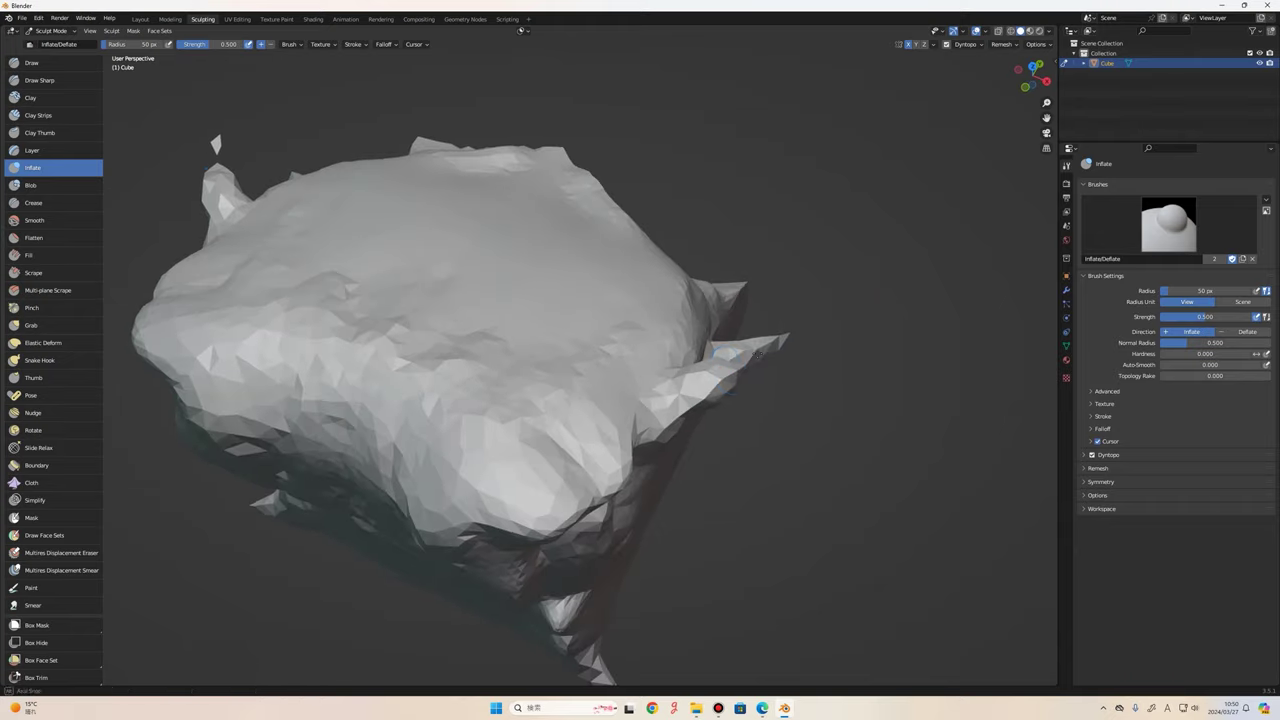
{"action": "middle_click_drag", "start_coordinate": [757, 372], "coordinate": [455, 160]}
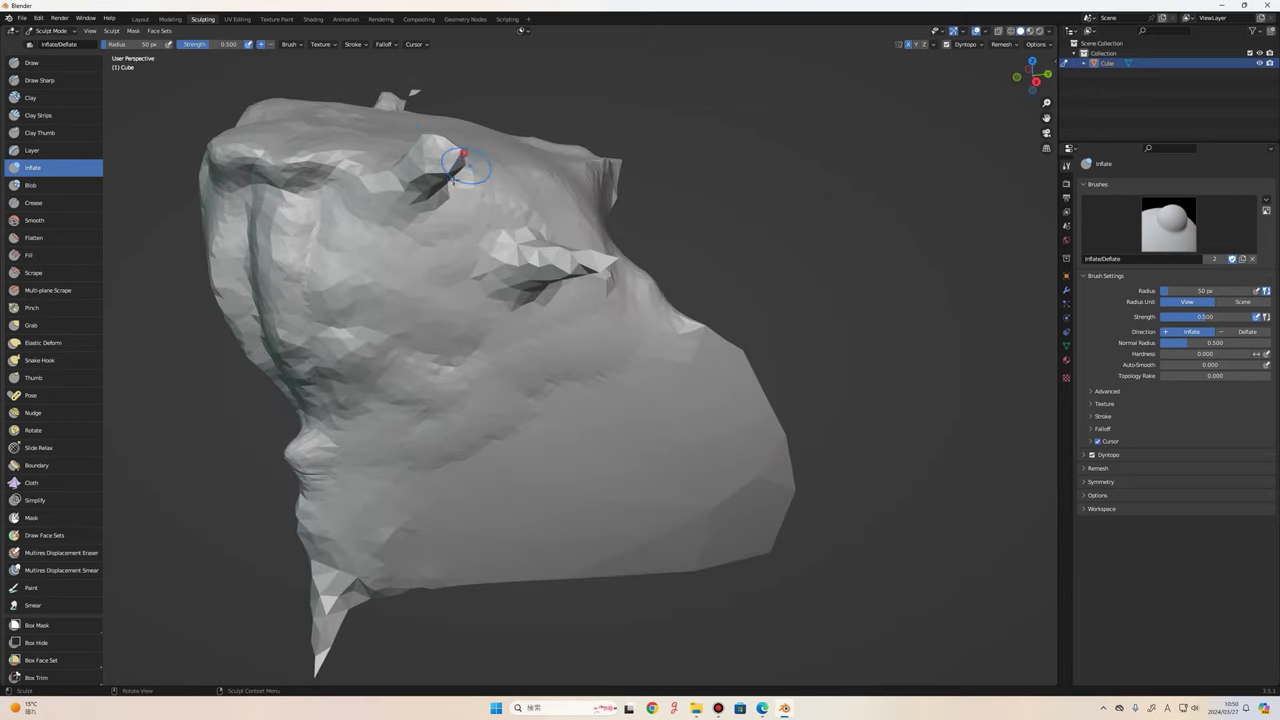
{"action": "left_click_drag", "start_coordinate": [555, 207], "coordinate": [605, 269]}
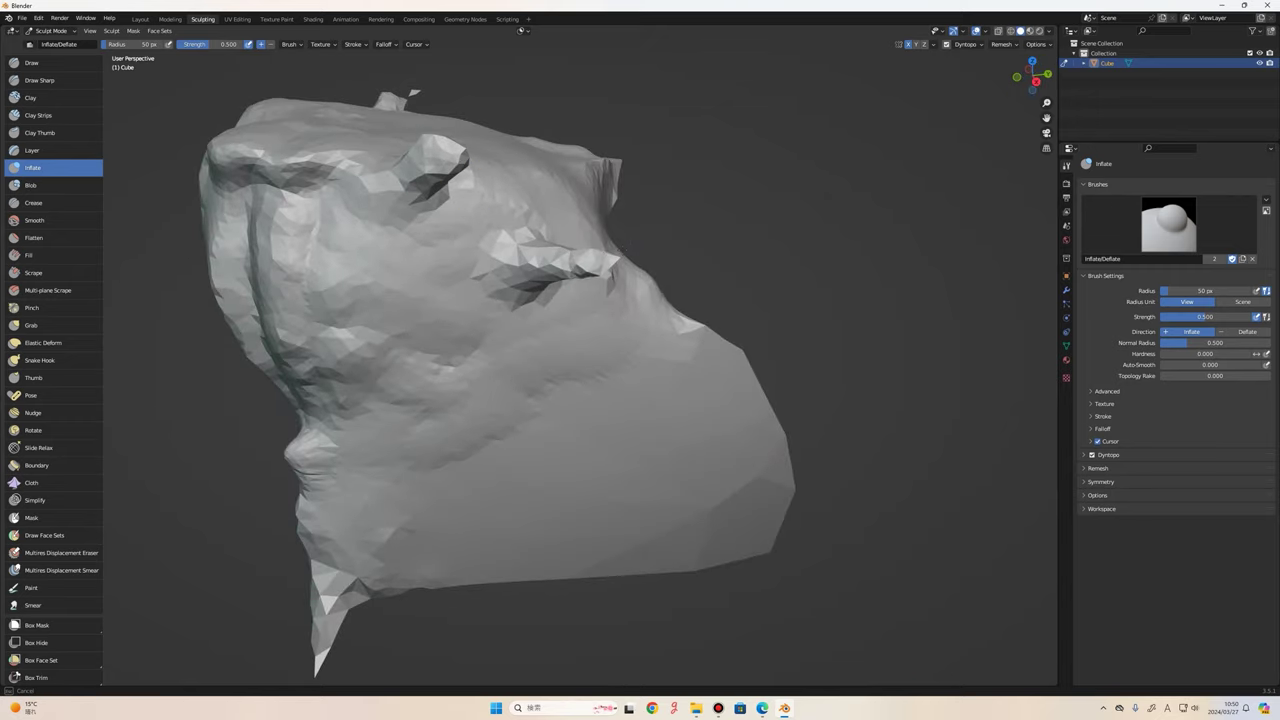
{"action": "mouse_move", "coordinate": [605, 269]}
{"action": "middle_mouse_down"}
{"action": "mouse_move", "coordinate": [300, 240]}
{"action": "mouse_move", "coordinate": [588, 235]}
{"action": "middle_mouse_up"}
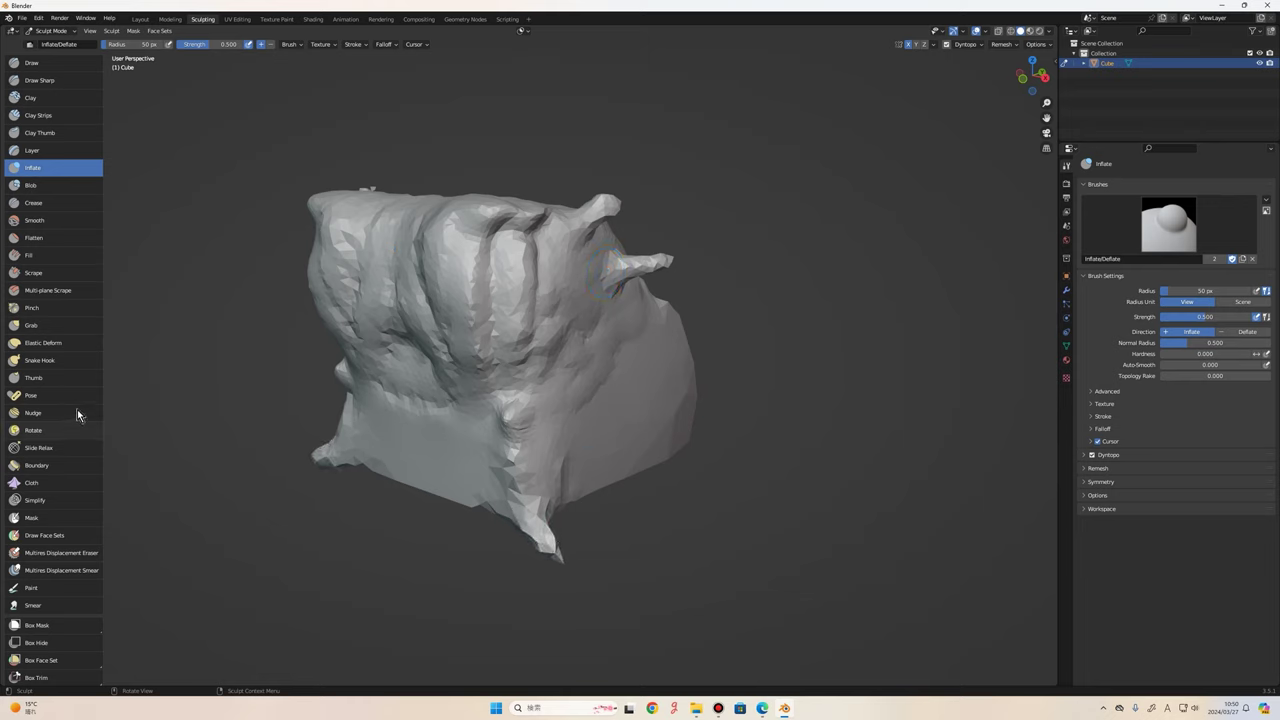
{"action": "left_click", "coordinate": [55, 362]}
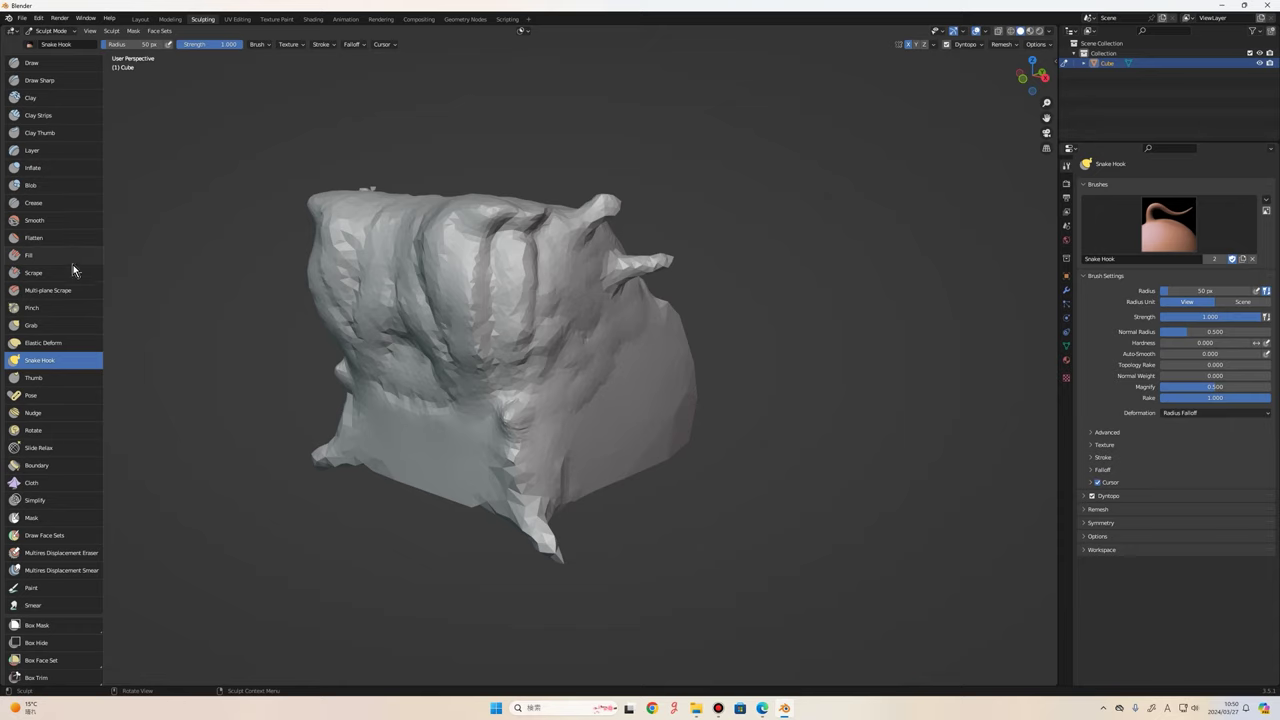
Mask the centre and lower centre of the rock's front at 0.5 strength.
{"action": "left_click", "coordinate": [70, 522]}
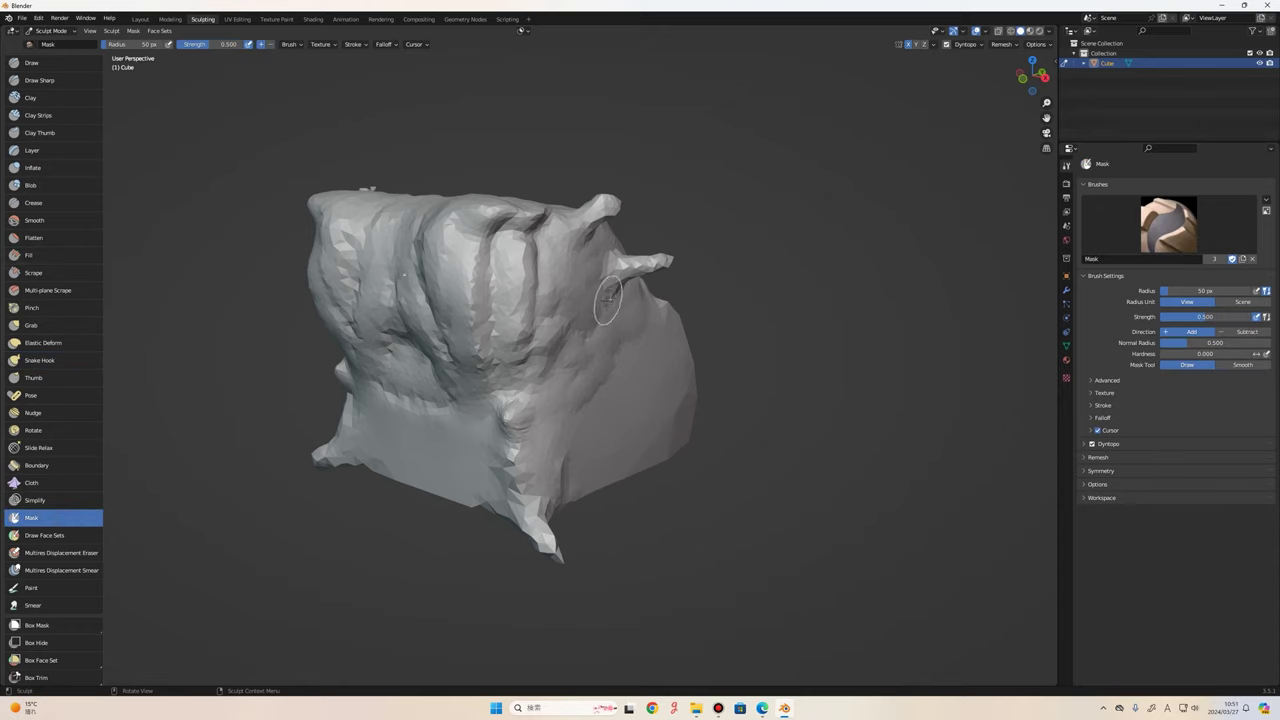
{"action": "middle_click_drag", "start_coordinate": [446, 274], "coordinate": [538, 212]}
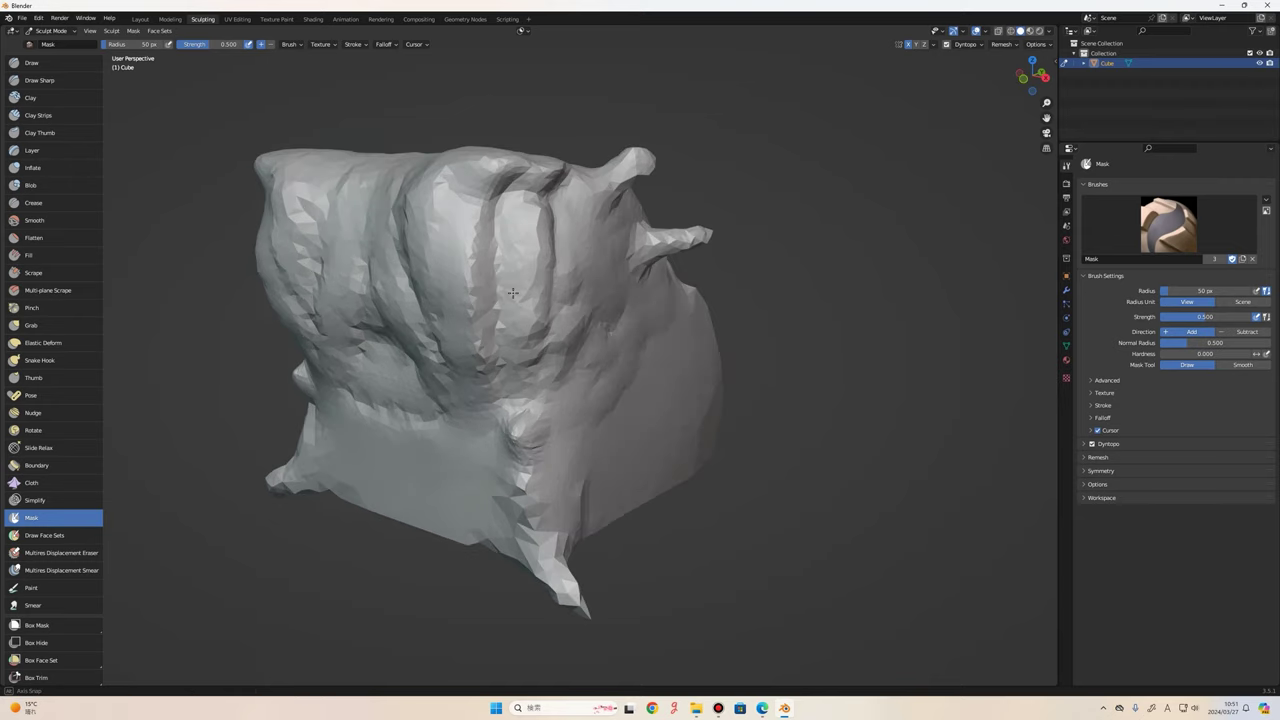
{"action": "left_click_drag", "start_coordinate": [538, 213], "coordinate": [489, 353]}
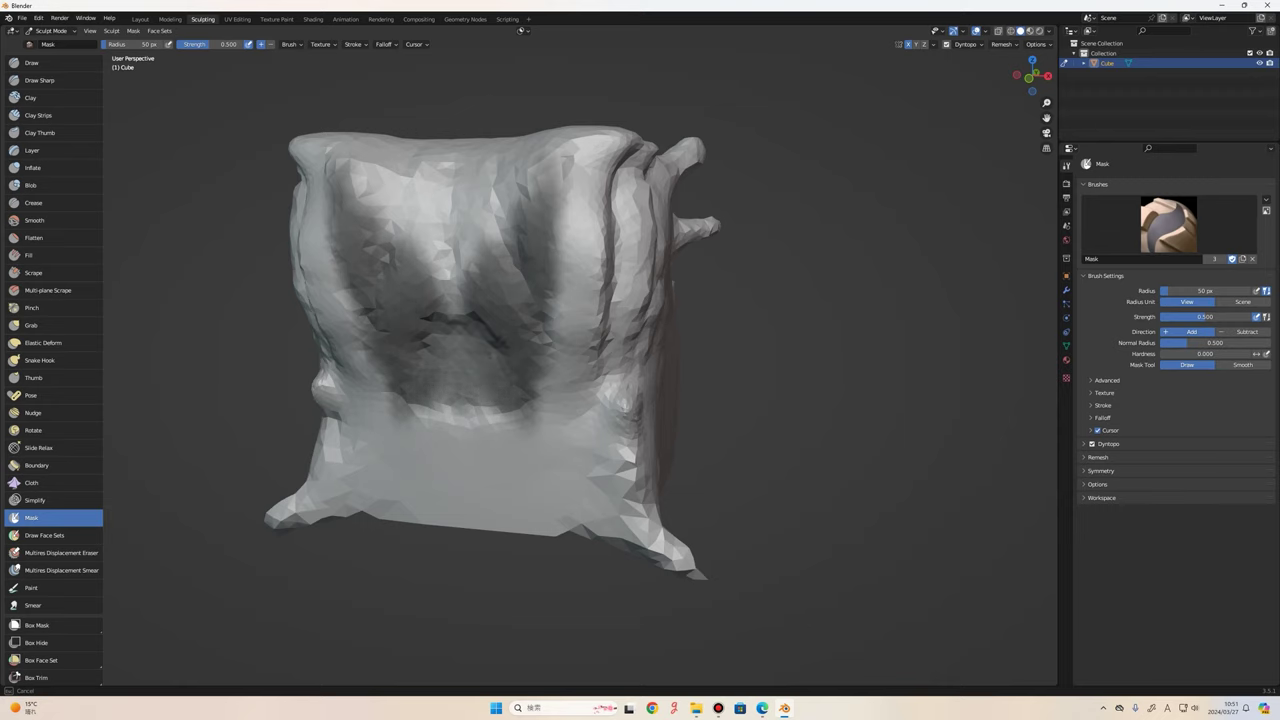
{"action": "left_click_drag", "start_coordinate": [468, 410], "coordinate": [480, 402]}
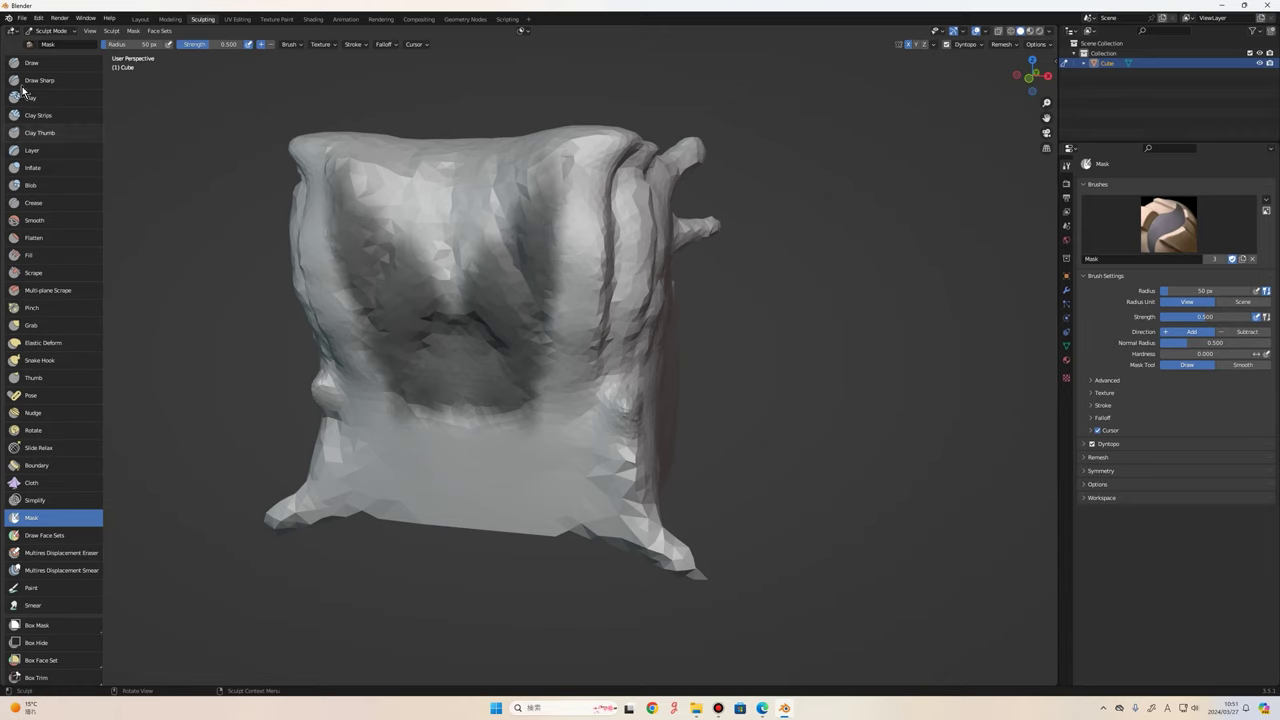
Drag the front face's centre downward with the Grab brush at 50 px, 0.4 strength.
{"action": "left_click", "coordinate": [45, 326]}
{"action": "mouse_move", "coordinate": [651, 271]}
{"action": "middle_mouse_down", "text": "ctrl"}
{"action": "mouse_move", "coordinate": [508, 357]}
{"action": "mouse_move", "coordinate": [522, 473]}
{"action": "middle_mouse_up", "text": "ctrl"}
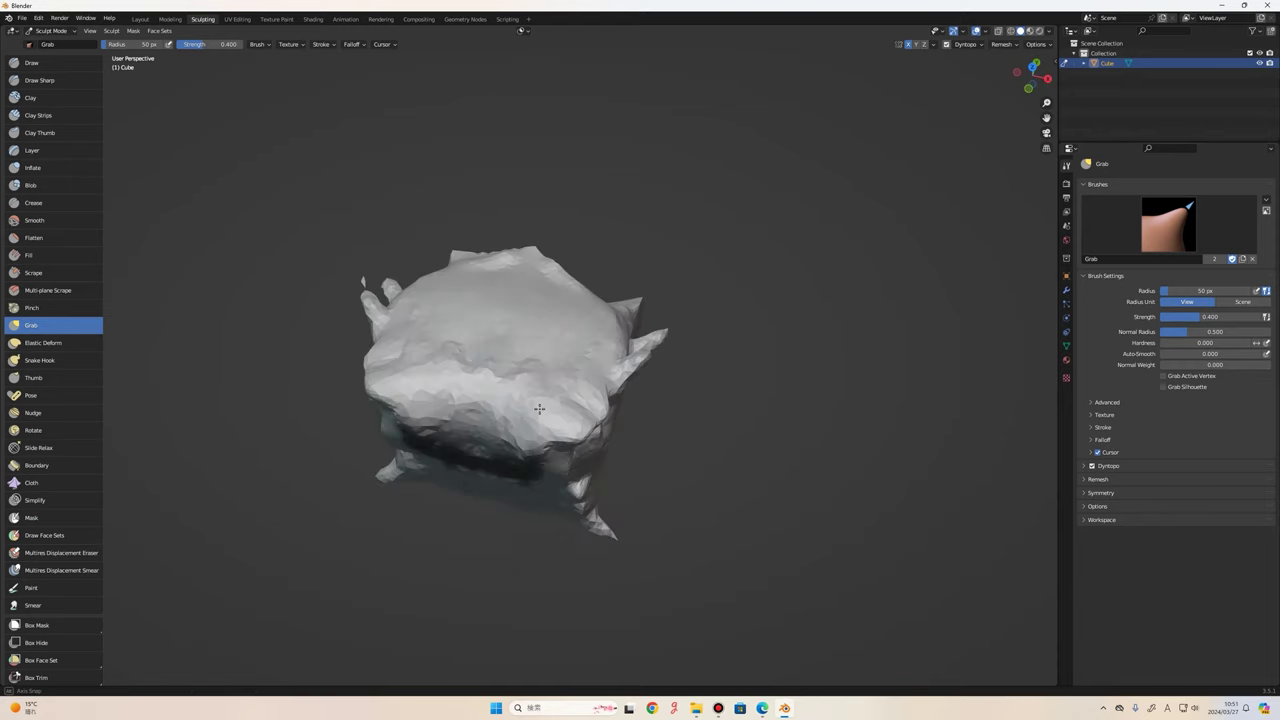
{"action": "mouse_move", "coordinate": [549, 437]}
{"action": "middle_mouse_down"}
{"action": "mouse_move", "coordinate": [567, 331]}
{"action": "mouse_move", "coordinate": [562, 438]}
{"action": "mouse_move", "coordinate": [568, 384]}
{"action": "middle_mouse_up"}
{"action": "mouse_move", "coordinate": [568, 384]}
{"action": "left_mouse_down"}
{"action": "mouse_move", "coordinate": [589, 372]}
{"action": "mouse_move", "coordinate": [553, 432]}
{"action": "left_mouse_up"}
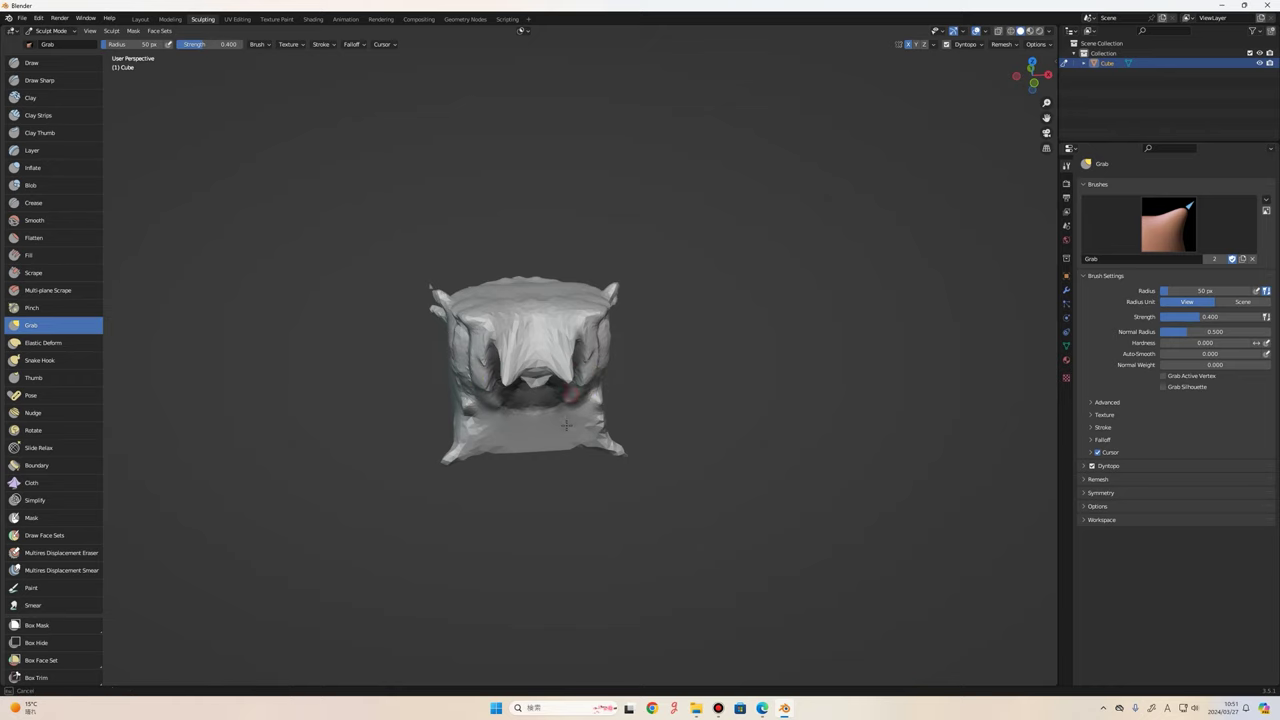
Orbit and zoom around the sculpt to inspect the deep central hollow.
{"action": "scroll", "coordinate": [651, 443], "scroll_direction": "up", "scroll_amount": 3}
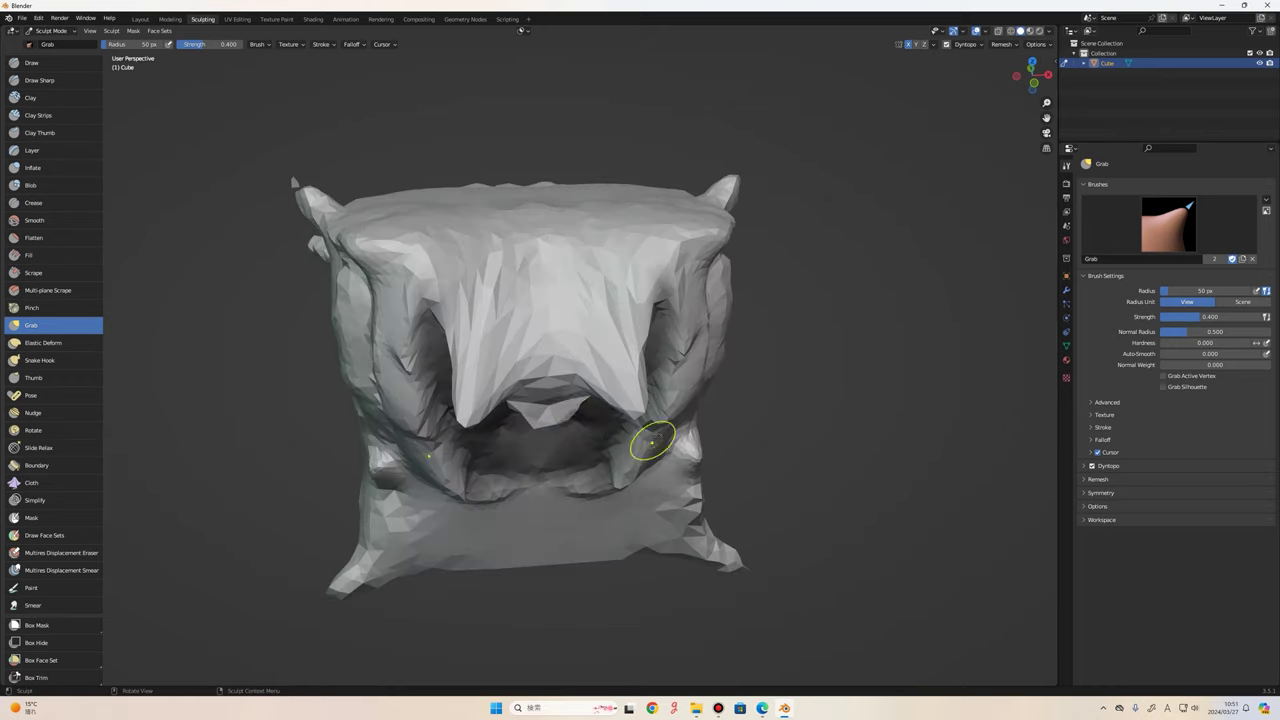
{"action": "middle_click_drag", "start_coordinate": [651, 443], "coordinate": [680, 429]}
{"action": "scroll", "coordinate": [680, 429], "scroll_direction": "up", "scroll_amount": 4}
{"action": "middle_click_drag", "start_coordinate": [560, 380], "coordinate": [535, 366]}
{"action": "scroll", "coordinate": [535, 366], "scroll_direction": "down", "scroll_amount": 5}
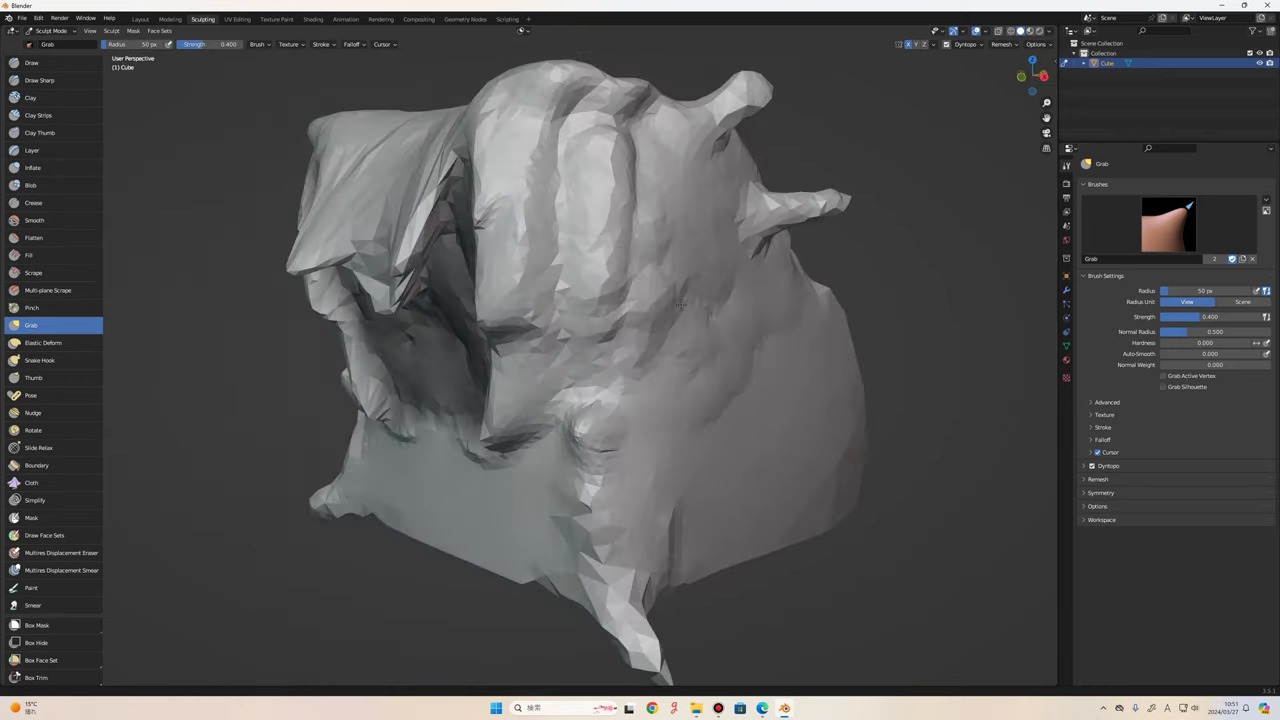
{"action": "mouse_move", "coordinate": [534, 300]}
{"action": "middle_mouse_down"}
{"action": "mouse_move", "coordinate": [560, 300]}
{"action": "mouse_move", "coordinate": [550, 245]}
{"action": "middle_mouse_up"}
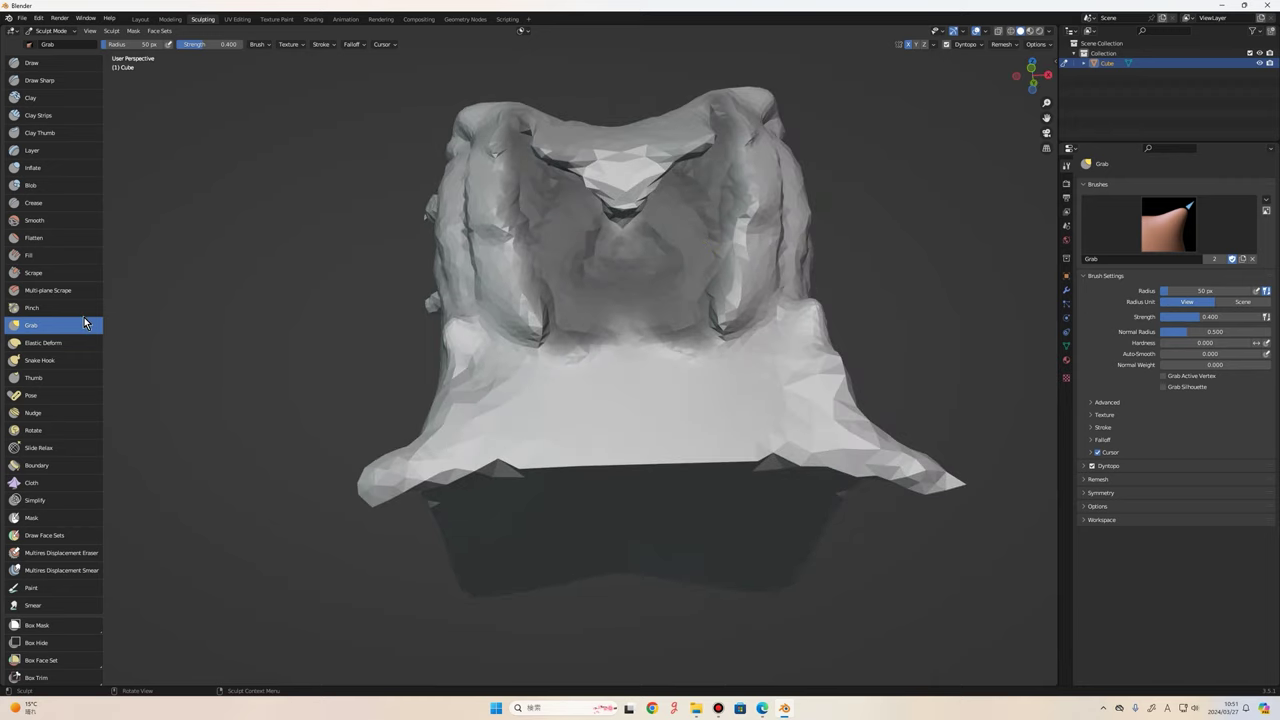
{"action": "scroll", "coordinate": [760, 255], "scroll_direction": "up", "scroll_amount": 2}
{"action": "scroll", "coordinate": [686, 266], "scroll_direction": "up", "scroll_amount": 4}
{"action": "middle_click_drag", "start_coordinate": [686, 266], "coordinate": [620, 314]}
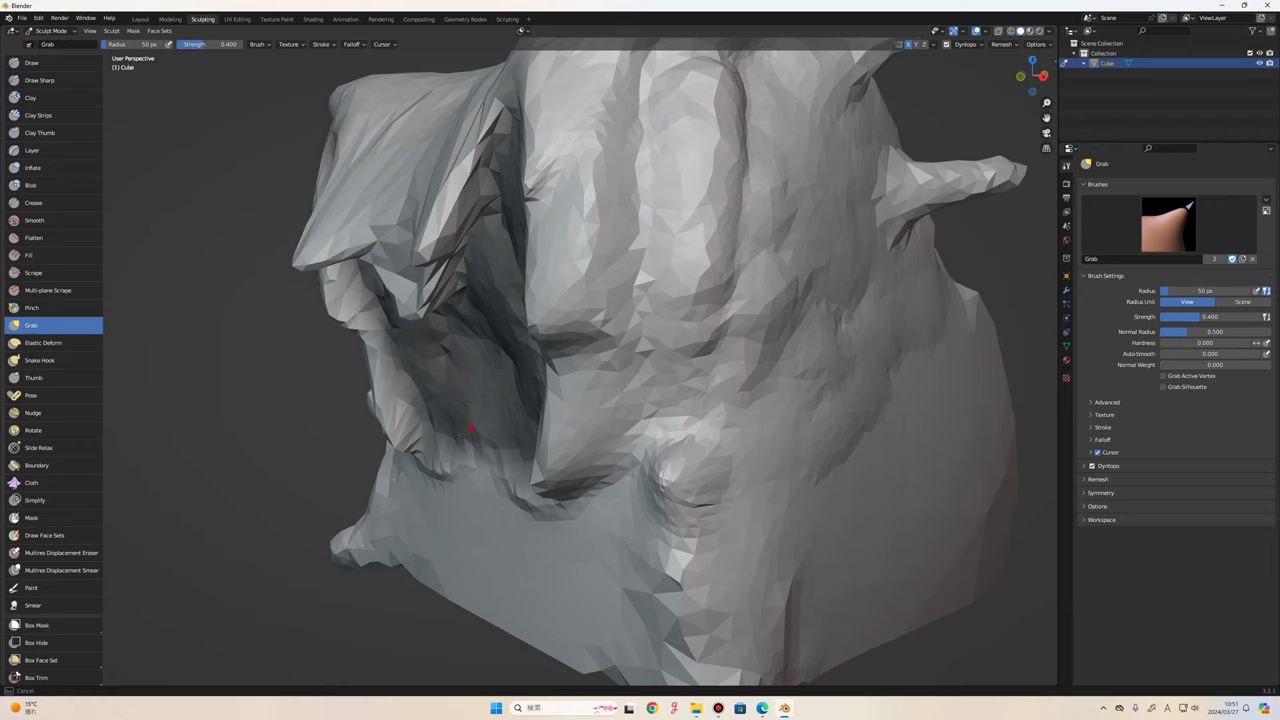
{"action": "scroll", "coordinate": [471, 349], "scroll_direction": "down", "scroll_amount": 5}
{"action": "mouse_move", "coordinate": [471, 349]}
{"action": "middle_mouse_down"}
{"action": "mouse_move", "coordinate": [660, 351]}
{"action": "mouse_move", "coordinate": [620, 360]}
{"action": "middle_mouse_up"}
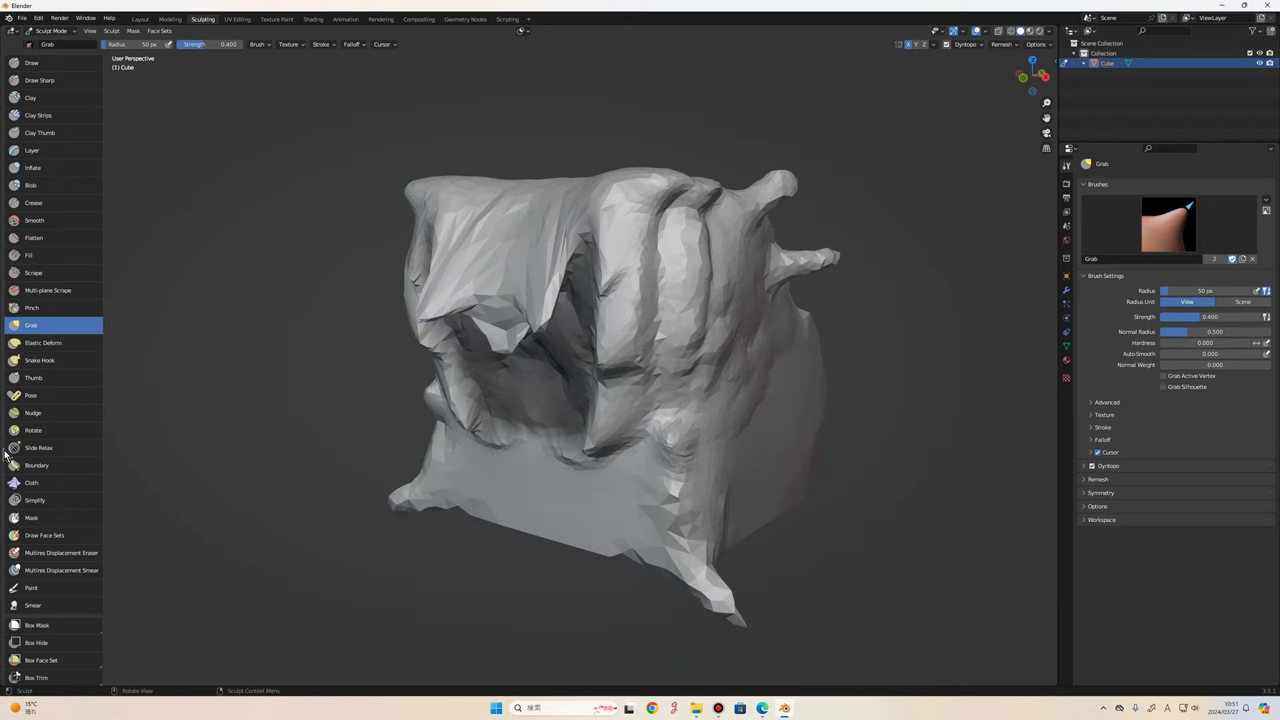
Paint mask patches across the rock's lower front with the Mask brush.
{"action": "left_click", "coordinate": [57, 515]}
{"action": "mouse_move", "coordinate": [277, 451]}
{"action": "middle_mouse_down"}
{"action": "mouse_move", "coordinate": [651, 451]}
{"action": "mouse_move", "coordinate": [628, 431]}
{"action": "middle_mouse_up"}
{"action": "left_click_drag", "start_coordinate": [628, 431], "coordinate": [612, 428]}
{"action": "scroll", "coordinate": [660, 398], "scroll_direction": "up", "scroll_amount": 4}
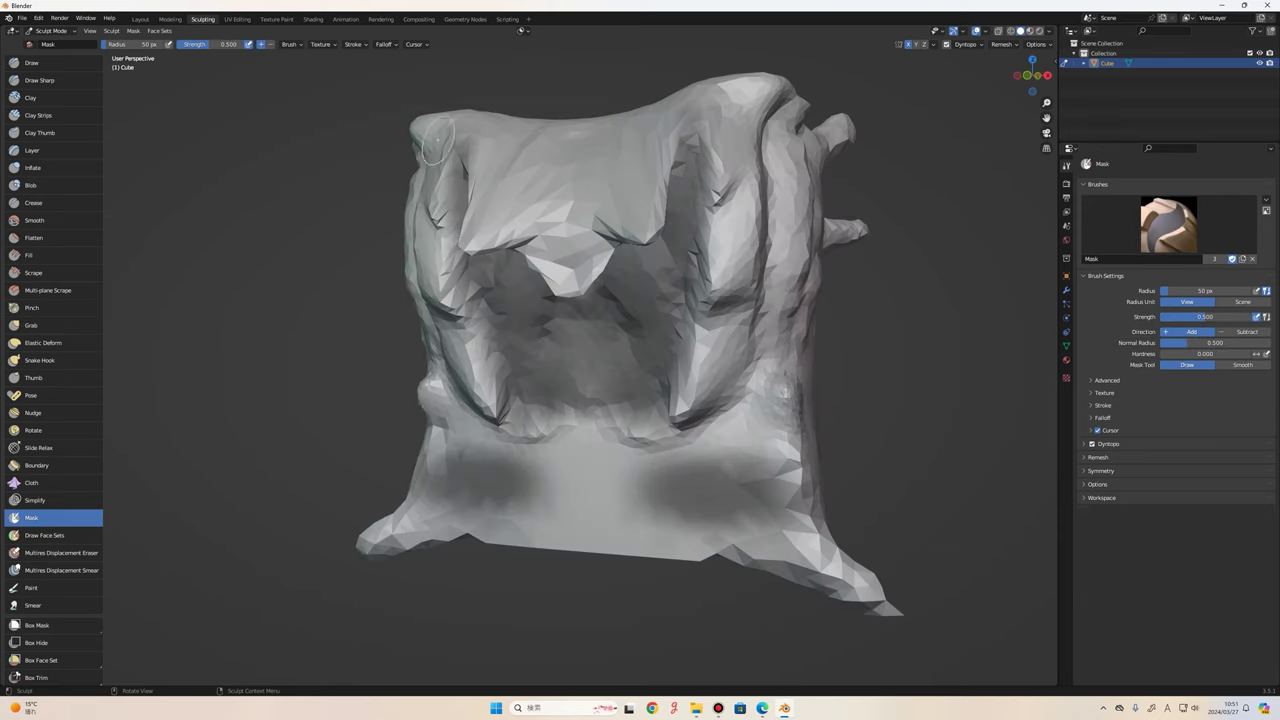
Invert the mask and orbit around the rock to check it.
{"action": "left_click", "coordinate": [134, 31]}
{"action": "left_click", "coordinate": [134, 31]}
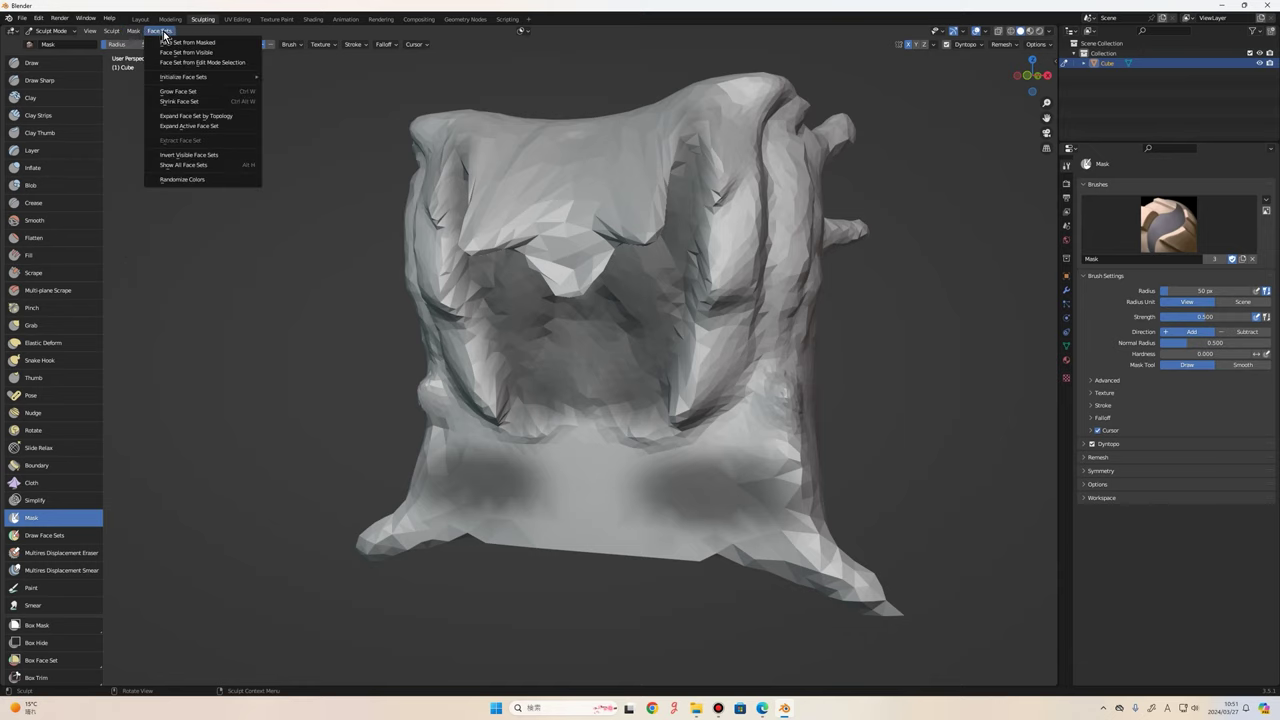
{"action": "left_click", "coordinate": [173, 47]}
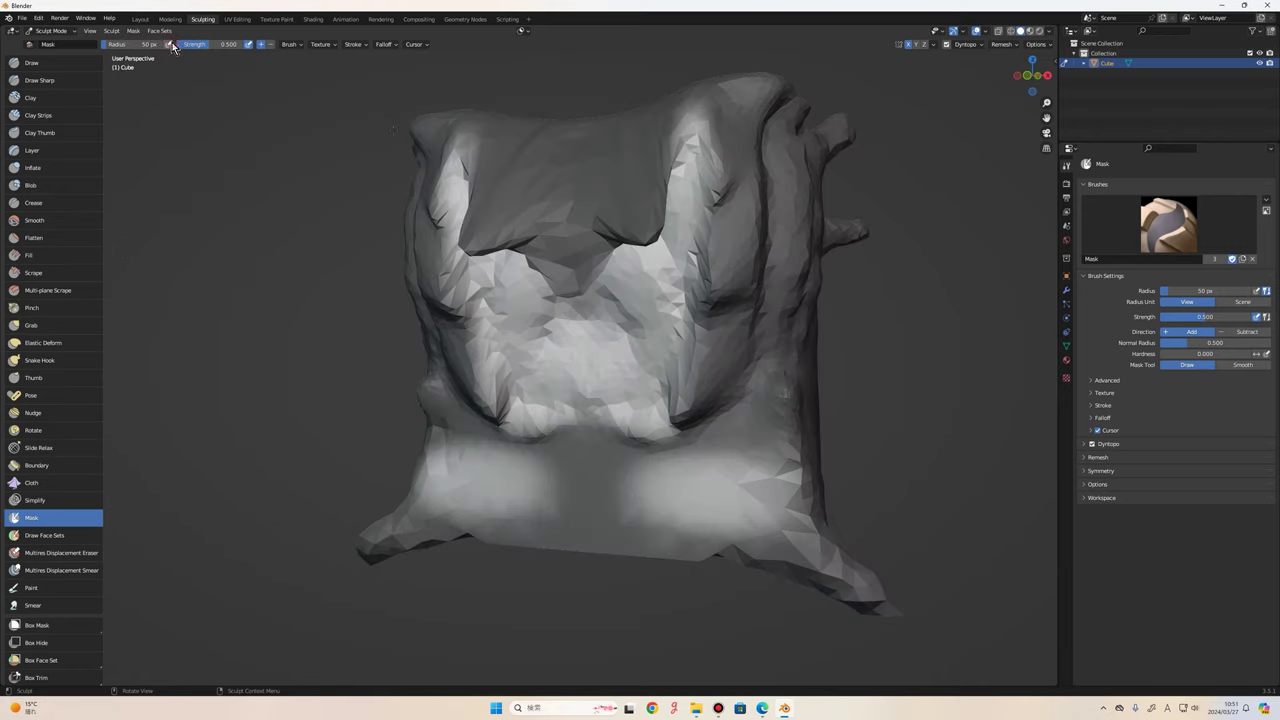
{"action": "scroll", "coordinate": [708, 366], "scroll_direction": "up", "scroll_amount": 4}
{"action": "scroll", "coordinate": [708, 366], "scroll_direction": "down", "scroll_amount": 7}
{"action": "middle_click_drag", "start_coordinate": [708, 366], "coordinate": [674, 369]}
{"action": "scroll", "coordinate": [586, 415], "scroll_direction": "up", "scroll_amount": 5}
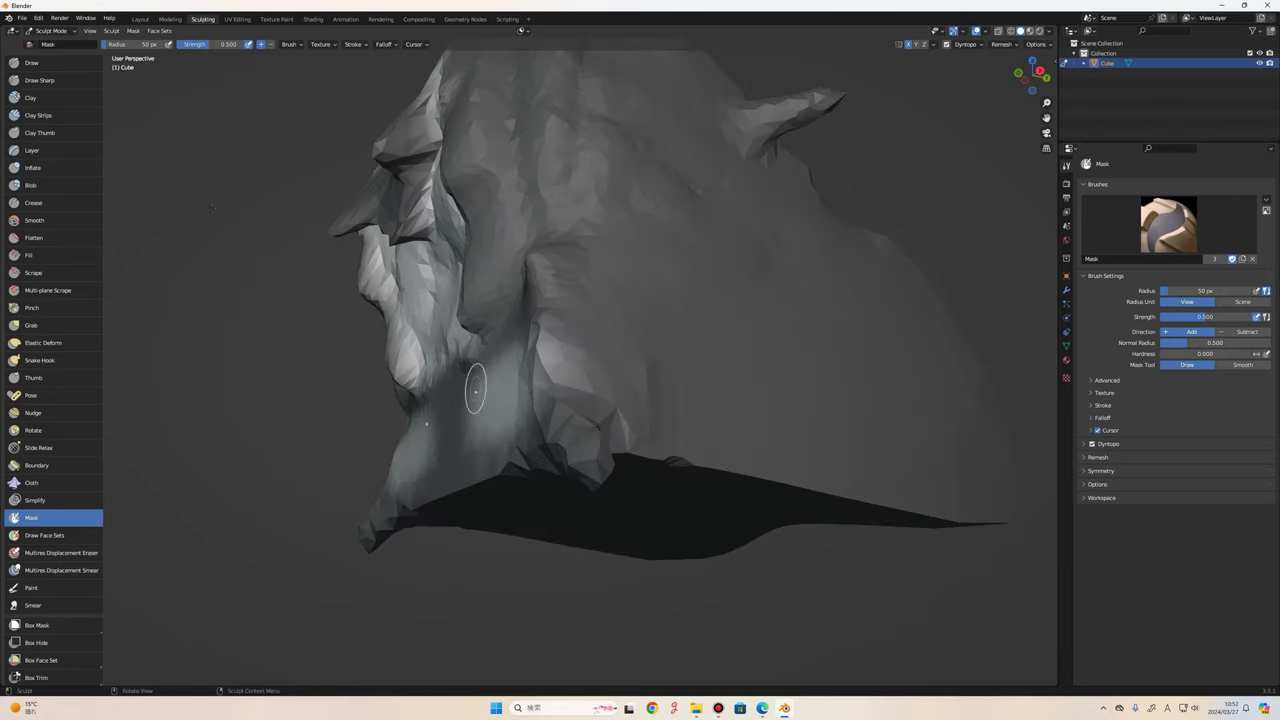
{"action": "scroll", "coordinate": [646, 367], "scroll_direction": "down", "scroll_amount": 3}
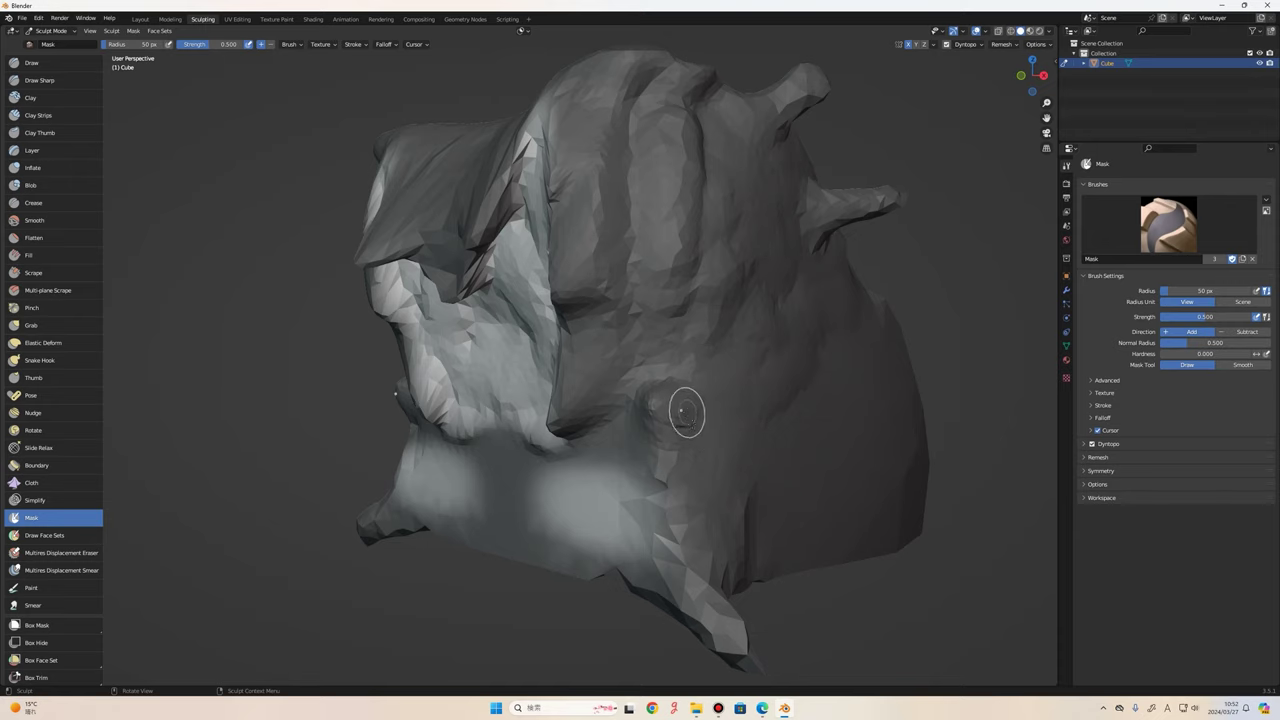
{"action": "scroll", "coordinate": [686, 412], "scroll_direction": "down", "scroll_amount": 4}
{"action": "middle_click_drag", "start_coordinate": [651, 426], "coordinate": [582, 465]}
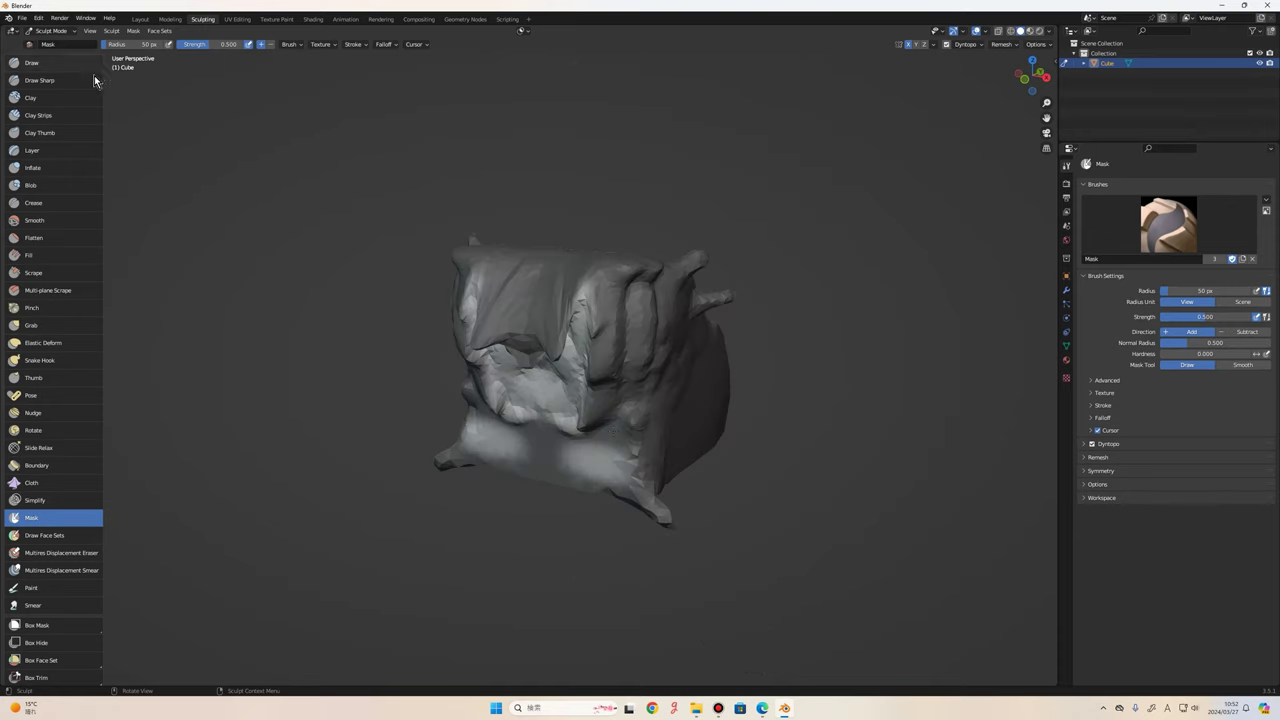
{"action": "left_click", "coordinate": [135, 31]}
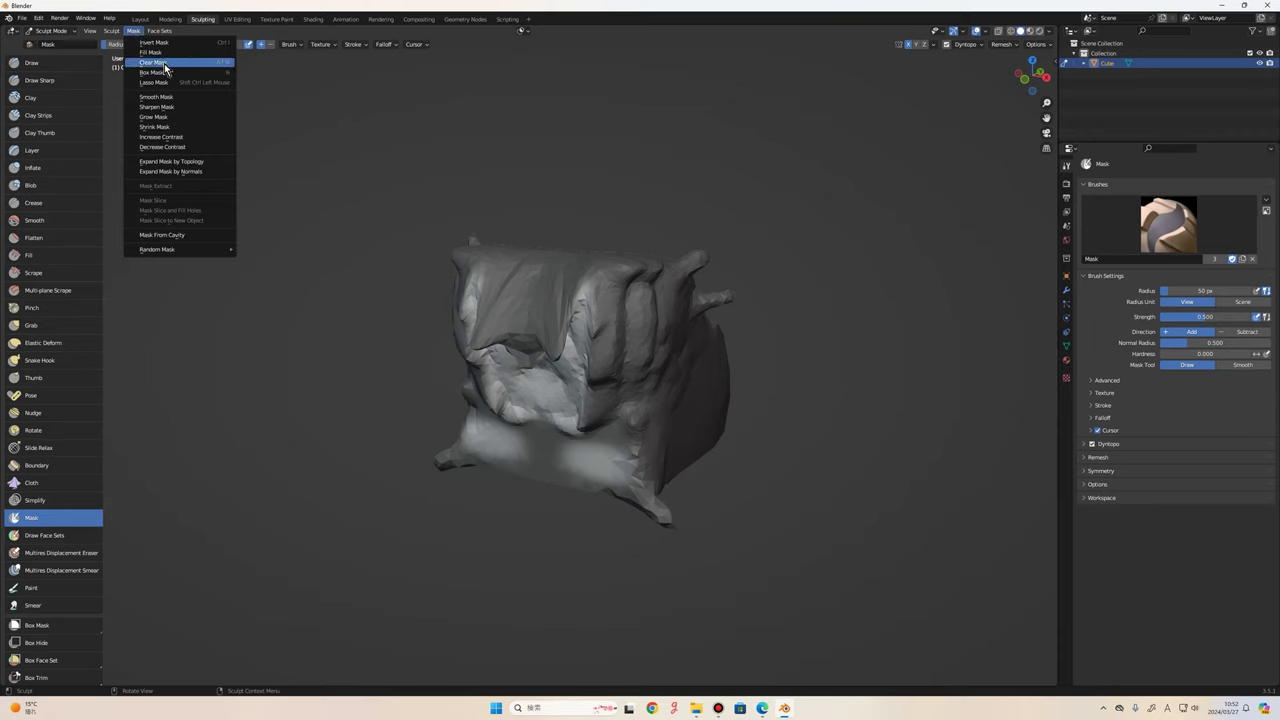
Clear the whole mask and brush a few mask strokes across the rock.
{"action": "left_click", "coordinate": [160, 62]}
{"action": "middle_click_drag", "start_coordinate": [660, 400], "coordinate": [660, 300]}
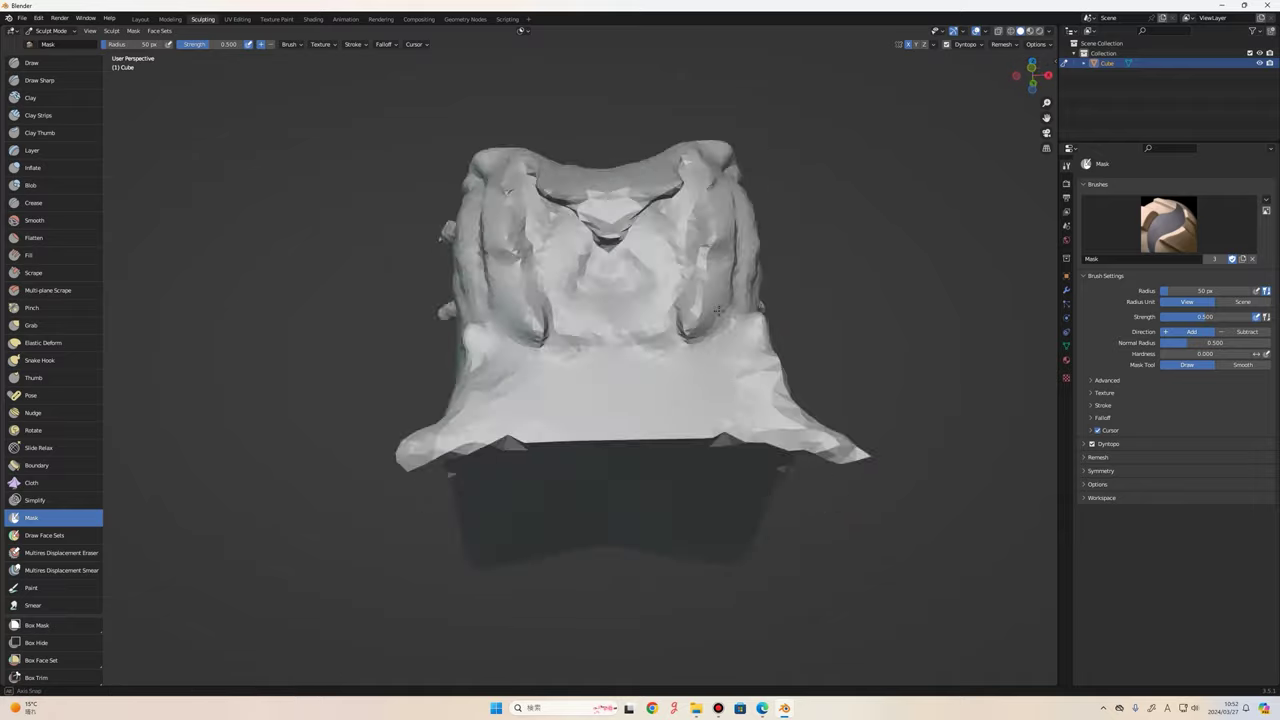
{"action": "middle_click_drag", "start_coordinate": [640, 360], "coordinate": [604, 350]}
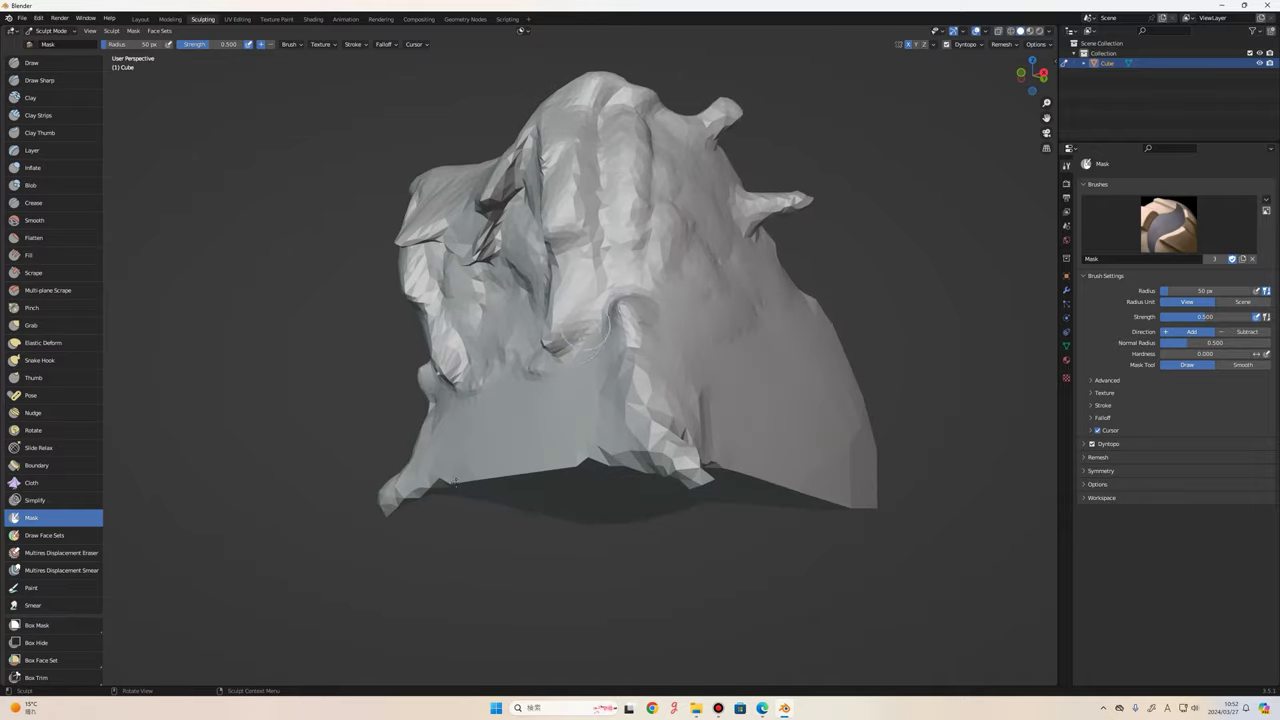
{"action": "scroll", "coordinate": [134, 554], "scroll_direction": "down", "scroll_amount": 3}
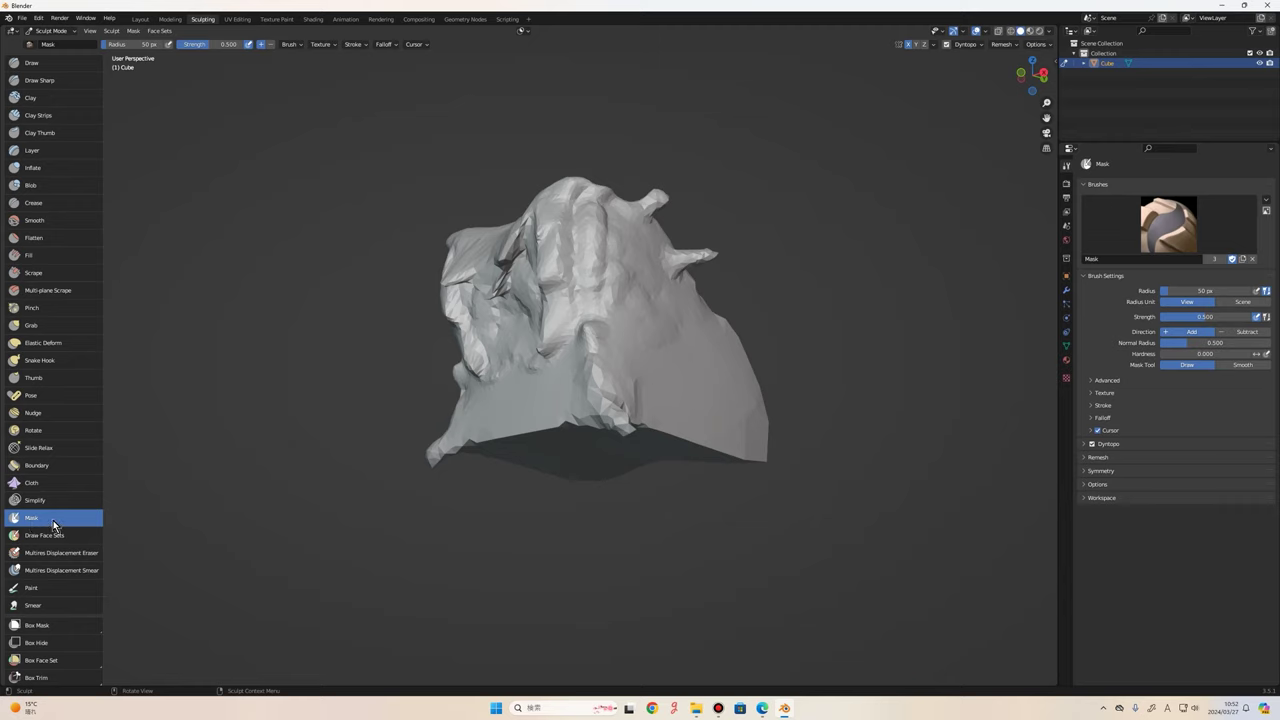
{"action": "middle_click_drag", "start_coordinate": [450, 420], "coordinate": [480, 400]}
{"action": "left_click_drag", "start_coordinate": [480, 390], "coordinate": [588, 371]}
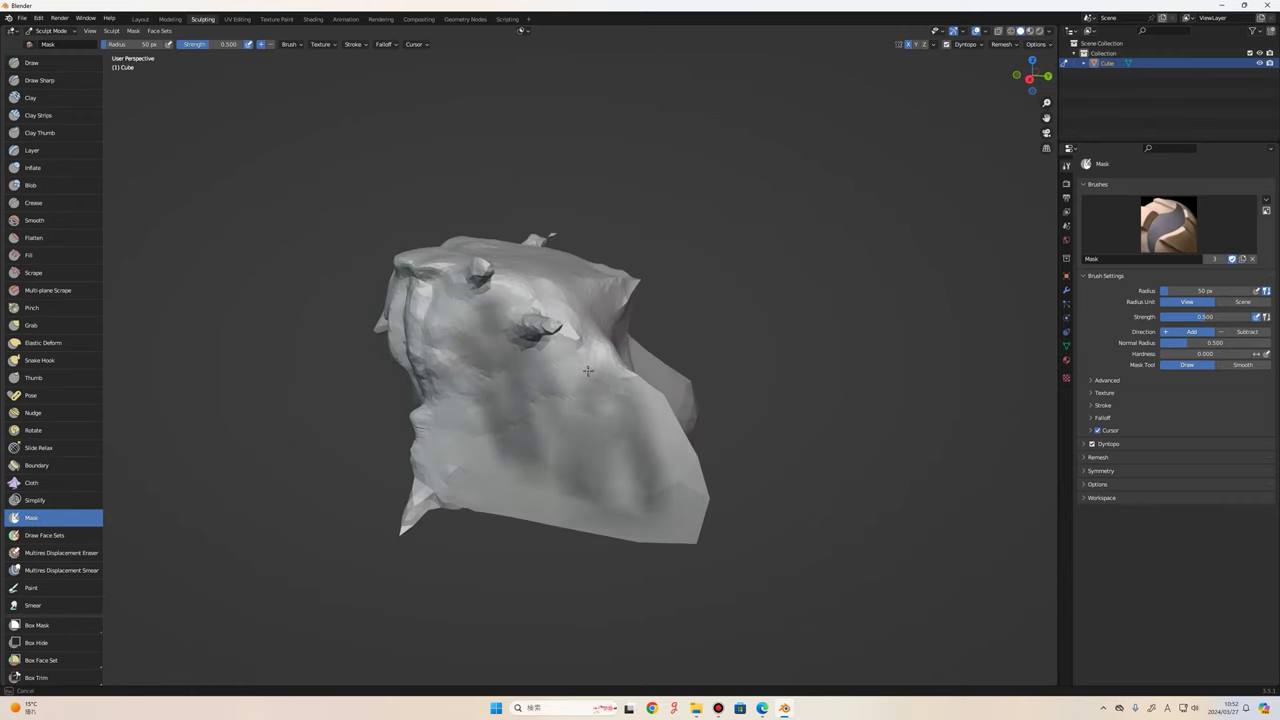
{"action": "middle_click_drag", "start_coordinate": [588, 371], "coordinate": [400, 450]}
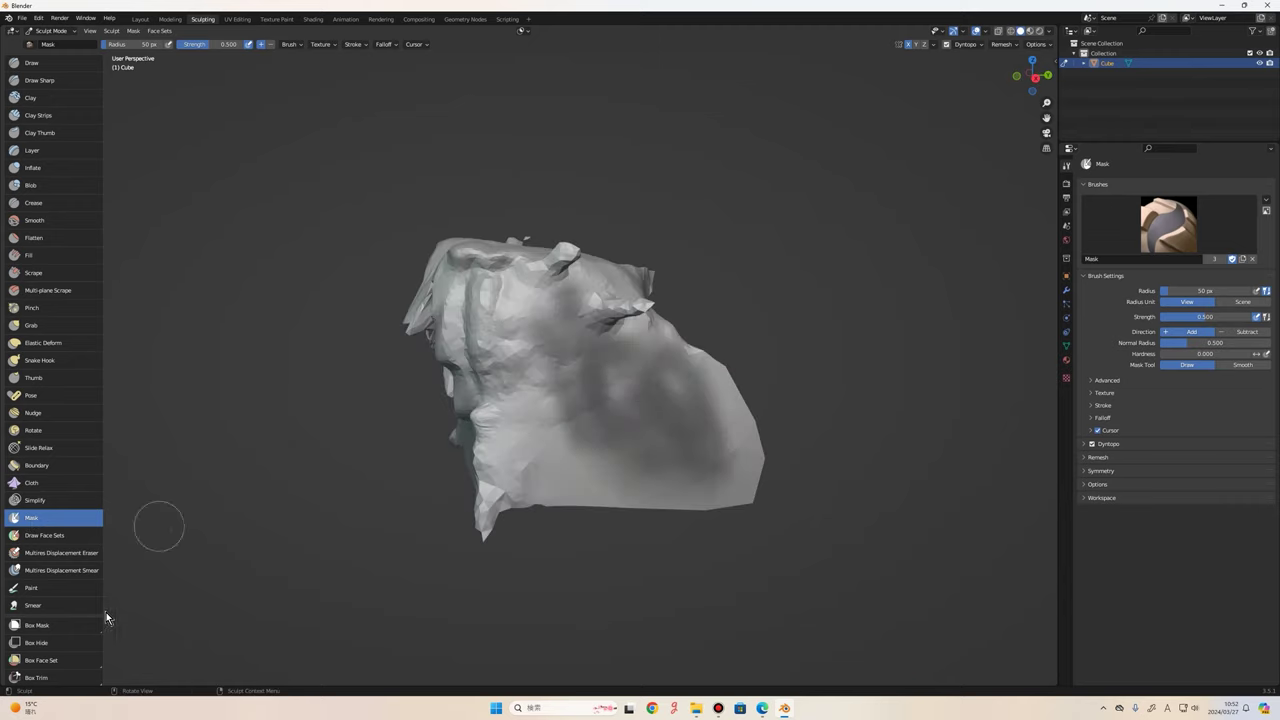
Box-mask the rock's right-hand part with a drawn rectangle.
{"action": "left_click", "coordinate": [57, 628]}
{"action": "mouse_move", "coordinate": [665, 418]}
{"action": "middle_mouse_down"}
{"action": "mouse_move", "coordinate": [734, 409]}
{"action": "mouse_move", "coordinate": [780, 431]}
{"action": "middle_mouse_up"}
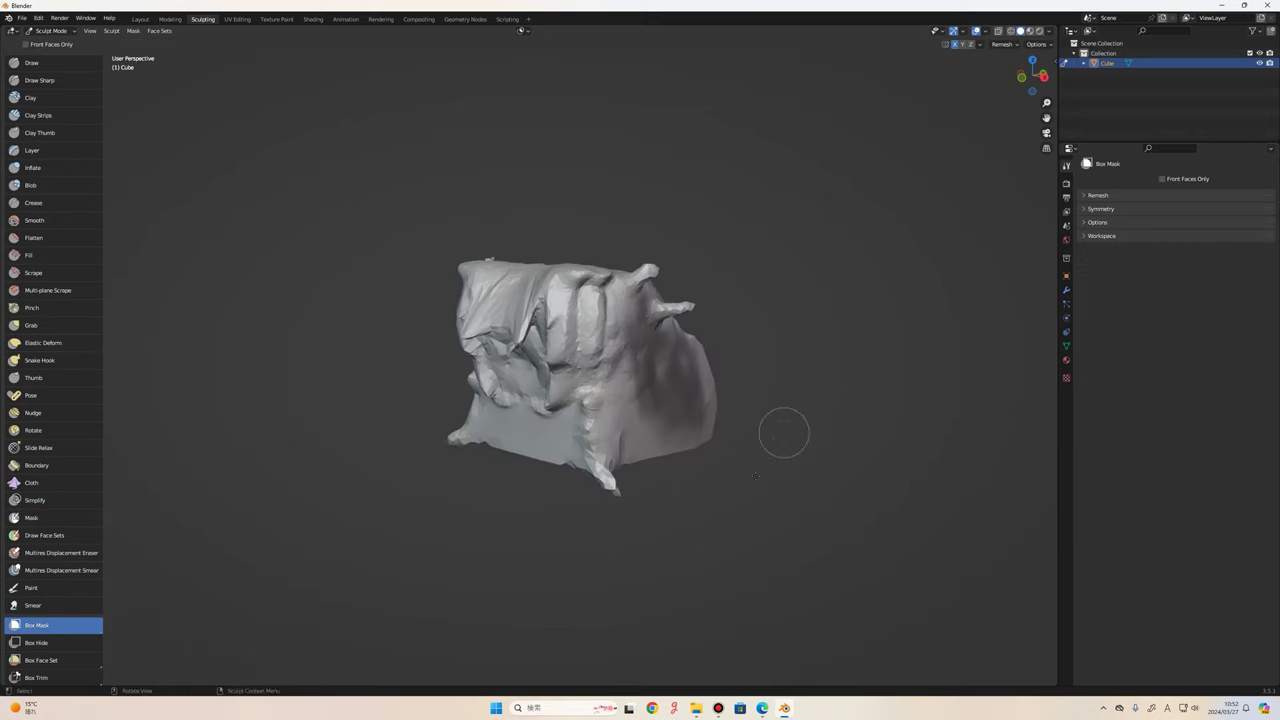
{"action": "left_click_drag", "start_coordinate": [755, 476], "coordinate": [591, 149]}
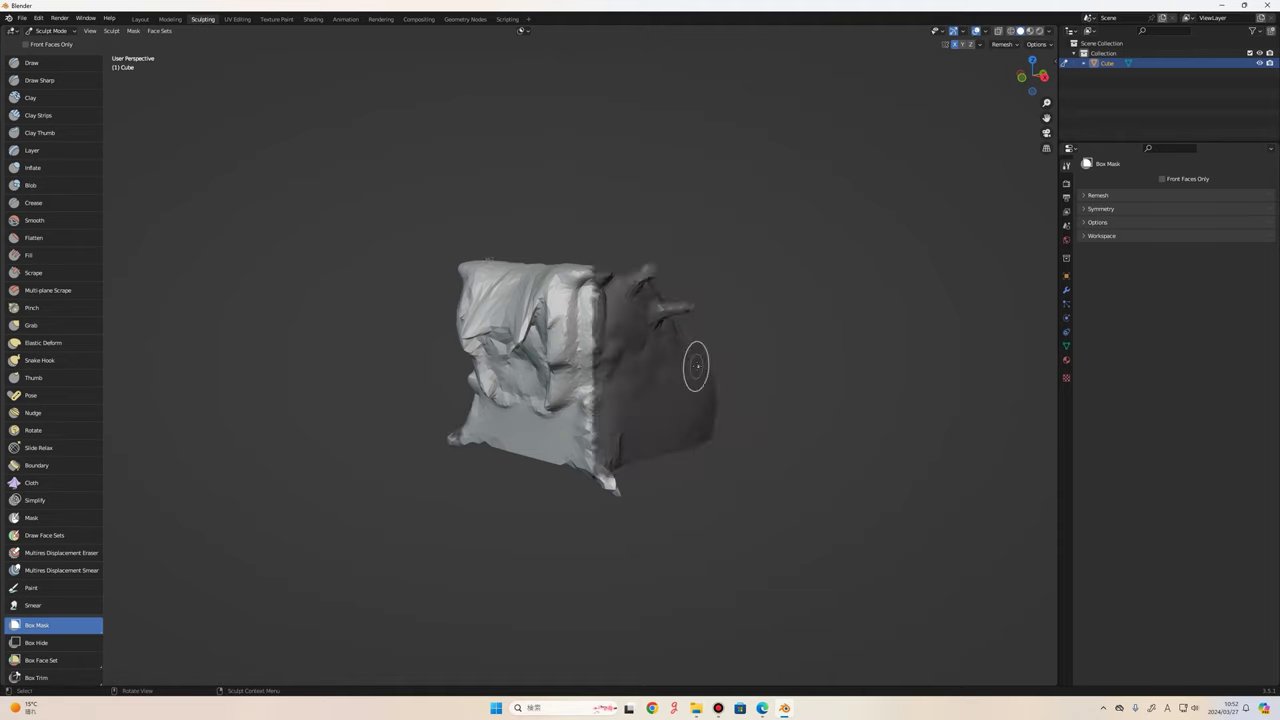
{"action": "mouse_move", "coordinate": [694, 366]}
{"action": "middle_mouse_down"}
{"action": "mouse_move", "coordinate": [731, 443]}
{"action": "mouse_move", "coordinate": [571, 429]}
{"action": "mouse_move", "coordinate": [620, 400]}
{"action": "mouse_move", "coordinate": [640, 420]}
{"action": "mouse_move", "coordinate": [600, 410]}
{"action": "mouse_move", "coordinate": [660, 407]}
{"action": "mouse_move", "coordinate": [543, 496]}
{"action": "middle_mouse_up"}
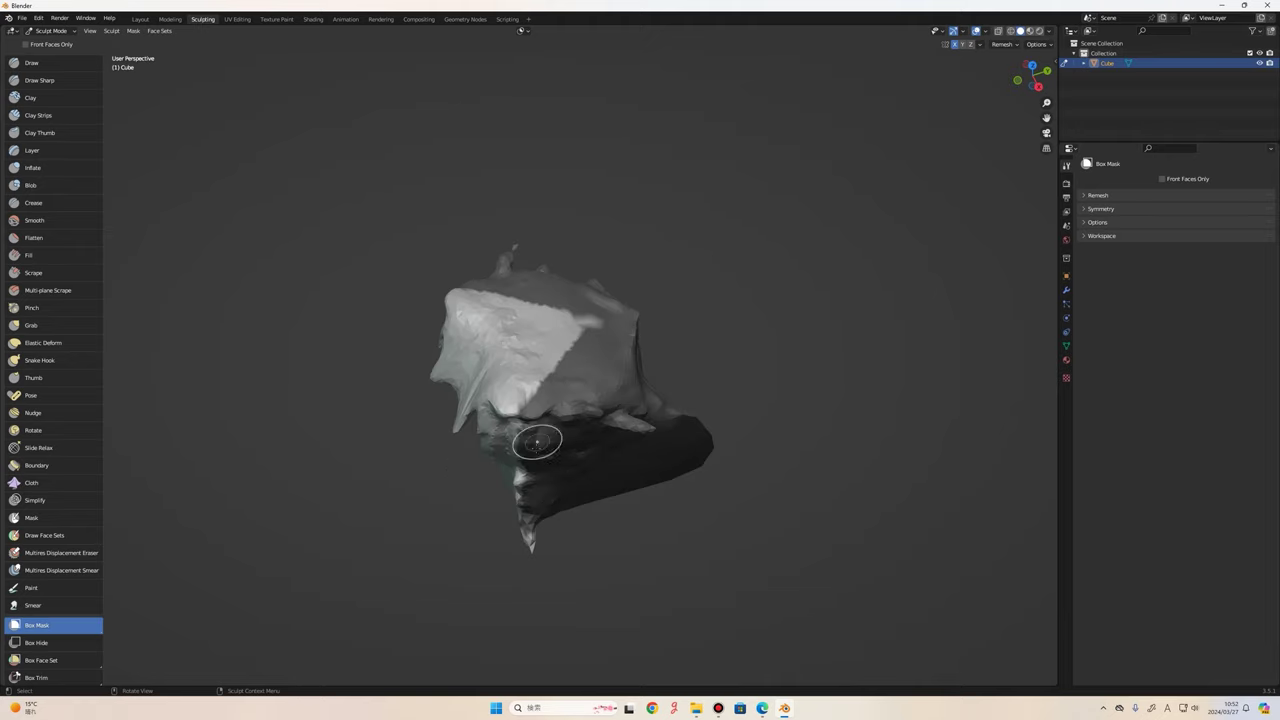
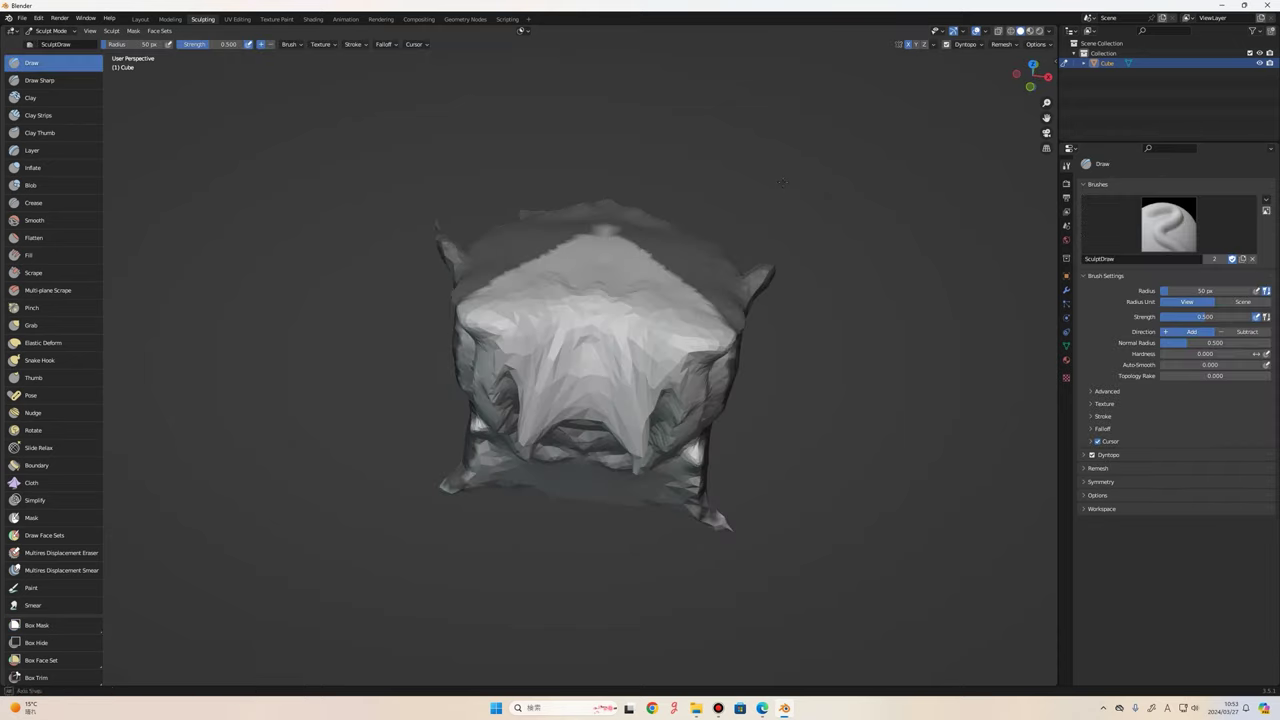
Stroke a first bulge onto the creature's front face with the Draw brush, then undo it.
{"action": "left_click", "coordinate": [134, 31]}
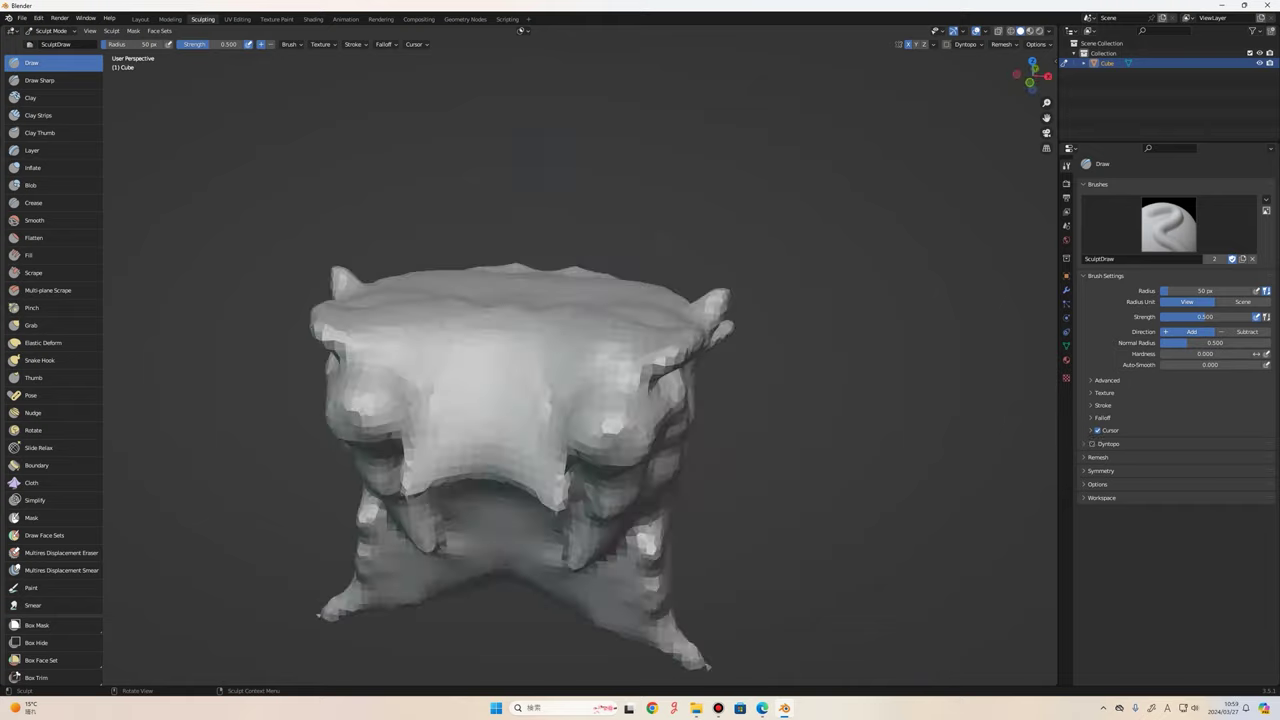
{"action": "scroll", "coordinate": [507, 248], "scroll_direction": "down", "scroll_amount": 3}
{"action": "scroll", "coordinate": [507, 248], "scroll_direction": "up", "scroll_amount": 1}
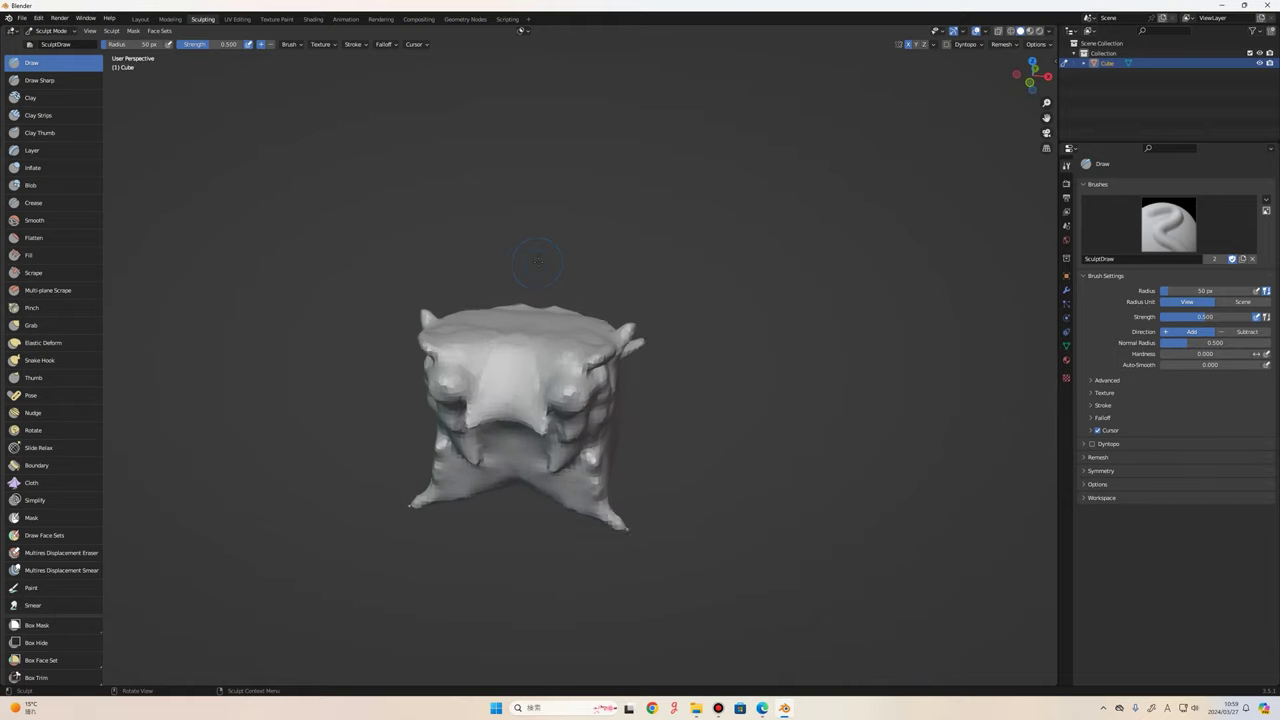
{"action": "scroll", "coordinate": [507, 248], "scroll_direction": "up", "scroll_amount": 1}
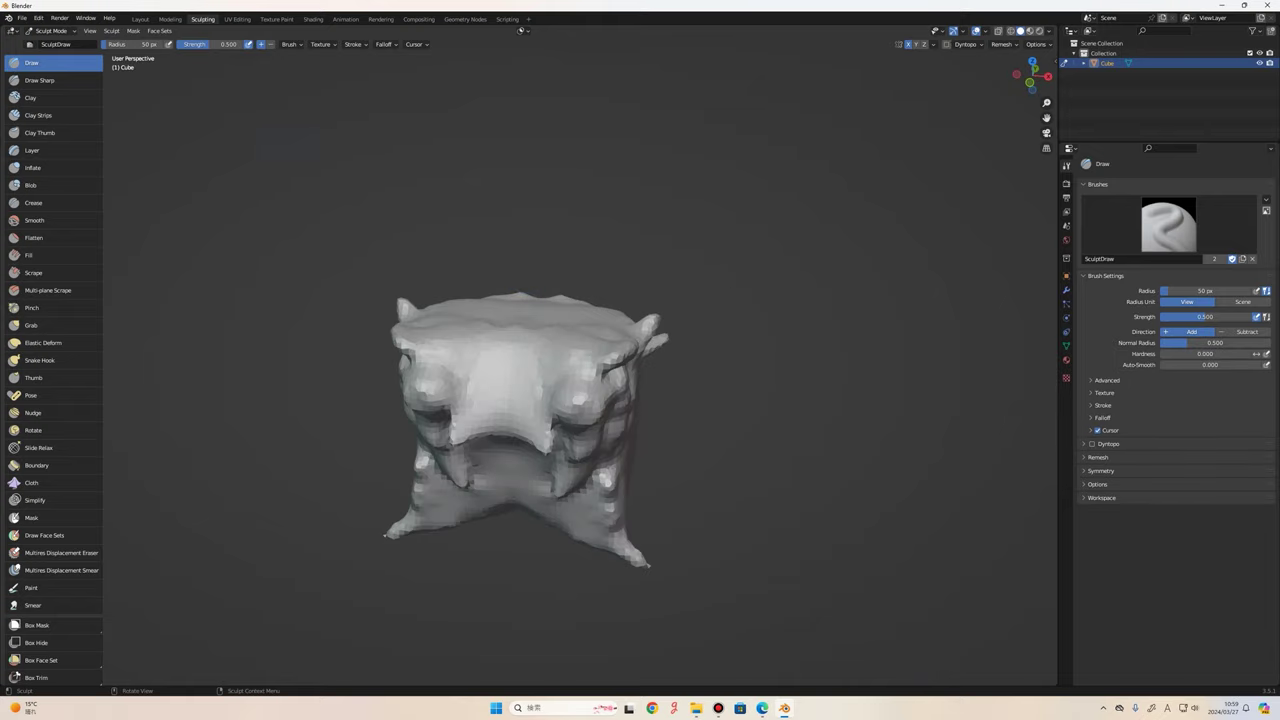
{"action": "scroll", "coordinate": [527, 382], "scroll_direction": "up", "scroll_amount": 1}
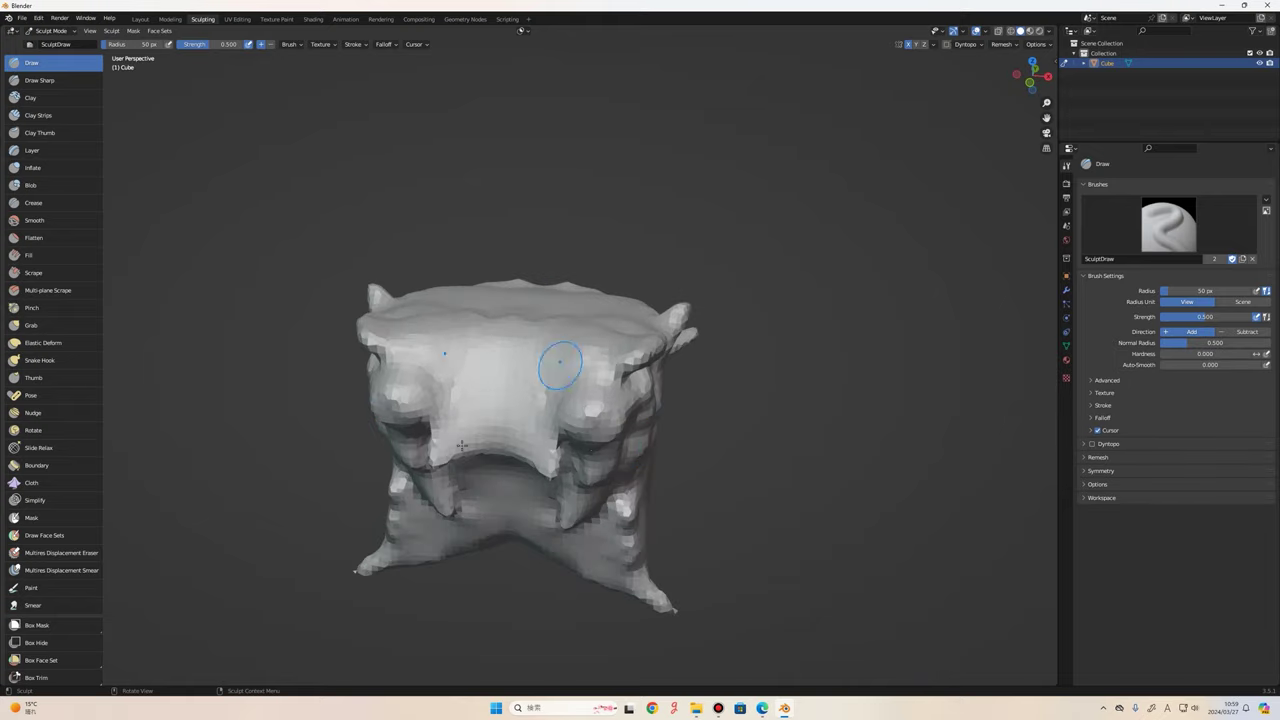
{"action": "mouse_move", "coordinate": [584, 388]}
{"action": "left_mouse_down"}
{"action": "mouse_move", "coordinate": [570, 390]}
{"action": "mouse_move", "coordinate": [600, 410]}
{"action": "left_mouse_up"}
{"action": "scroll", "coordinate": [570, 390], "scroll_direction": "up", "scroll_amount": 1}
{"action": "scroll", "coordinate": [570, 390], "scroll_direction": "up", "scroll_amount": 1}
{"action": "scroll", "coordinate": [648, 311], "scroll_direction": "down", "scroll_amount": 4}
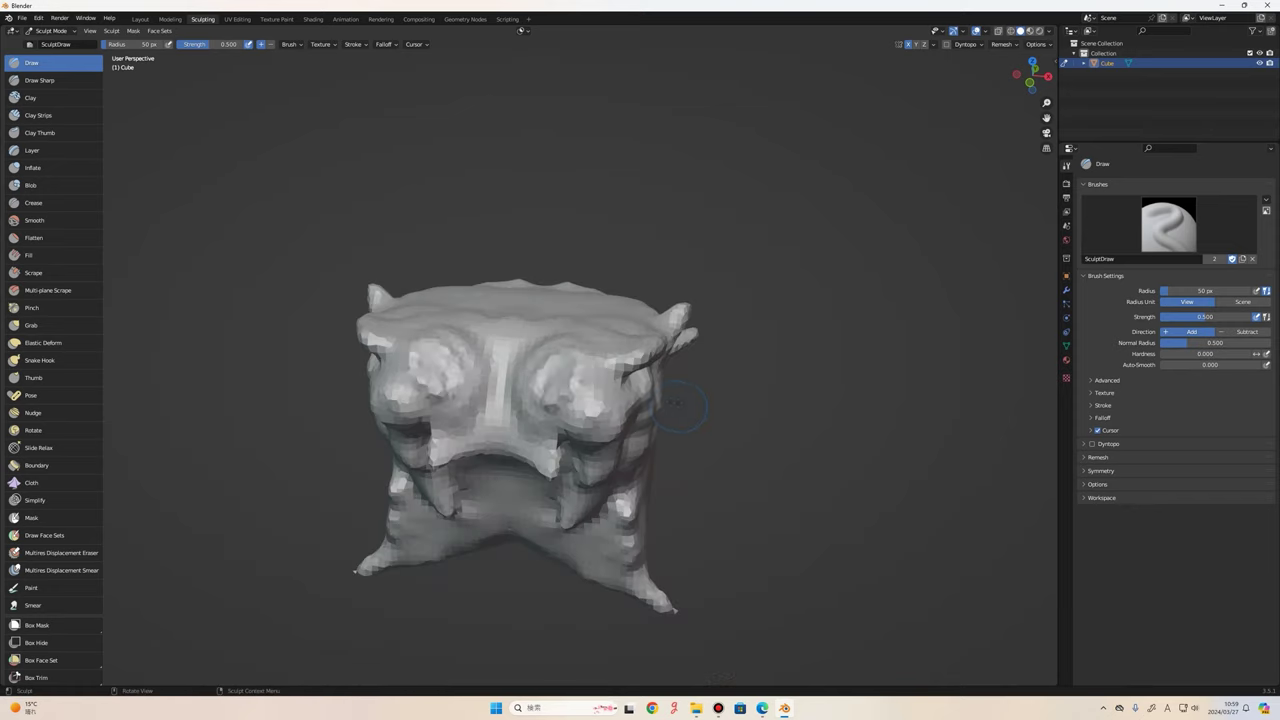
{"action": "key", "text": "ctrl+z"}
Enlarge the Draw brush radius and sculpt larger bulges across the creature's front.
{"action": "right_click", "coordinate": [627, 165]}
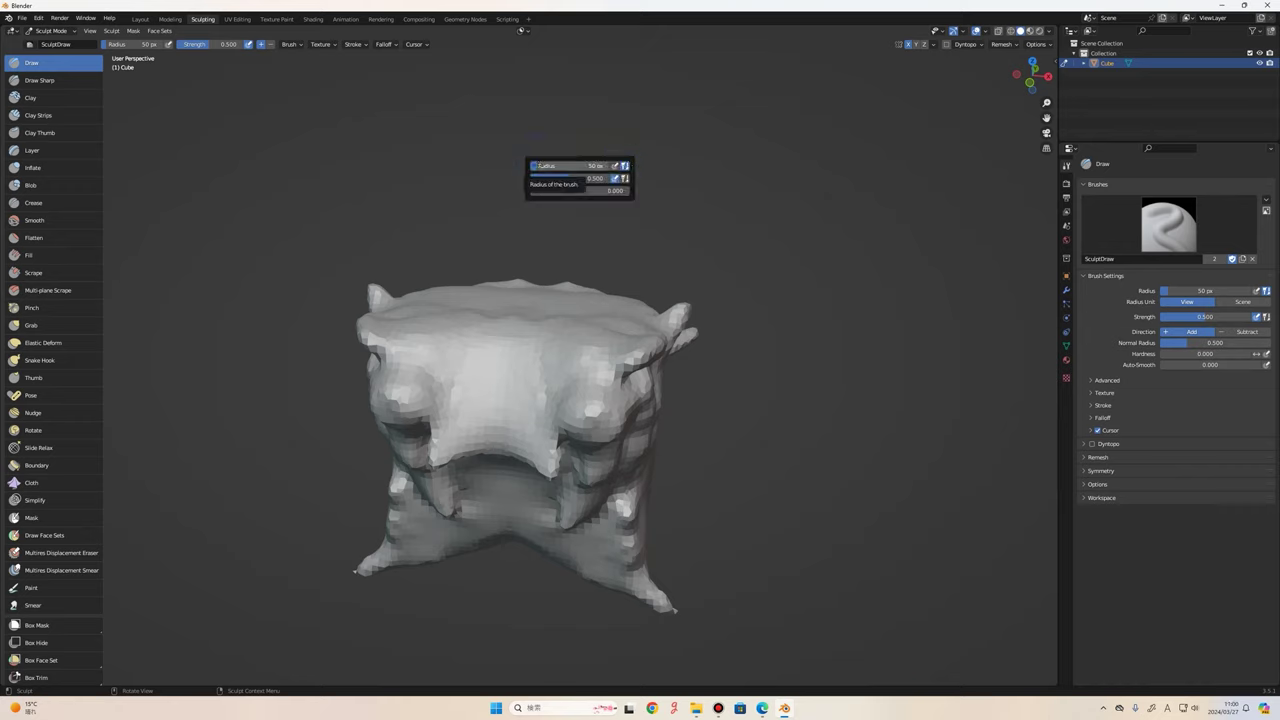
{"action": "left_click_drag", "start_coordinate": [541, 165], "coordinate": [606, 165]}
{"action": "left_click_drag", "start_coordinate": [480, 380], "coordinate": [620, 355]}
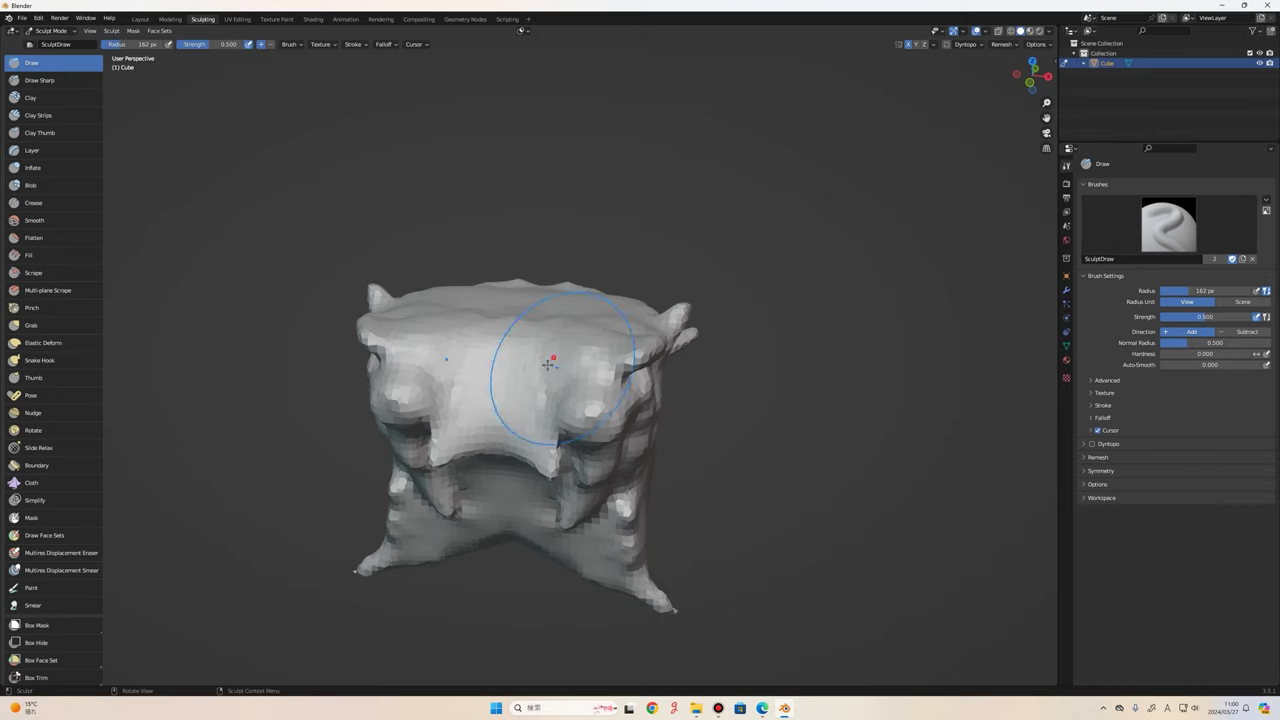
Reduce the Draw brush radius to 81 px and return to a front view.
{"action": "right_click", "coordinate": [655, 172]}
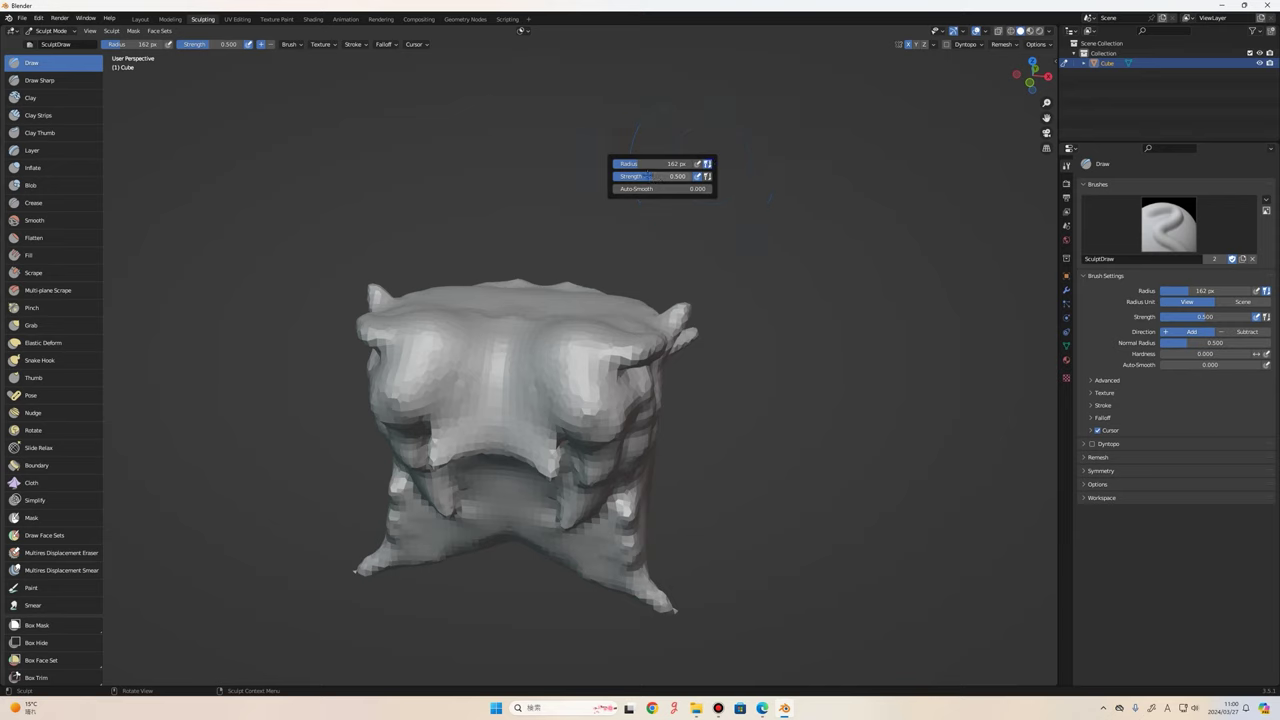
{"action": "middle_click_drag", "start_coordinate": [515, 330], "coordinate": [470, 260]}
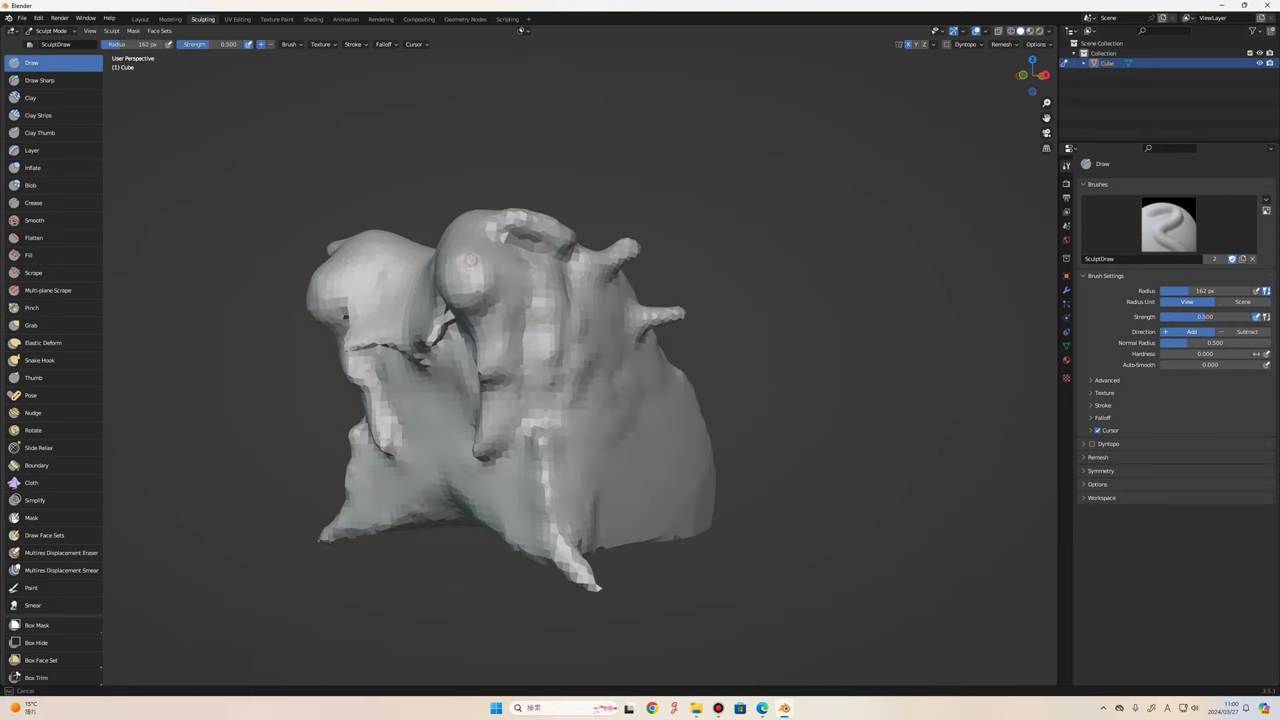
{"action": "right_click", "coordinate": [840, 170]}
{"action": "left_click_drag", "start_coordinate": [808, 168], "coordinate": [805, 168]}
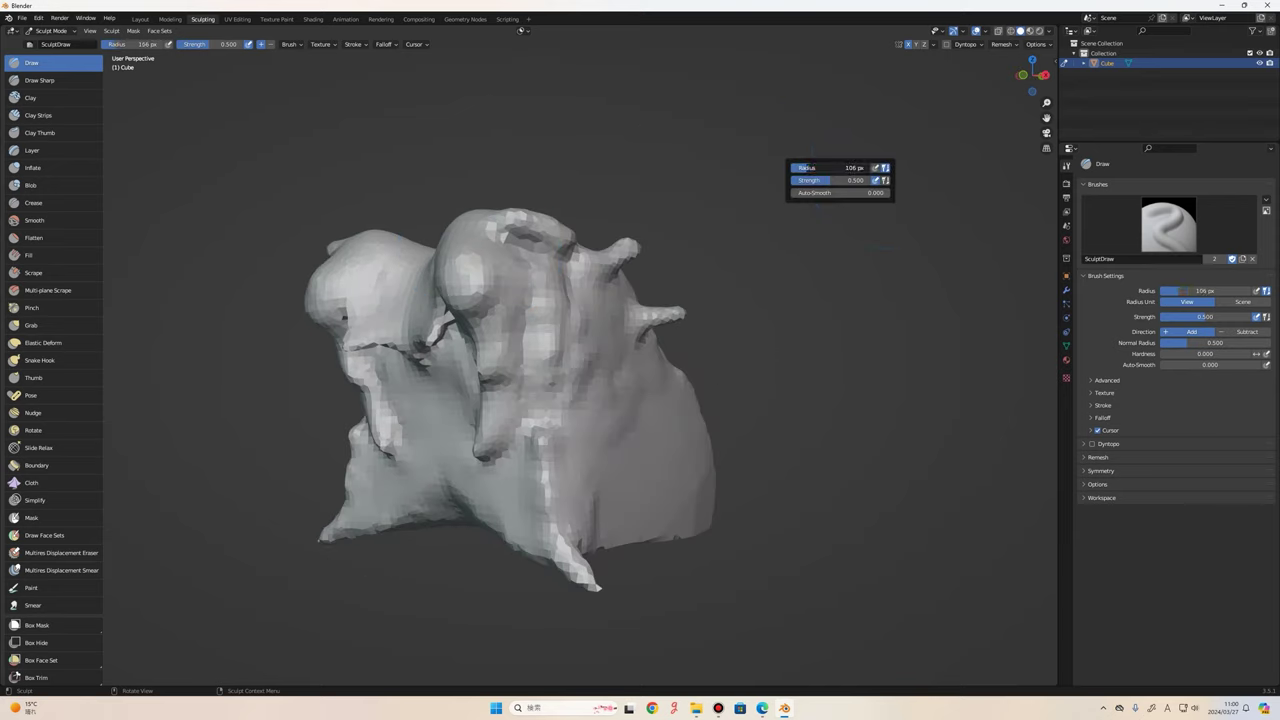
{"action": "middle_click_drag", "start_coordinate": [790, 170], "coordinate": [669, 160]}
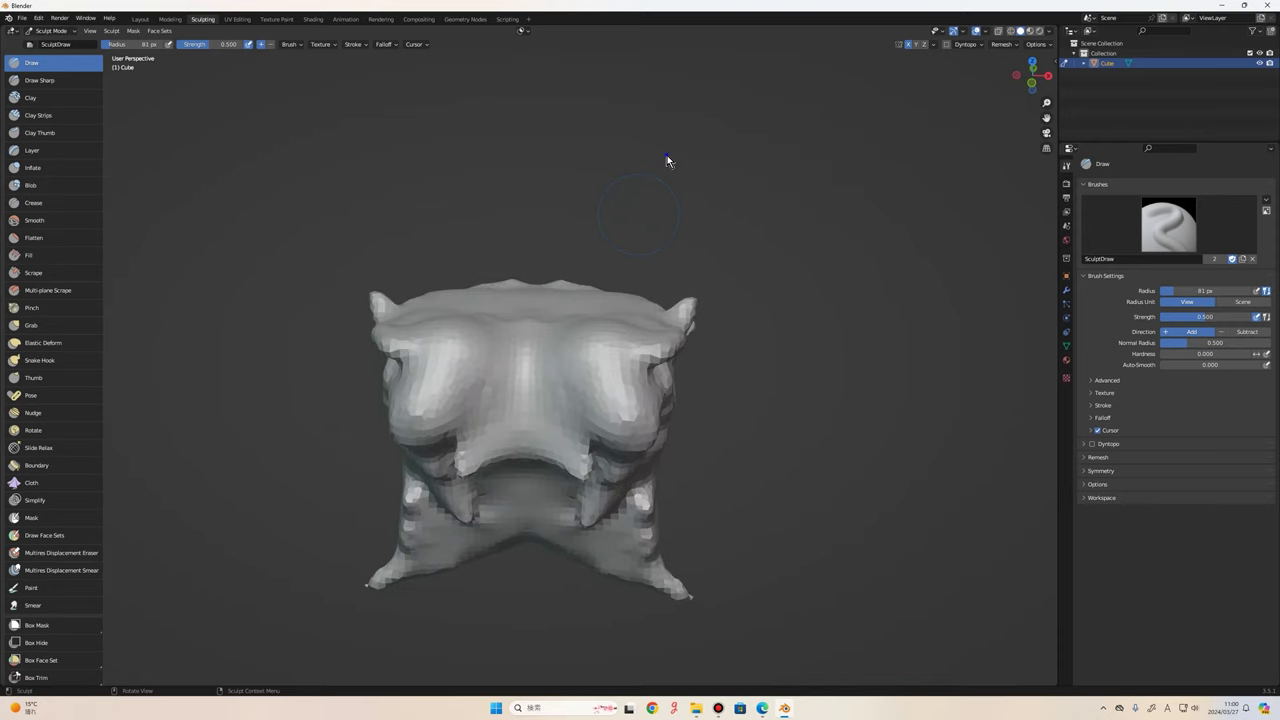
{"action": "right_click", "coordinate": [625, 168]}
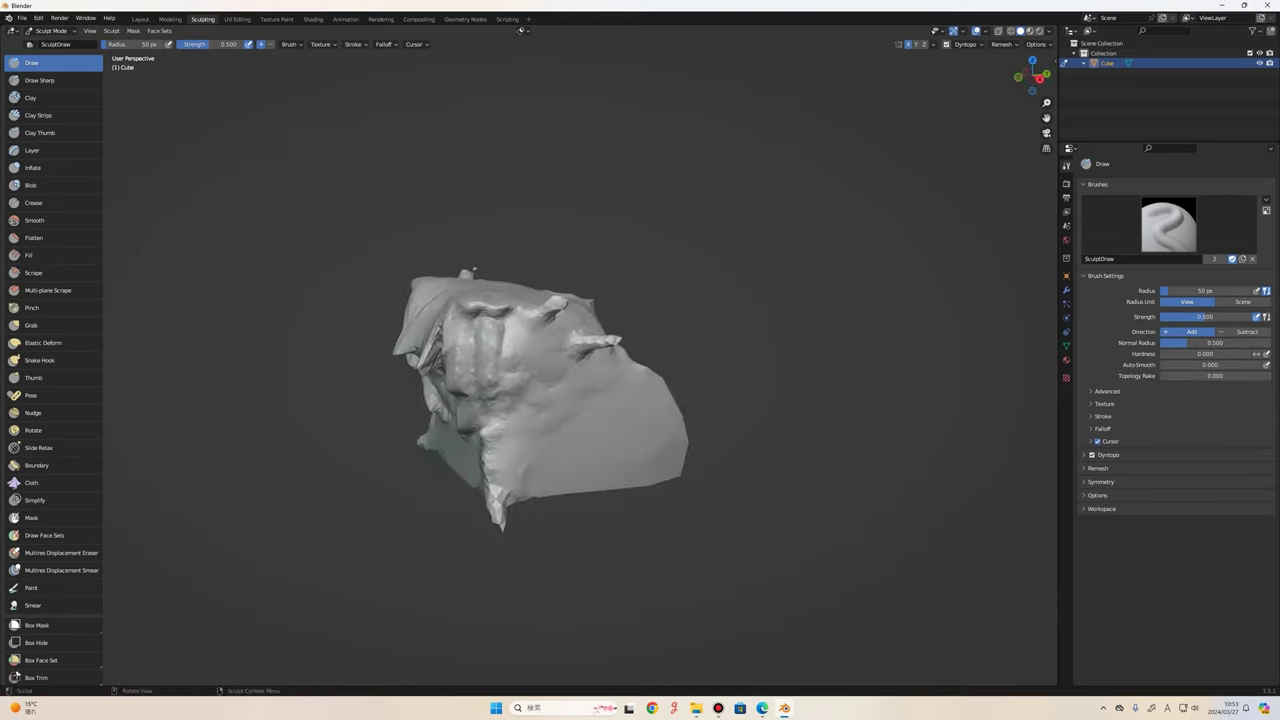
{"action": "scroll", "coordinate": [749, 278], "scroll_direction": "up", "scroll_amount": 1}
{"action": "scroll", "coordinate": [796, 315], "scroll_direction": "up", "scroll_amount": 1}
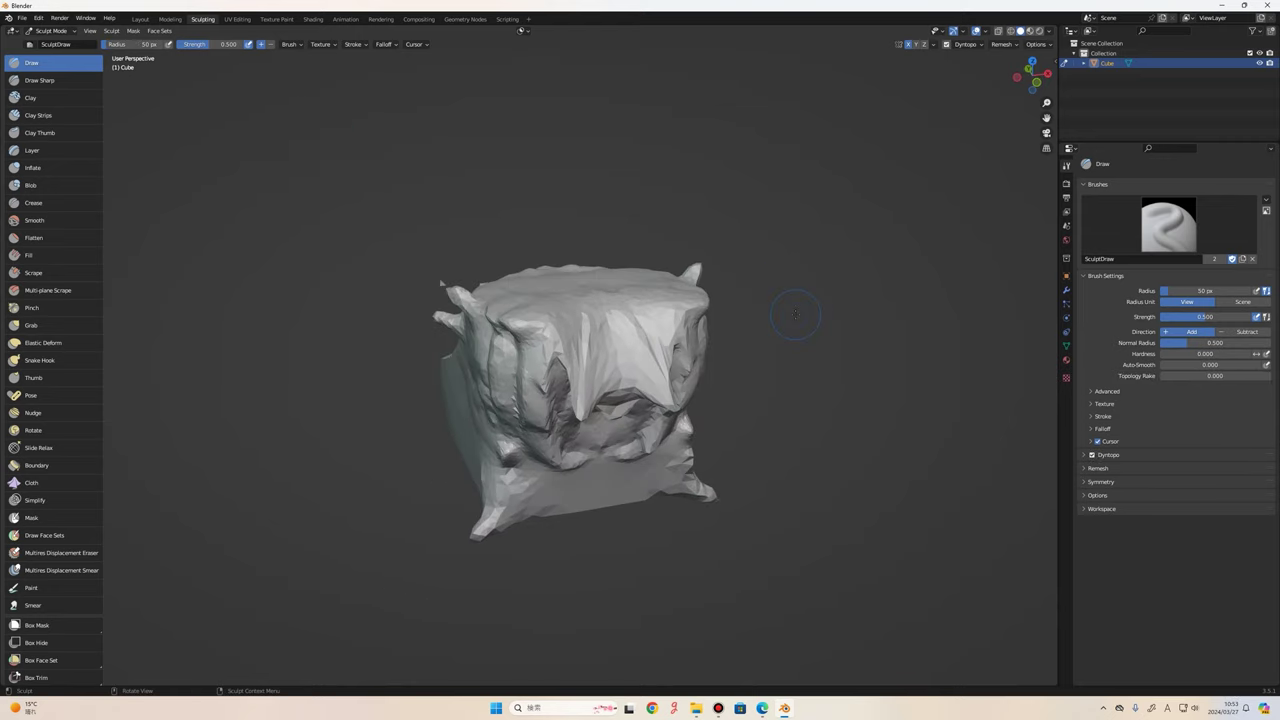
{"action": "mouse_move", "coordinate": [792, 315]}
{"action": "middle_mouse_down"}
{"action": "mouse_move", "coordinate": [503, 381]}
{"action": "mouse_move", "coordinate": [584, 371]}
{"action": "mouse_move", "coordinate": [560, 380]}
{"action": "mouse_move", "coordinate": [575, 392]}
{"action": "middle_mouse_up"}
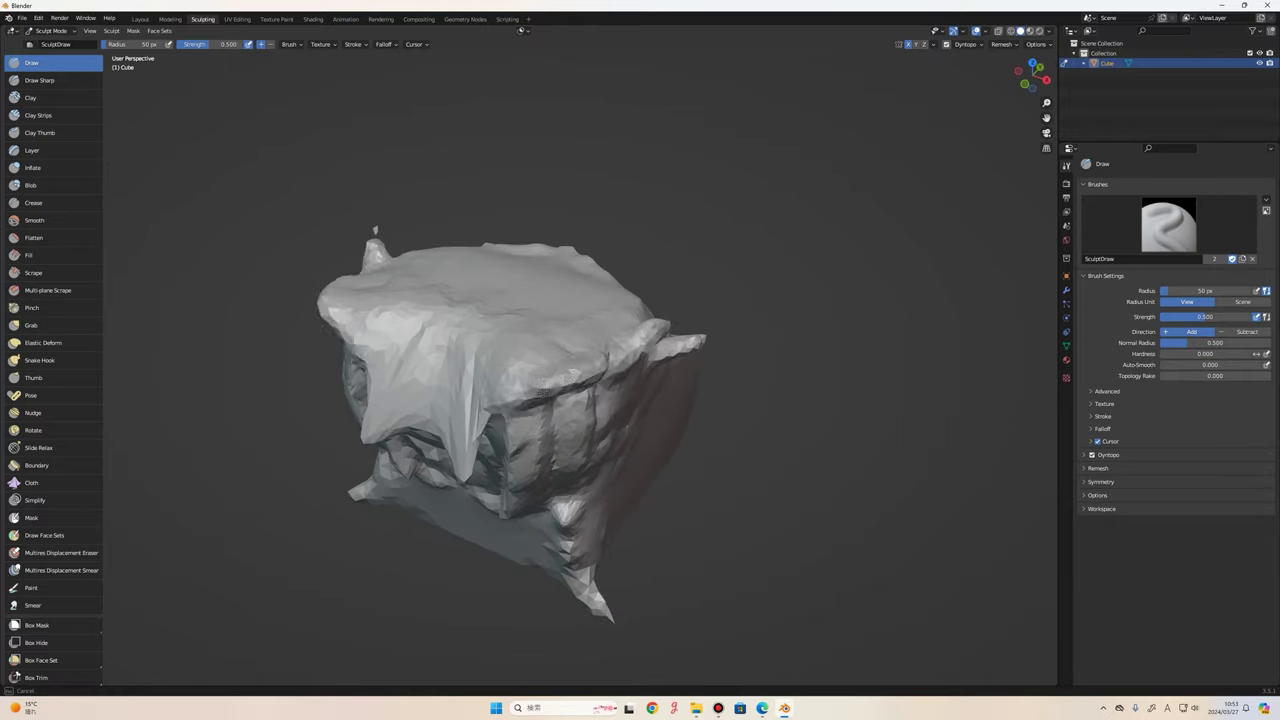
{"action": "mouse_move", "coordinate": [559, 328]}
{"action": "middle_mouse_down"}
{"action": "mouse_move", "coordinate": [555, 277]}
{"action": "mouse_move", "coordinate": [624, 277]}
{"action": "middle_mouse_up"}
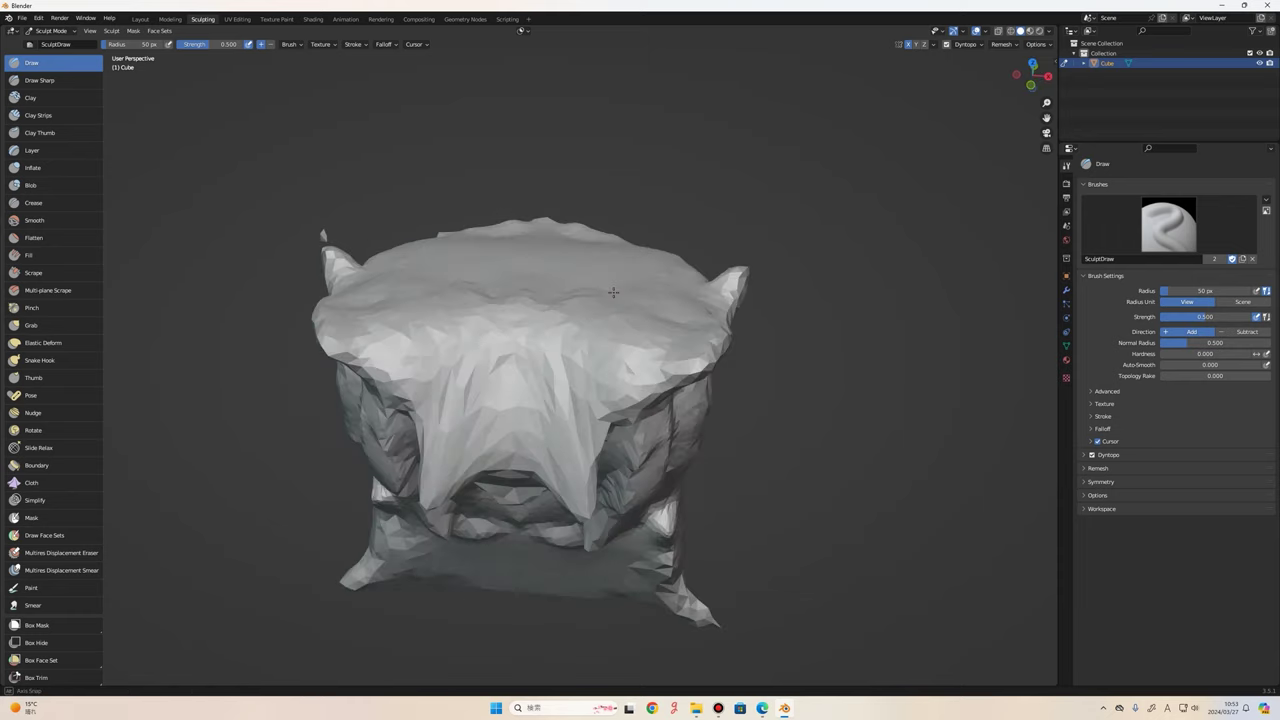
{"action": "scroll", "coordinate": [624, 277], "scroll_direction": "down", "scroll_amount": 4}
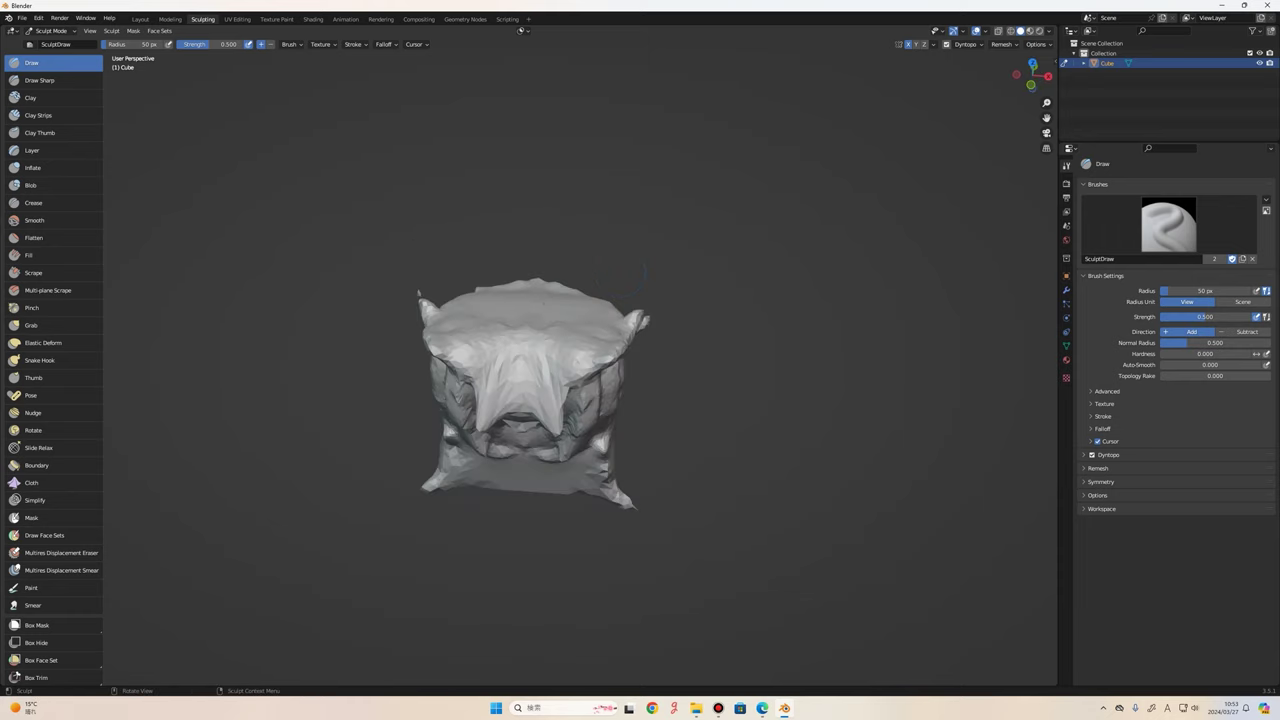
{"action": "scroll", "coordinate": [645, 270], "scroll_direction": "up", "scroll_amount": 4}
{"action": "scroll", "coordinate": [671, 271], "scroll_direction": "down", "scroll_amount": 4}
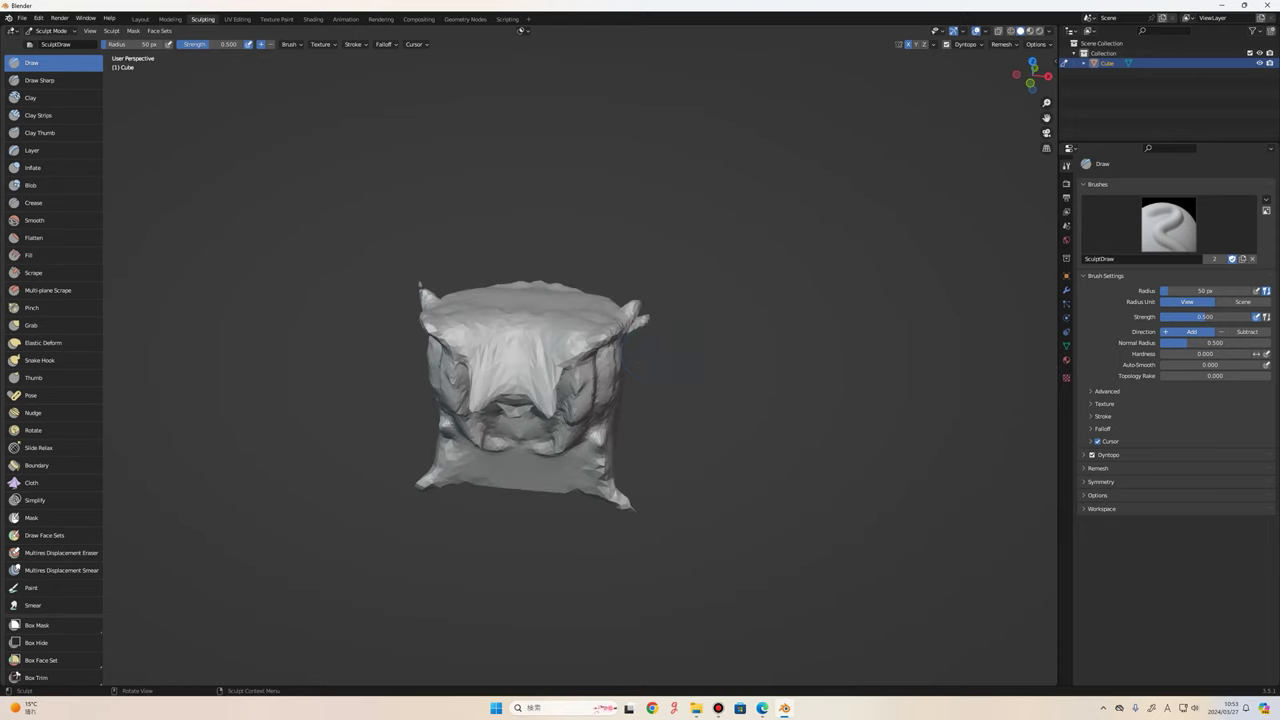
{"action": "mouse_move", "coordinate": [688, 432]}
{"action": "middle_mouse_down"}
{"action": "mouse_move", "coordinate": [686, 335]}
{"action": "mouse_move", "coordinate": [497, 396]}
{"action": "middle_mouse_up"}
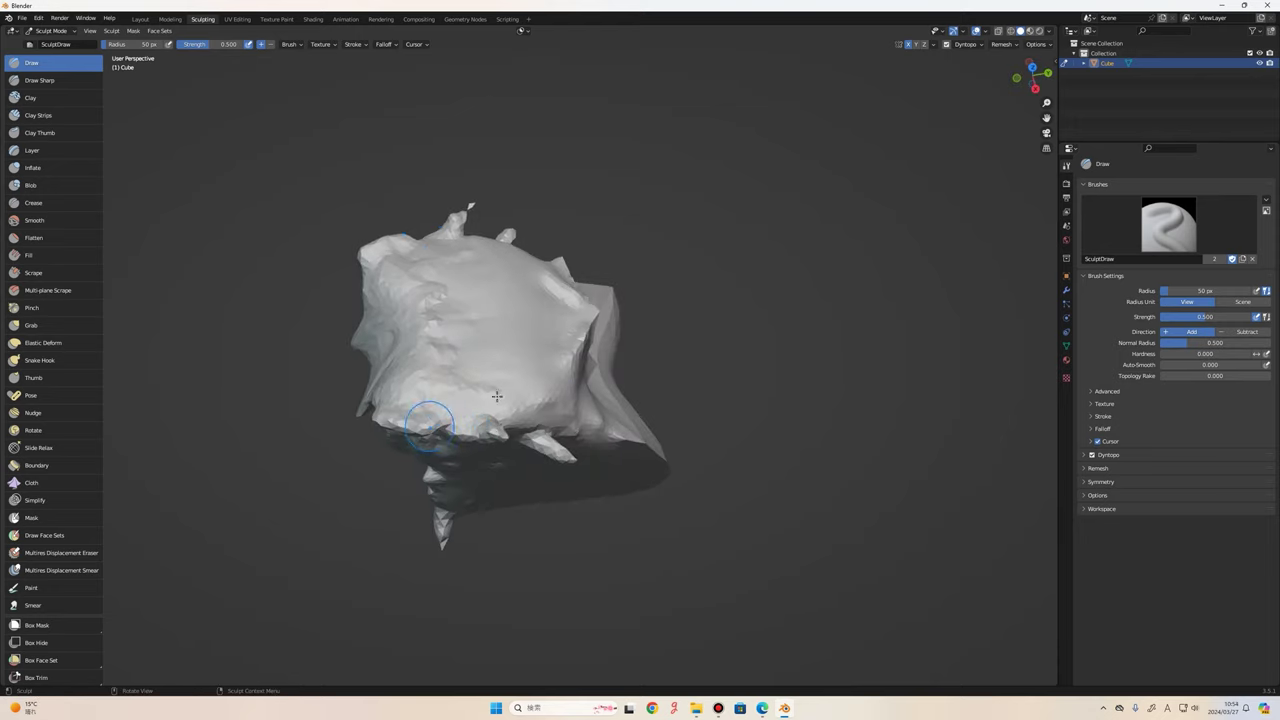
{"action": "mouse_move", "coordinate": [397, 340]}
{"action": "middle_mouse_down"}
{"action": "mouse_move", "coordinate": [466, 400]}
{"action": "mouse_move", "coordinate": [590, 408]}
{"action": "middle_mouse_up"}
{"action": "scroll", "coordinate": [600, 410], "scroll_direction": "up", "scroll_amount": 3}
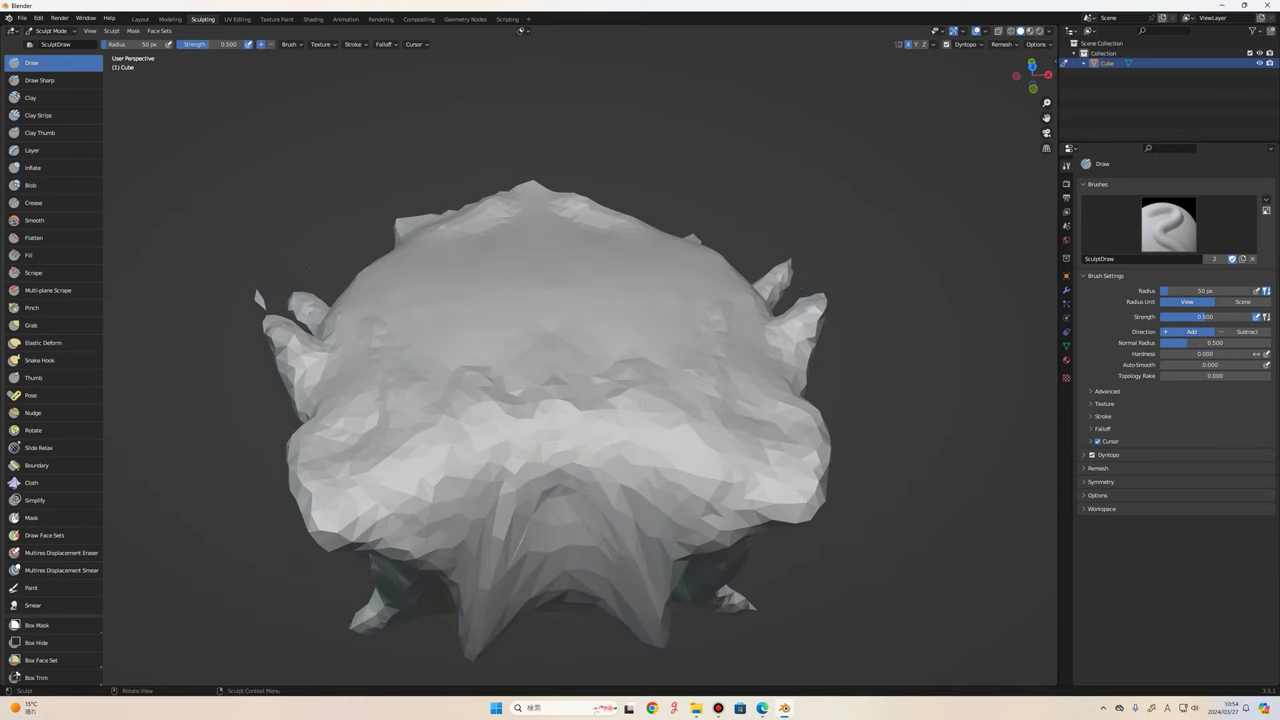
{"action": "scroll", "coordinate": [637, 311], "scroll_direction": "down", "scroll_amount": 2}
{"action": "middle_click_drag", "start_coordinate": [586, 363], "coordinate": [643, 366]}
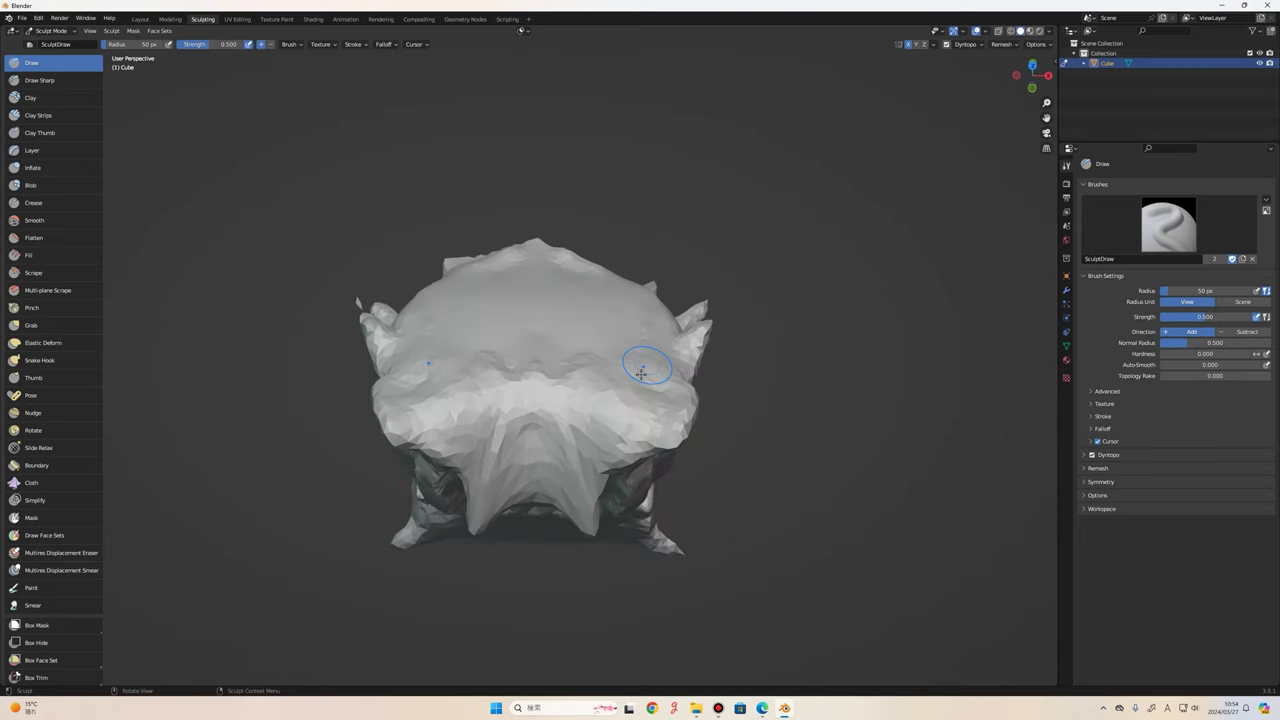
{"action": "scroll", "coordinate": [629, 345], "scroll_direction": "up", "scroll_amount": 1}
{"action": "left_click", "coordinate": [1002, 45]}
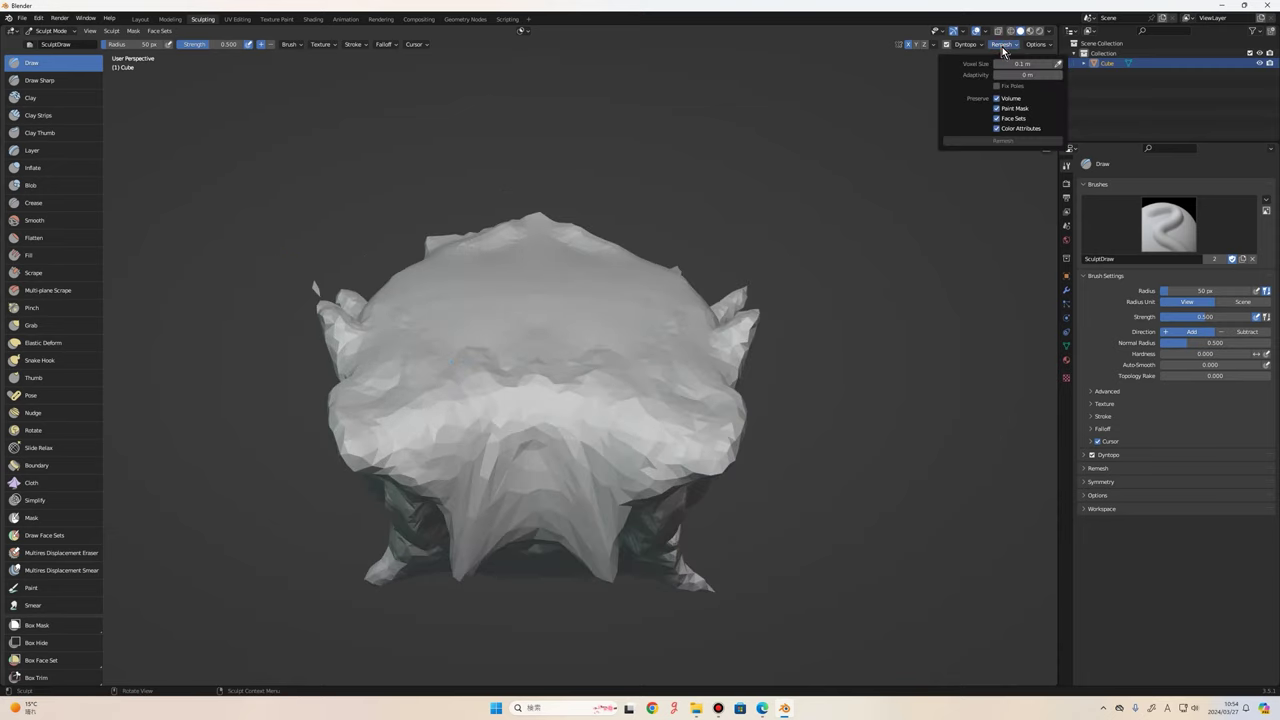
{"action": "middle_click_drag", "start_coordinate": [520, 340], "coordinate": [530, 380]}
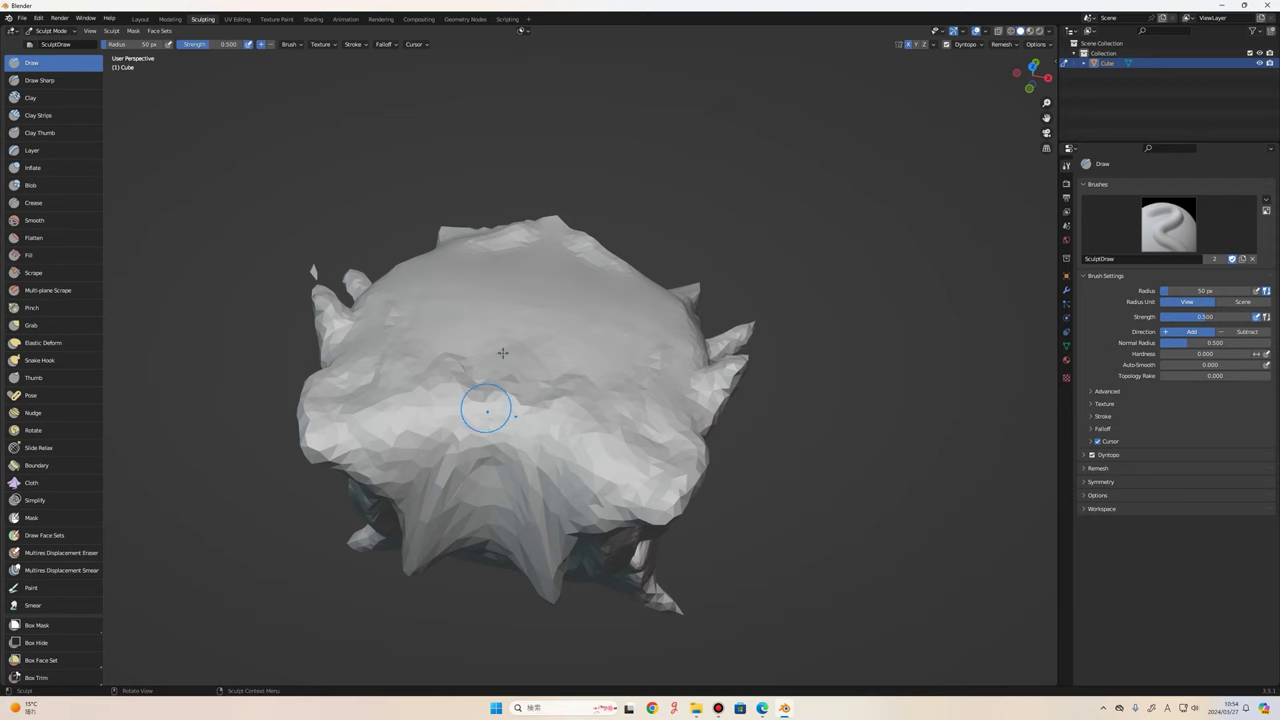
{"action": "middle_click_drag", "start_coordinate": [363, 294], "coordinate": [365, 220]}
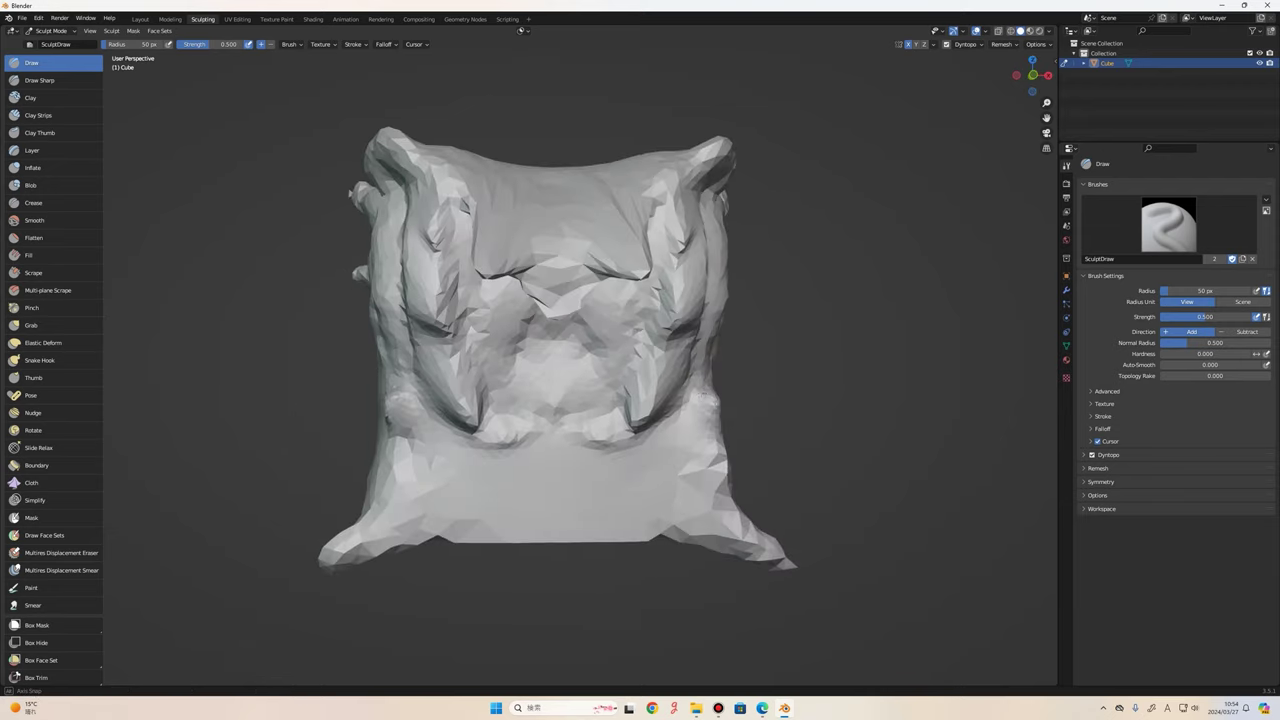
{"action": "mouse_move", "coordinate": [630, 340]}
{"action": "middle_mouse_down"}
{"action": "mouse_move", "coordinate": [630, 400]}
{"action": "mouse_move", "coordinate": [635, 360]}
{"action": "mouse_move", "coordinate": [645, 372]}
{"action": "mouse_move", "coordinate": [620, 355]}
{"action": "middle_mouse_up"}
{"action": "scroll", "coordinate": [635, 375], "scroll_direction": "down", "scroll_amount": 3}
{"action": "scroll", "coordinate": [635, 375], "scroll_direction": "up", "scroll_amount": 2}
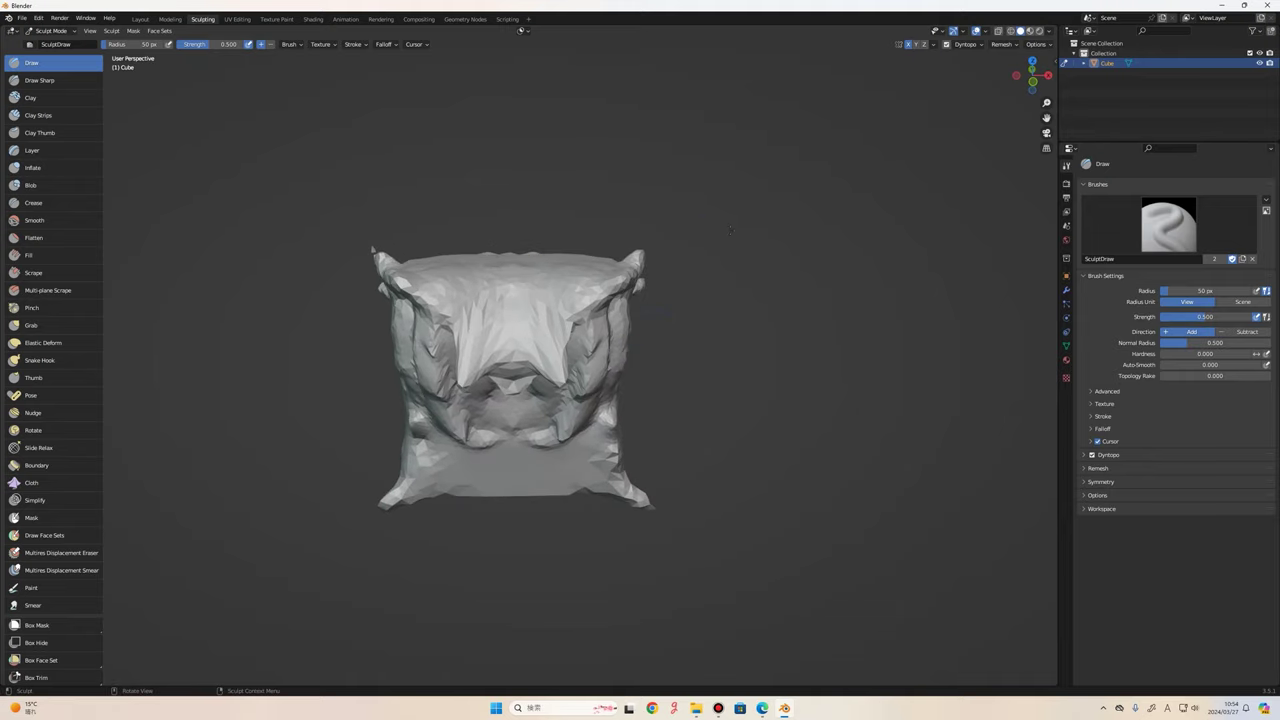
{"action": "middle_click_drag", "start_coordinate": [731, 228], "coordinate": [760, 230]}
{"action": "scroll", "coordinate": [510, 380], "scroll_direction": "down", "scroll_amount": 3}
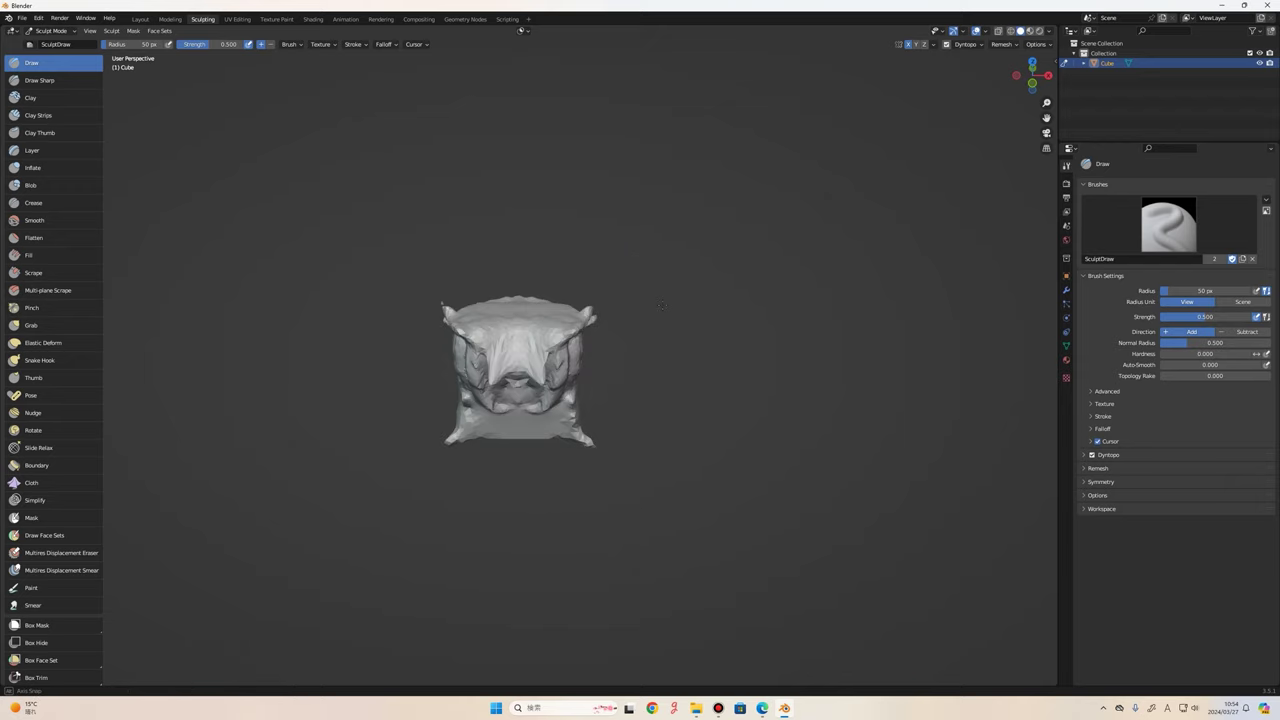
{"action": "scroll", "coordinate": [510, 380], "scroll_direction": "up", "scroll_amount": 2}
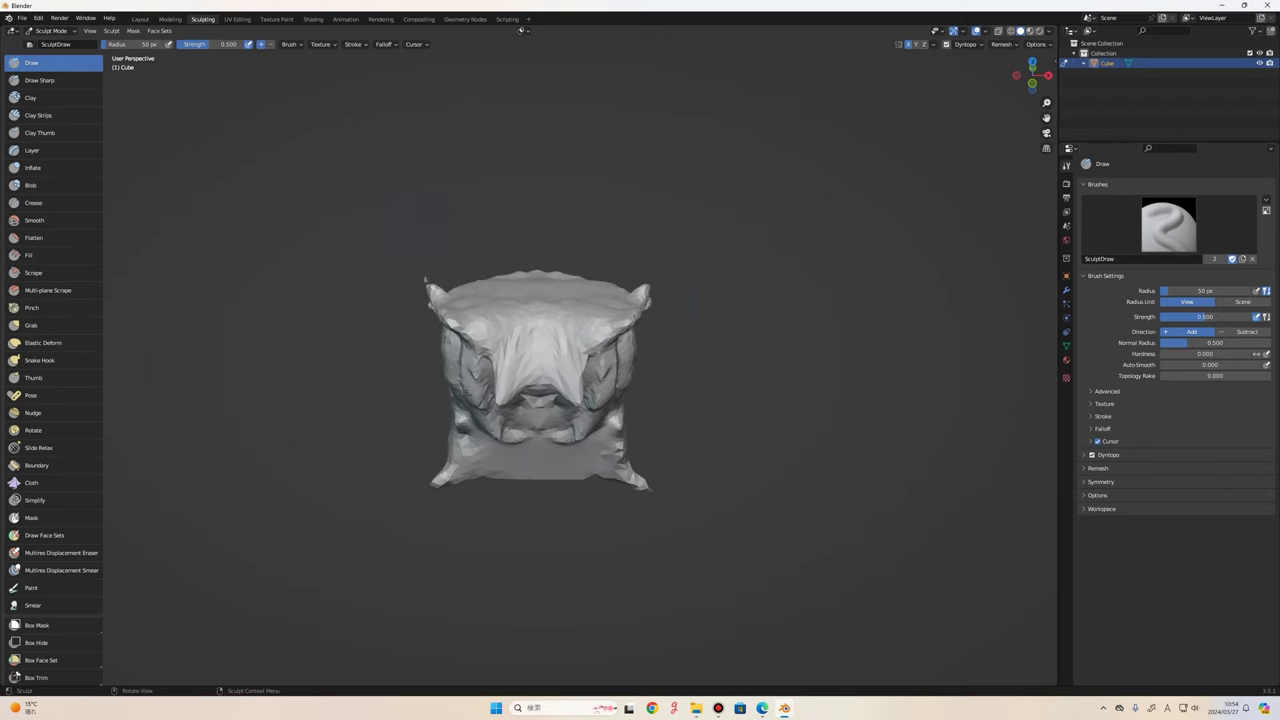
{"action": "scroll", "coordinate": [480, 305], "scroll_direction": "up", "scroll_amount": 1}
{"action": "mouse_move", "coordinate": [820, 328]}
{"action": "middle_mouse_down"}
{"action": "mouse_move", "coordinate": [548, 356]}
{"action": "mouse_move", "coordinate": [490, 300]}
{"action": "middle_mouse_up"}
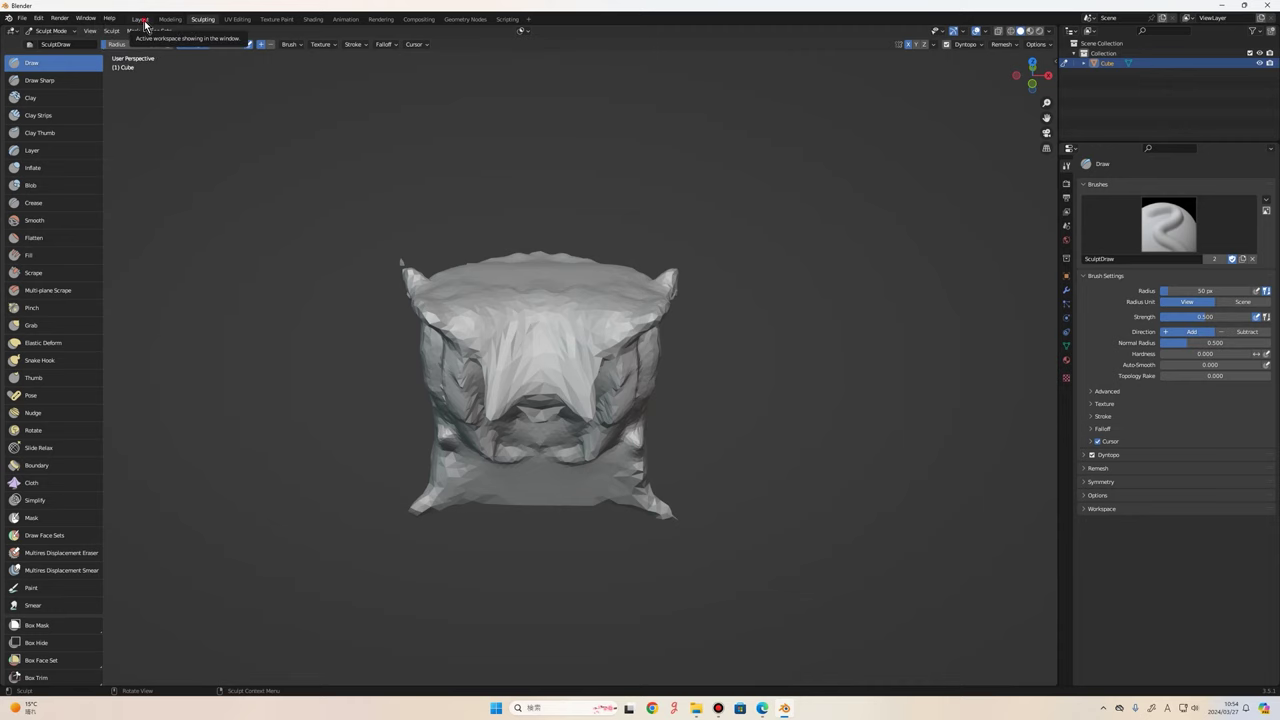
Put the cube into Edit Mode from the Layout workspace and orbit to inspect its triangulated mesh.
{"action": "left_click", "coordinate": [144, 20]}
{"action": "mouse_move", "coordinate": [630, 371]}
{"action": "middle_mouse_down"}
{"action": "mouse_move", "coordinate": [668, 396]}
{"action": "mouse_move", "coordinate": [681, 350]}
{"action": "middle_mouse_up"}
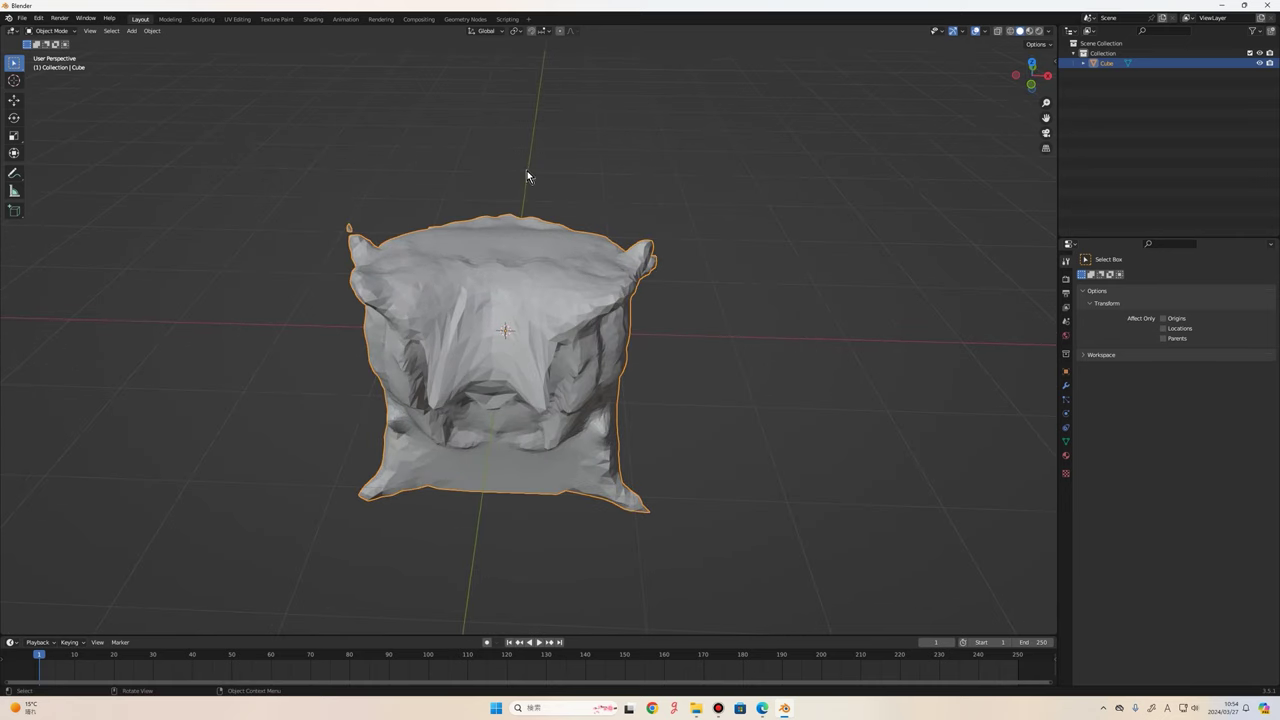
{"action": "key", "text": "Tab"}
{"action": "mouse_move", "coordinate": [535, 283]}
{"action": "middle_mouse_down"}
{"action": "mouse_move", "coordinate": [560, 290]}
{"action": "mouse_move", "coordinate": [545, 310]}
{"action": "mouse_move", "coordinate": [520, 300]}
{"action": "mouse_move", "coordinate": [555, 285]}
{"action": "mouse_move", "coordinate": [515, 310]}
{"action": "mouse_move", "coordinate": [520, 340]}
{"action": "mouse_move", "coordinate": [515, 295]}
{"action": "mouse_move", "coordinate": [505, 330]}
{"action": "middle_mouse_up"}
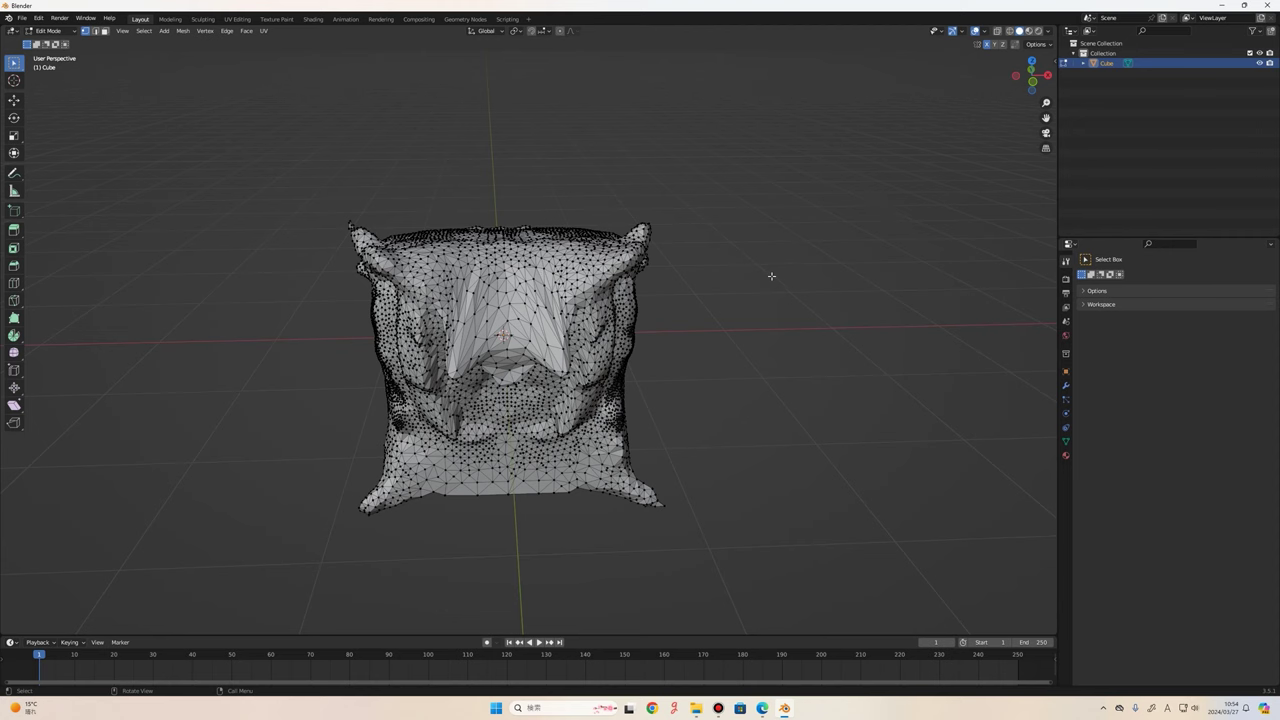
Orbit to a straight Front Orthographic view and zoom in on the mesh.
{"action": "mouse_move", "coordinate": [771, 276]}
{"action": "middle_mouse_down"}
{"action": "mouse_move", "coordinate": [766, 263]}
{"action": "mouse_move", "coordinate": [766, 294]}
{"action": "mouse_move", "coordinate": [763, 257]}
{"action": "mouse_move", "coordinate": [744, 333]}
{"action": "mouse_move", "coordinate": [771, 266]}
{"action": "mouse_move", "coordinate": [752, 270]}
{"action": "middle_mouse_up"}
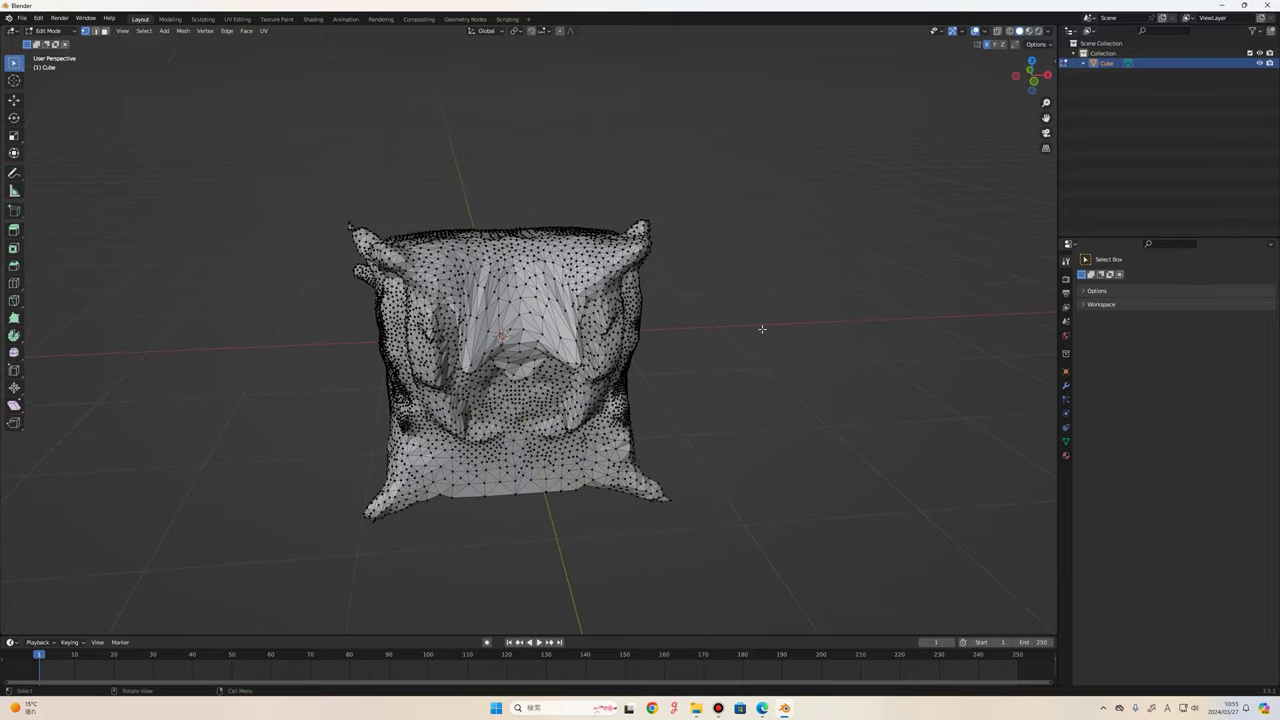
{"action": "mouse_move", "coordinate": [760, 329]}
{"action": "middle_mouse_down"}
{"action": "mouse_move", "coordinate": [754, 309]}
{"action": "mouse_move", "coordinate": [720, 329]}
{"action": "mouse_move", "coordinate": [758, 327]}
{"action": "middle_mouse_up"}
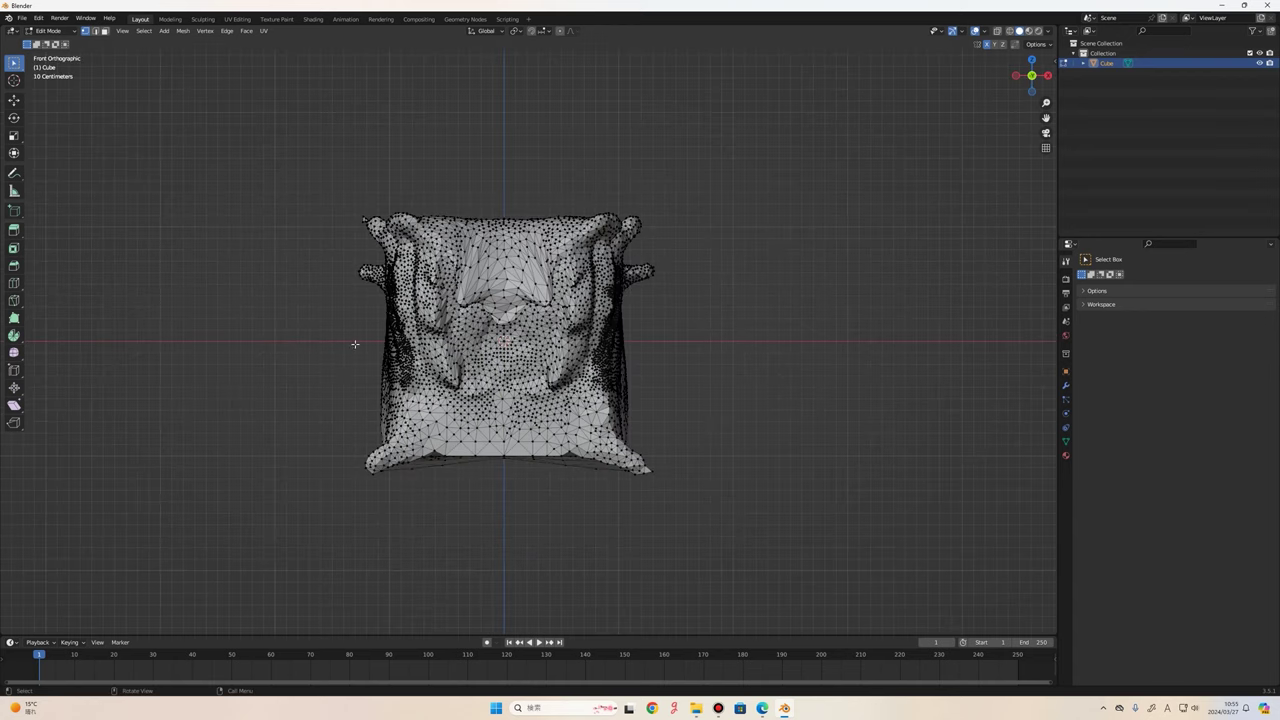
{"action": "scroll", "coordinate": [806, 323], "scroll_direction": "up", "scroll_amount": 1, "text": "ctrl"}
{"action": "scroll", "coordinate": [806, 323], "scroll_direction": "up", "scroll_amount": 1}
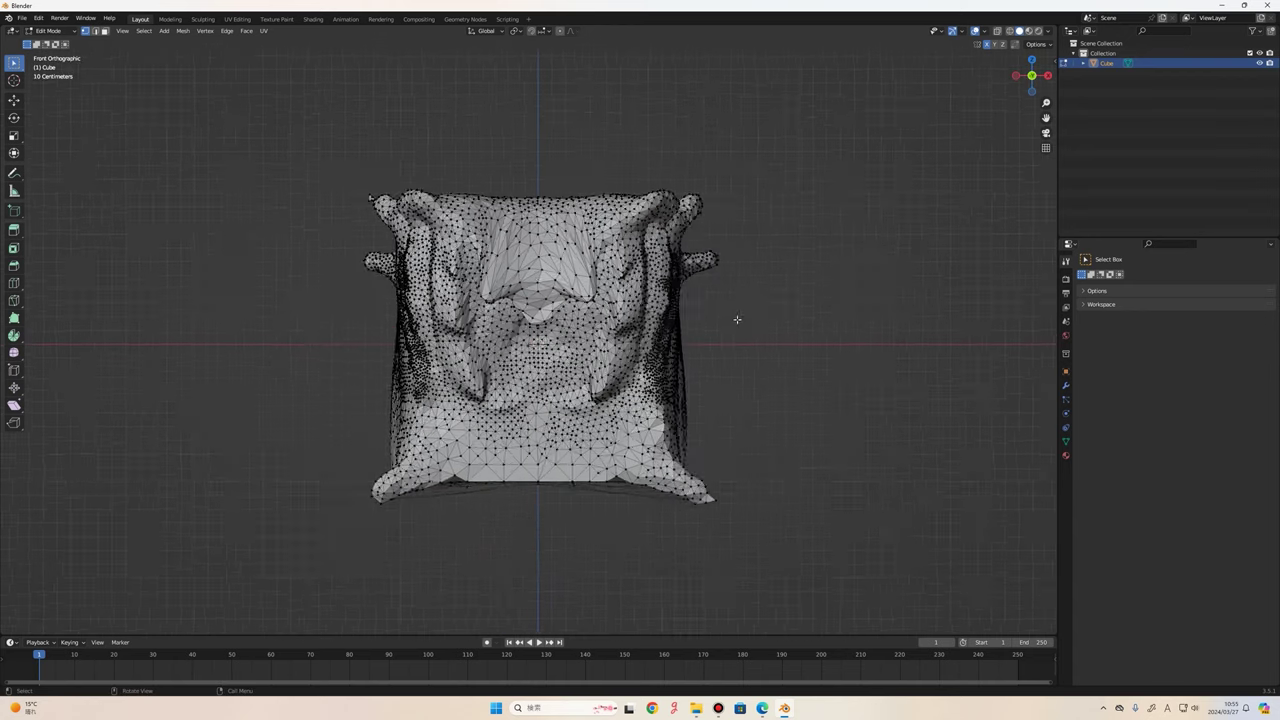
{"action": "scroll", "coordinate": [806, 323], "scroll_direction": "up", "scroll_amount": 1}
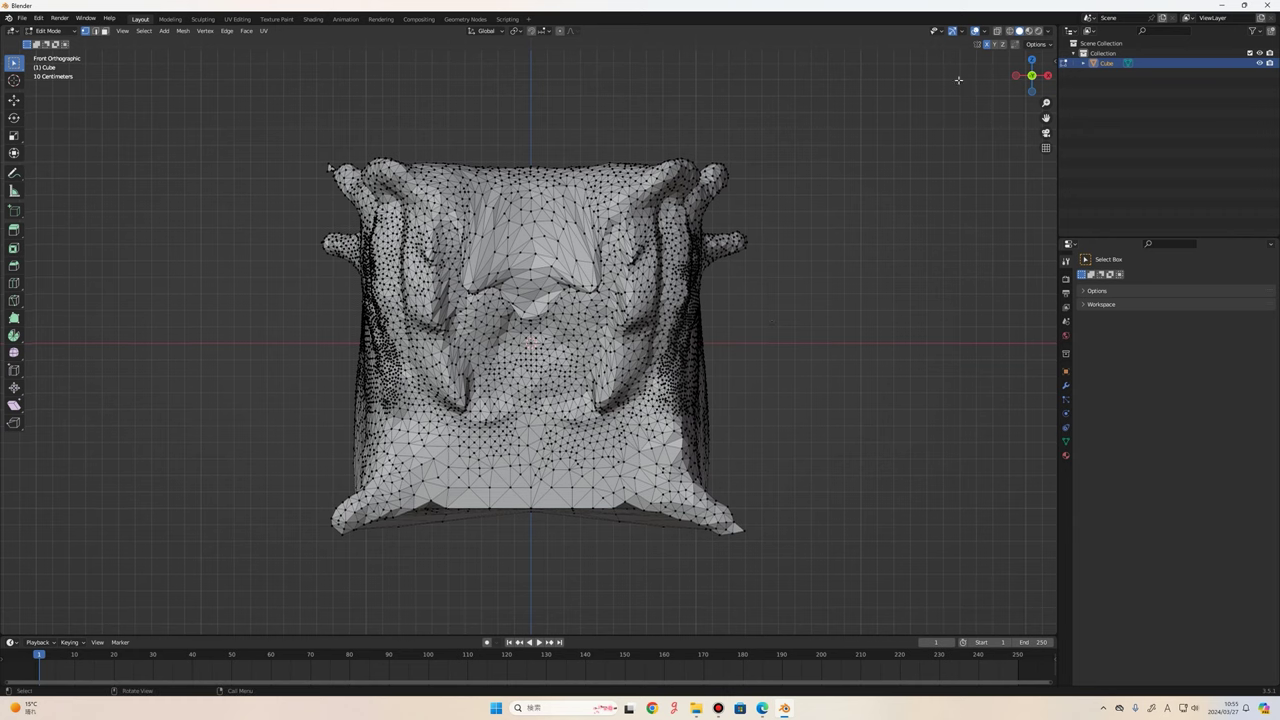
Box-select the mesh's left half, check it from an angle, then clear the selection.
{"action": "left_click_drag", "start_coordinate": [329, 167], "coordinate": [577, 572]}
{"action": "middle_click_drag", "start_coordinate": [769, 269], "coordinate": [740, 300]}
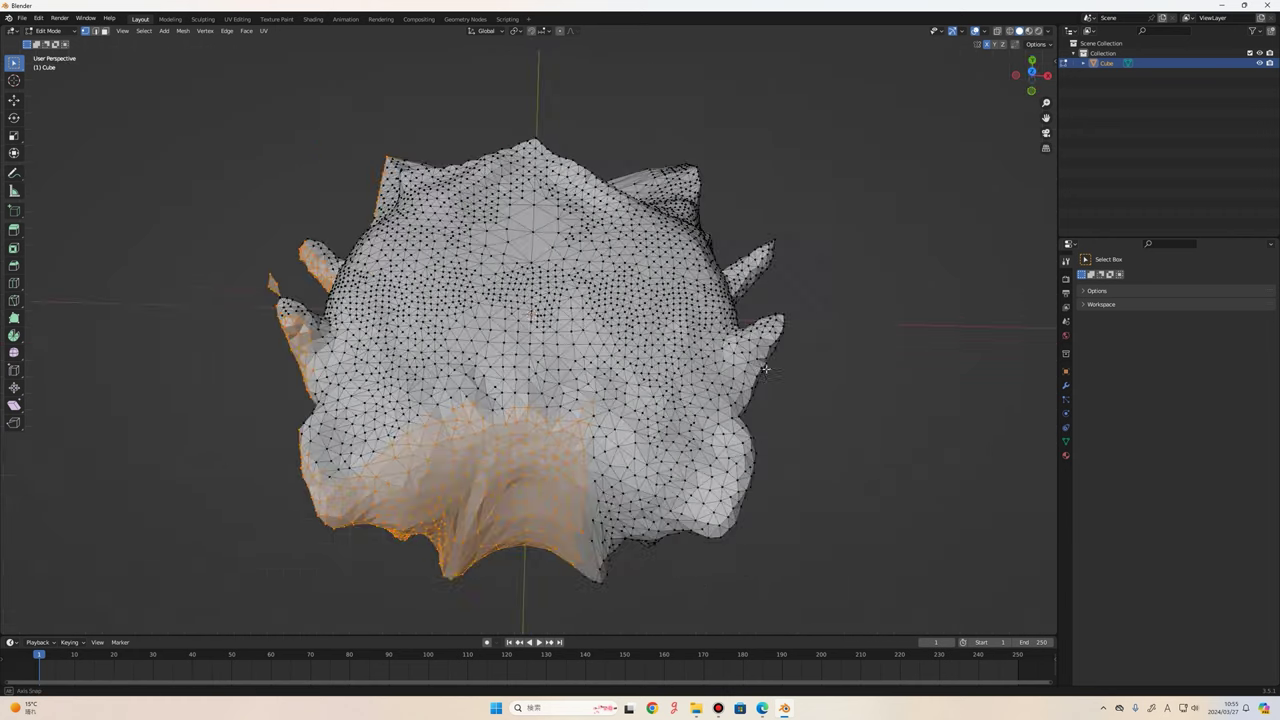
{"action": "middle_click_drag", "start_coordinate": [513, 451], "coordinate": [553, 354], "text": "alt"}
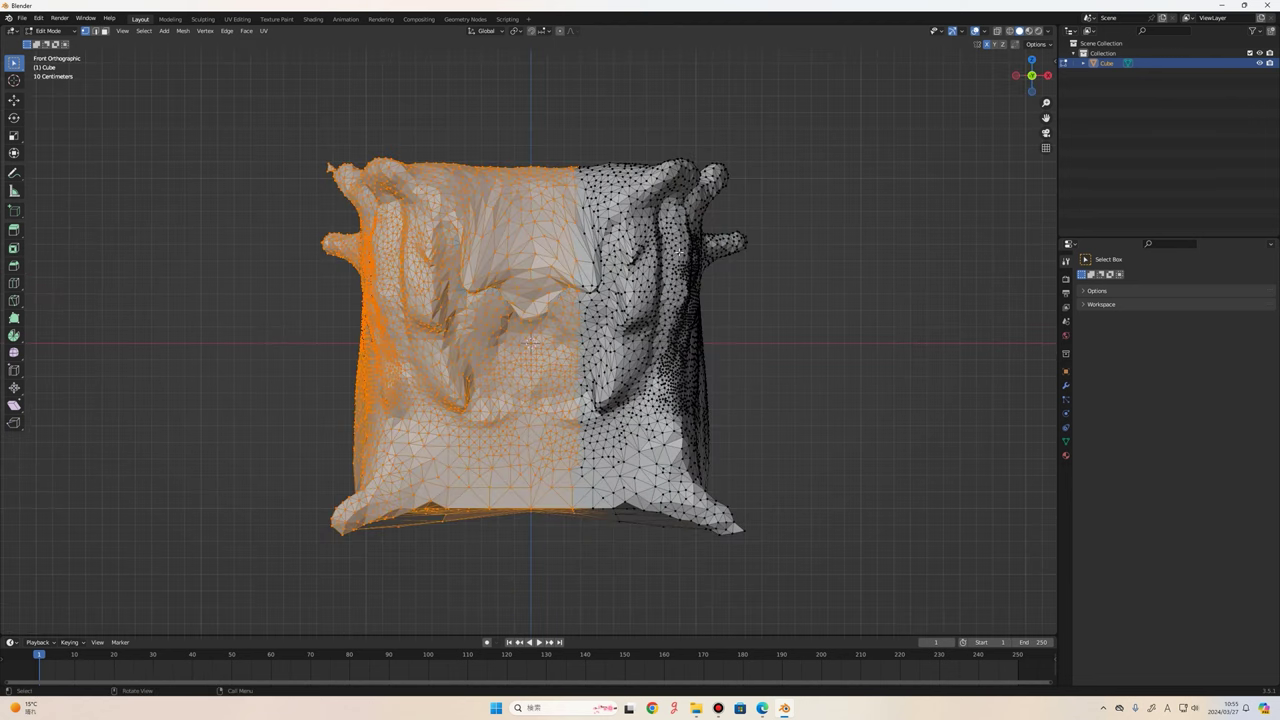
{"action": "key", "text": "alt+a"}
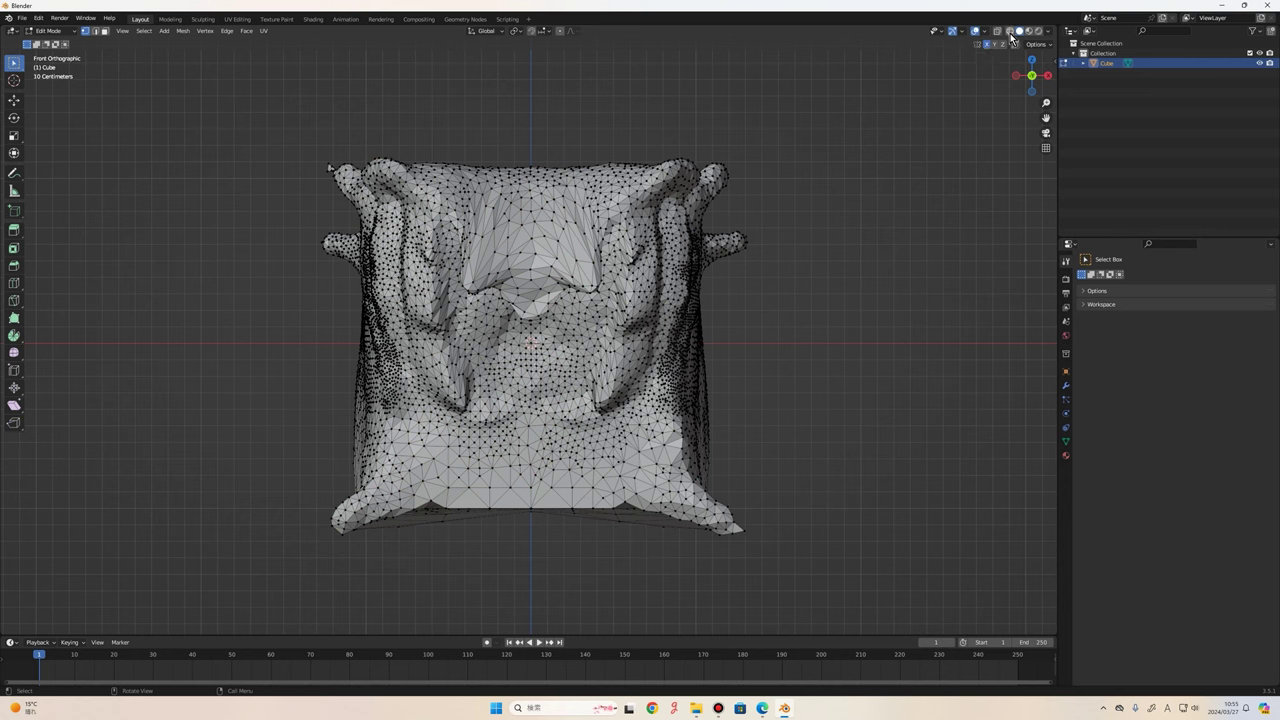
In Wireframe shading, delete the left half's faces, then return to Object Mode.
{"action": "left_click", "coordinate": [1011, 38]}
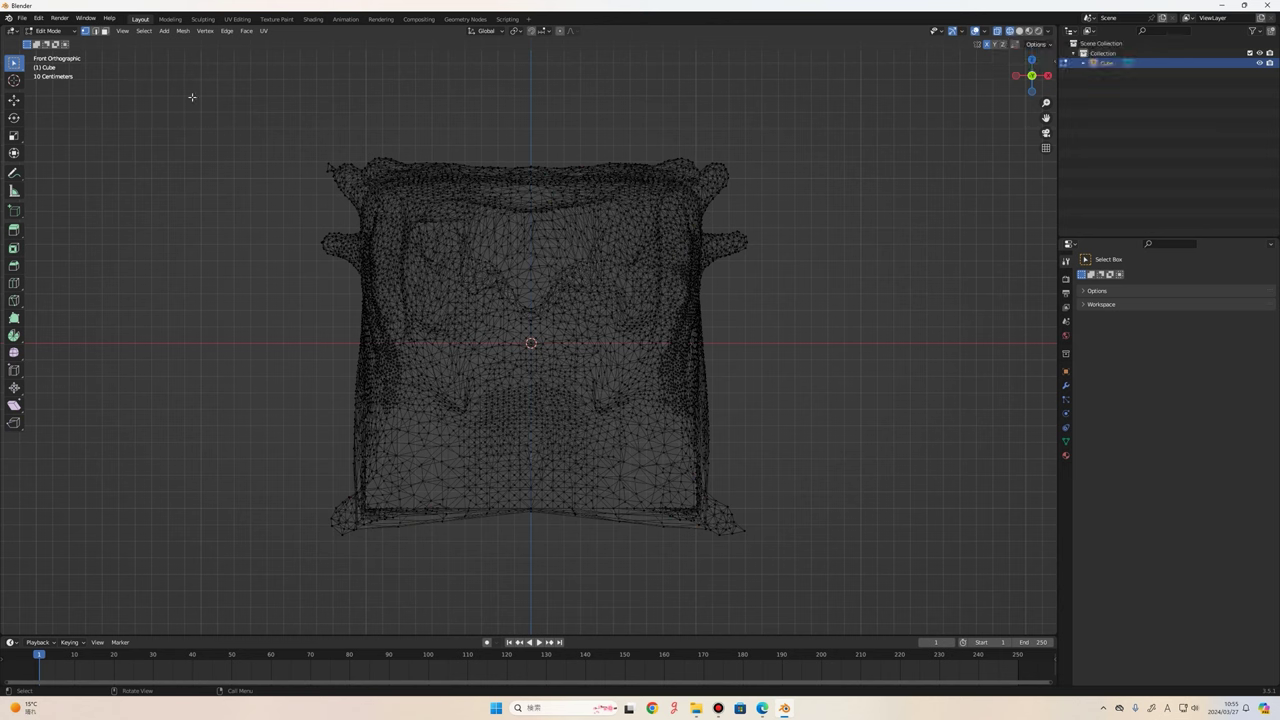
{"action": "mouse_move", "coordinate": [192, 88]}
{"action": "left_mouse_down"}
{"action": "mouse_move", "coordinate": [540, 587]}
{"action": "mouse_move", "coordinate": [529, 583]}
{"action": "left_mouse_up"}
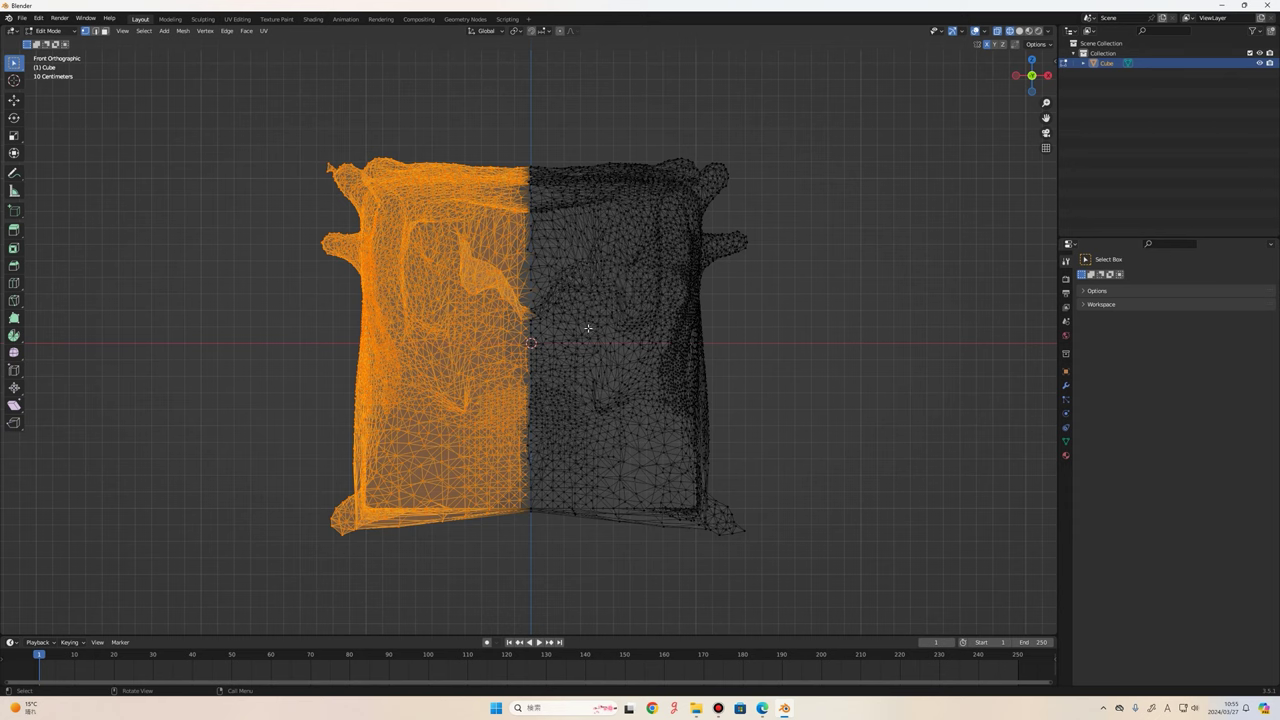
{"action": "key", "text": "x"}
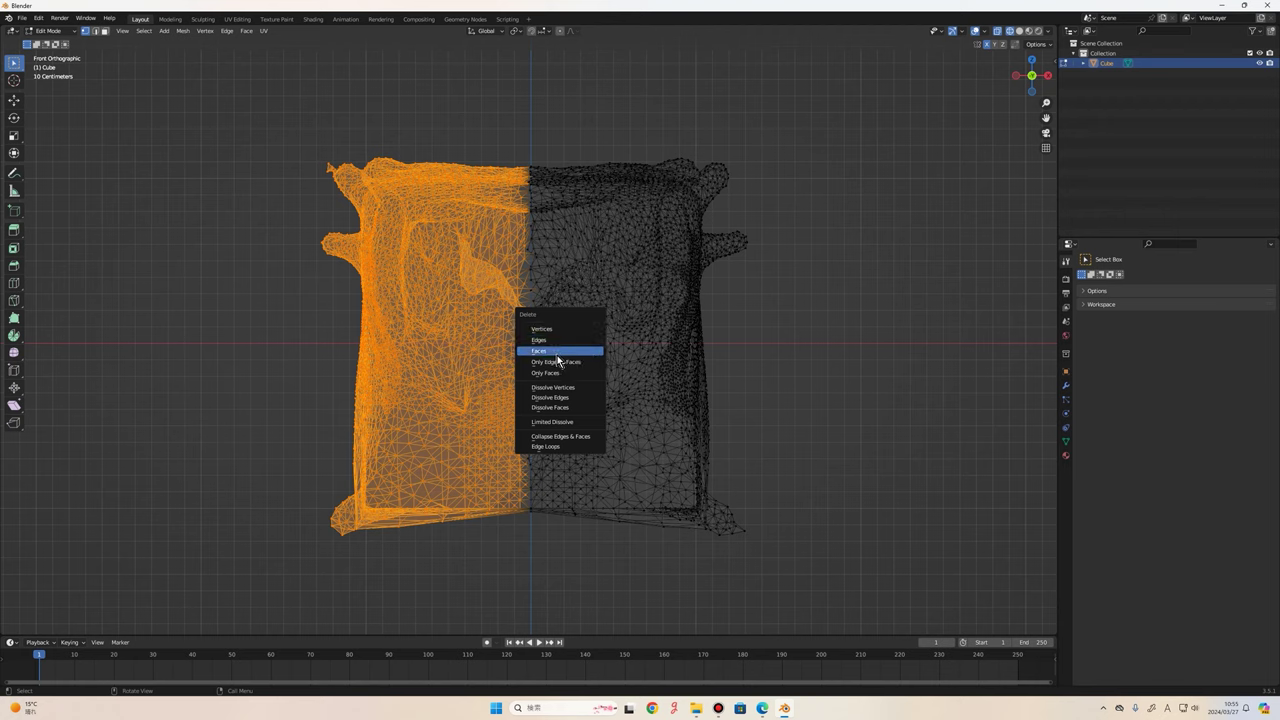
{"action": "left_click", "coordinate": [556, 353]}
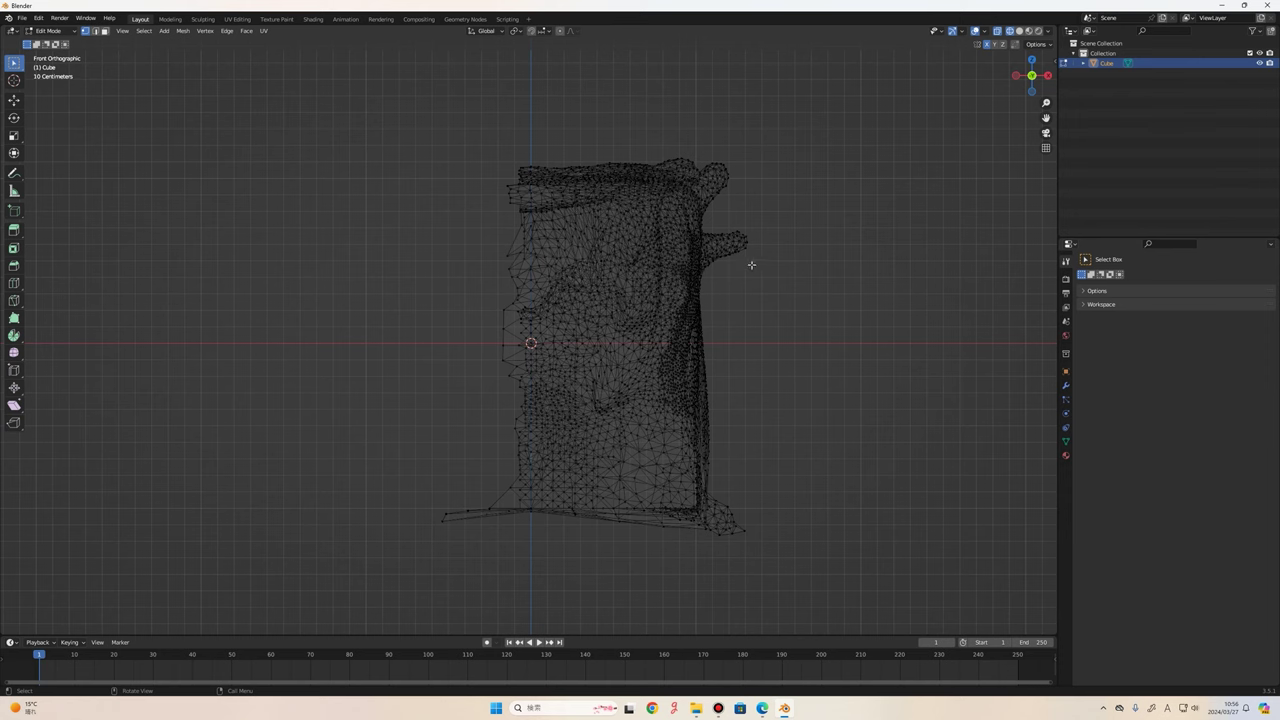
{"action": "key", "text": "Tab"}
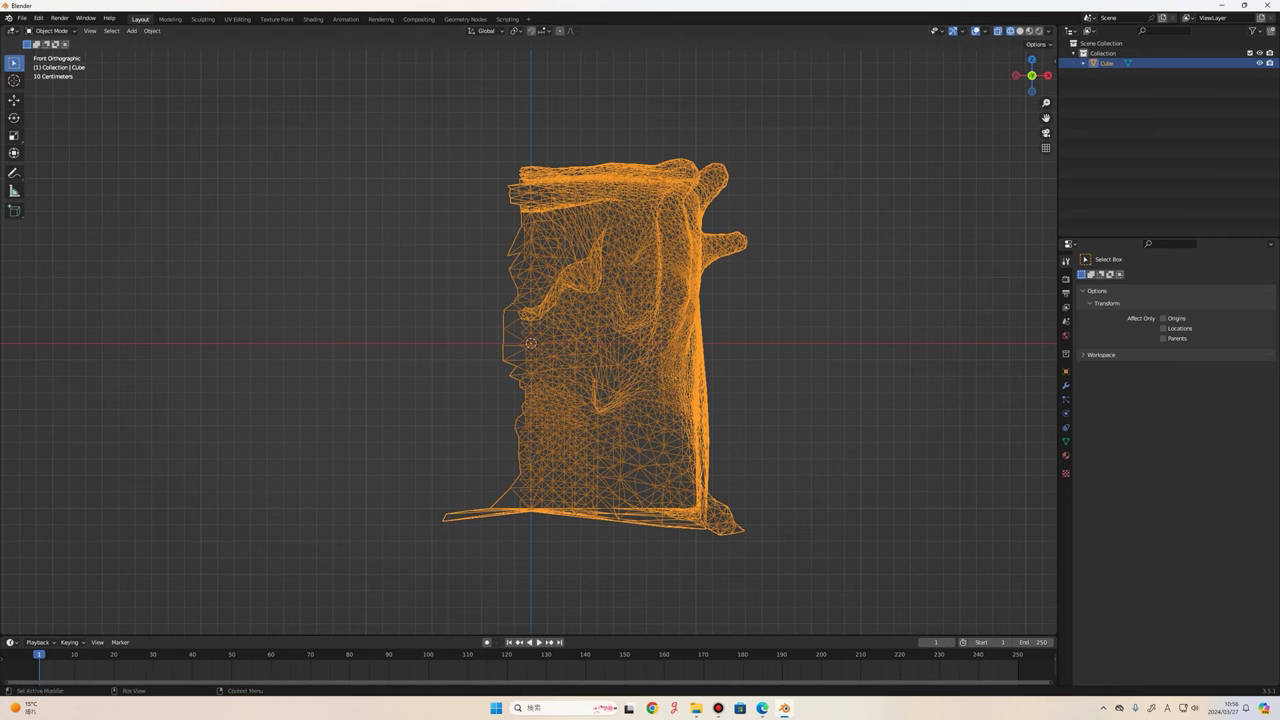
{"action": "left_click", "coordinate": [955, 222]}
{"action": "left_click", "coordinate": [651, 243]}
{"action": "left_click", "coordinate": [703, 200]}
{"action": "left_click", "coordinate": [590, 258]}
Add an X-axis Mirror modifier to the half mesh and apply it.
{"action": "left_click", "coordinate": [1067, 390]}
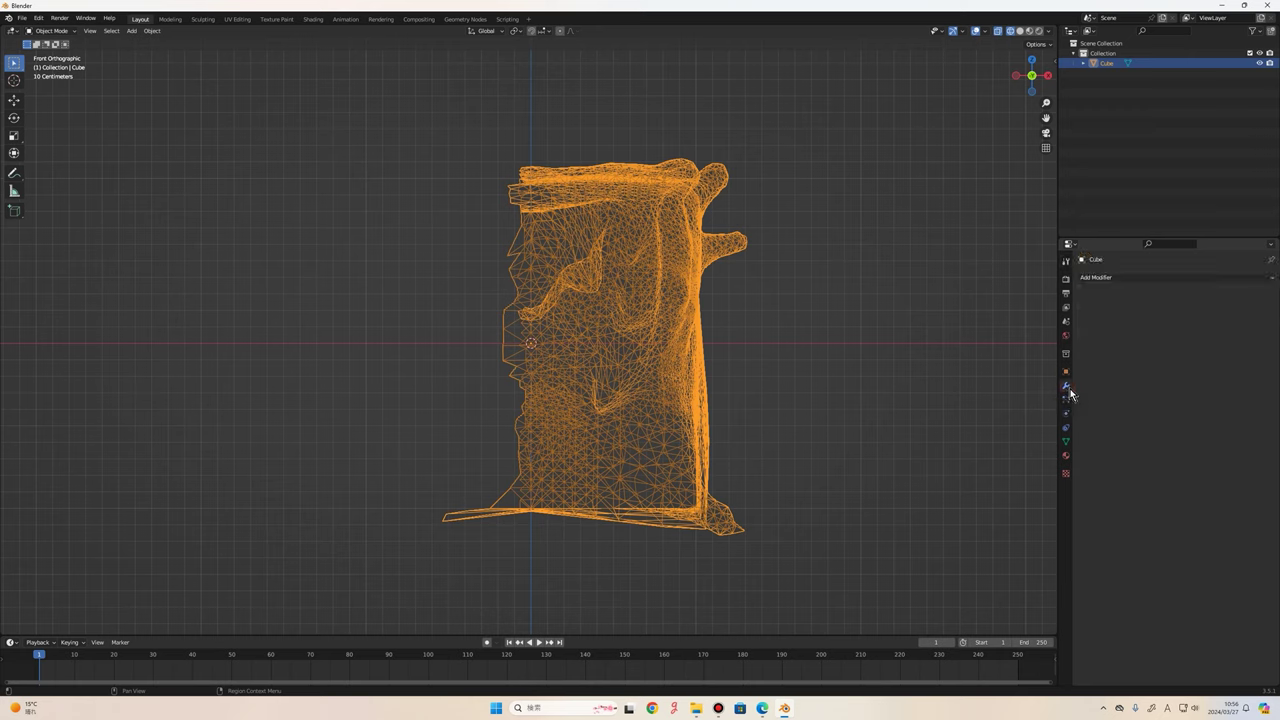
{"action": "left_click", "coordinate": [1116, 283]}
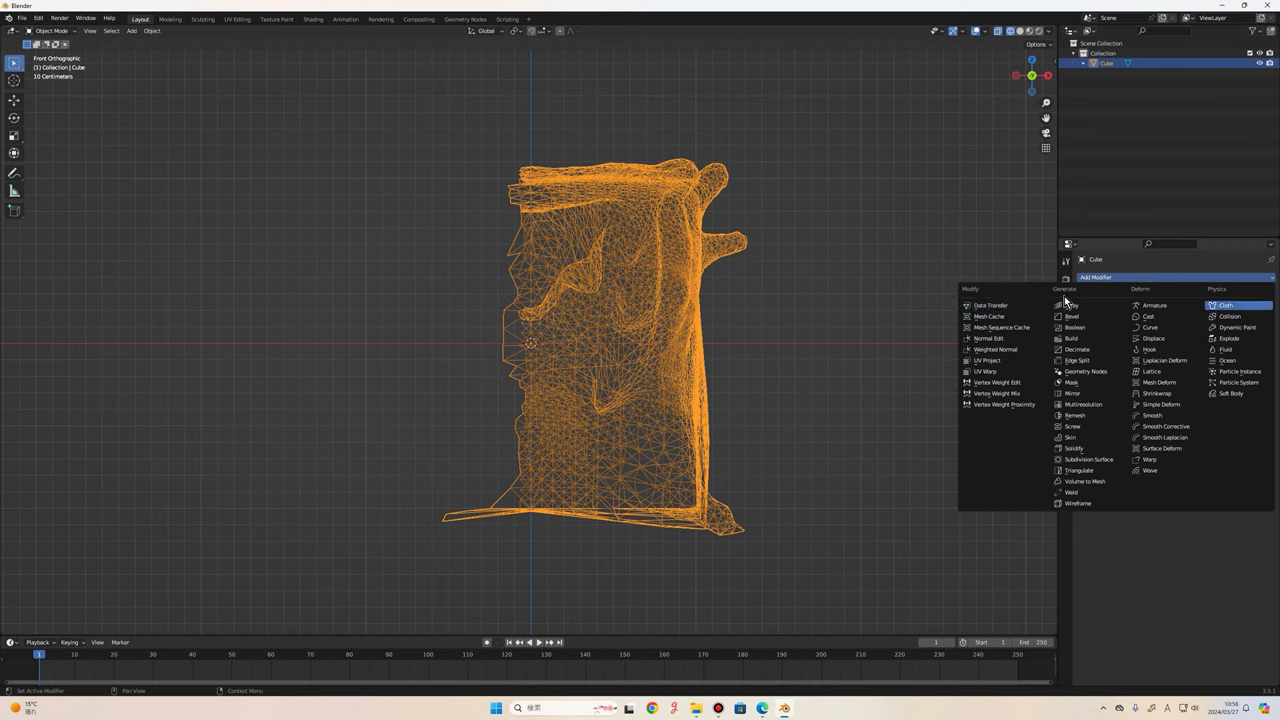
{"action": "left_click", "coordinate": [1079, 399]}
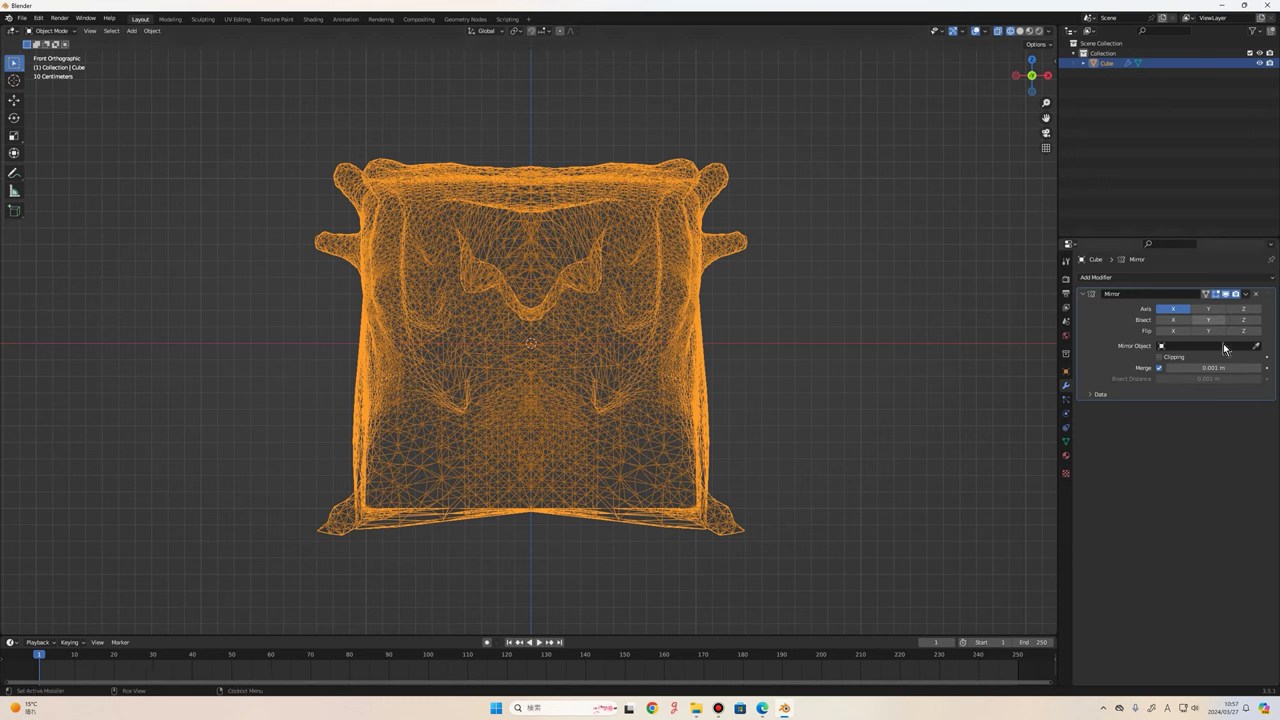
{"action": "left_click", "coordinate": [1246, 295]}
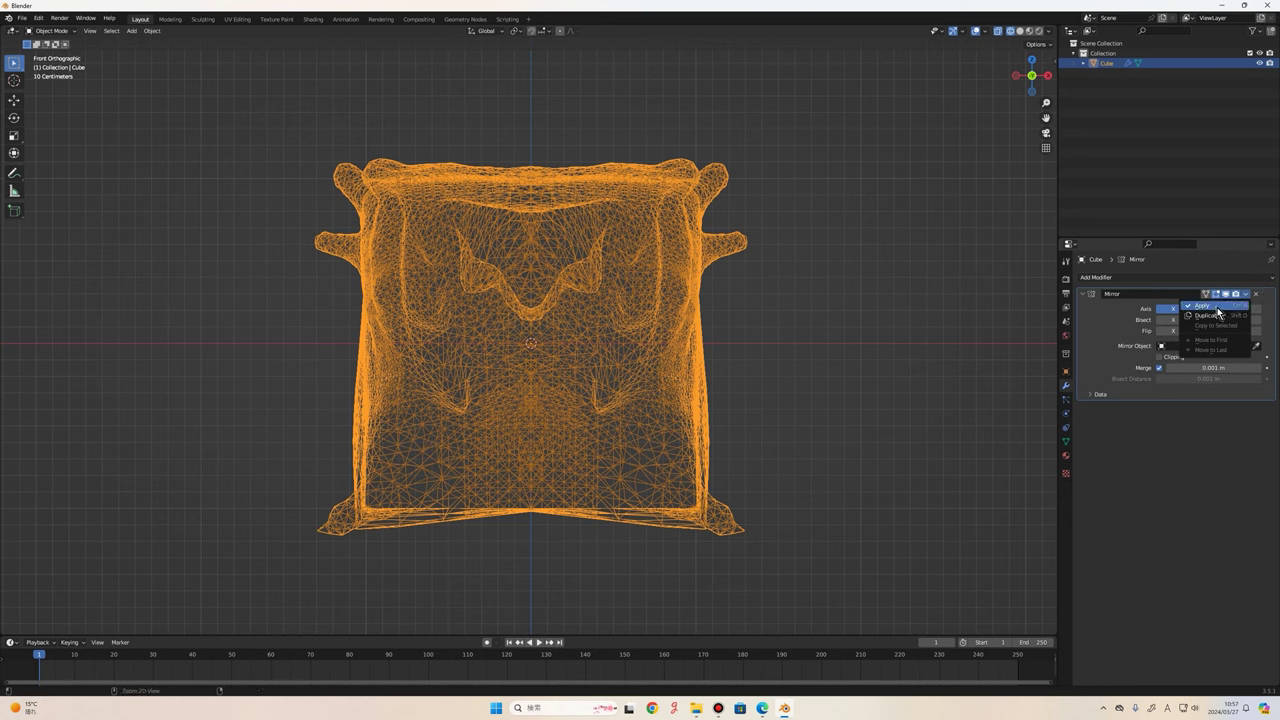
{"action": "left_click", "coordinate": [1218, 308]}
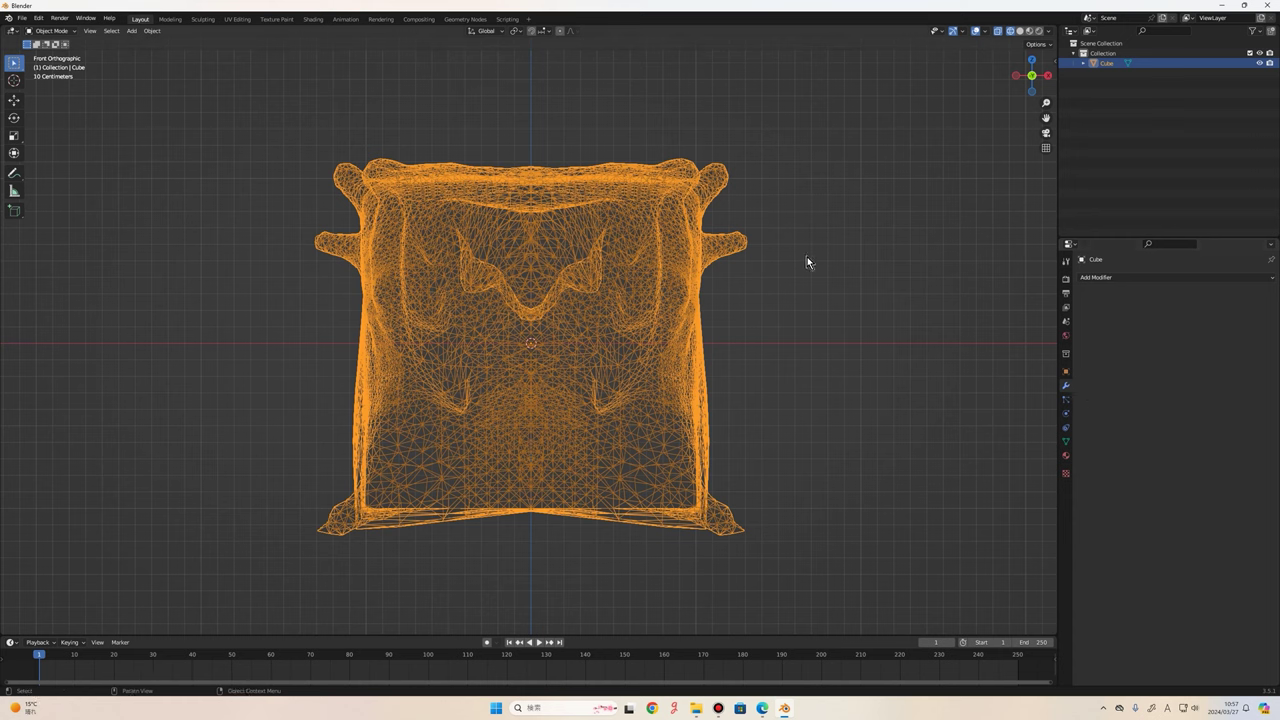
Switch the viewport to Solid shading, zoom in, and move to the Sculpting workspace.
{"action": "mouse_move", "coordinate": [866, 261]}
{"action": "middle_mouse_down"}
{"action": "mouse_move", "coordinate": [877, 266]}
{"action": "mouse_move", "coordinate": [848, 314]}
{"action": "mouse_move", "coordinate": [968, 135]}
{"action": "middle_mouse_up"}
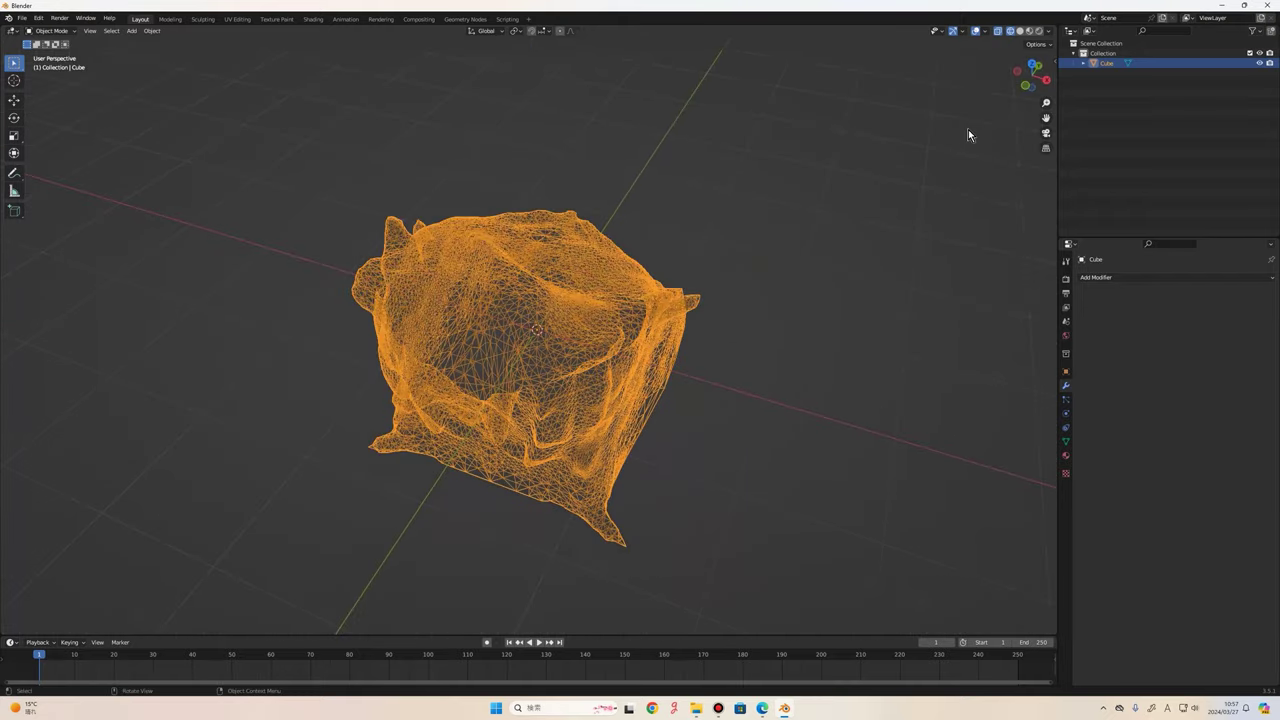
{"action": "left_click", "coordinate": [1020, 31]}
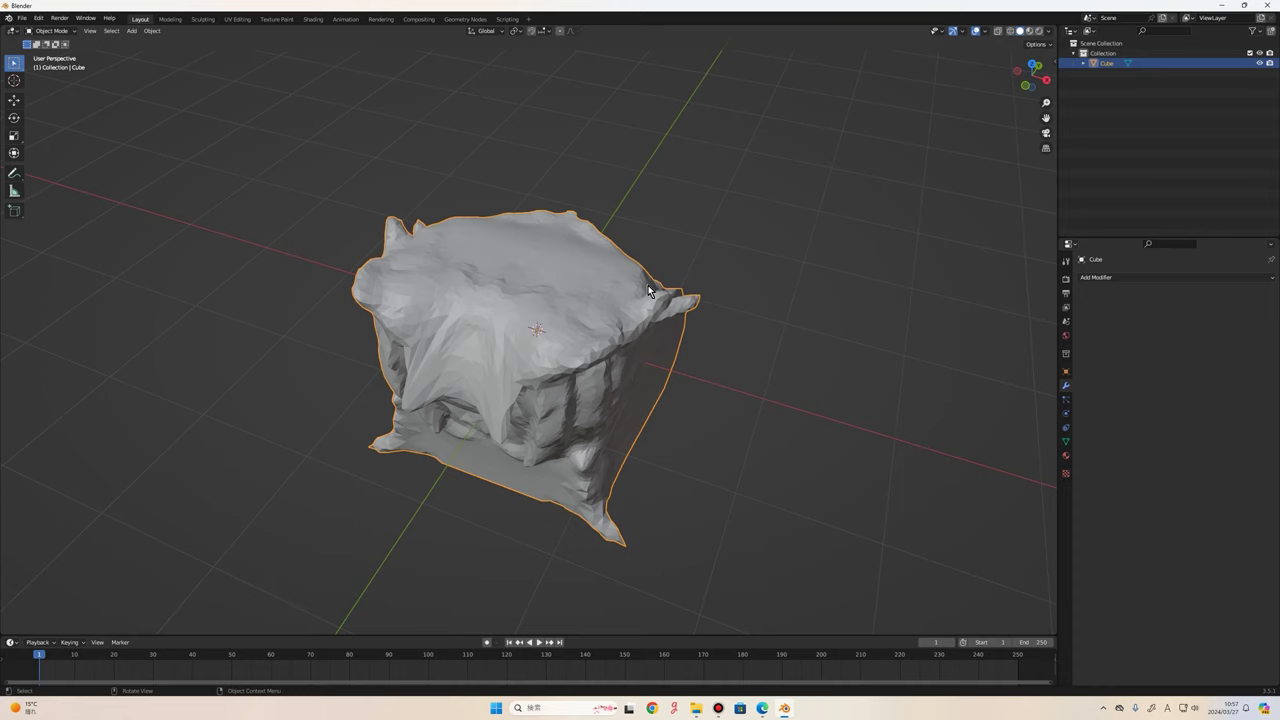
{"action": "scroll", "coordinate": [843, 285], "scroll_direction": "up", "scroll_amount": 2}
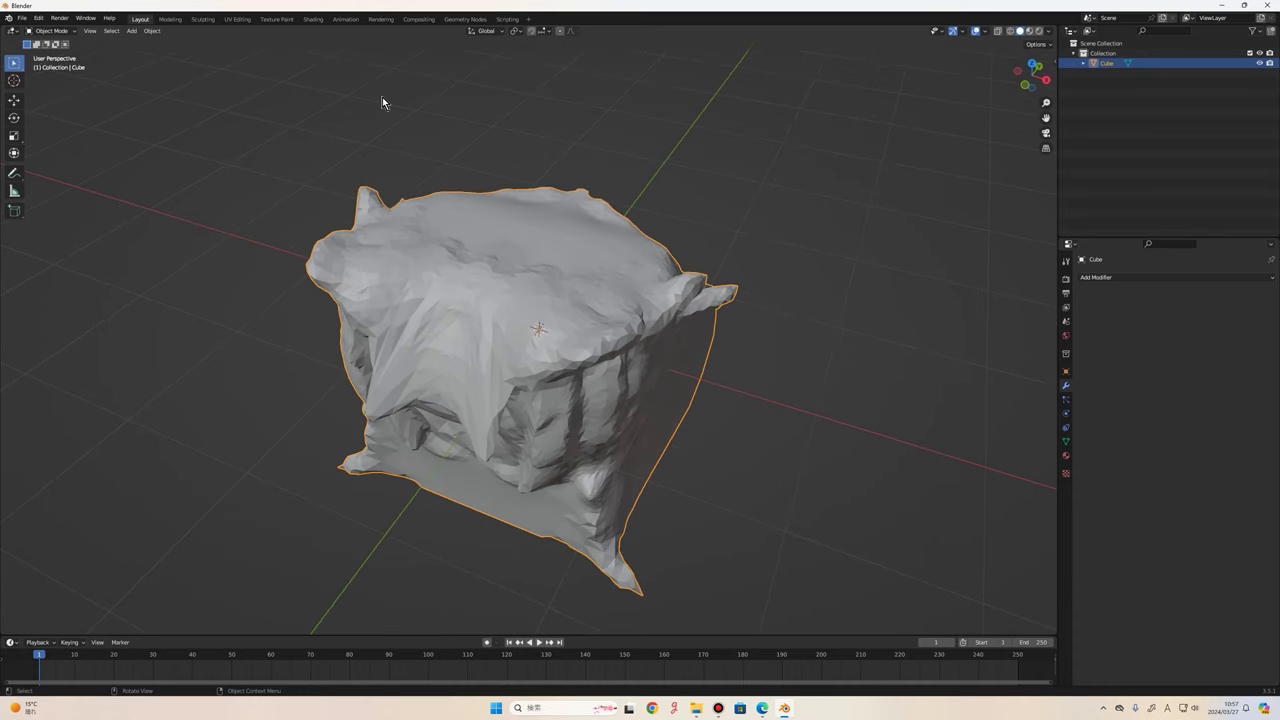
{"action": "left_click", "coordinate": [203, 19]}
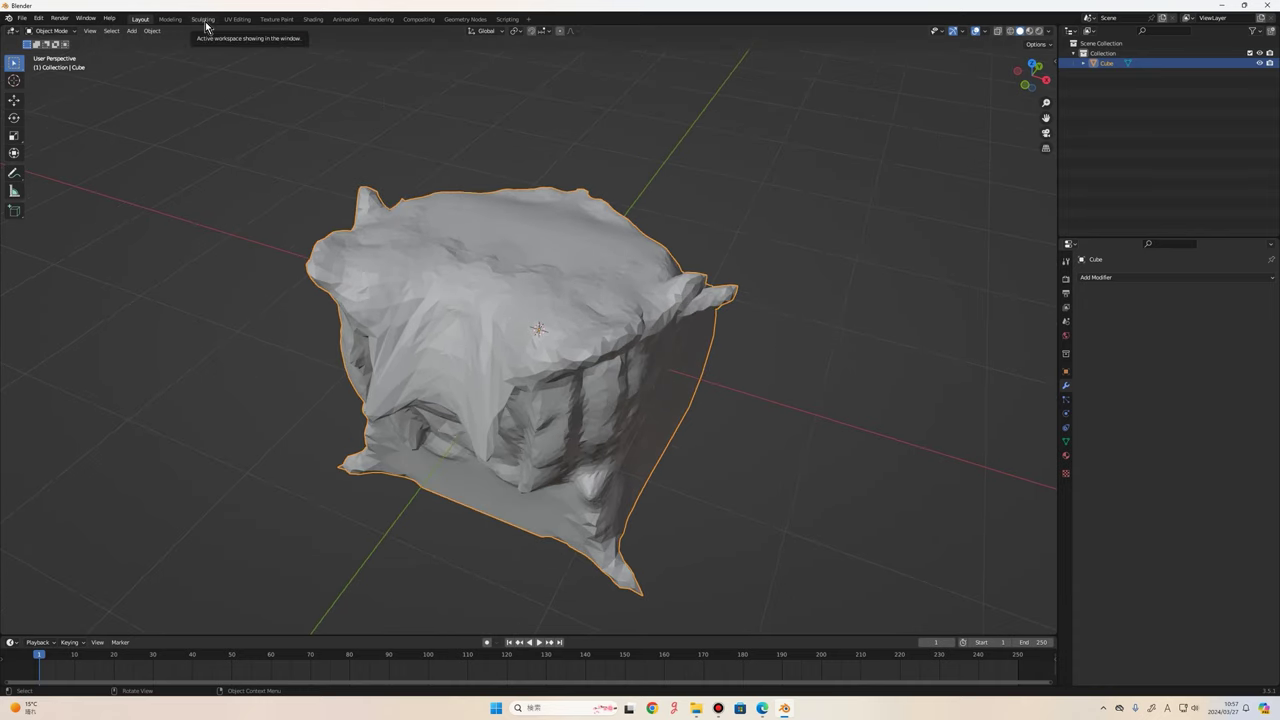
{"action": "scroll", "coordinate": [540, 338], "scroll_direction": "up", "scroll_amount": 2}
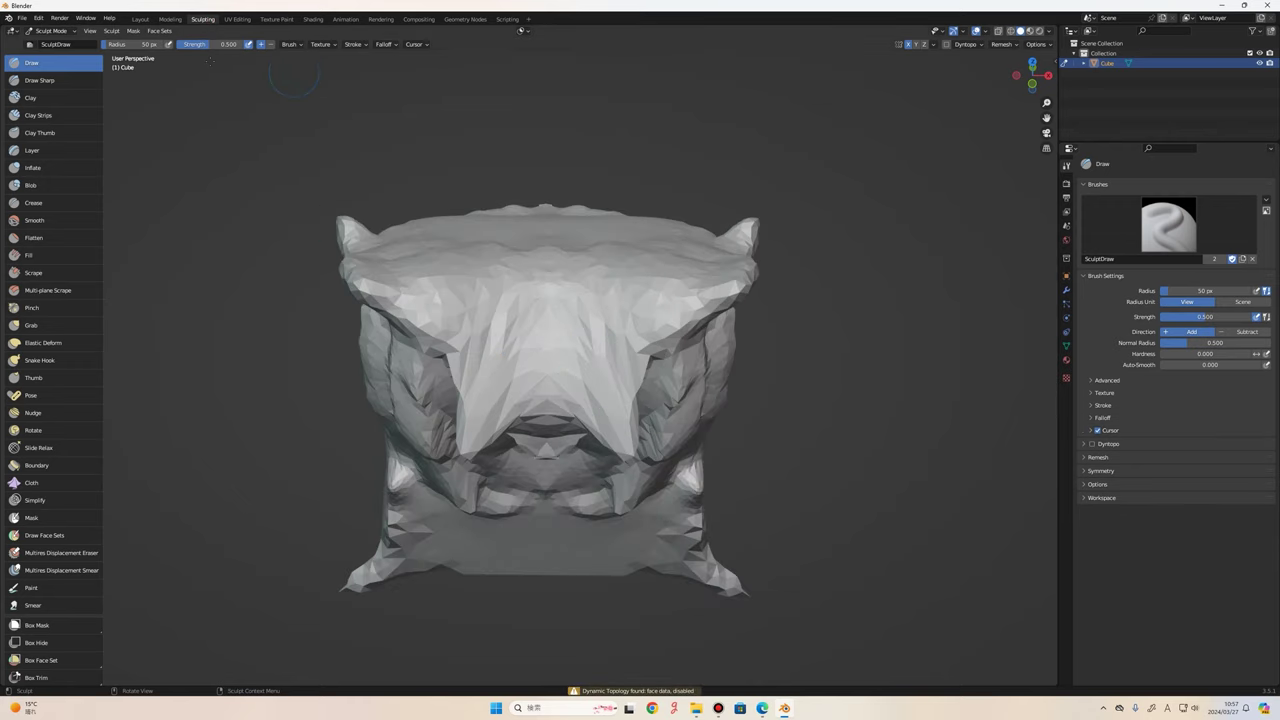
{"action": "mouse_move", "coordinate": [541, 287]}
{"action": "middle_mouse_down"}
{"action": "mouse_move", "coordinate": [541, 340]}
{"action": "mouse_move", "coordinate": [542, 207]}
{"action": "mouse_move", "coordinate": [591, 272]}
{"action": "mouse_move", "coordinate": [623, 274]}
{"action": "mouse_move", "coordinate": [623, 343]}
{"action": "mouse_move", "coordinate": [637, 357]}
{"action": "mouse_move", "coordinate": [525, 400]}
{"action": "mouse_move", "coordinate": [495, 335]}
{"action": "middle_mouse_up"}
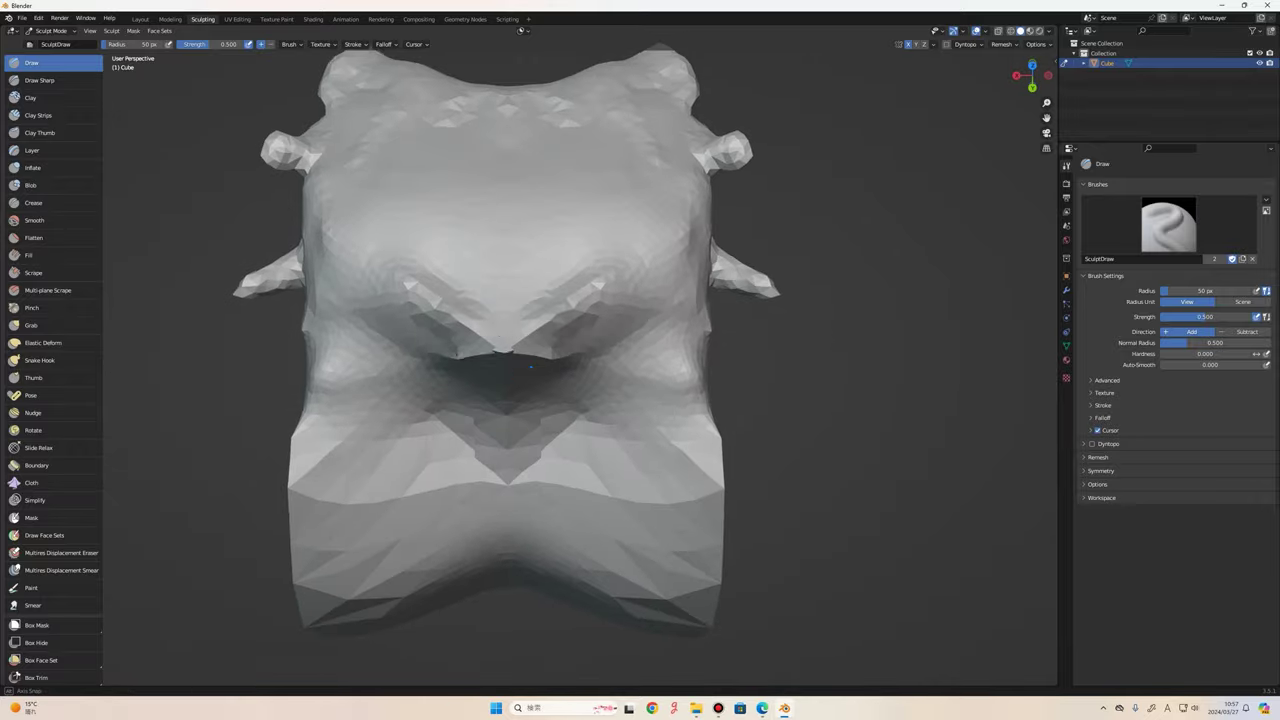
{"action": "mouse_move", "coordinate": [517, 443]}
{"action": "middle_mouse_down"}
{"action": "mouse_move", "coordinate": [509, 291]}
{"action": "mouse_move", "coordinate": [486, 451]}
{"action": "mouse_move", "coordinate": [463, 374]}
{"action": "mouse_move", "coordinate": [516, 540]}
{"action": "mouse_move", "coordinate": [517, 423]}
{"action": "middle_mouse_up"}
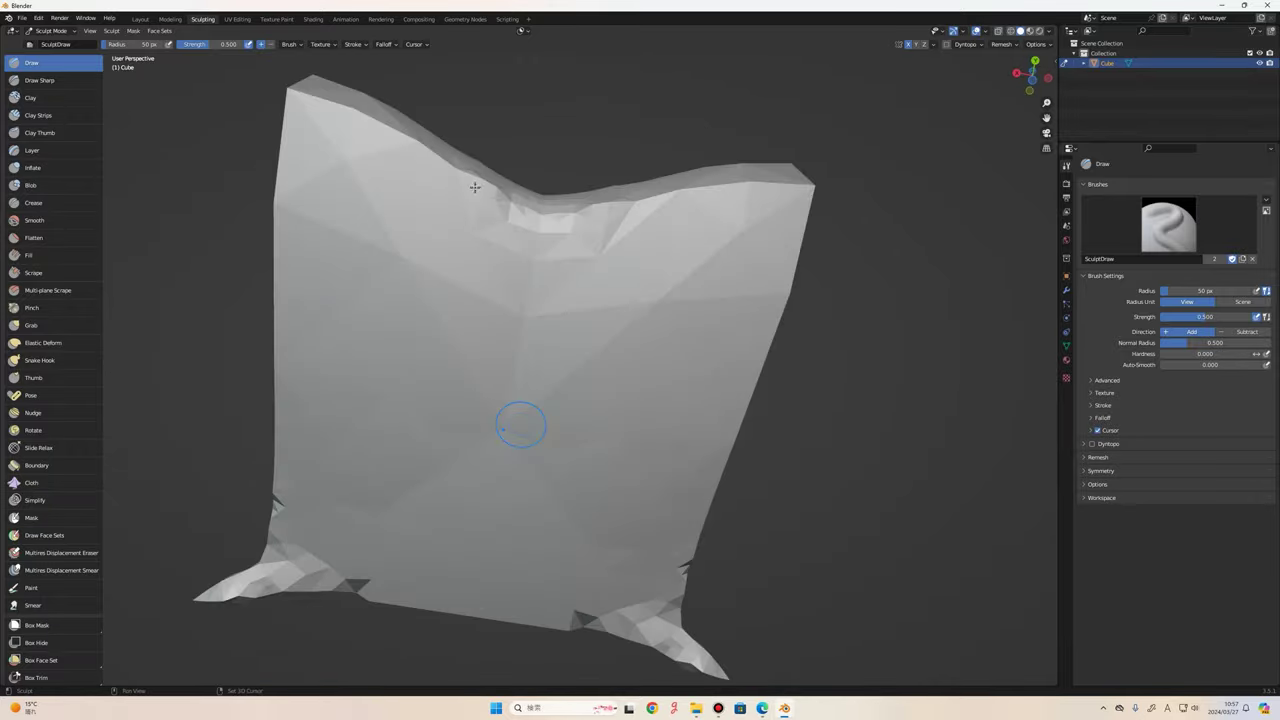
{"action": "mouse_move", "coordinate": [540, 286]}
{"action": "middle_mouse_down"}
{"action": "mouse_move", "coordinate": [608, 391]}
{"action": "mouse_move", "coordinate": [522, 446]}
{"action": "middle_mouse_up"}
{"action": "scroll", "coordinate": [605, 394], "scroll_direction": "down", "scroll_amount": 3}
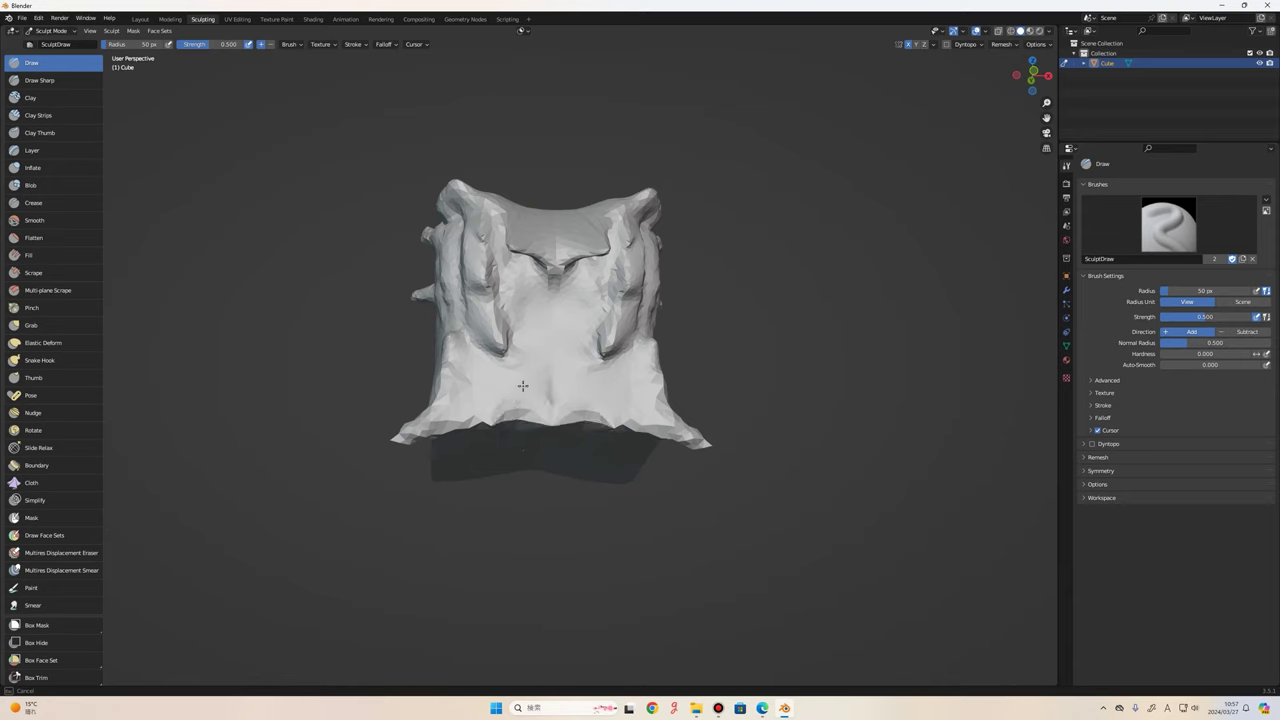
{"action": "mouse_move", "coordinate": [522, 446]}
{"action": "middle_mouse_down"}
{"action": "mouse_move", "coordinate": [551, 340]}
{"action": "mouse_move", "coordinate": [580, 391]}
{"action": "mouse_move", "coordinate": [625, 385]}
{"action": "mouse_move", "coordinate": [621, 403]}
{"action": "middle_mouse_up"}
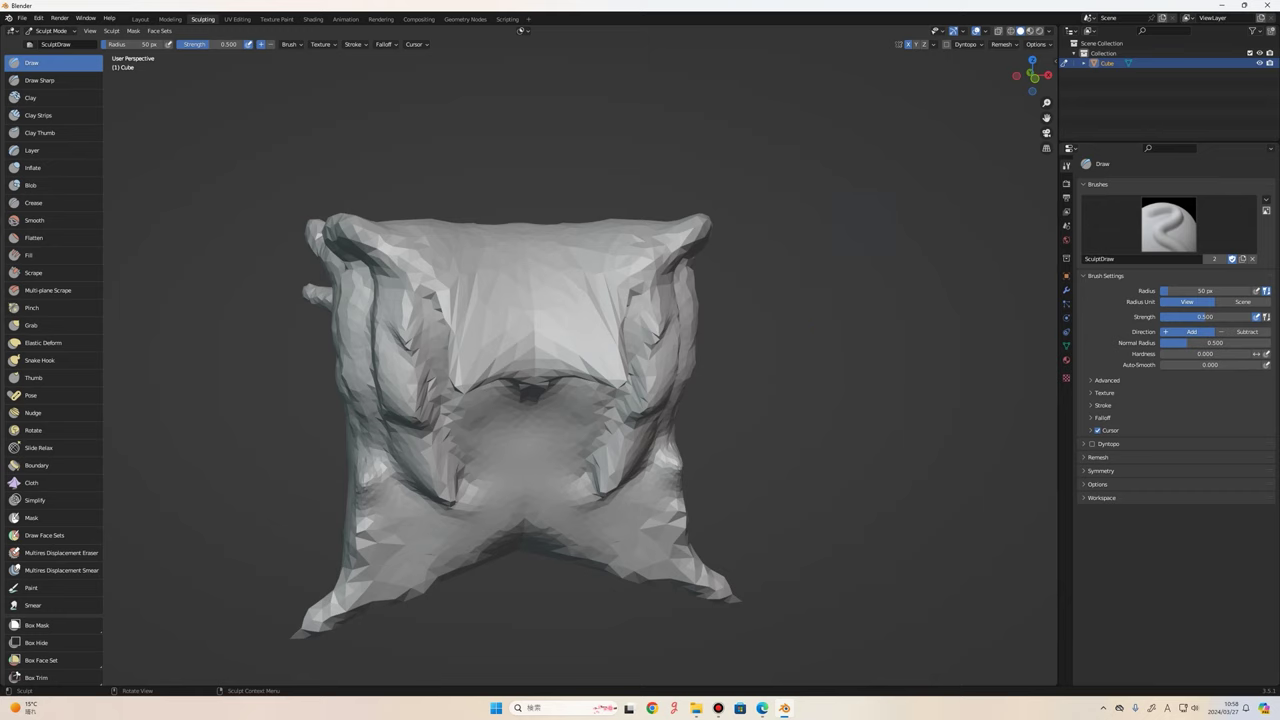
{"action": "middle_click_drag", "start_coordinate": [640, 400], "coordinate": [580, 400]}
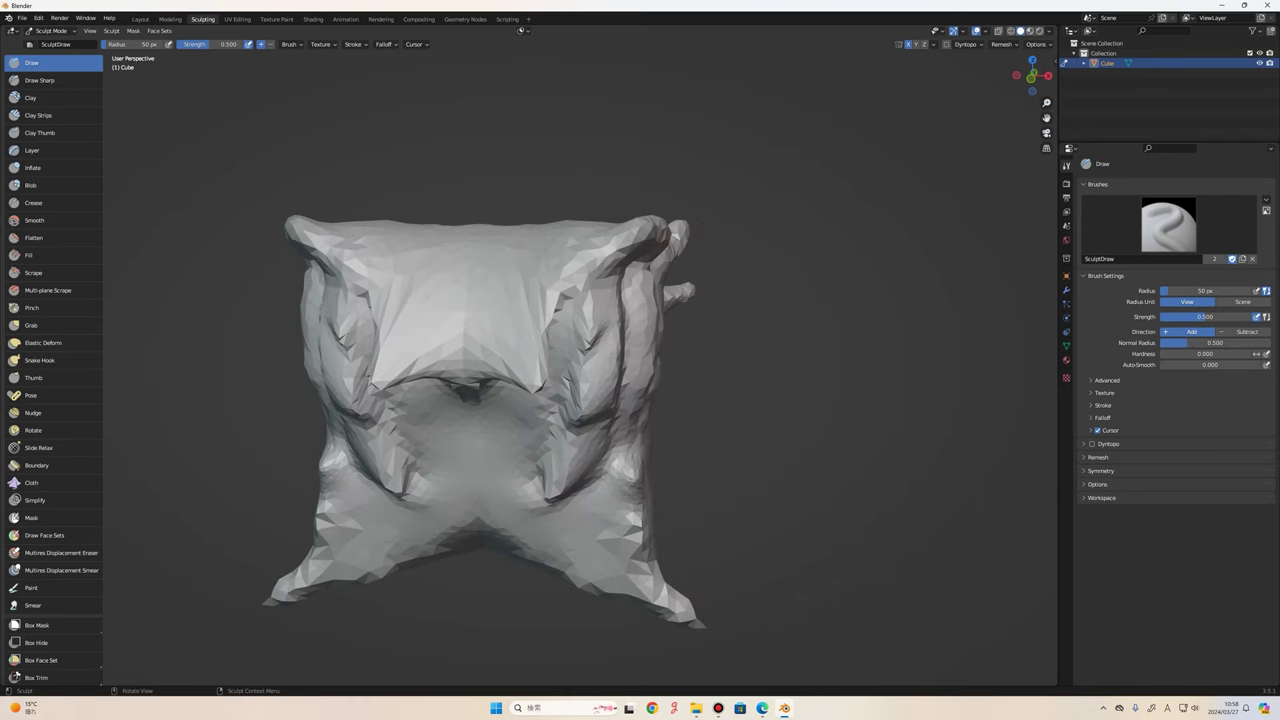
{"action": "left_click", "coordinate": [1006, 45]}
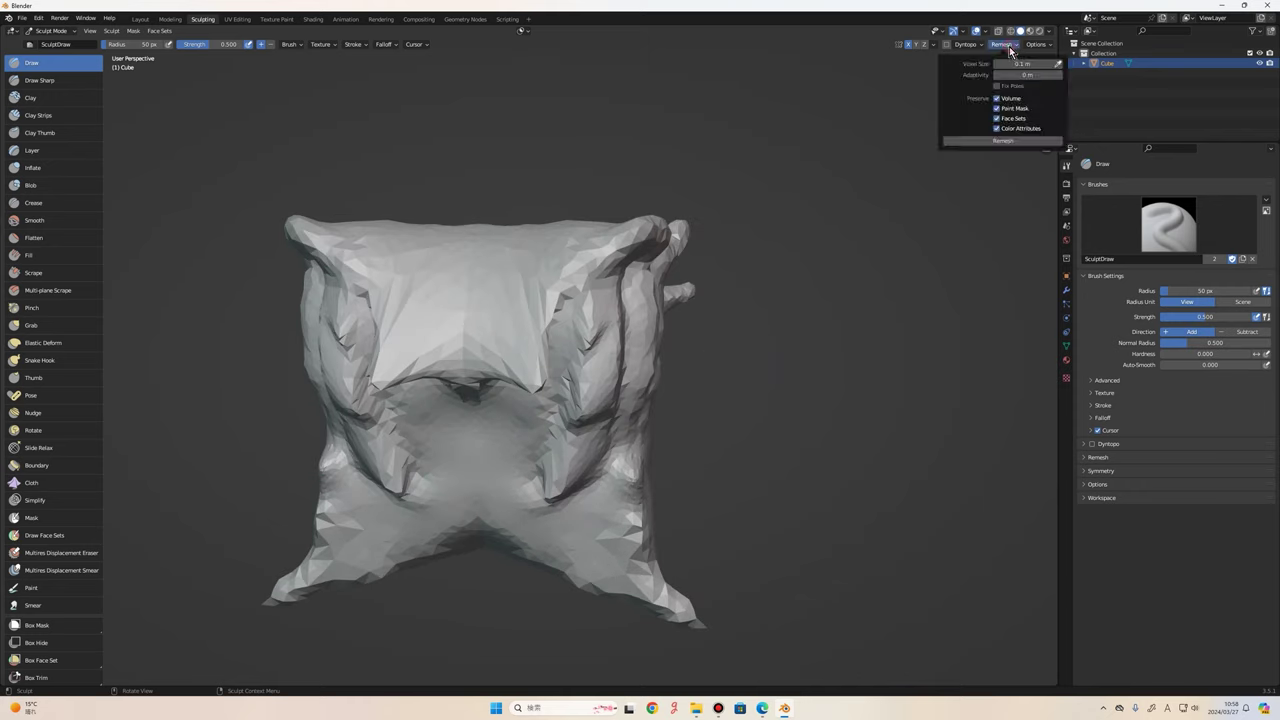
{"action": "left_click", "coordinate": [947, 48]}
{"action": "left_click", "coordinate": [914, 70]}
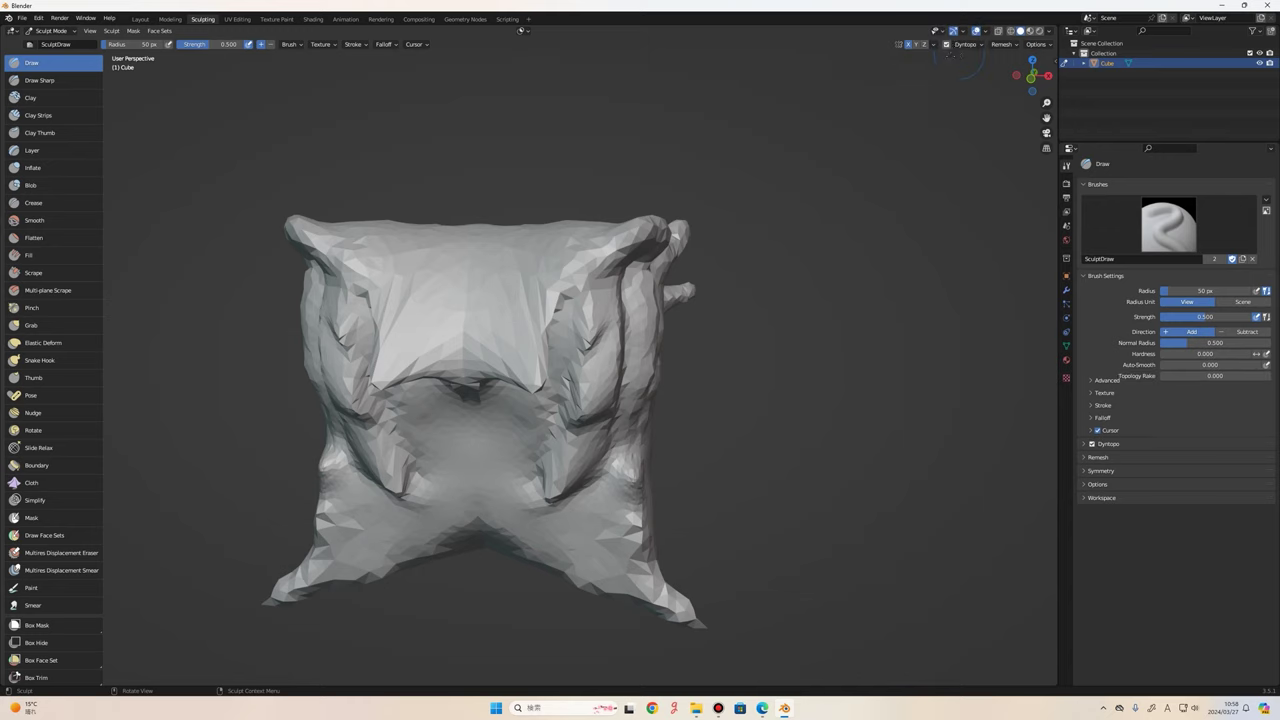
{"action": "left_click", "coordinate": [948, 48]}
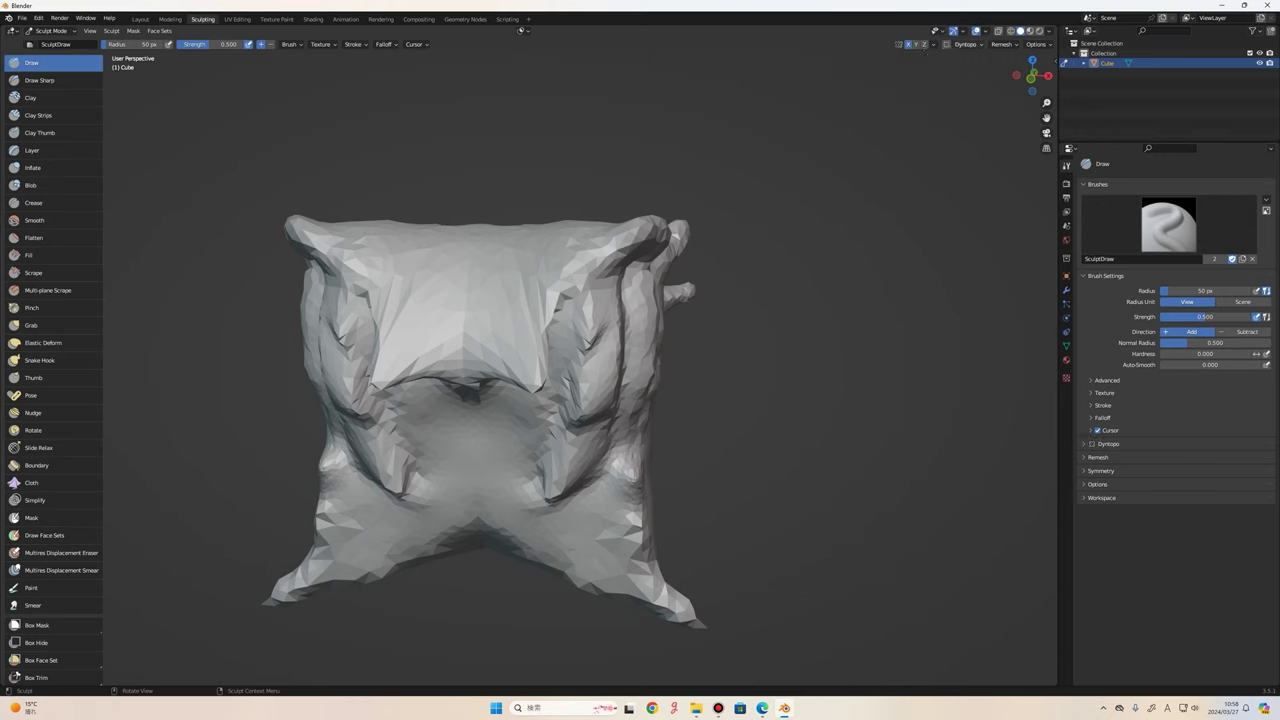
{"action": "left_click", "coordinate": [1001, 45]}
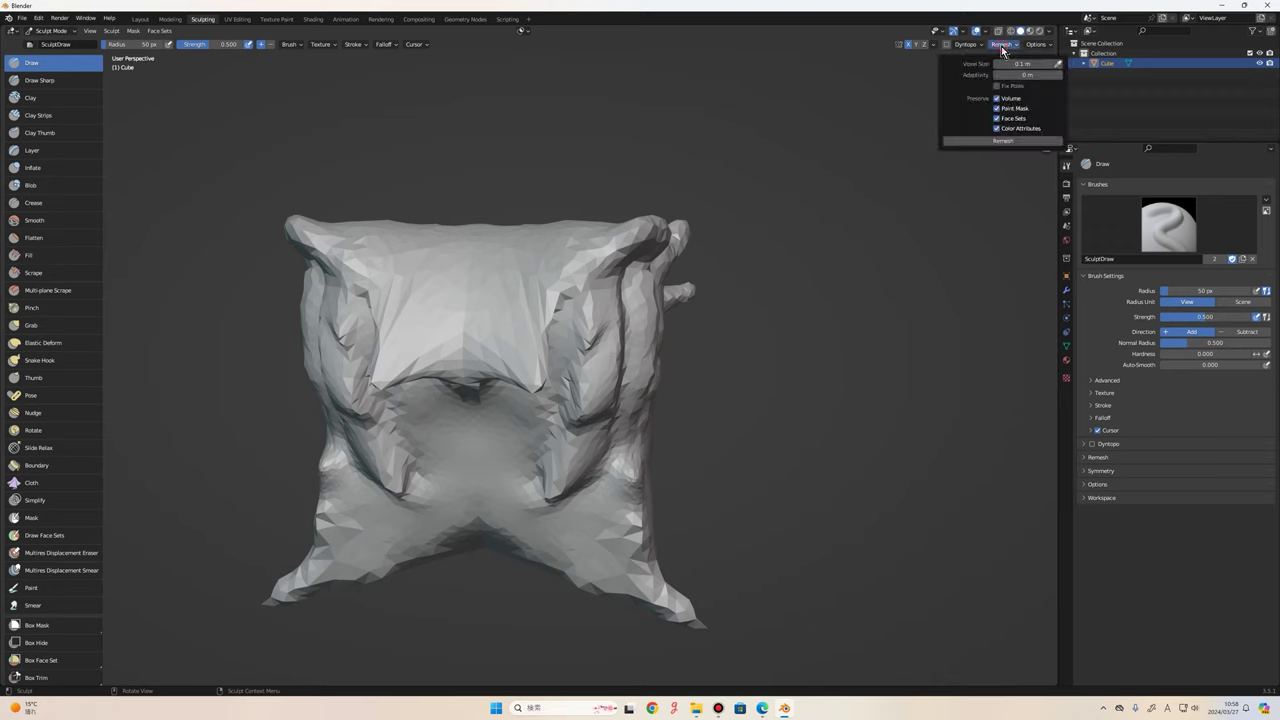
{"action": "left_click", "coordinate": [1003, 141]}
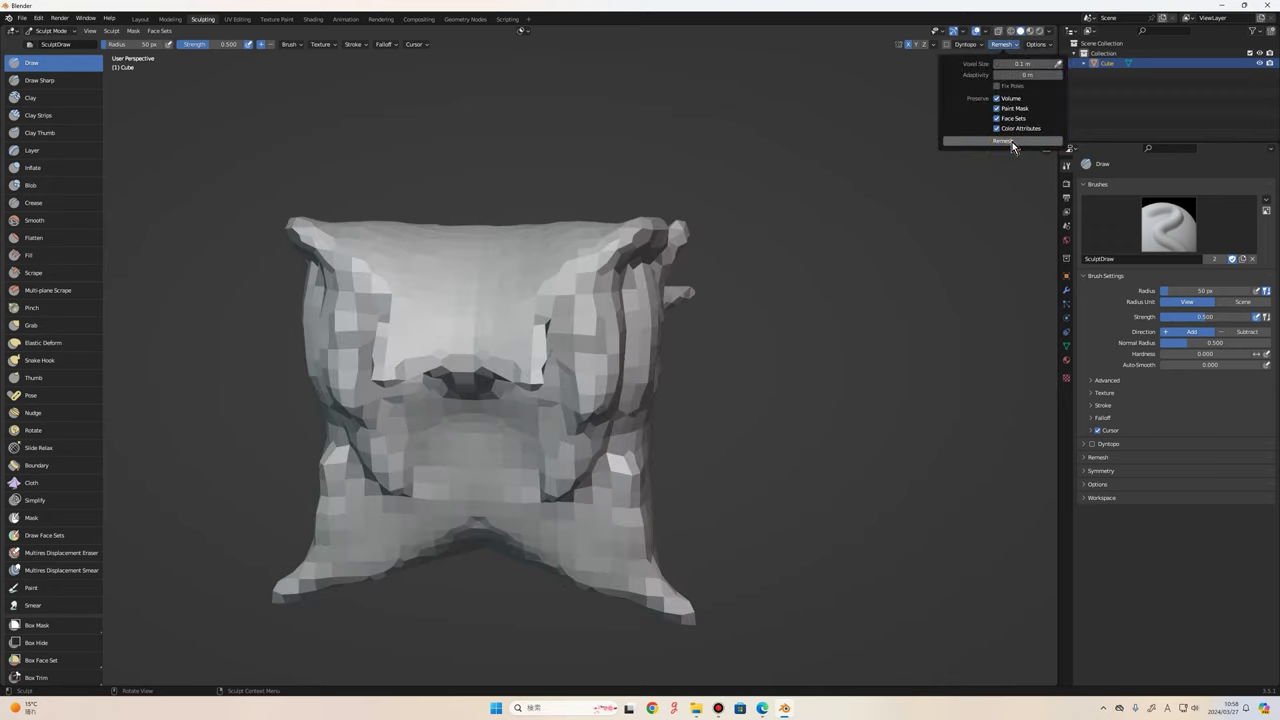
{"action": "middle_click_drag", "start_coordinate": [1013, 147], "coordinate": [900, 250]}
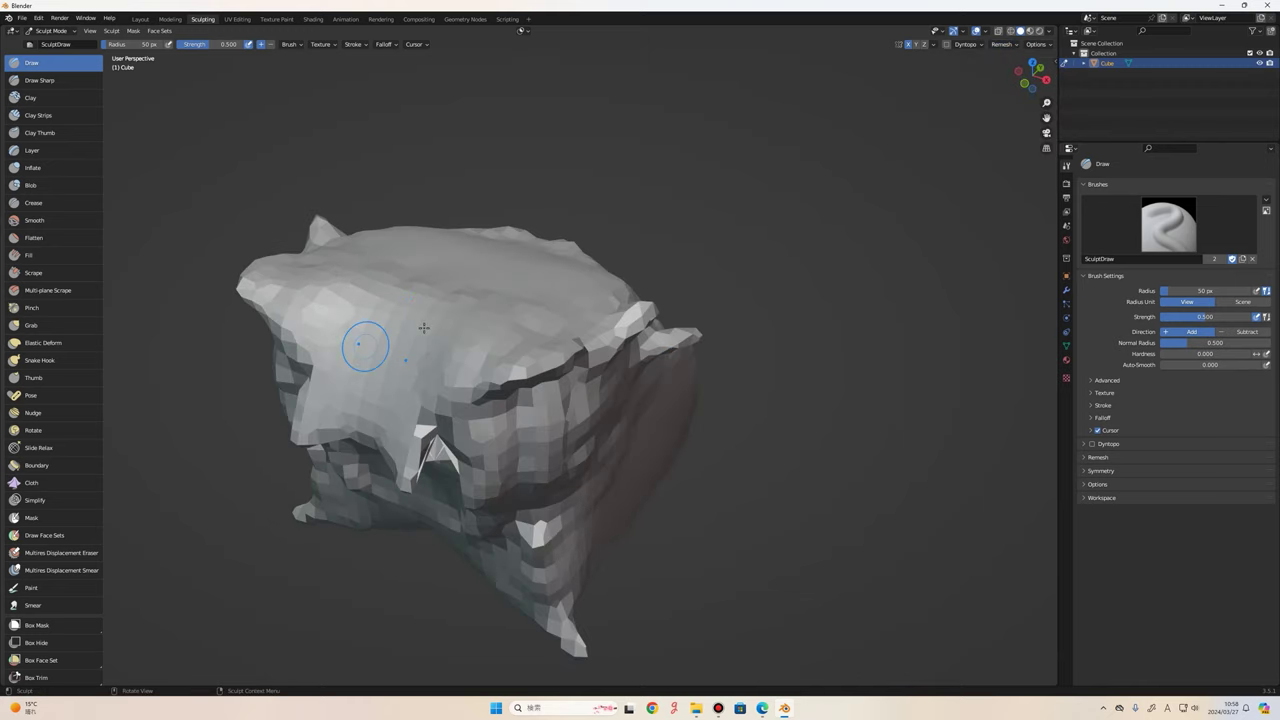
{"action": "middle_click_drag", "start_coordinate": [366, 337], "coordinate": [486, 343]}
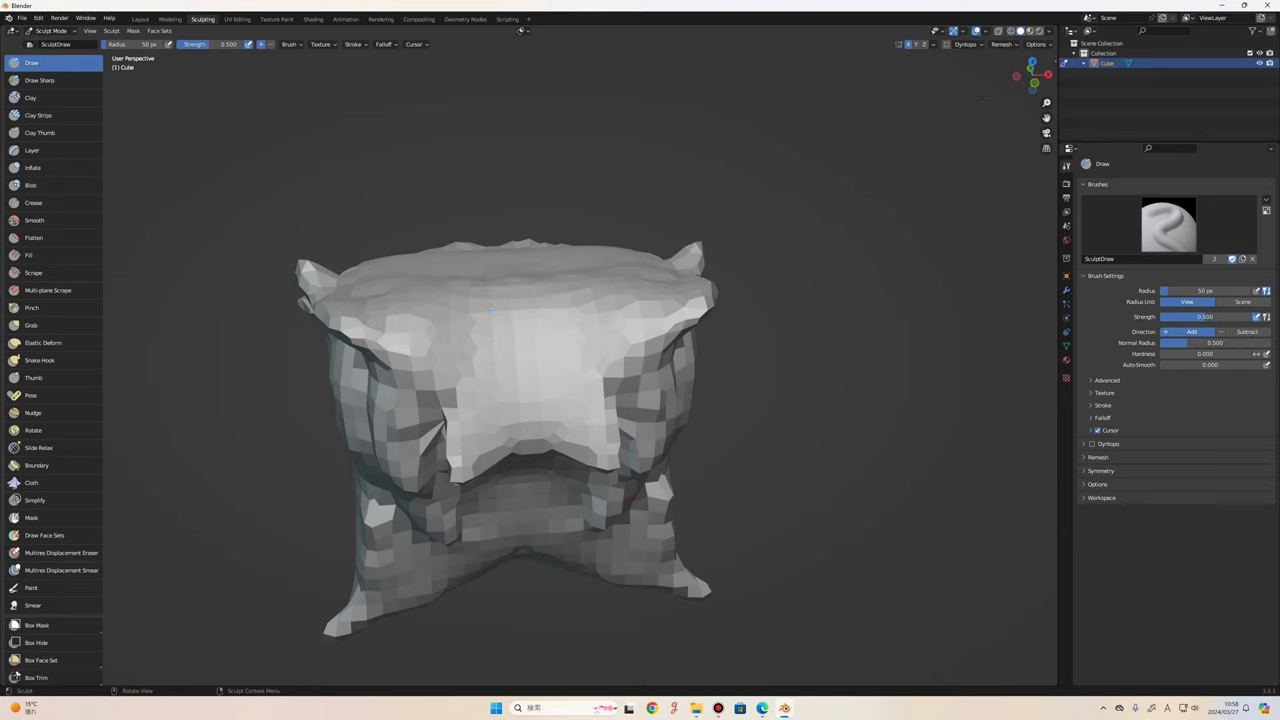
{"action": "middle_click_drag", "start_coordinate": [412, 326], "coordinate": [563, 340]}
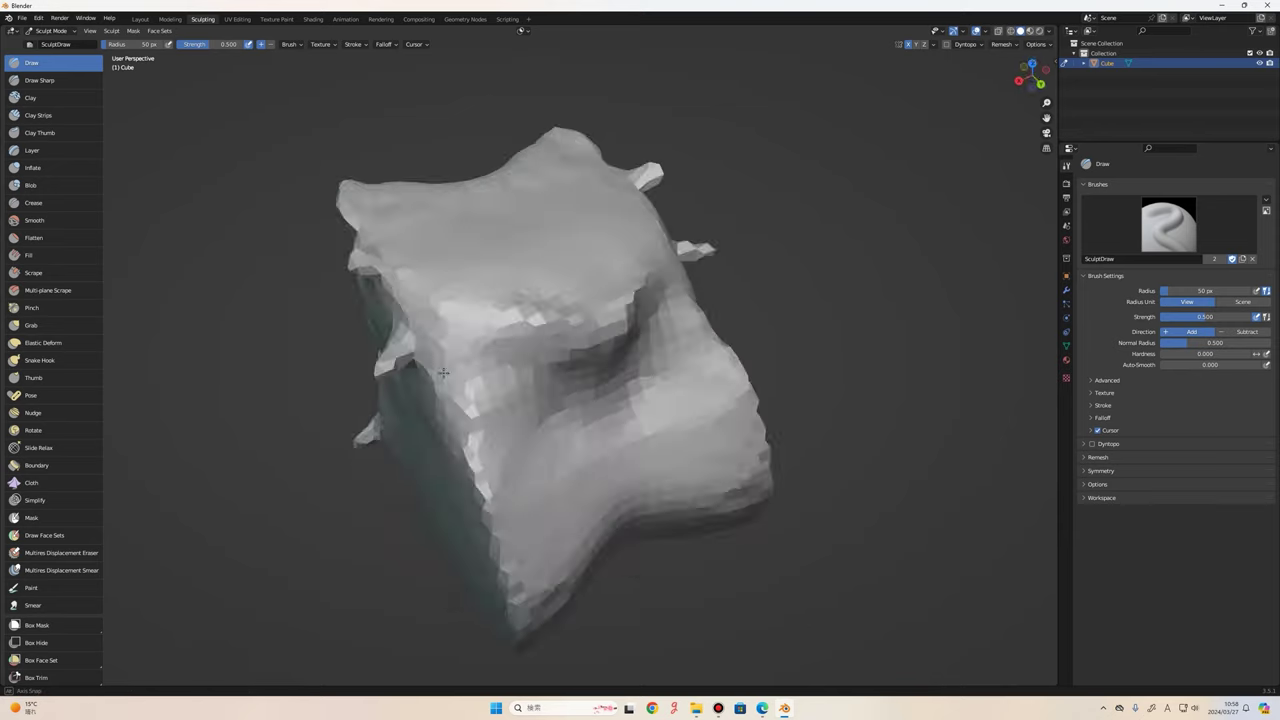
{"action": "left_click", "coordinate": [1002, 44]}
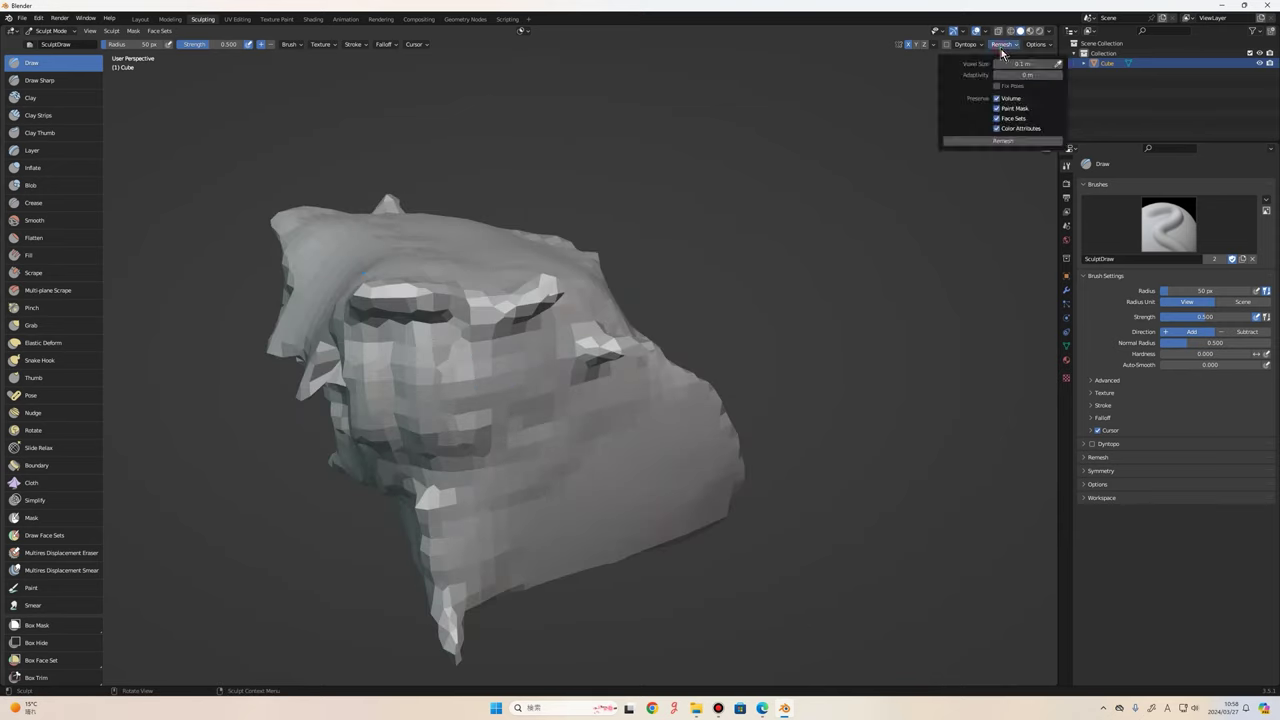
{"action": "mouse_move", "coordinate": [850, 240]}
{"action": "middle_mouse_down"}
{"action": "mouse_move", "coordinate": [836, 267]}
{"action": "mouse_move", "coordinate": [573, 347]}
{"action": "middle_mouse_up"}
{"action": "left_click", "coordinate": [1004, 45]}
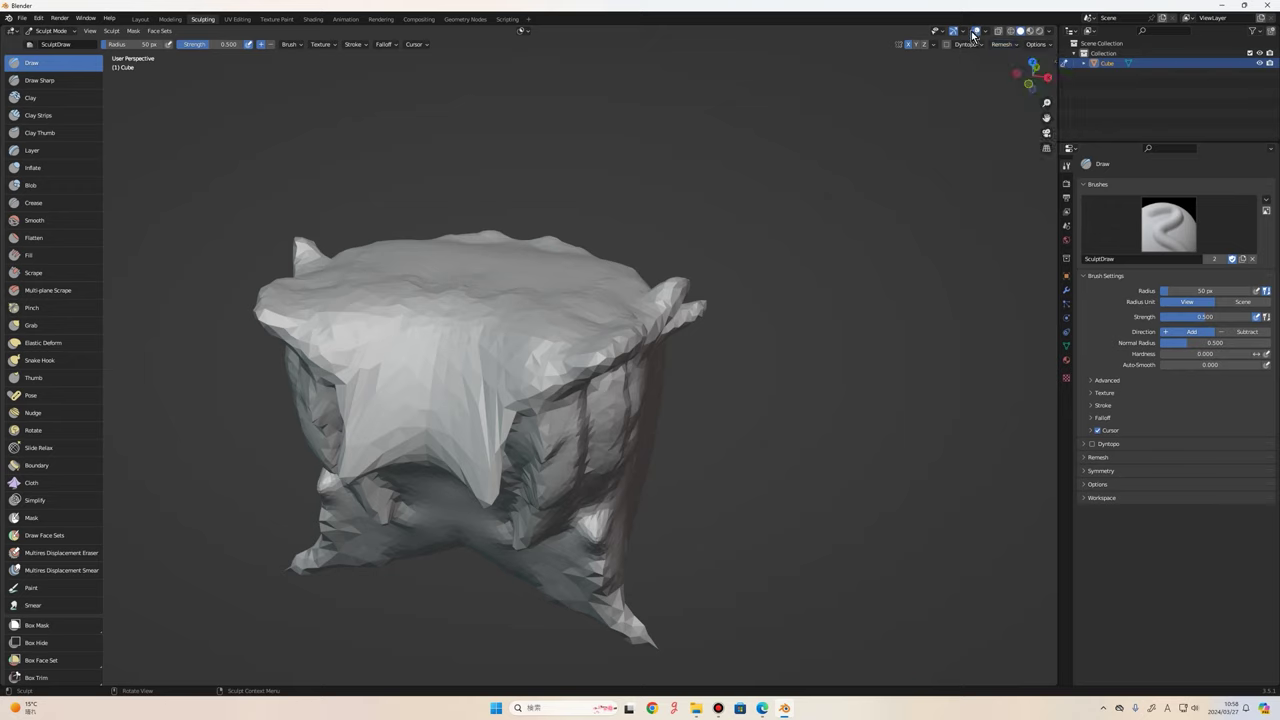
Voxel-remesh the cube with a 0.053 m voxel size.
{"action": "left_click", "coordinate": [1000, 45]}
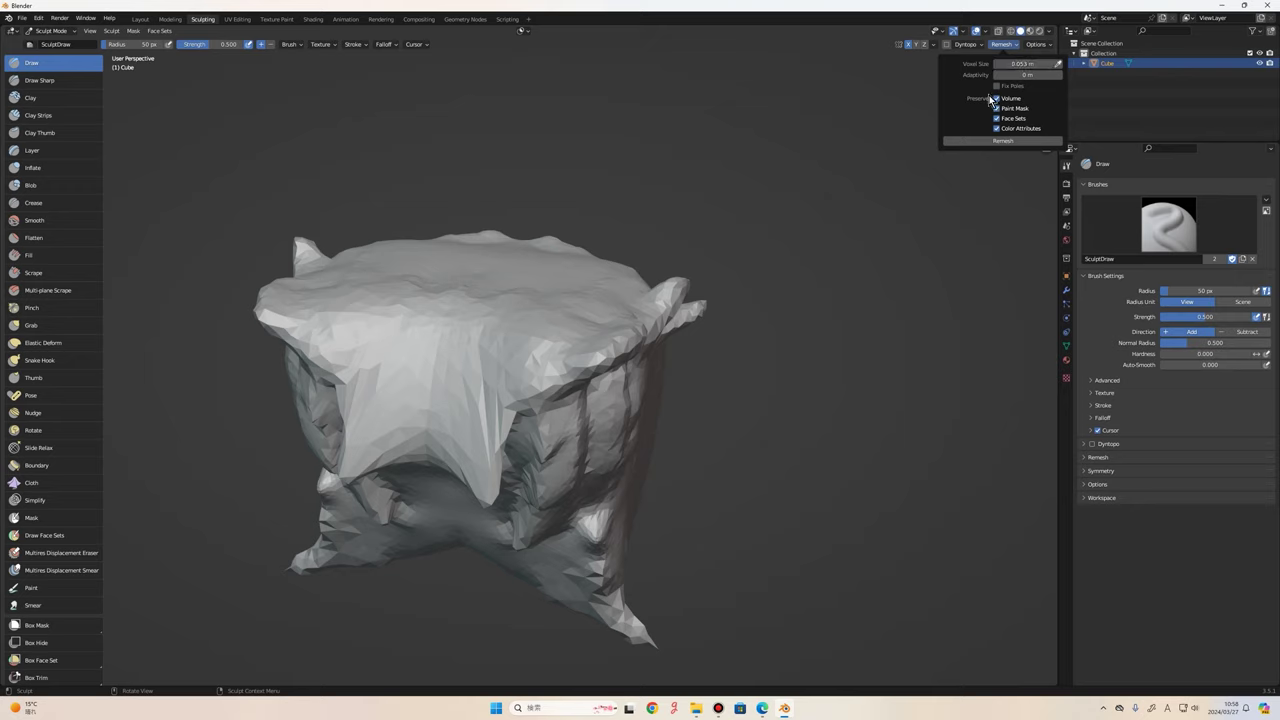
{"action": "left_click", "coordinate": [996, 141]}
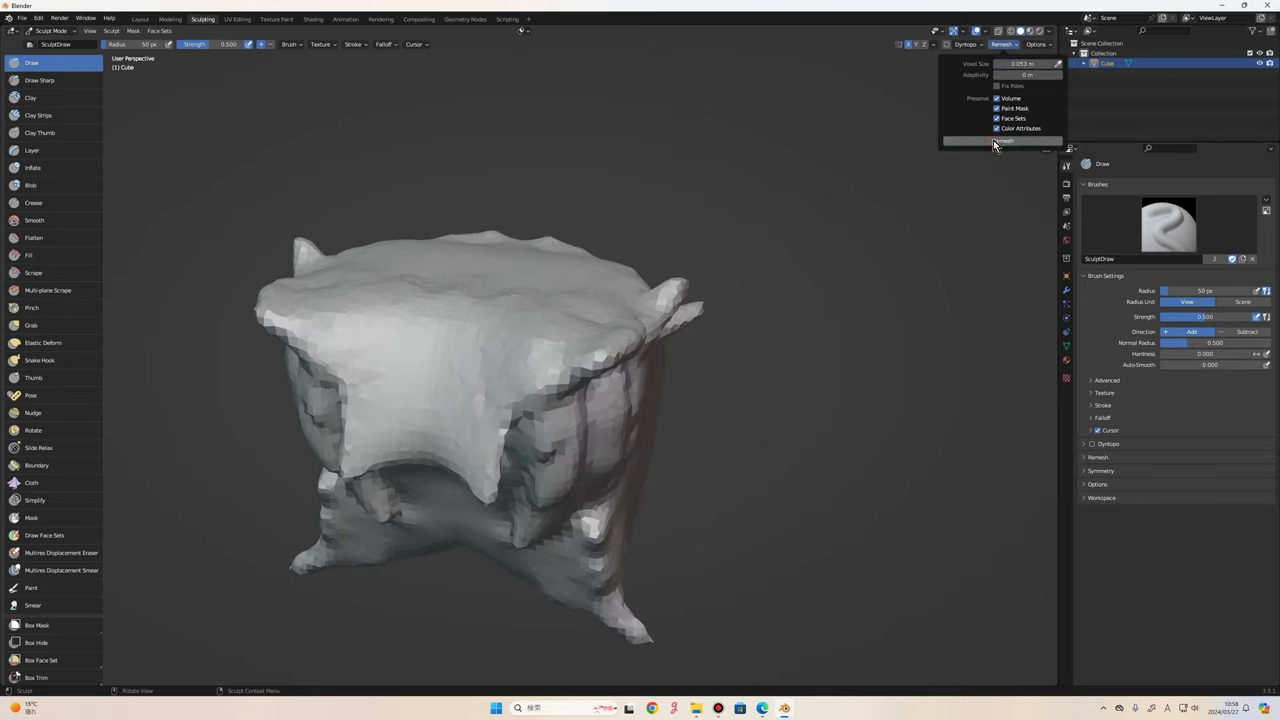
{"action": "middle_click_drag", "start_coordinate": [505, 402], "coordinate": [508, 301]}
{"action": "mouse_move", "coordinate": [790, 302]}
{"action": "middle_mouse_down"}
{"action": "mouse_move", "coordinate": [620, 372]}
{"action": "mouse_move", "coordinate": [500, 300]}
{"action": "mouse_move", "coordinate": [715, 313]}
{"action": "mouse_move", "coordinate": [700, 300]}
{"action": "middle_mouse_up"}
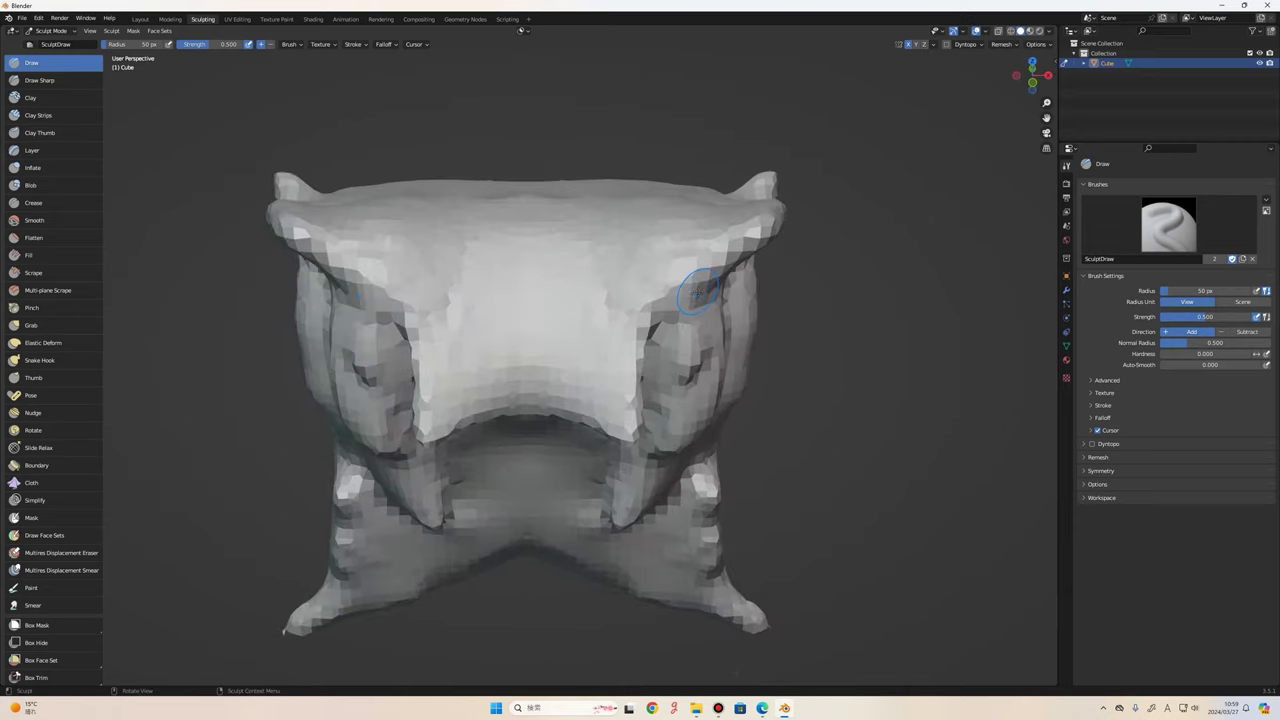
Orbit and zoom around the remeshed creature to inspect its denser surface.
{"action": "scroll", "coordinate": [680, 295], "scroll_direction": "down", "scroll_amount": 1}
{"action": "middle_click_drag", "start_coordinate": [659, 409], "coordinate": [586, 432]}
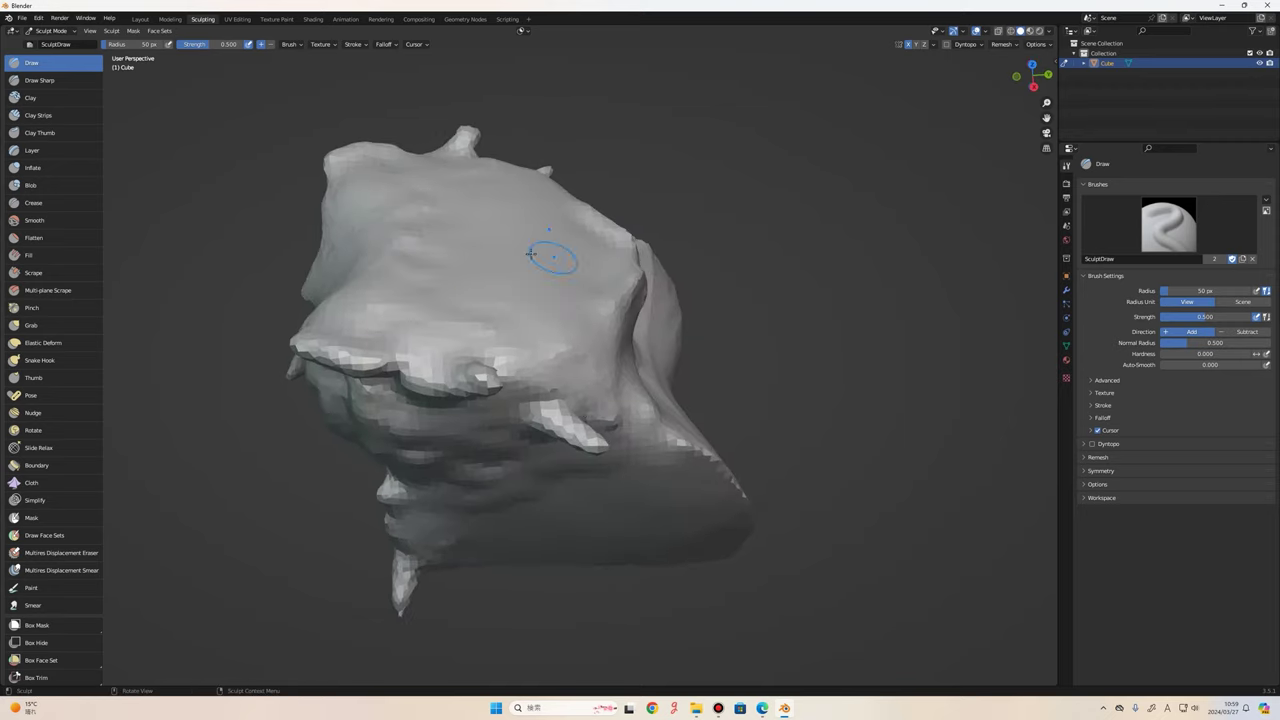
{"action": "middle_click_drag", "start_coordinate": [552, 251], "coordinate": [449, 200]}
{"action": "mouse_move", "coordinate": [543, 286]}
{"action": "middle_mouse_down"}
{"action": "mouse_move", "coordinate": [577, 224]}
{"action": "mouse_move", "coordinate": [429, 277]}
{"action": "mouse_move", "coordinate": [523, 220]}
{"action": "mouse_move", "coordinate": [571, 239]}
{"action": "mouse_move", "coordinate": [553, 368]}
{"action": "middle_mouse_up"}
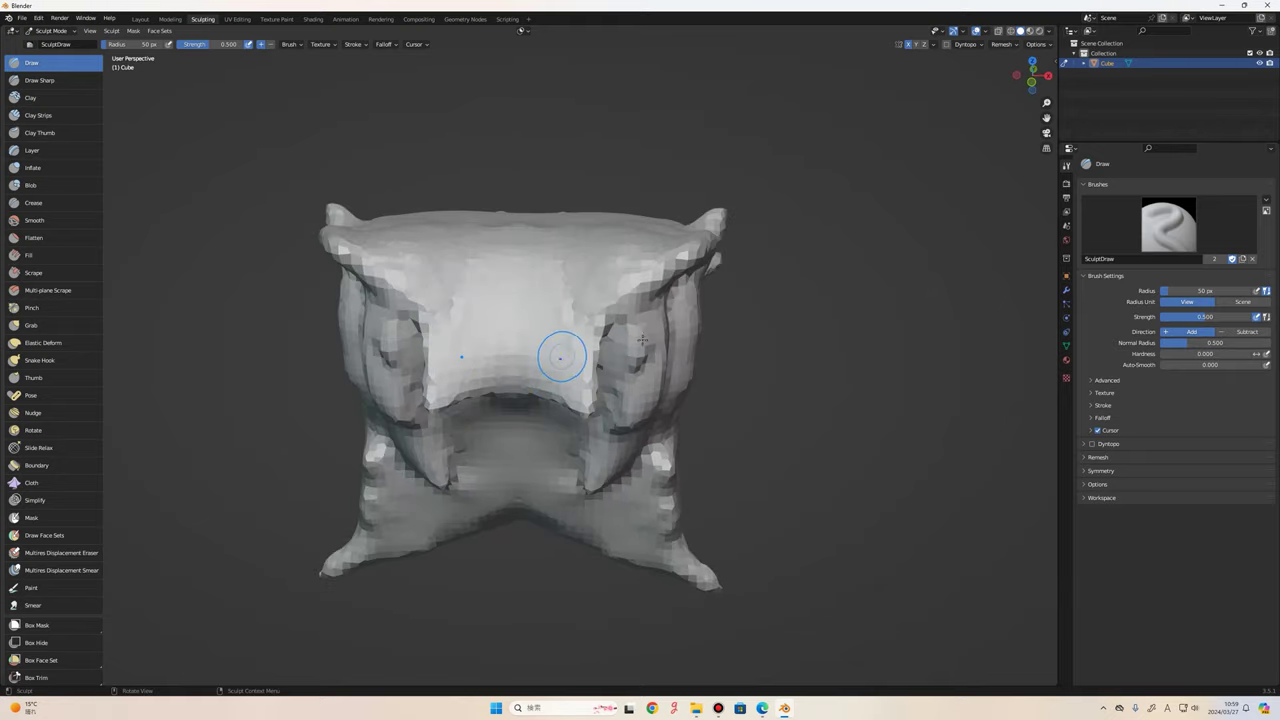
{"action": "scroll", "coordinate": [553, 368], "scroll_direction": "down", "scroll_amount": 2}
{"action": "scroll", "coordinate": [553, 368], "scroll_direction": "down", "scroll_amount": 2}
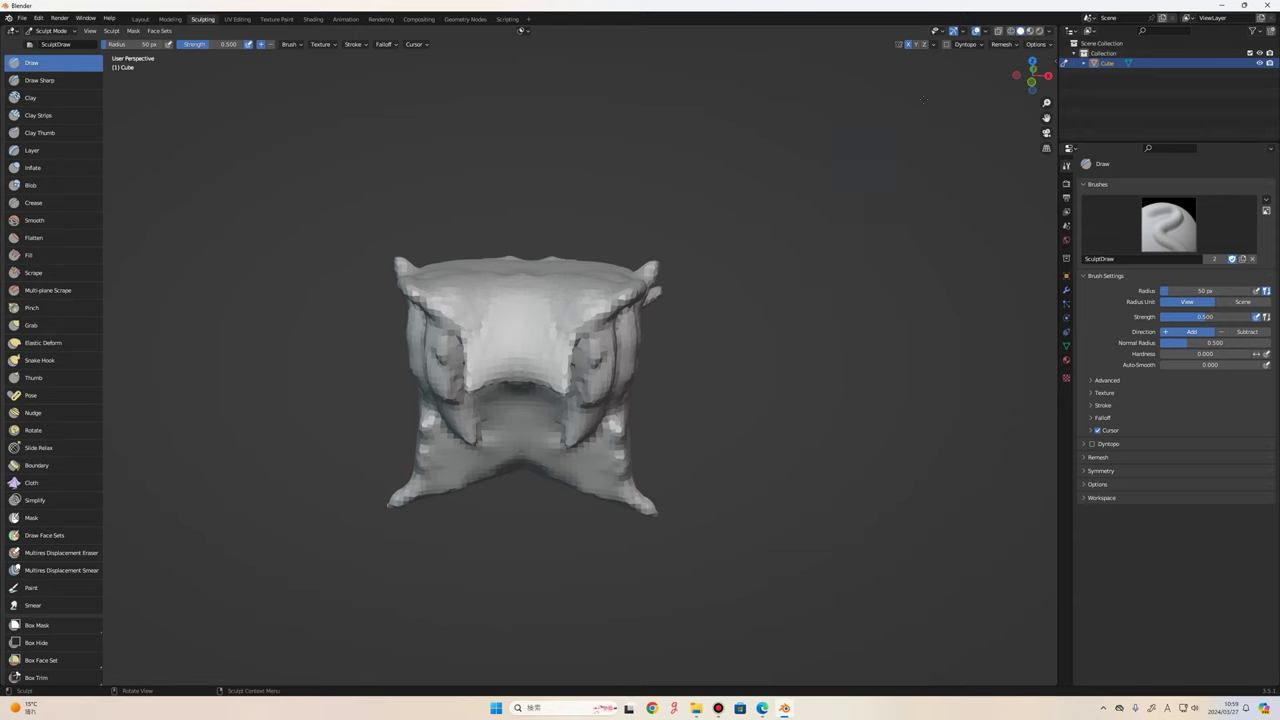
Toggle Dyntopo and sculpt X-mirrored rounded bulges on both front flaps with Draw.
{"action": "left_click", "coordinate": [946, 45]}
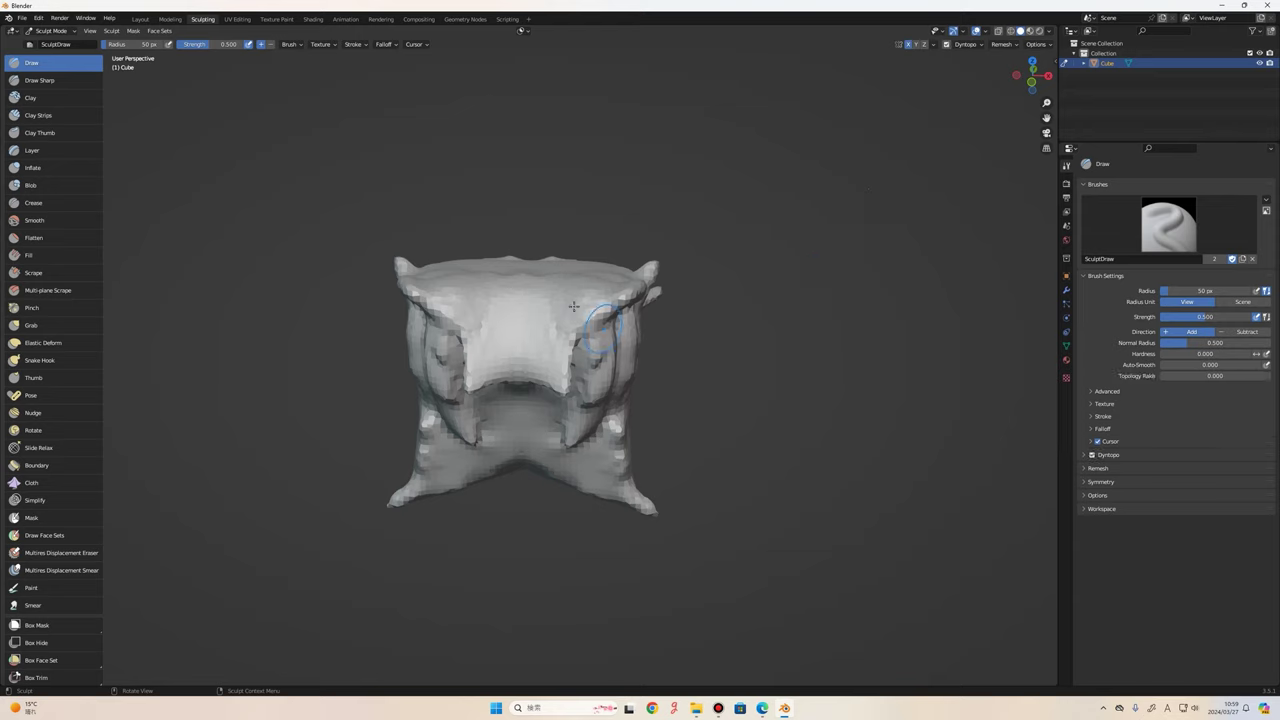
{"action": "left_click_drag", "start_coordinate": [574, 306], "coordinate": [651, 317]}
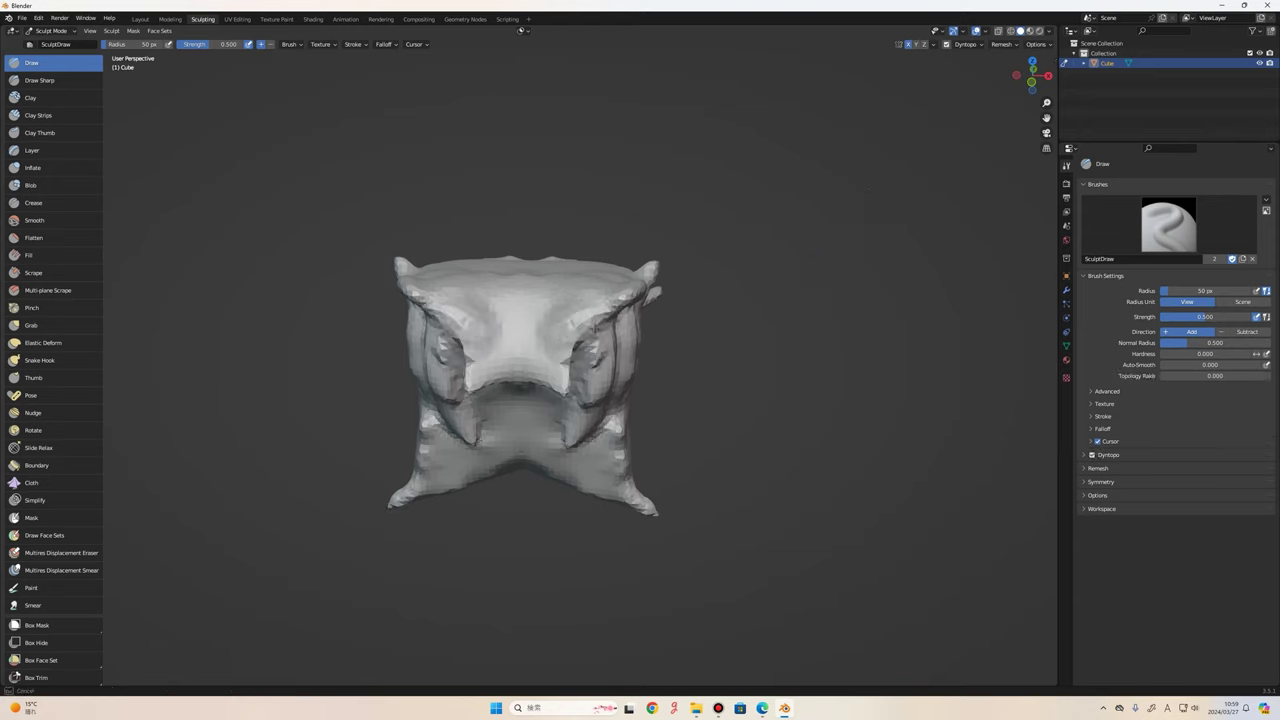
{"action": "left_click", "coordinate": [946, 45]}
{"action": "left_click", "coordinate": [1004, 44]}
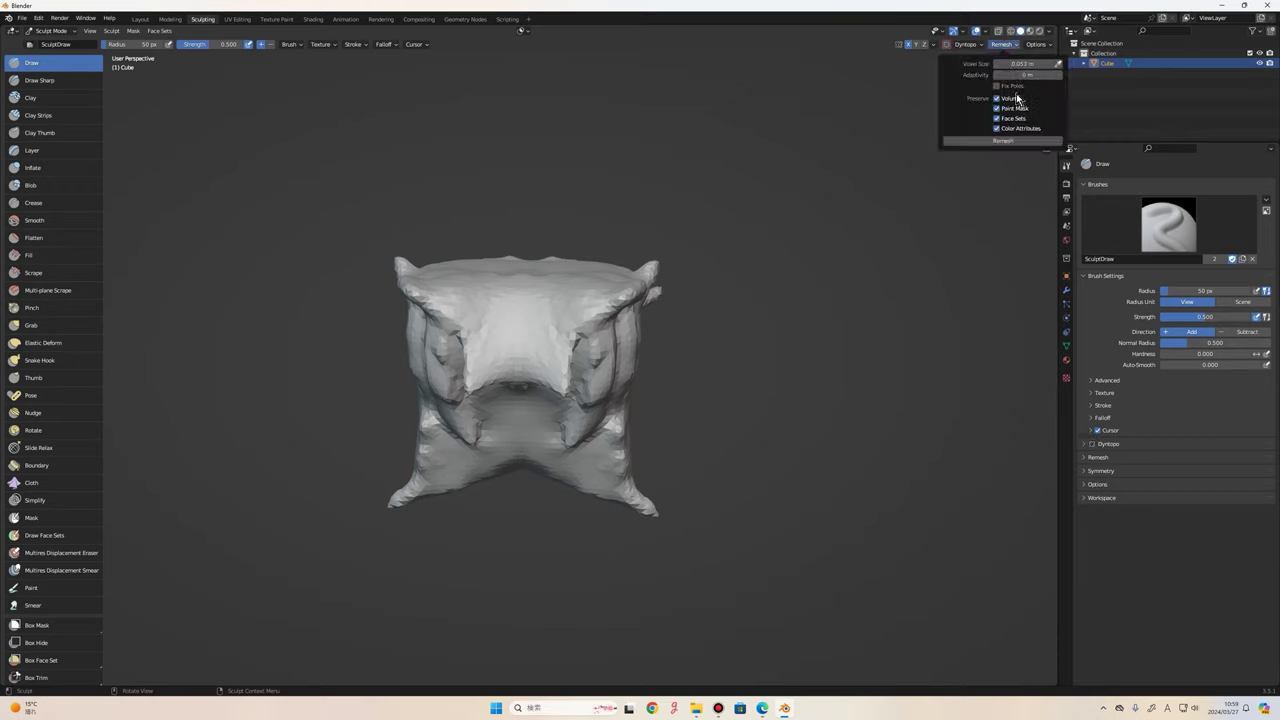
{"action": "scroll", "coordinate": [657, 286], "scroll_direction": "up", "scroll_amount": 2}
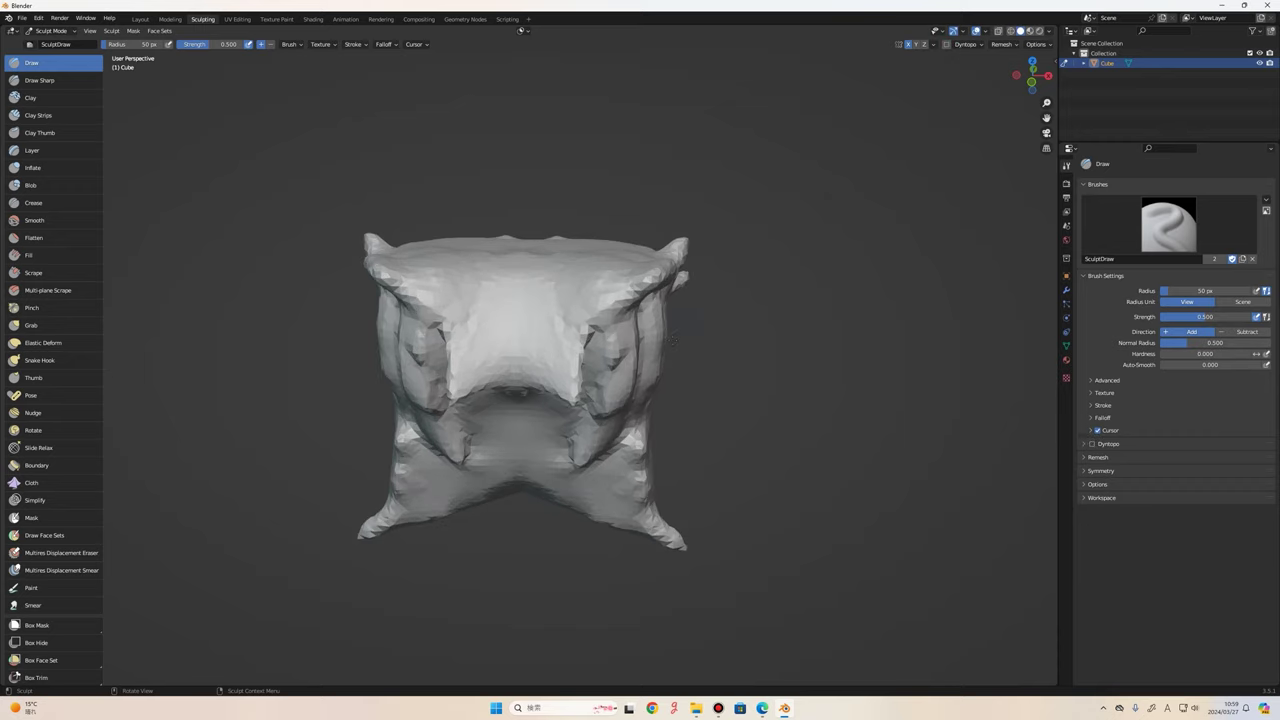
{"action": "mouse_move", "coordinate": [612, 346]}
{"action": "left_mouse_down"}
{"action": "mouse_move", "coordinate": [602, 341]}
{"action": "mouse_move", "coordinate": [620, 330]}
{"action": "left_mouse_up"}
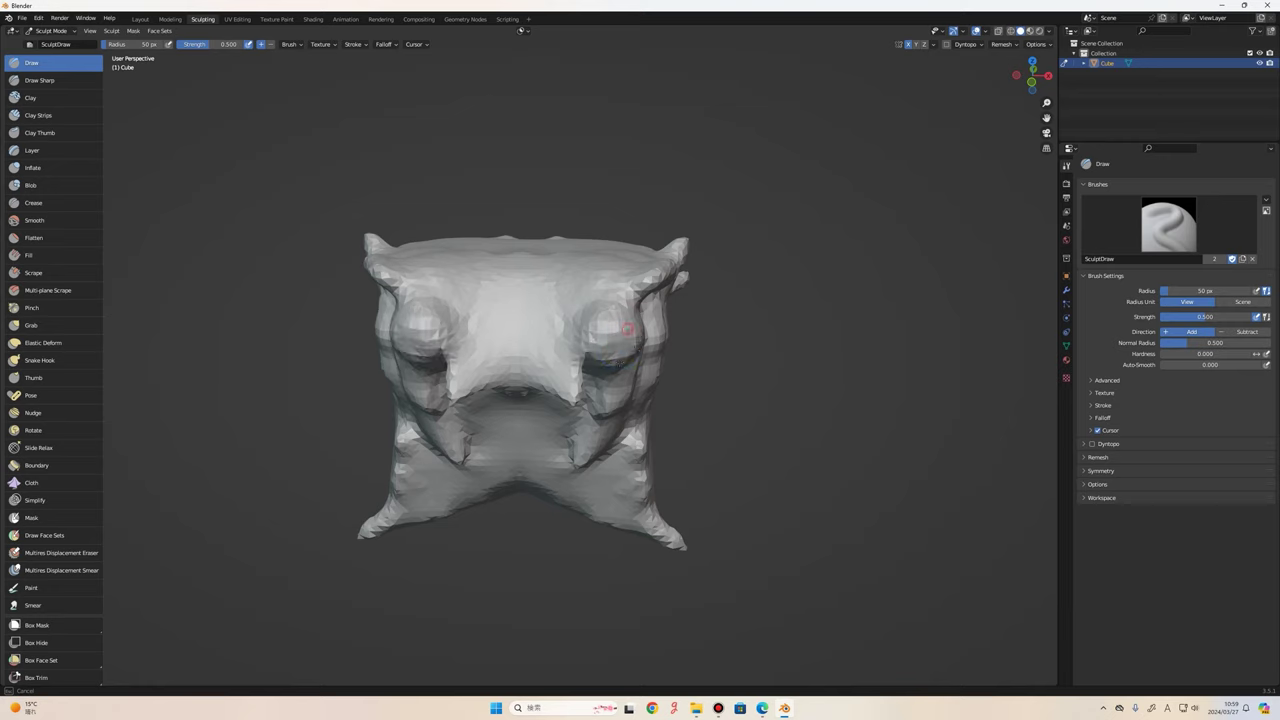
{"action": "middle_click_drag", "start_coordinate": [620, 330], "coordinate": [560, 345]}
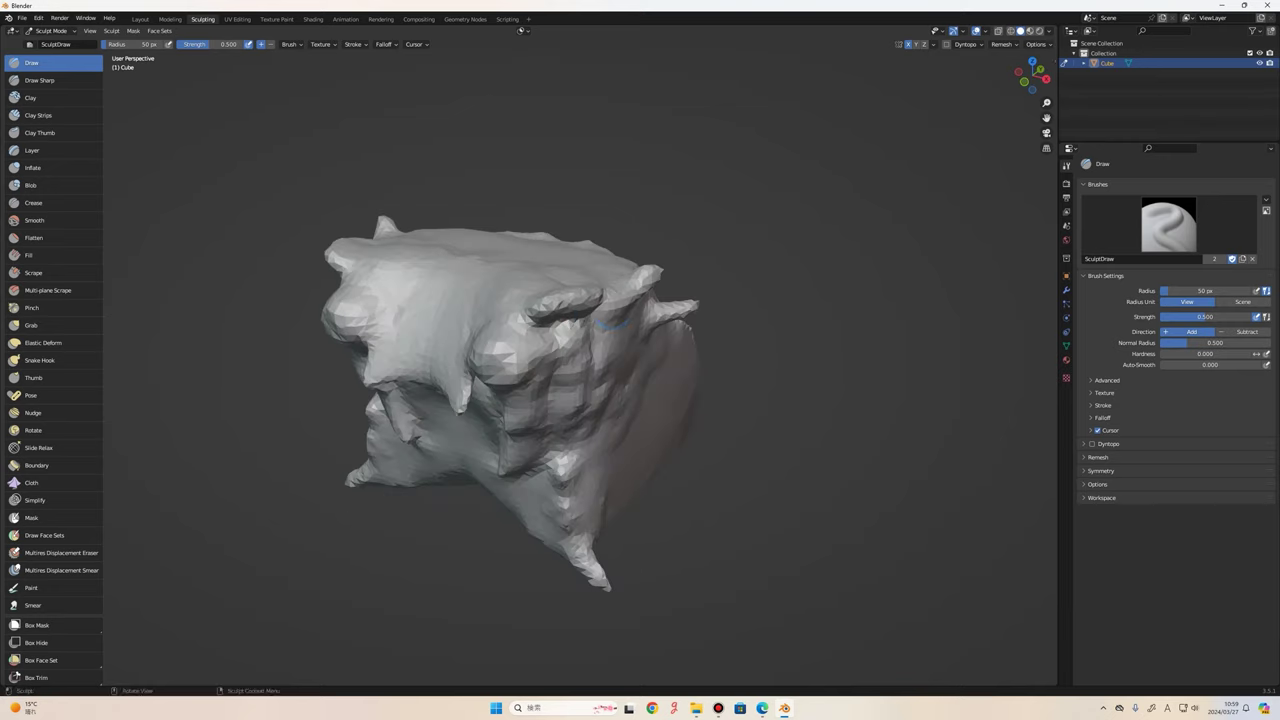
Voxel-remesh the sculpted cube again and orbit to inspect the result.
{"action": "left_click", "coordinate": [1000, 44]}
{"action": "left_click", "coordinate": [984, 142]}
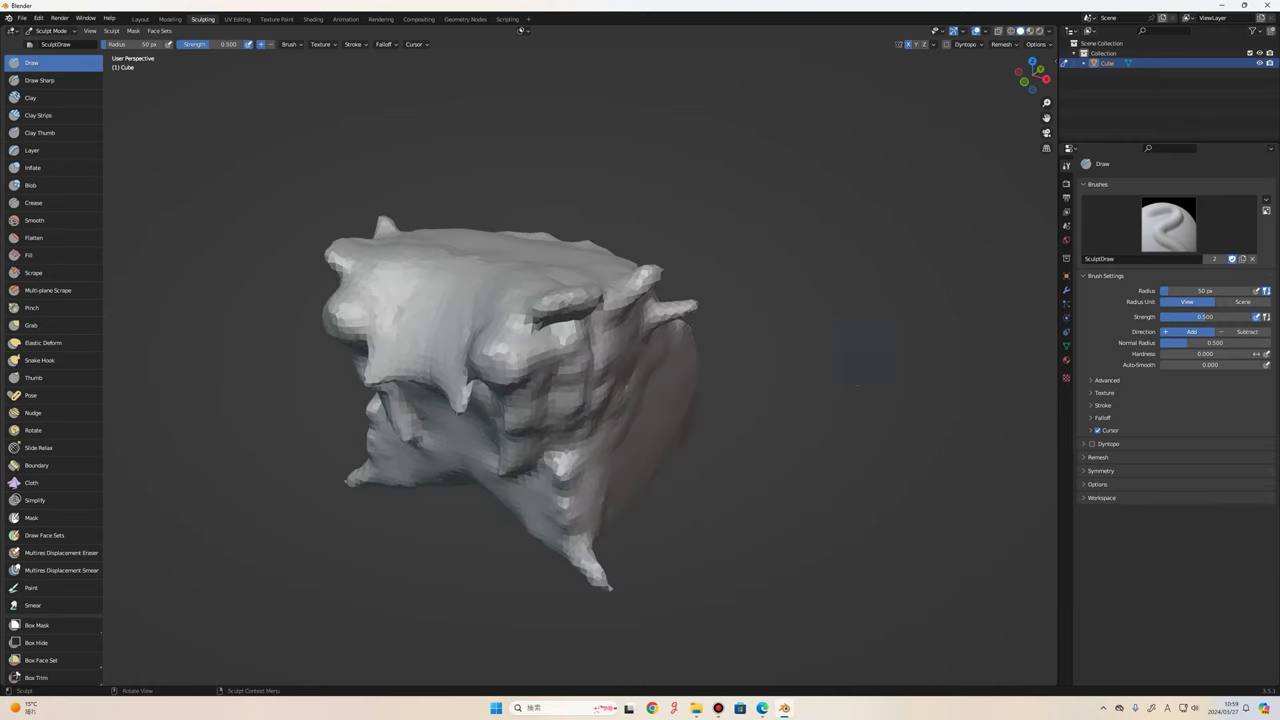
{"action": "middle_click_drag", "start_coordinate": [984, 142], "coordinate": [1000, 150]}
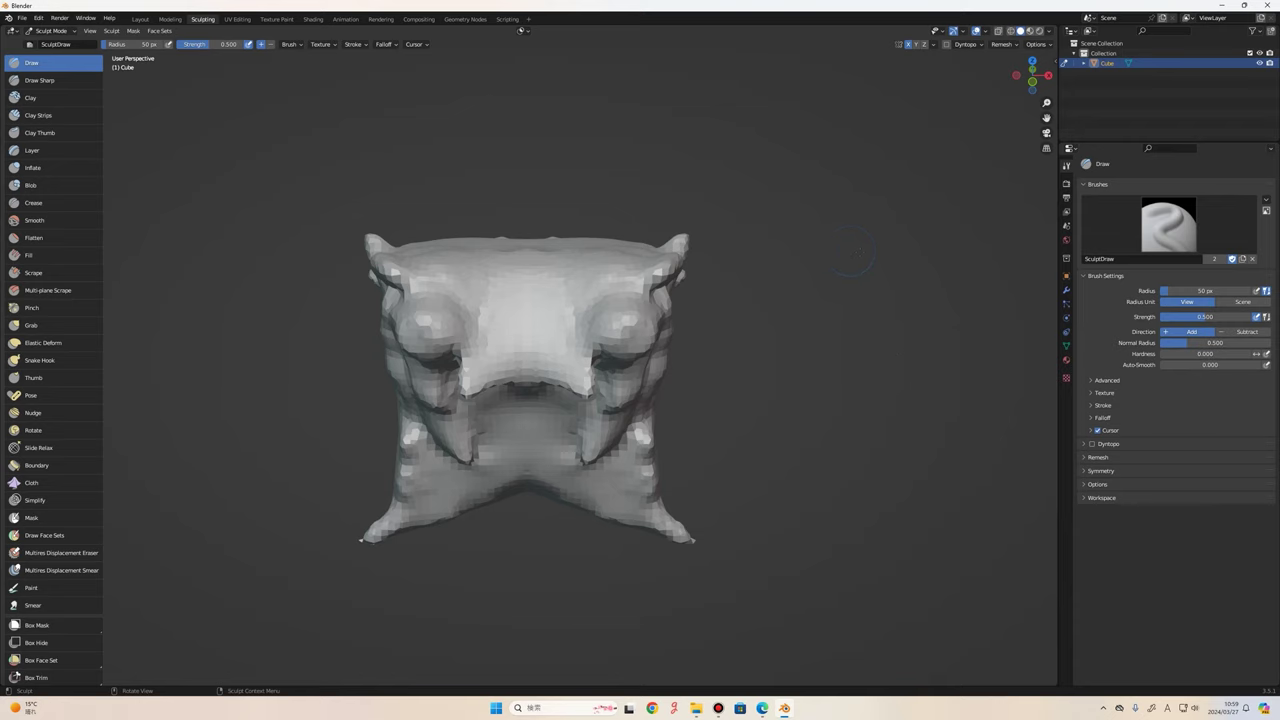
{"action": "mouse_move", "coordinate": [855, 255]}
{"action": "middle_mouse_down"}
{"action": "mouse_move", "coordinate": [900, 240]}
{"action": "mouse_move", "coordinate": [1100, 288]}
{"action": "middle_mouse_up"}
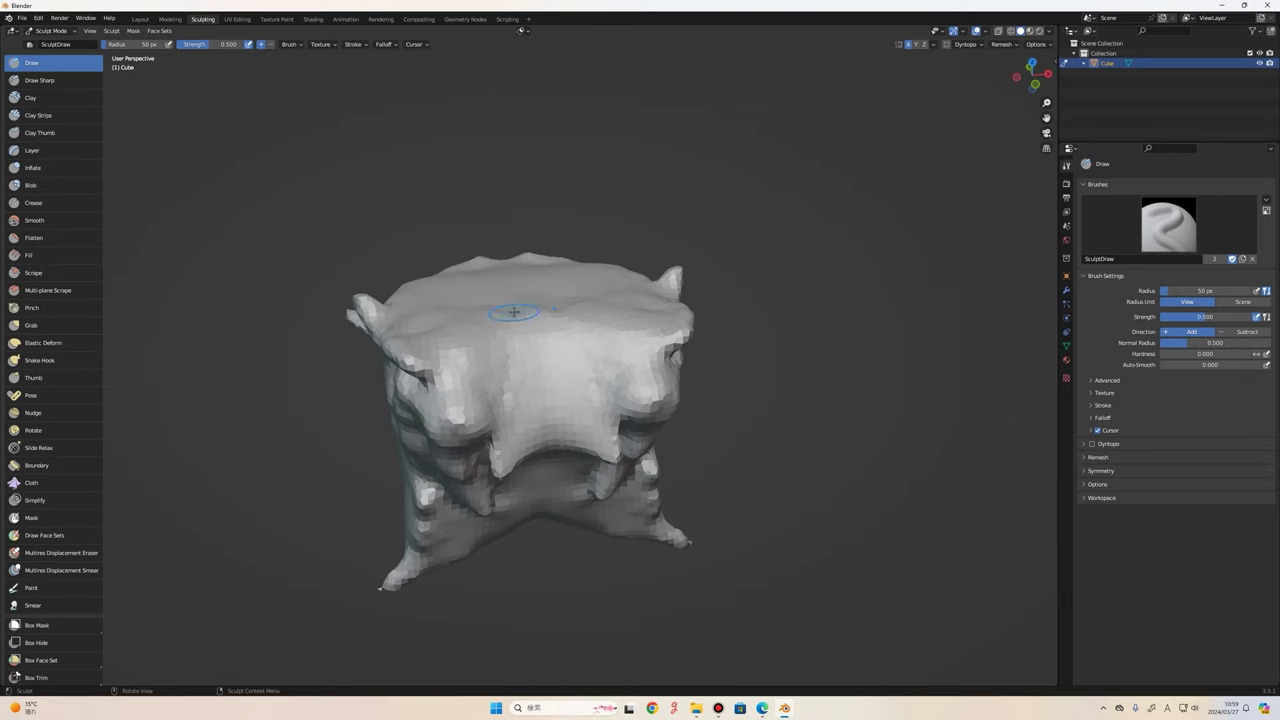
{"action": "middle_click_drag", "start_coordinate": [537, 318], "coordinate": [520, 300]}
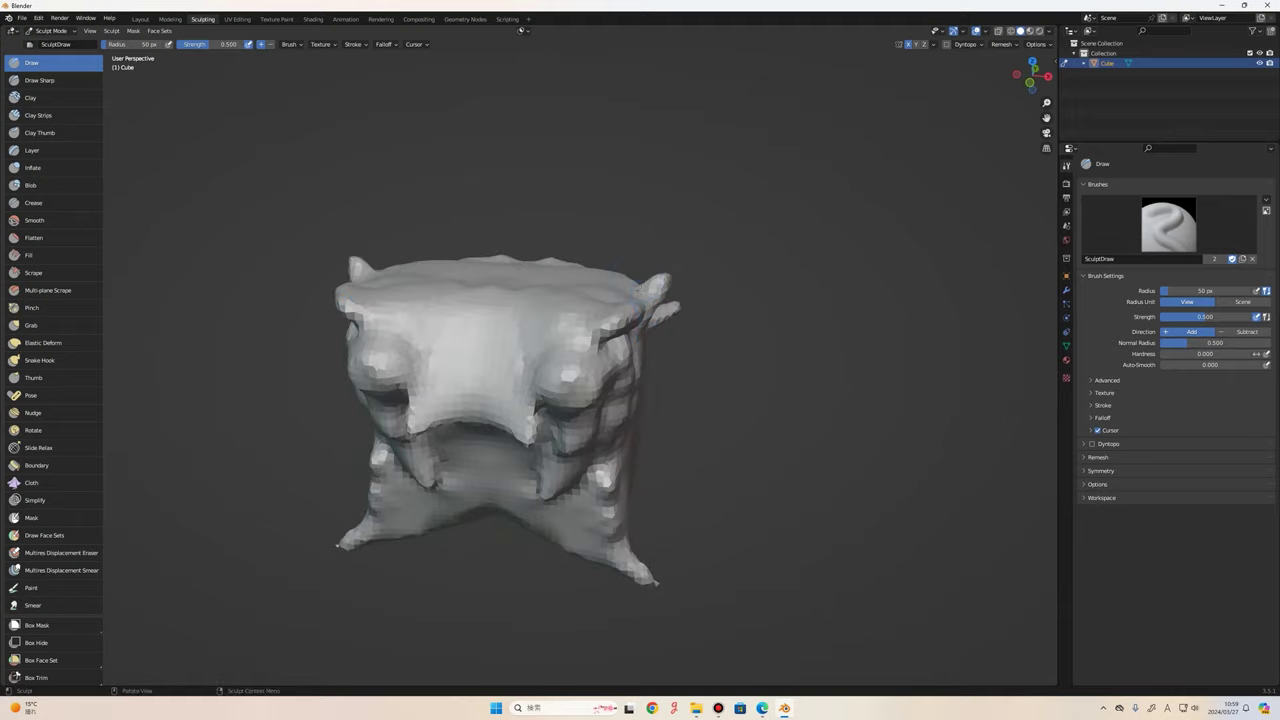